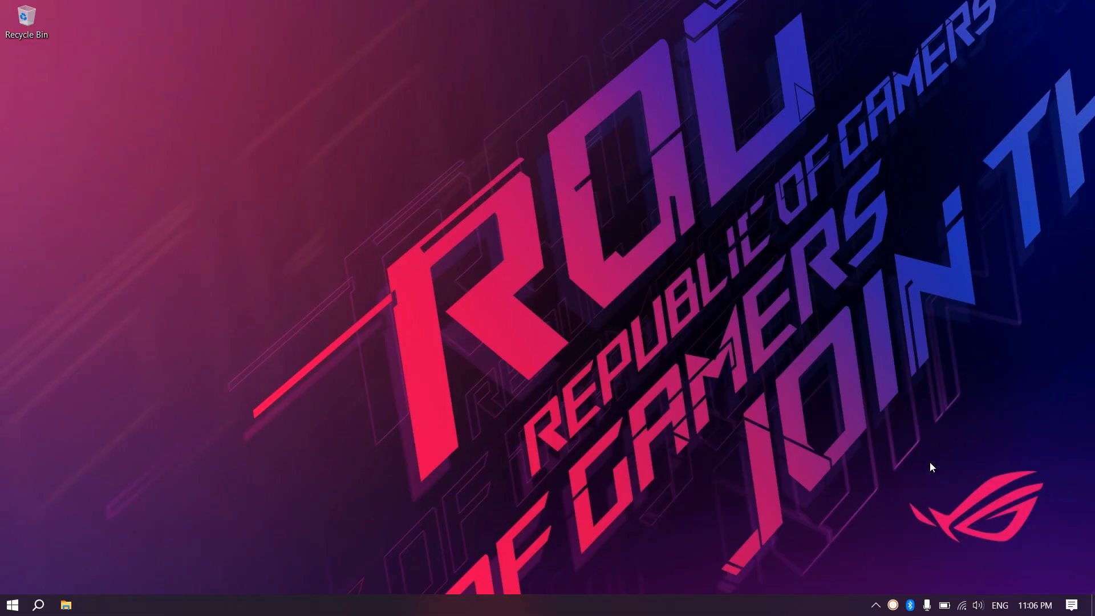
- Open Firefox and go to the Google homepage
left_click(39, 605)
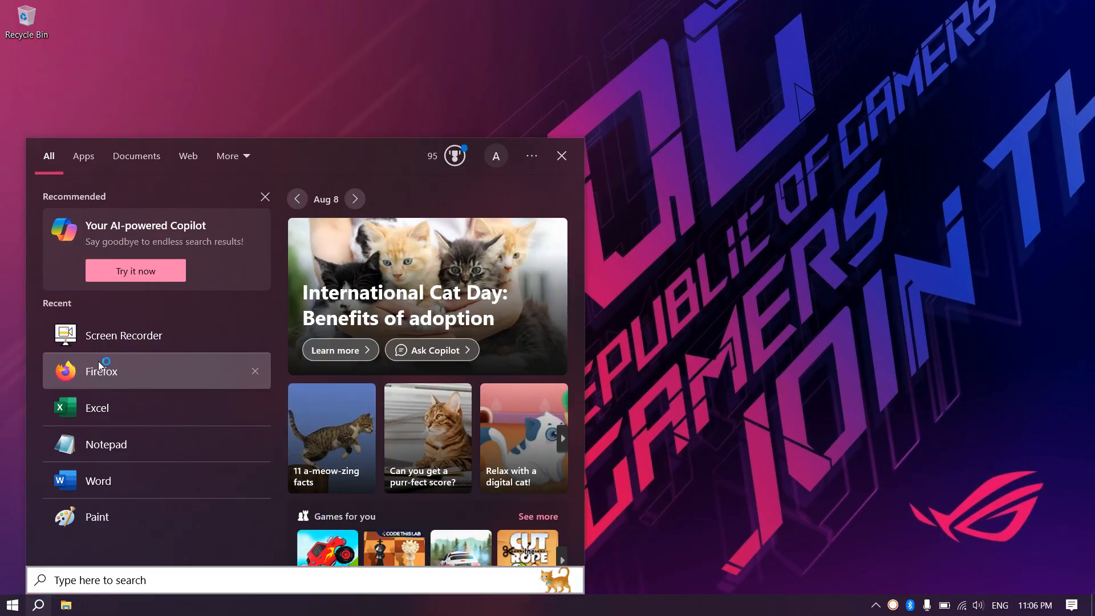
left_click(100, 368)
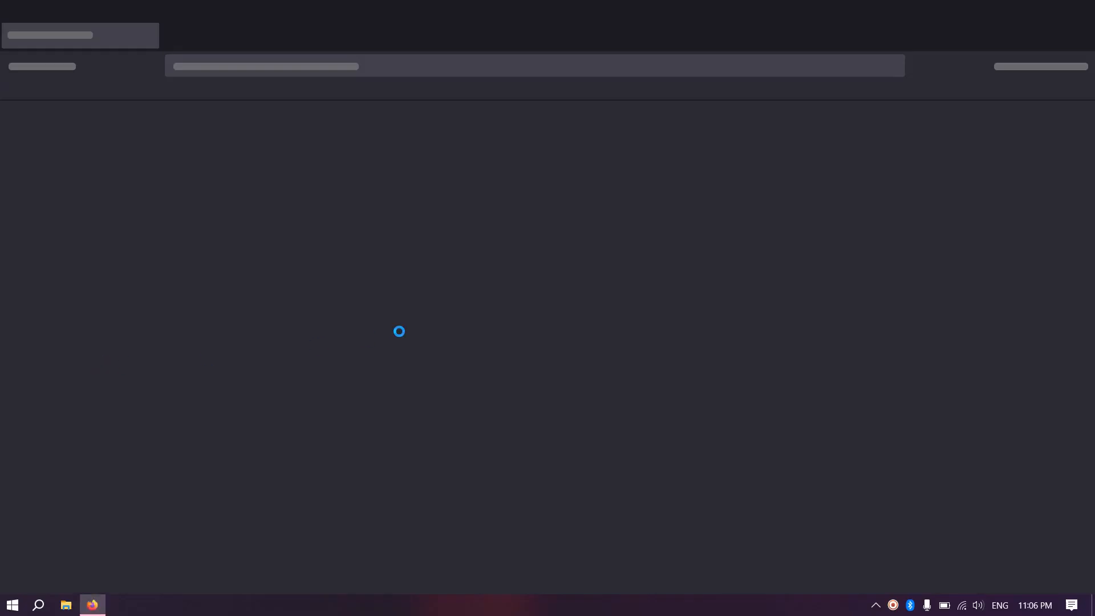
type("g")
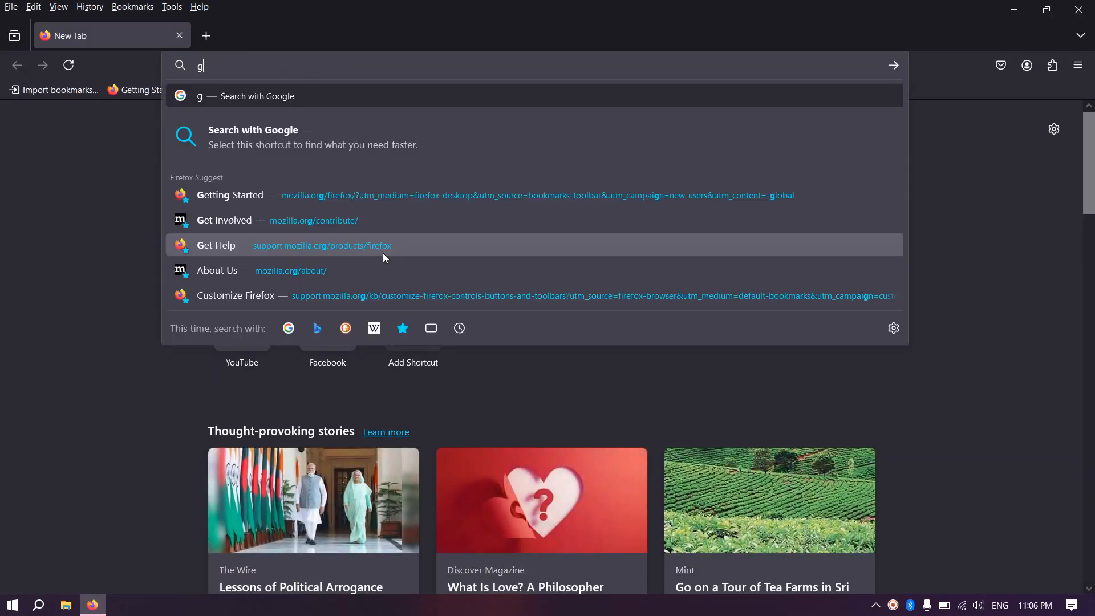
type("oogle")
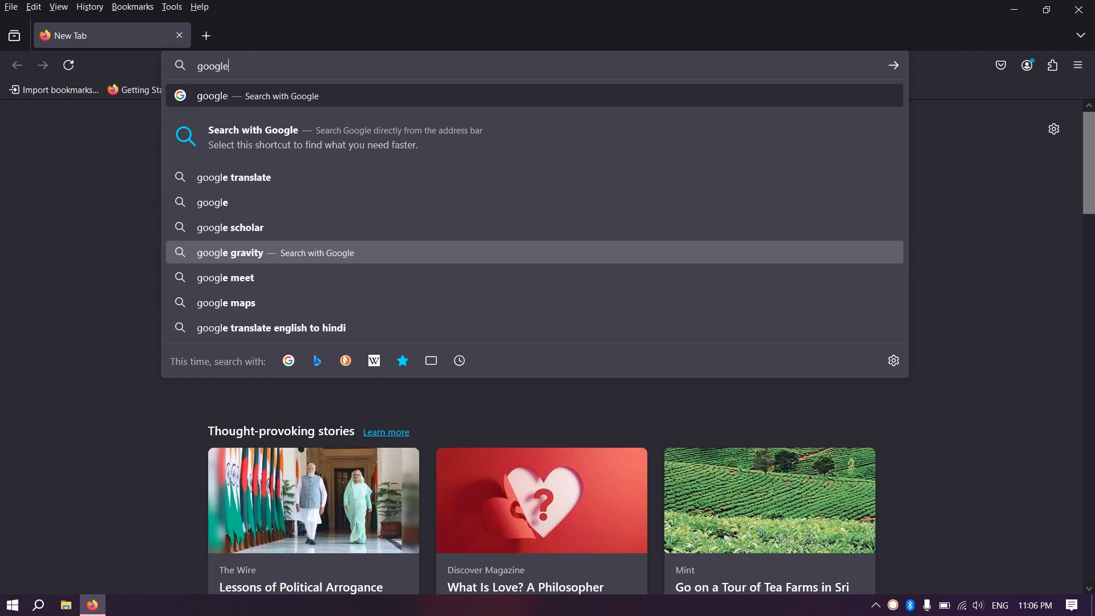
key("Return")
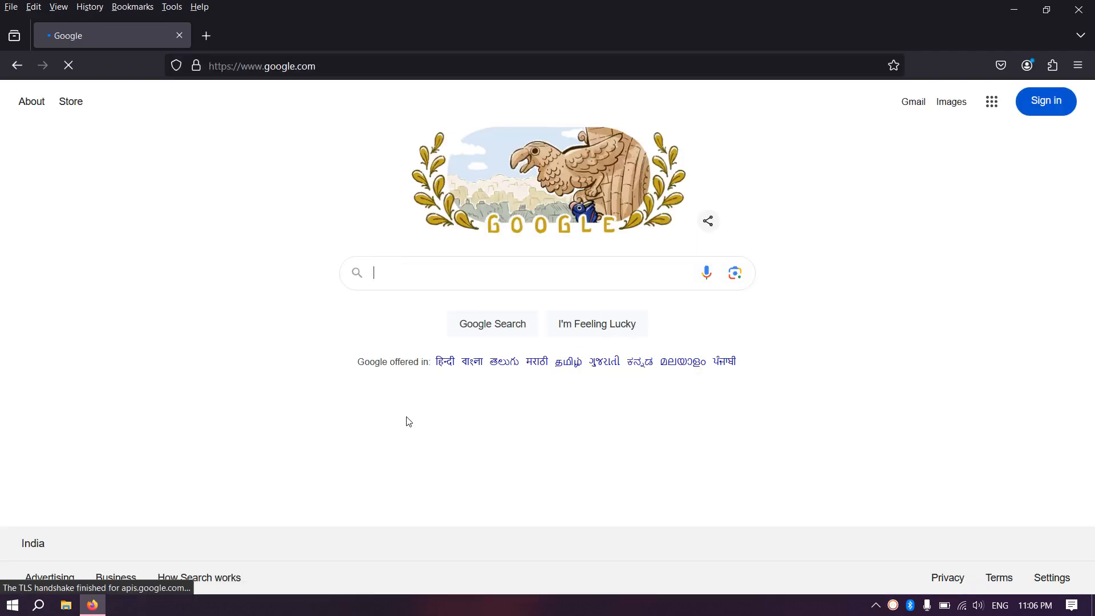
- Search Google for calculator.net and open the Calculator.net site from the results
left_click(460, 279)
type("c")
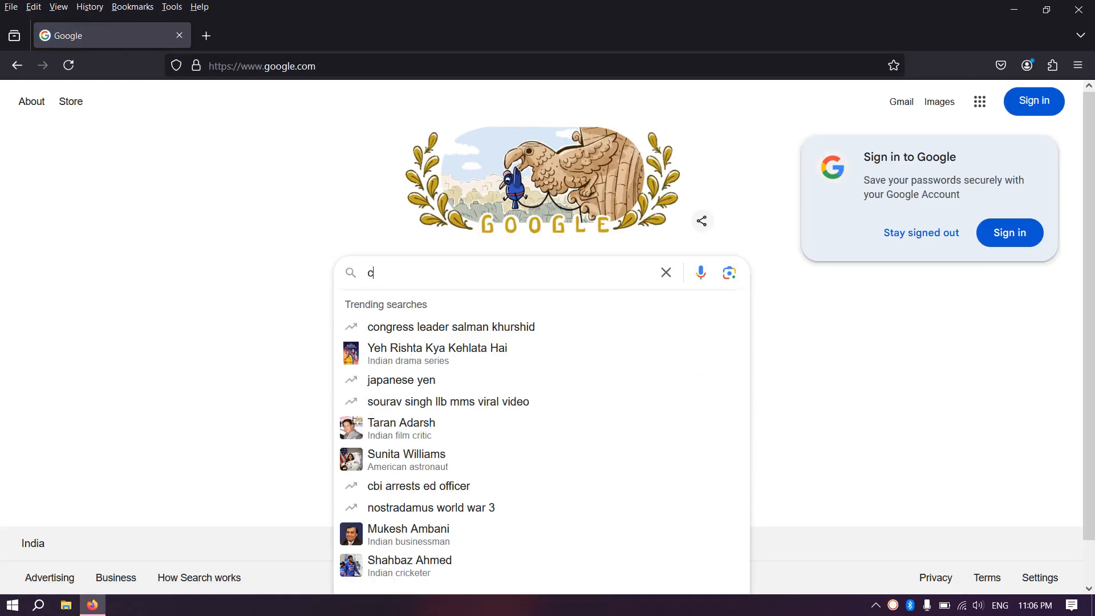
type("al")
key("Down")
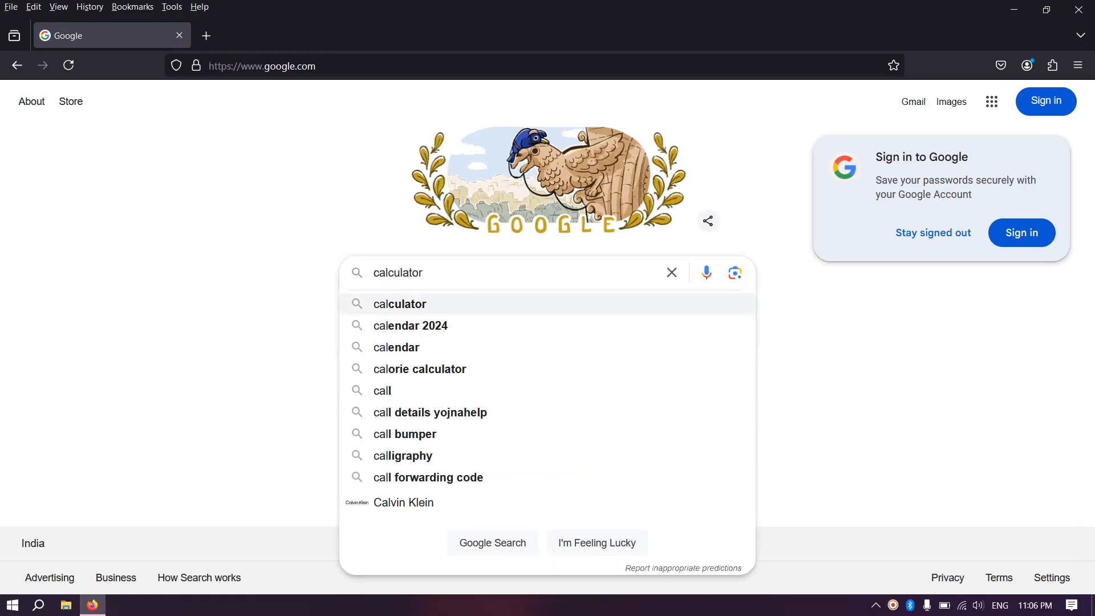
type(".net")
key("Return")
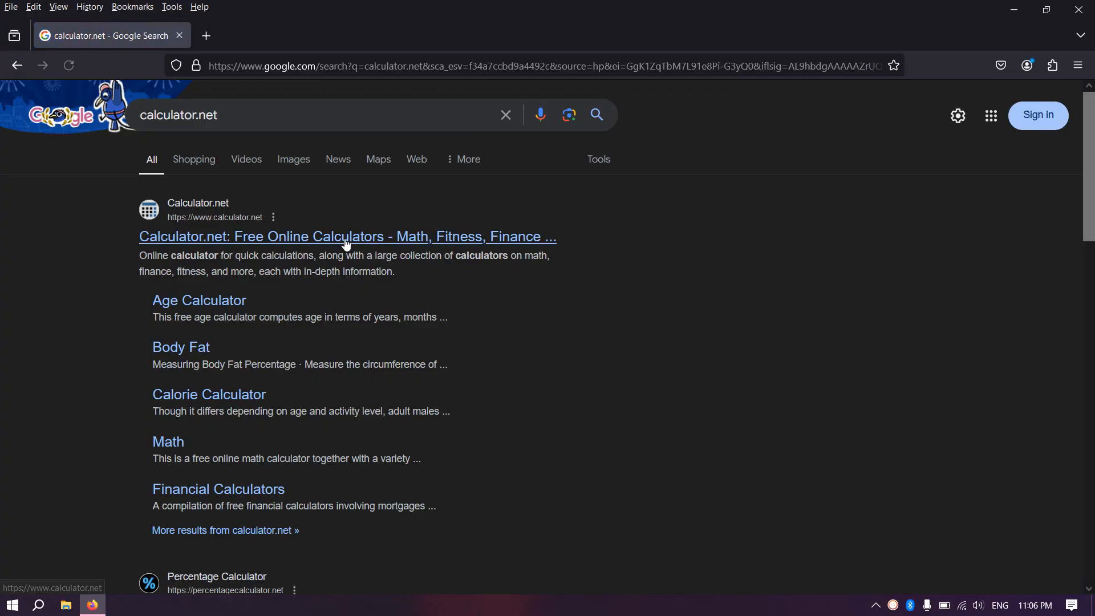
left_click(346, 244)
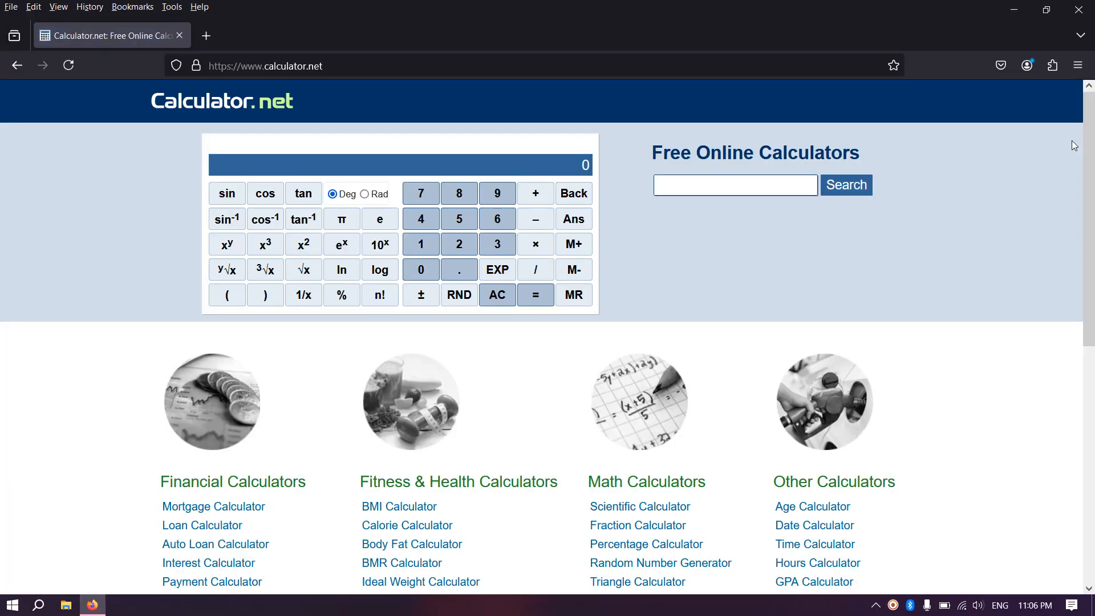
- Open the Mortgage Calculator from the site's financial calculators and exclude taxes and costs from the calculation
scroll(1087, 137, "down", 5)
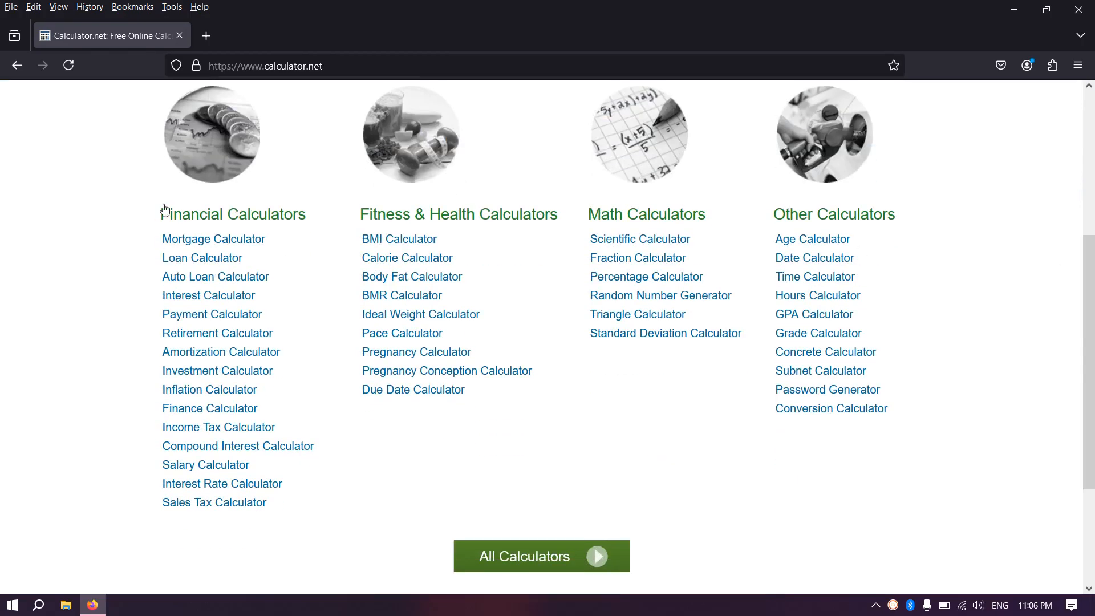
left_click(222, 410)
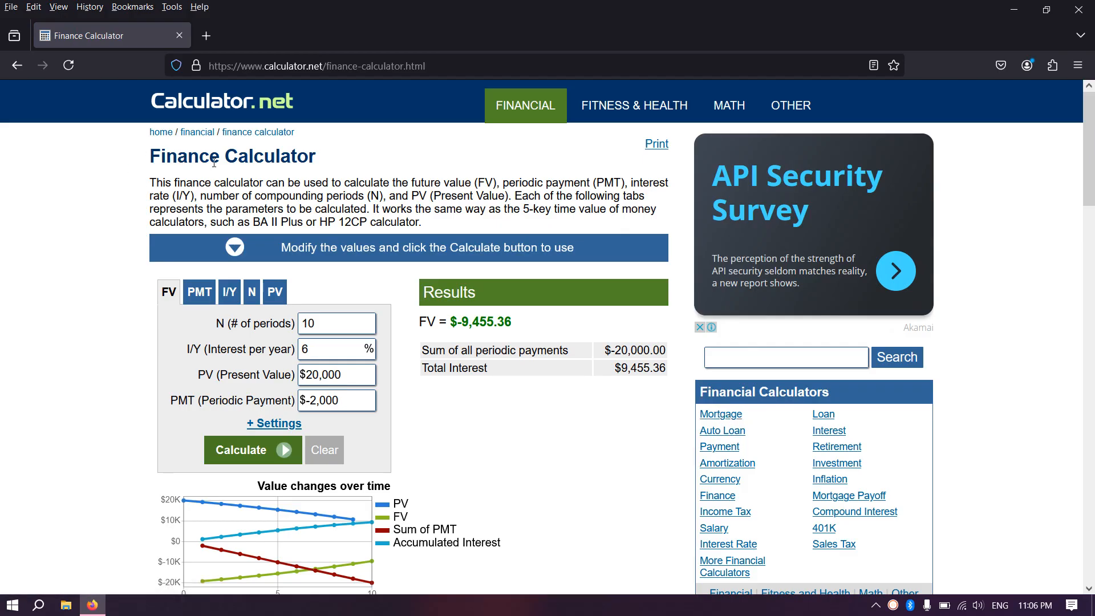
left_click(716, 399)
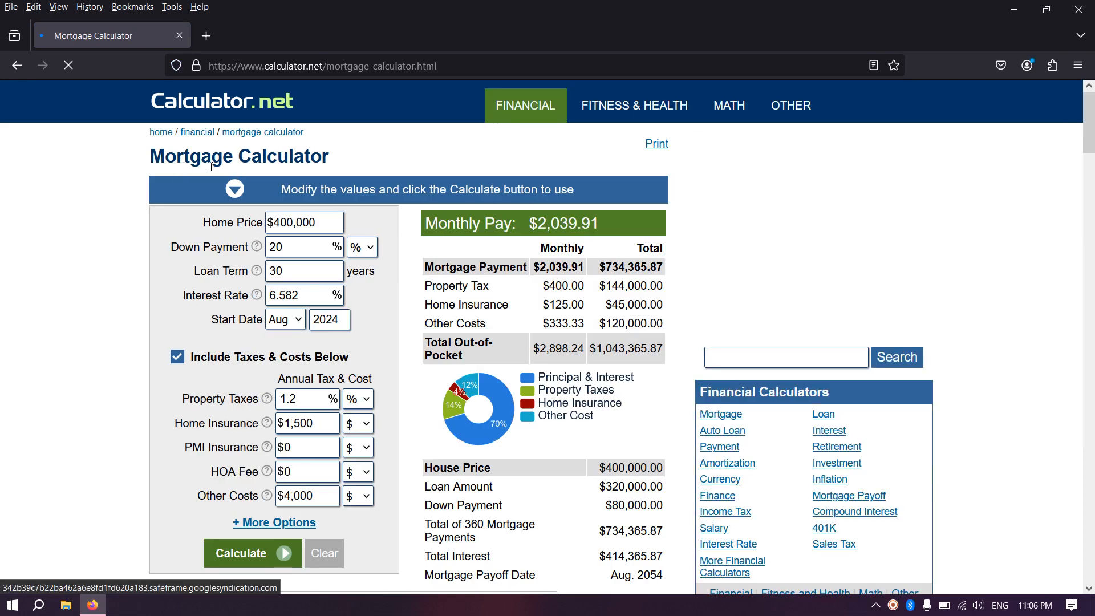
left_click(177, 358)
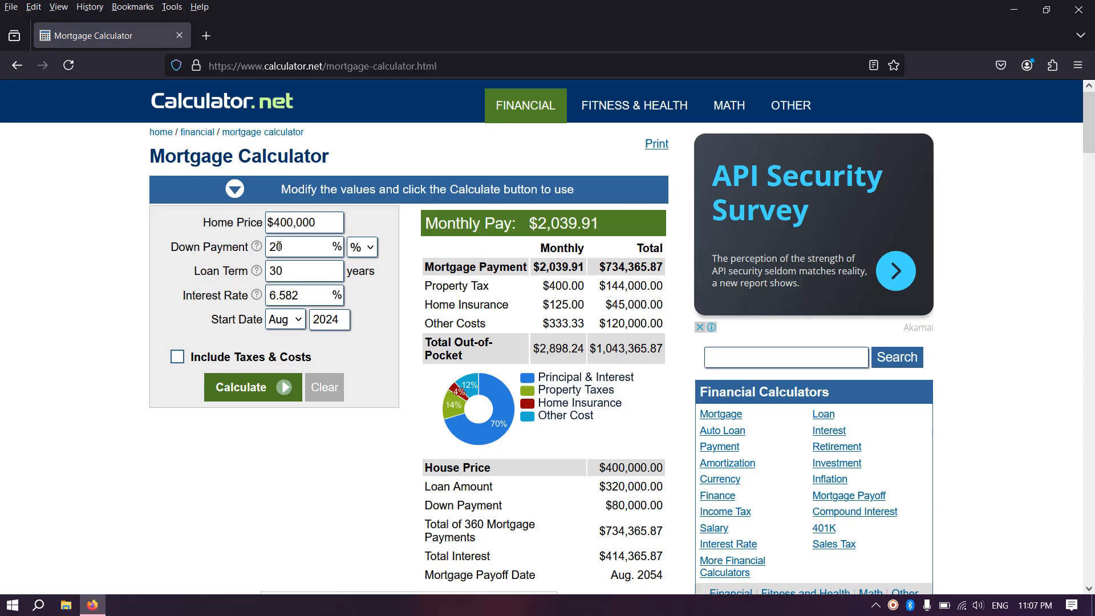
- Set the home price to $100 and the down payment to 10% in the Mortgage Calculator
double_click(317, 222)
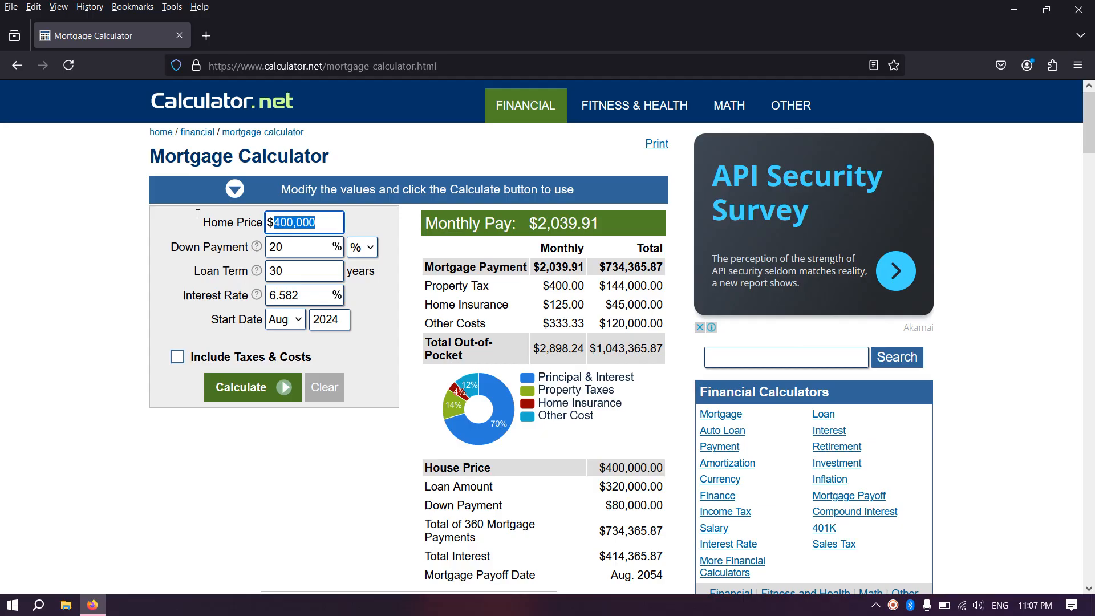
type("100")
left_click(289, 247)
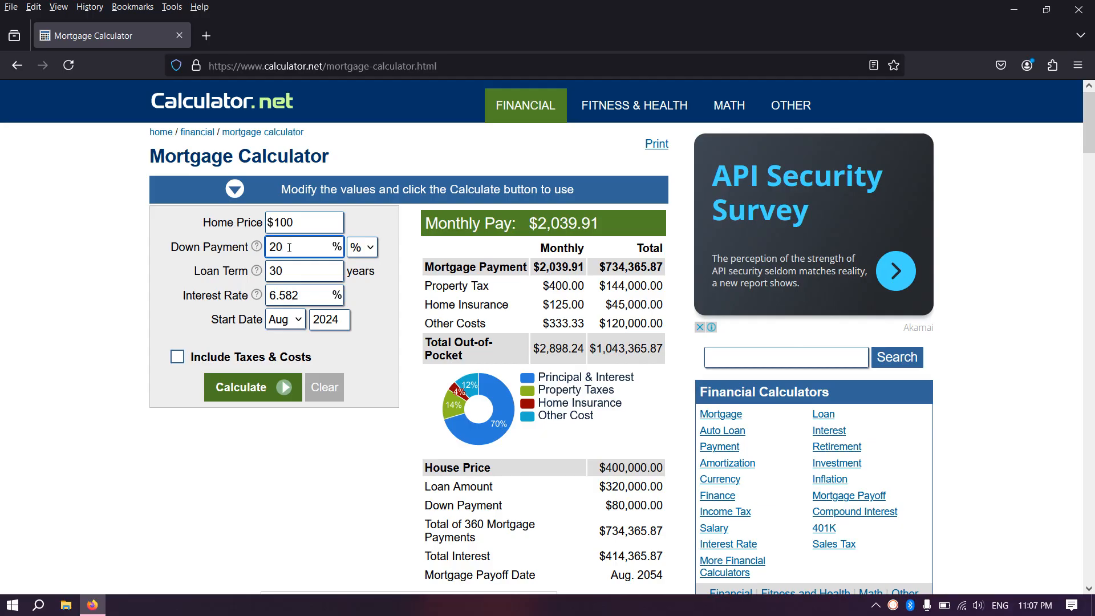
key("BackSpace")
key("BackSpace")
type("10")
- Set the loan term to 5 years and the interest rate to 12%
left_click(305, 270)
key("BackSpace")
key("BackSpace")
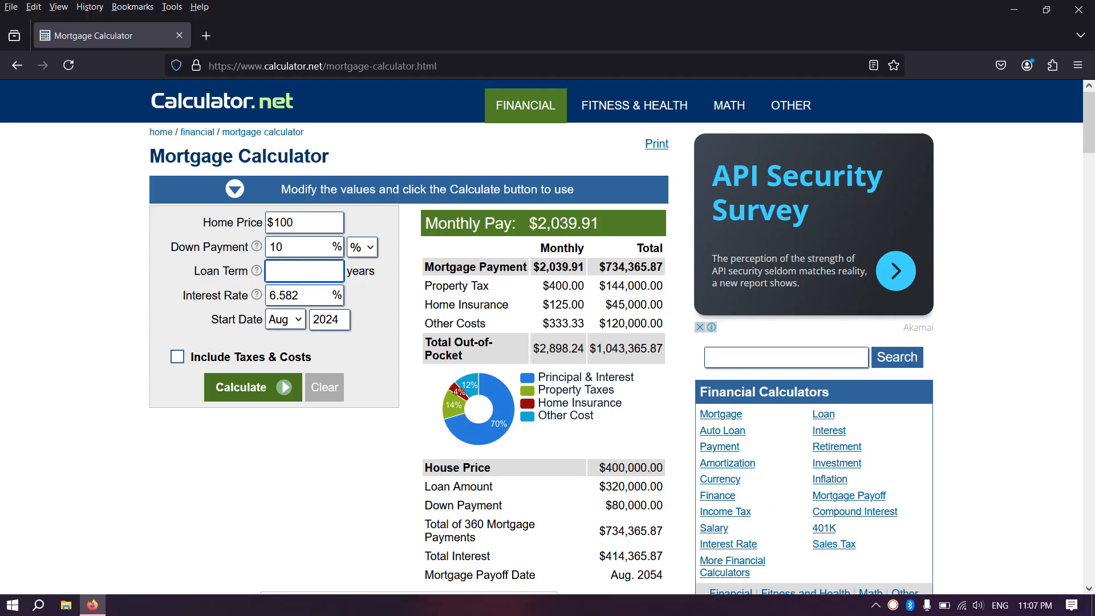
type("5")
left_click(298, 299)
key("BackSpace")
key("BackSpace")
key("BackSpace")
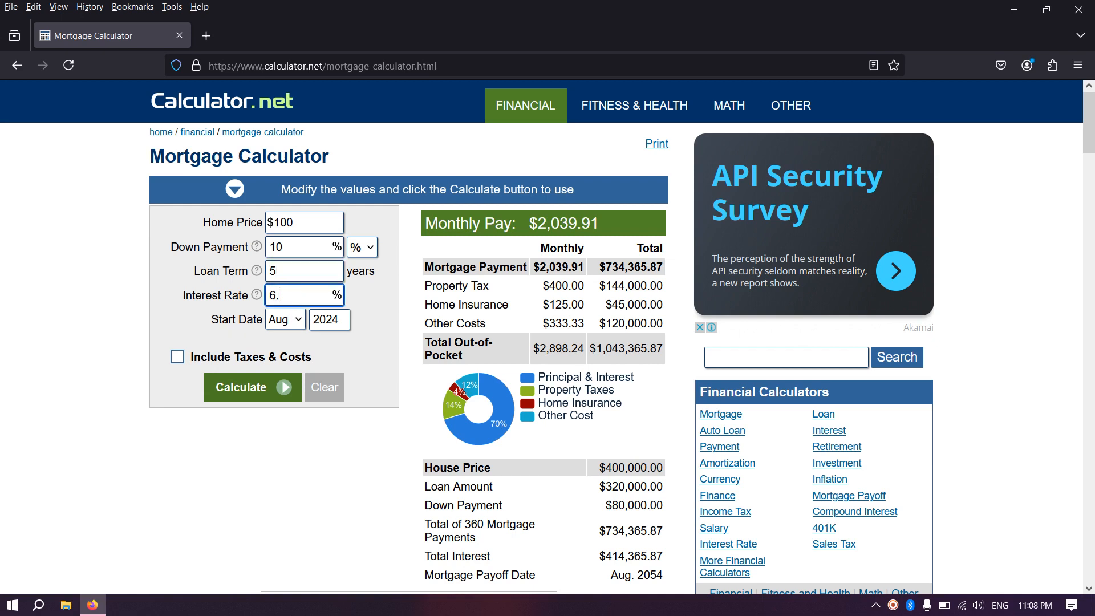
key("BackSpace")
key("BackSpace")
type("12")
- Calculate the mortgage and show its amortization as a monthly schedule
scroll(1087, 234, "down", 5)
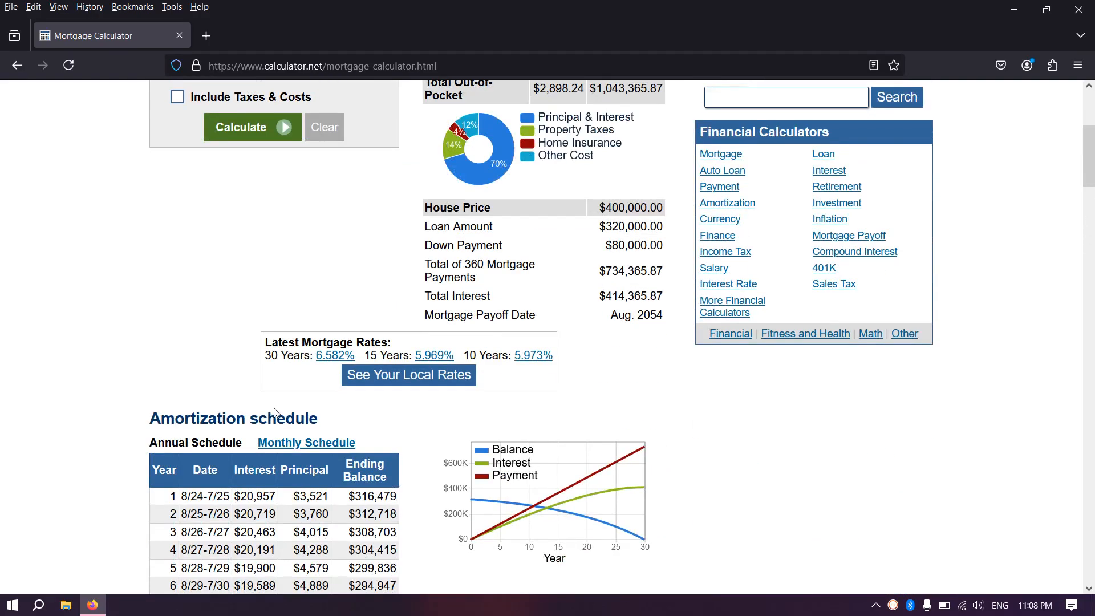
scroll(1087, 154, "up", 4)
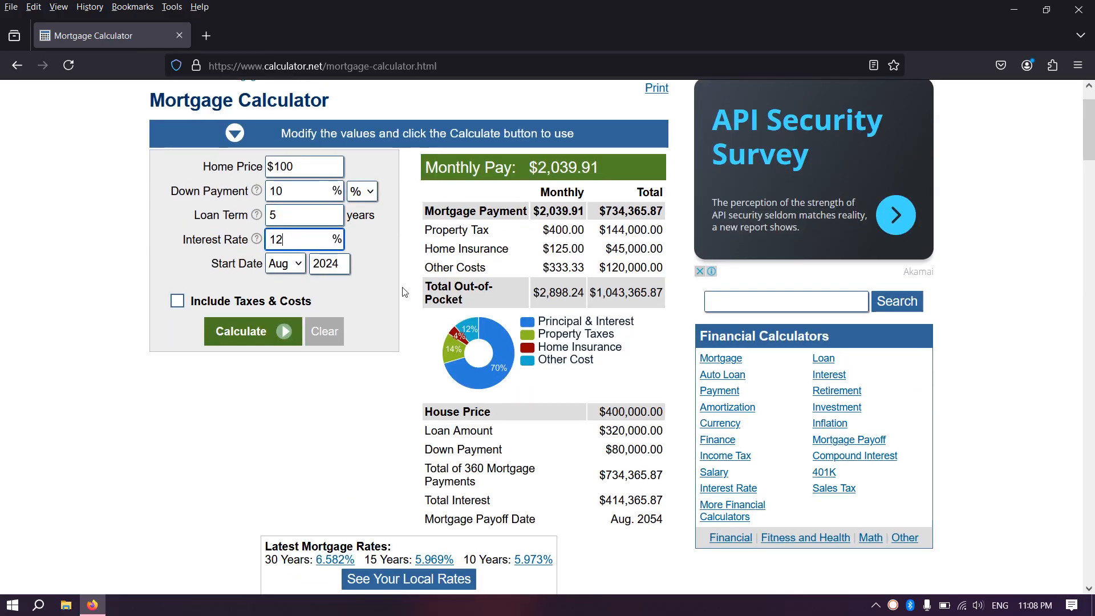
left_click(240, 333)
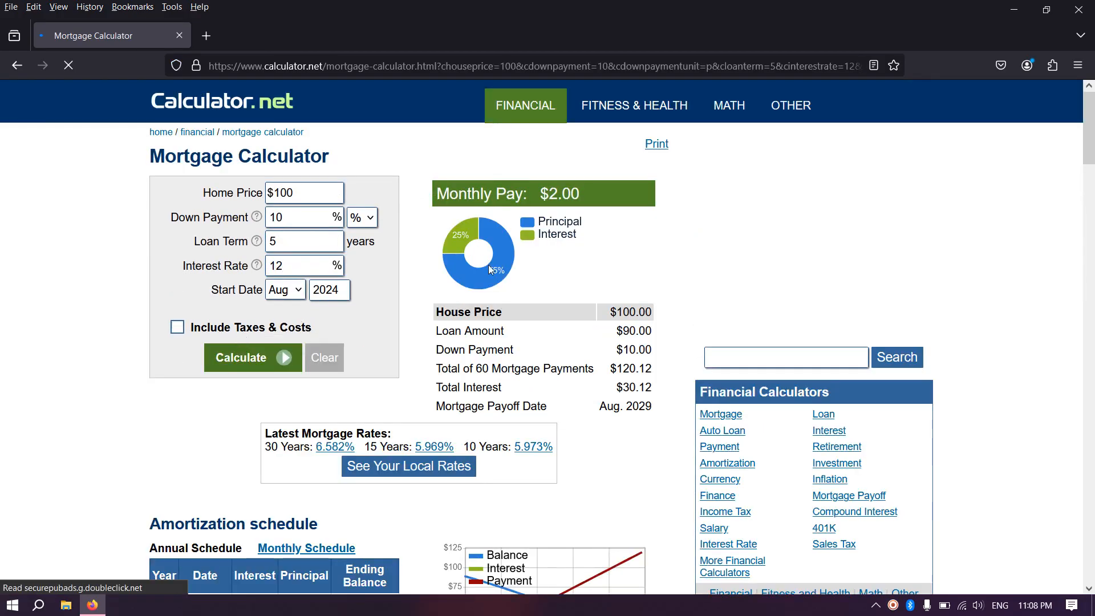
scroll(1091, 197, "down", 4)
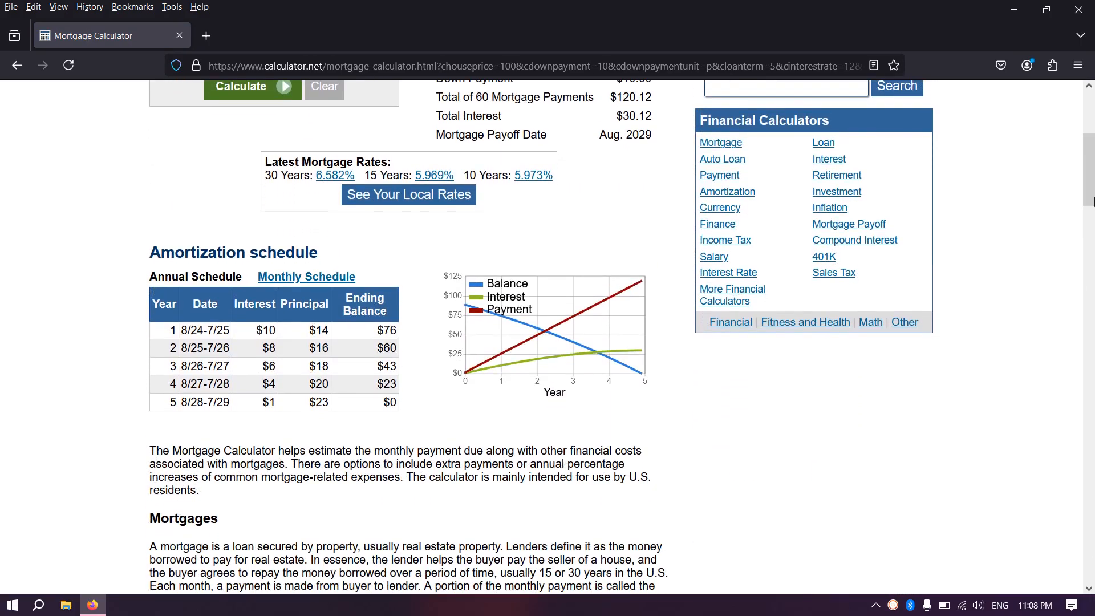
left_click(337, 276)
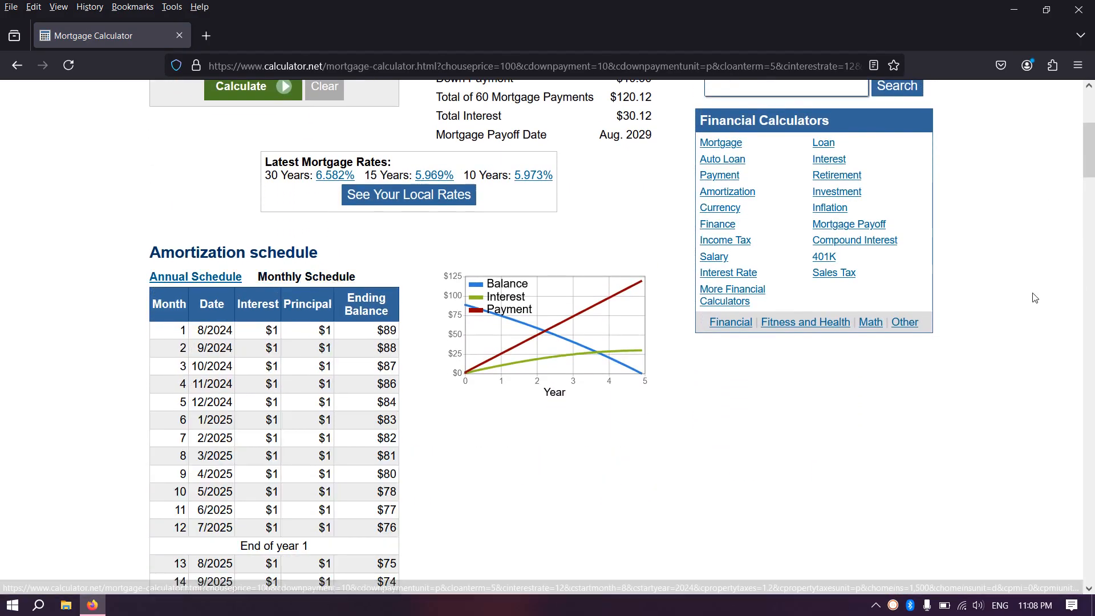
- Examine the monthly amortization schedule through the end of year 5, along with its chart and the mortgage summary
scroll(1091, 190, "down", 2)
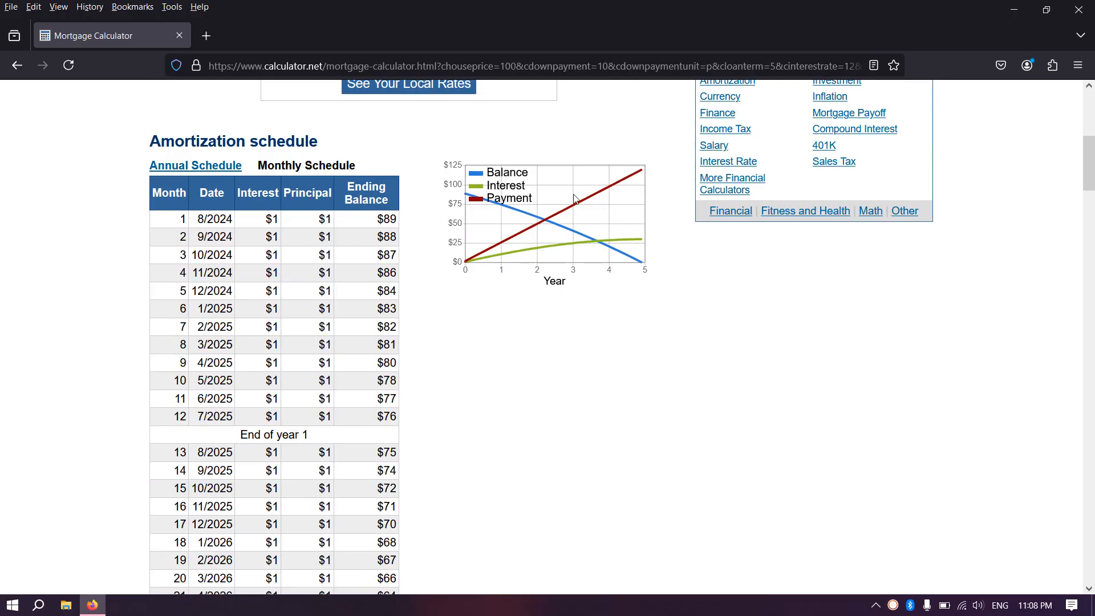
scroll(1092, 139, "up", 5)
left_click_drag(1094, 140, 1094, 137)
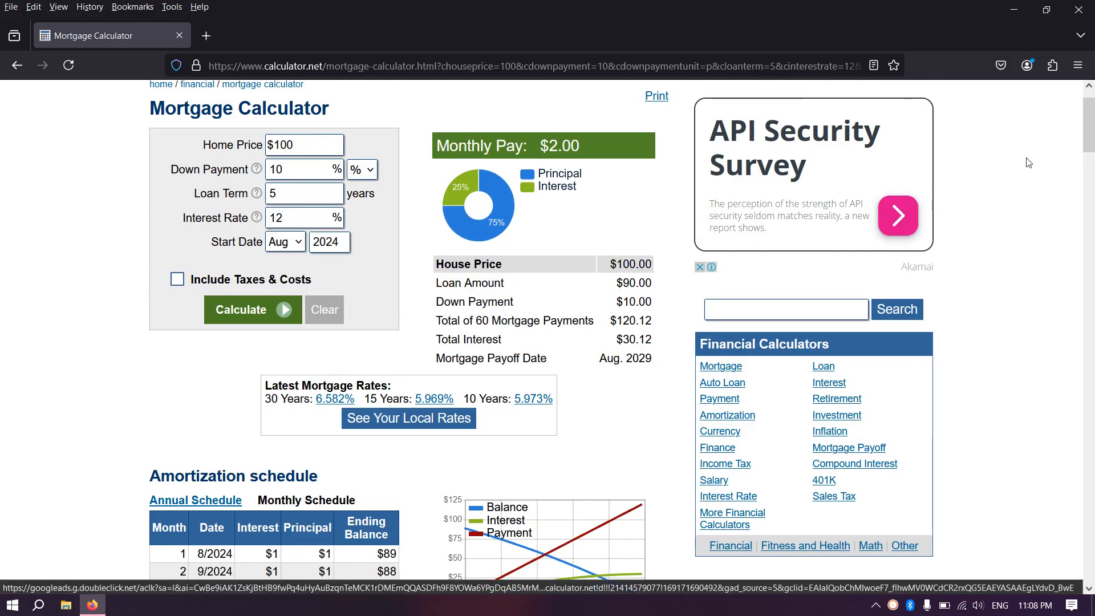
left_click_drag(1094, 123, 1094, 165)
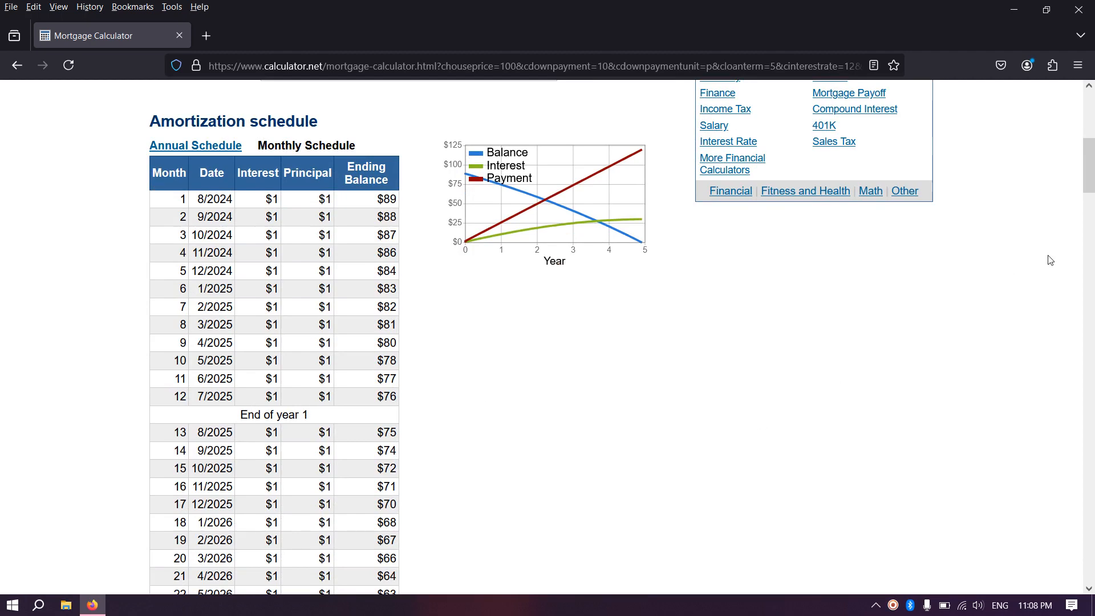
left_click_drag(1087, 189, 1093, 295)
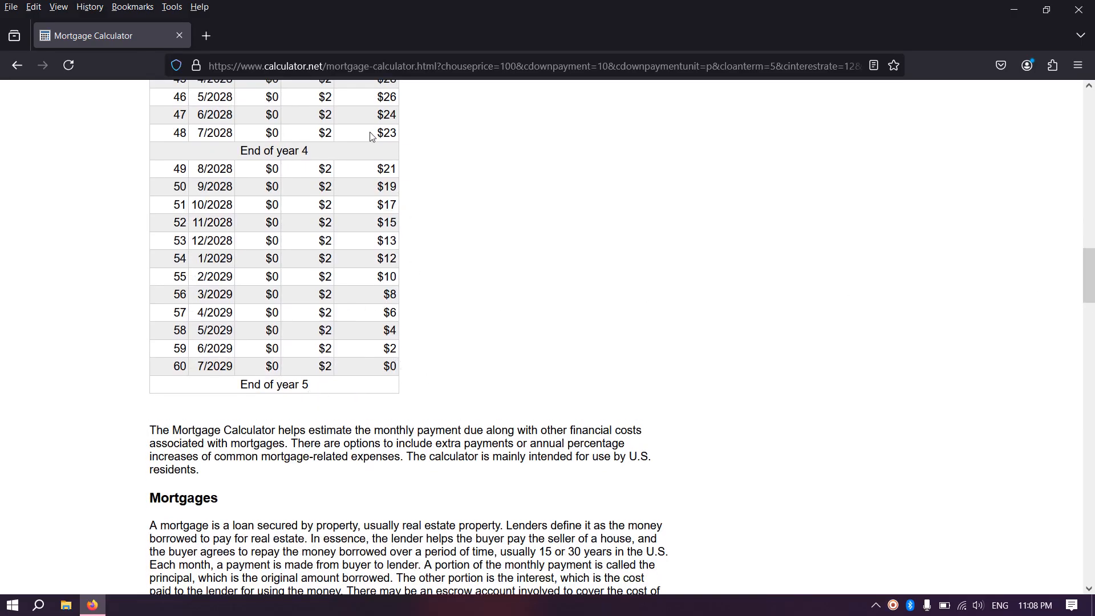
left_click(1093, 221)
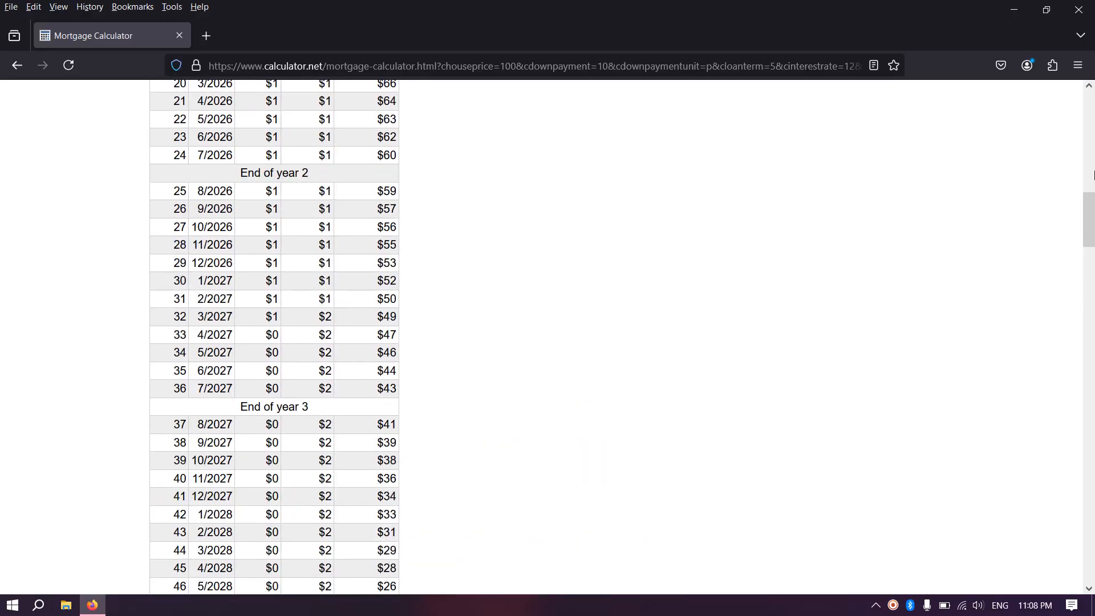
left_click_drag(1092, 209, 1094, 105)
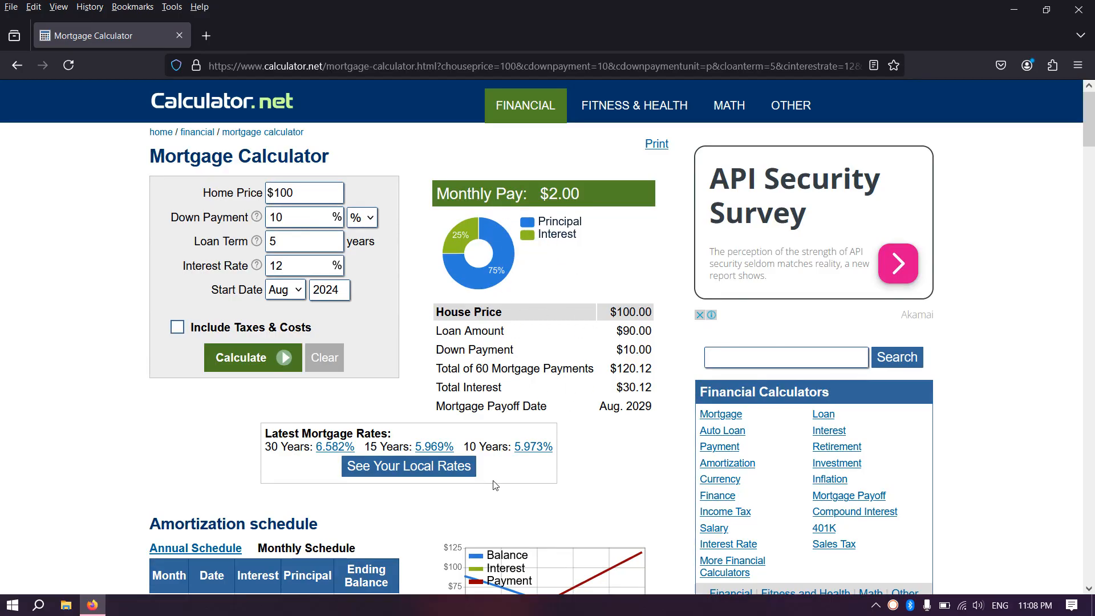
- Switch to Excel and create a blank workbook
left_click(38, 605)
left_click(108, 419)
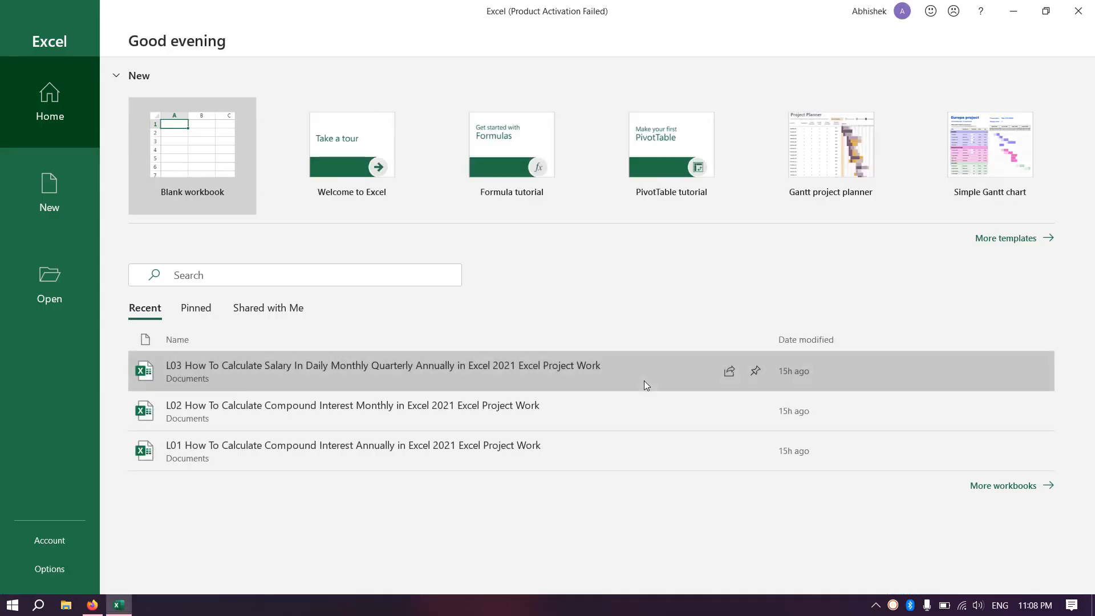
left_click(211, 154)
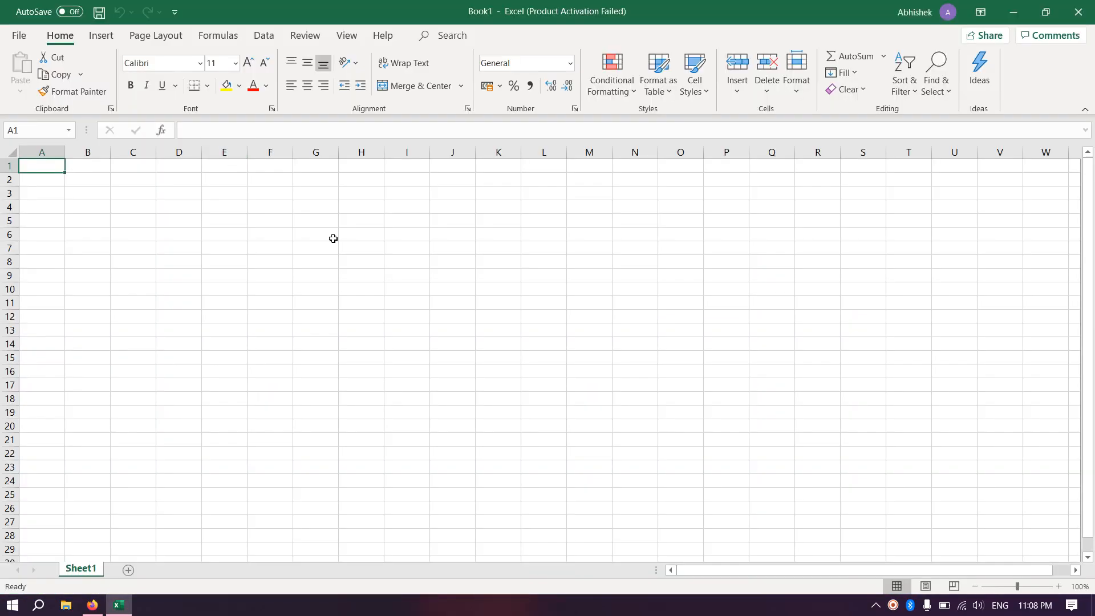
left_click(691, 450)
- Fill the range A2:J3 with black as a header band
double_click(44, 179)
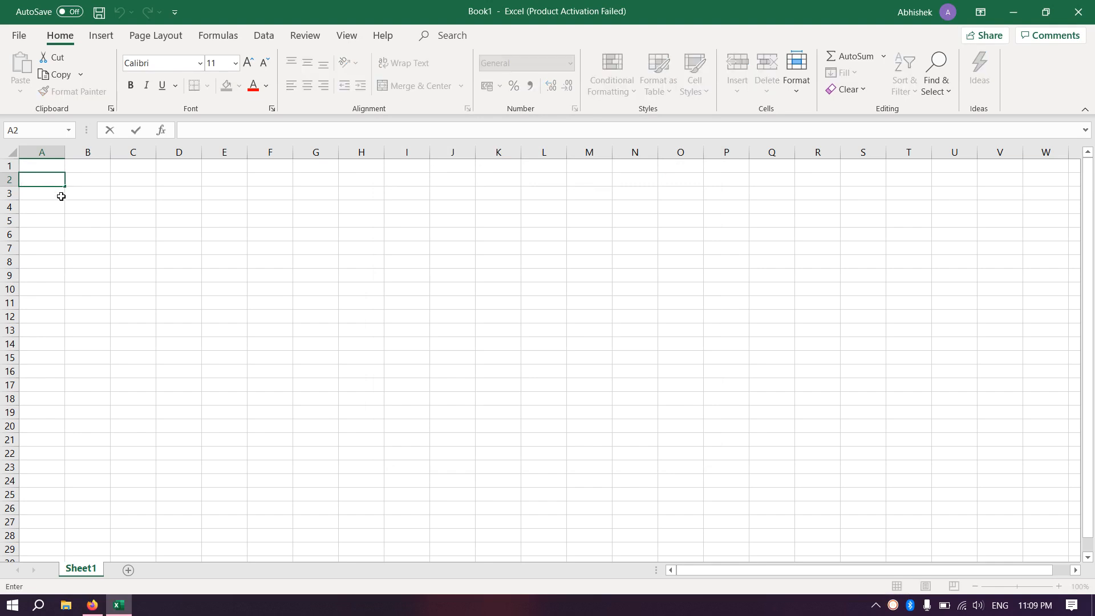
left_click_drag(49, 178, 452, 191)
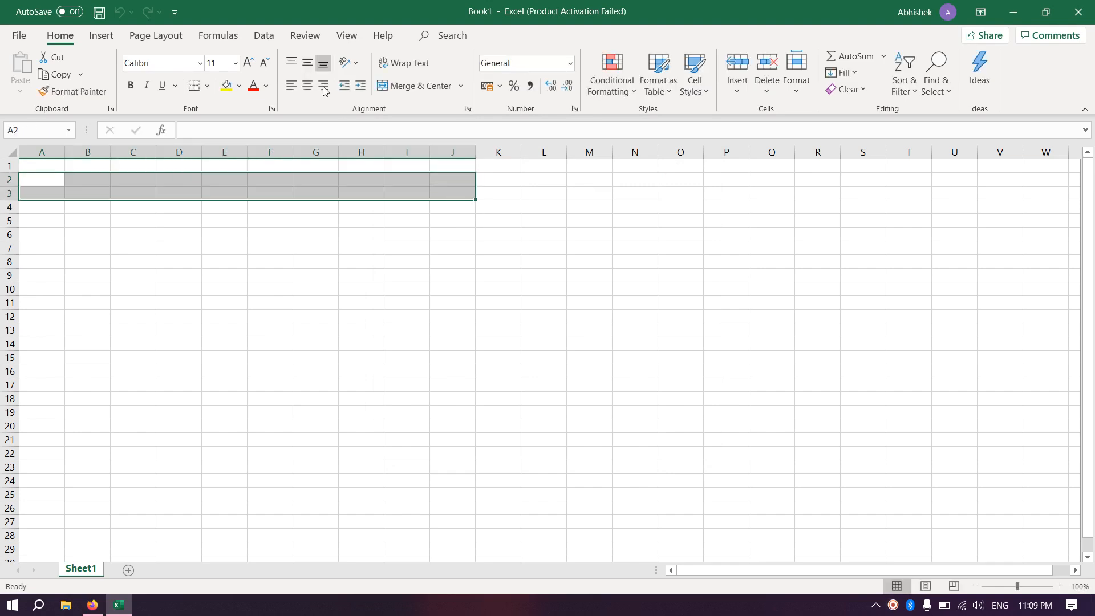
left_click(239, 86)
left_click(238, 118)
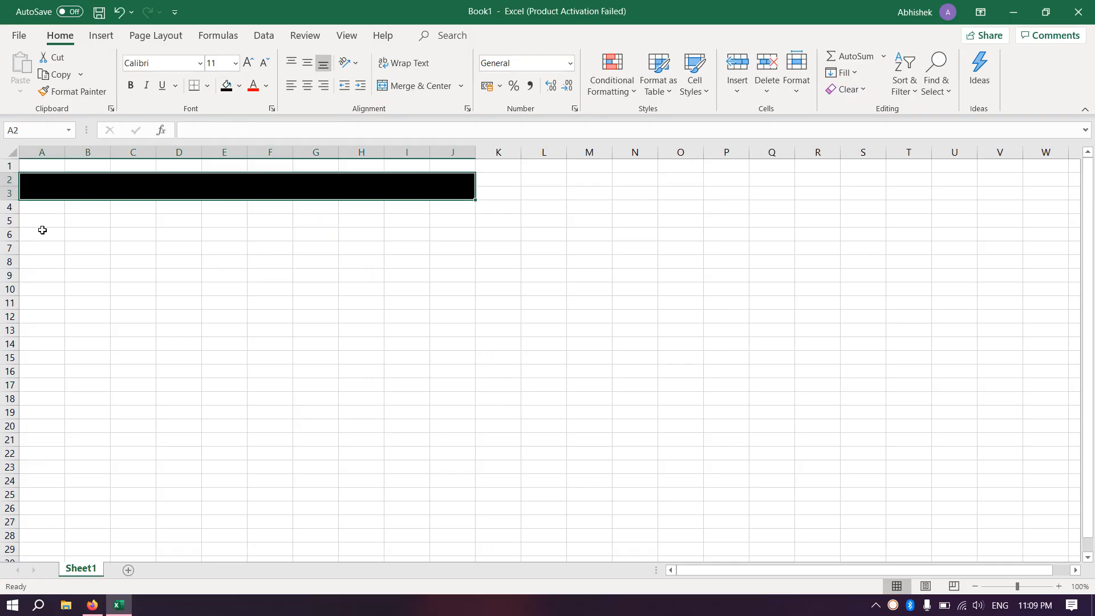
- Copy the "Home Price" label from the mortgage calculator in Firefox into cell A5 of the Excel sheet
left_click(43, 230)
left_click(52, 218)
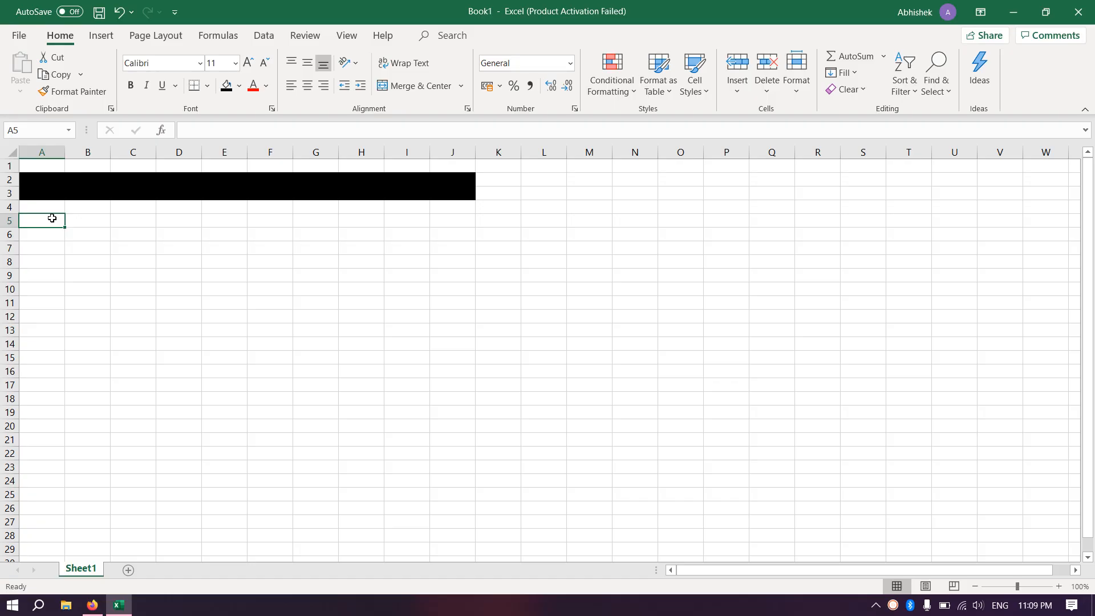
key("alt+Tab")
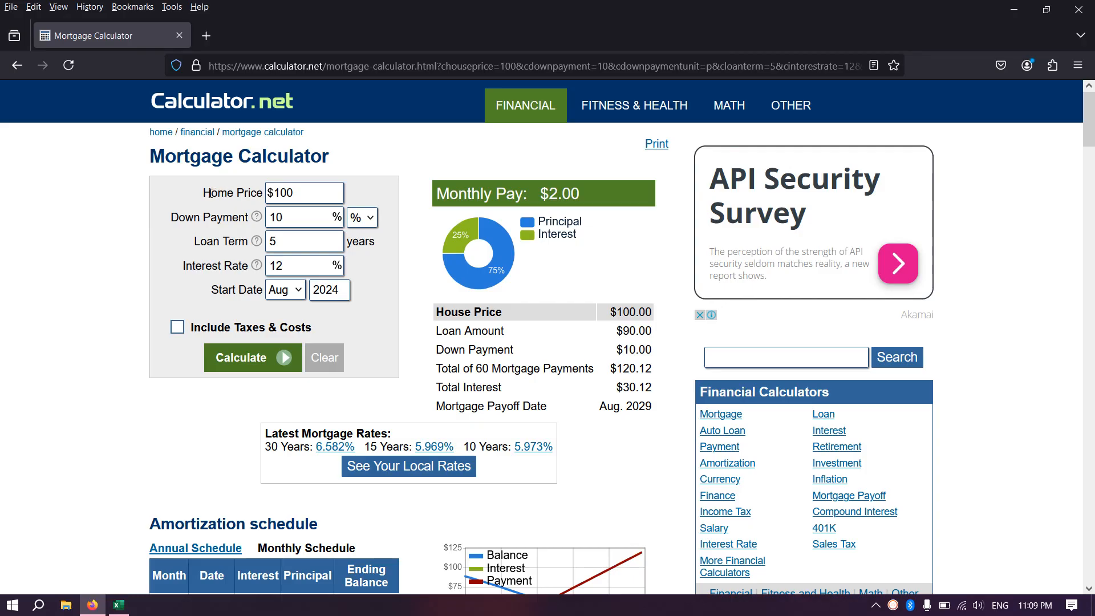
left_click_drag(204, 193, 235, 191)
left_click_drag(255, 194, 263, 196)
key("ctrl+c")
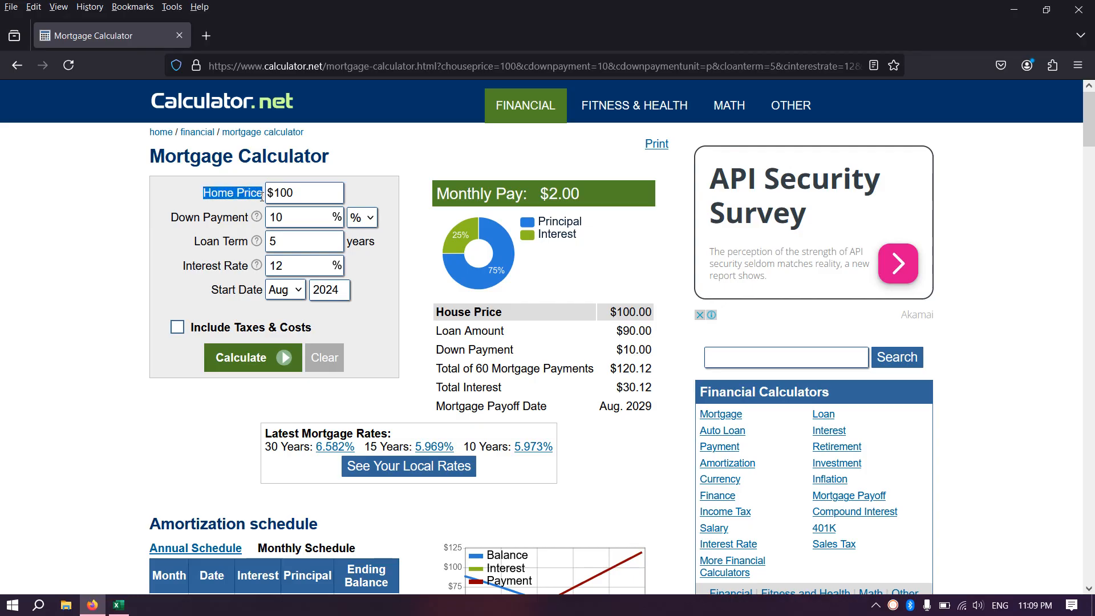
key("alt+Tab")
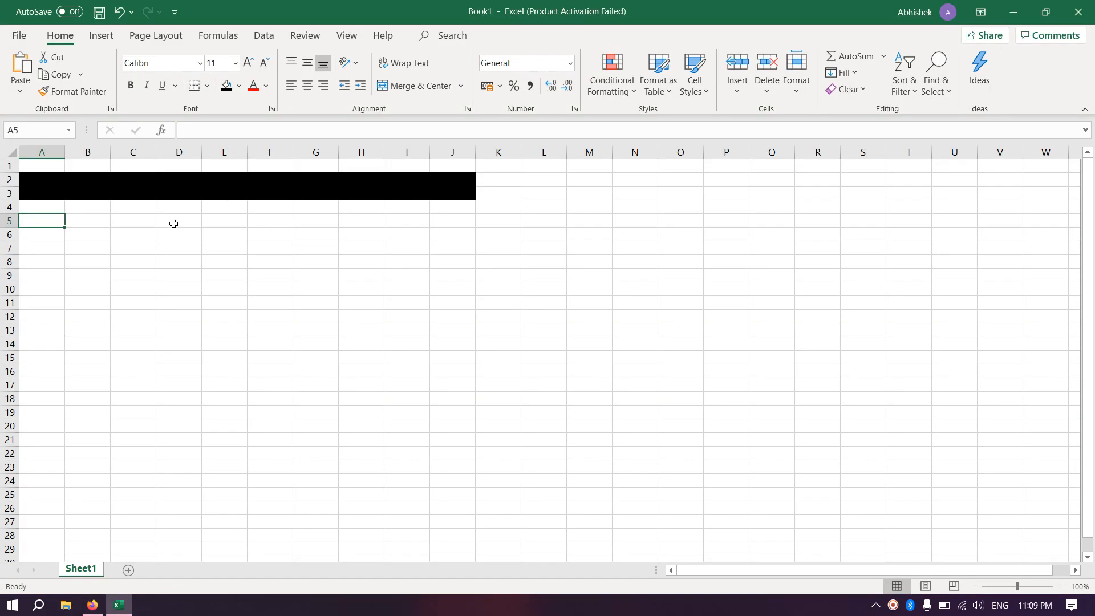
key("F2")
key("ctrl+v")
key("Return")
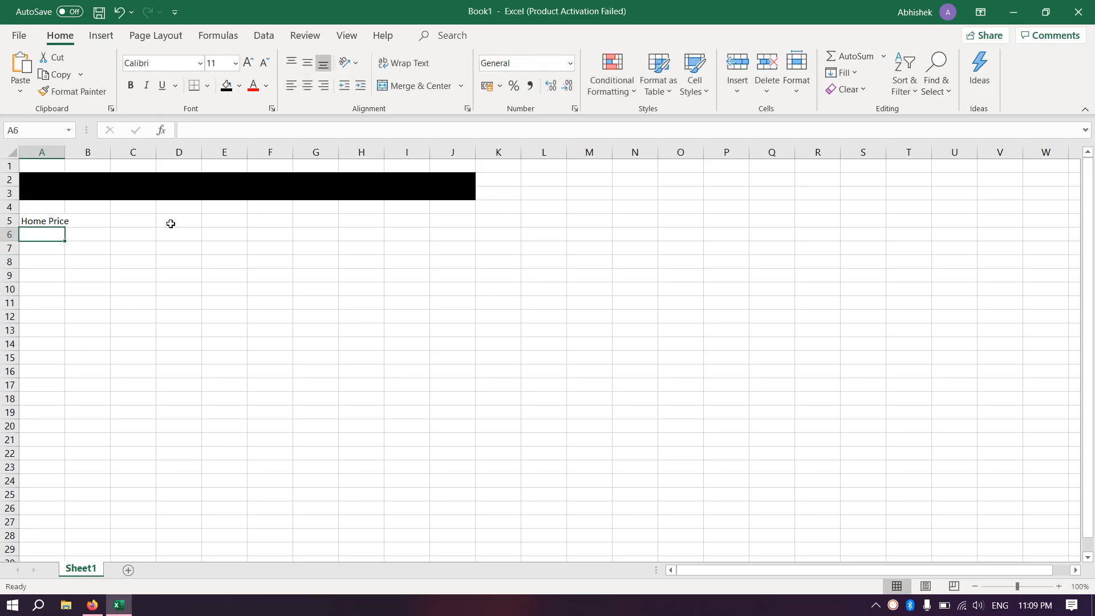
- Copy the "Down Payment" label from the mortgage calculator in Firefox into cell A6 of the Excel sheet
key("alt+Tab")
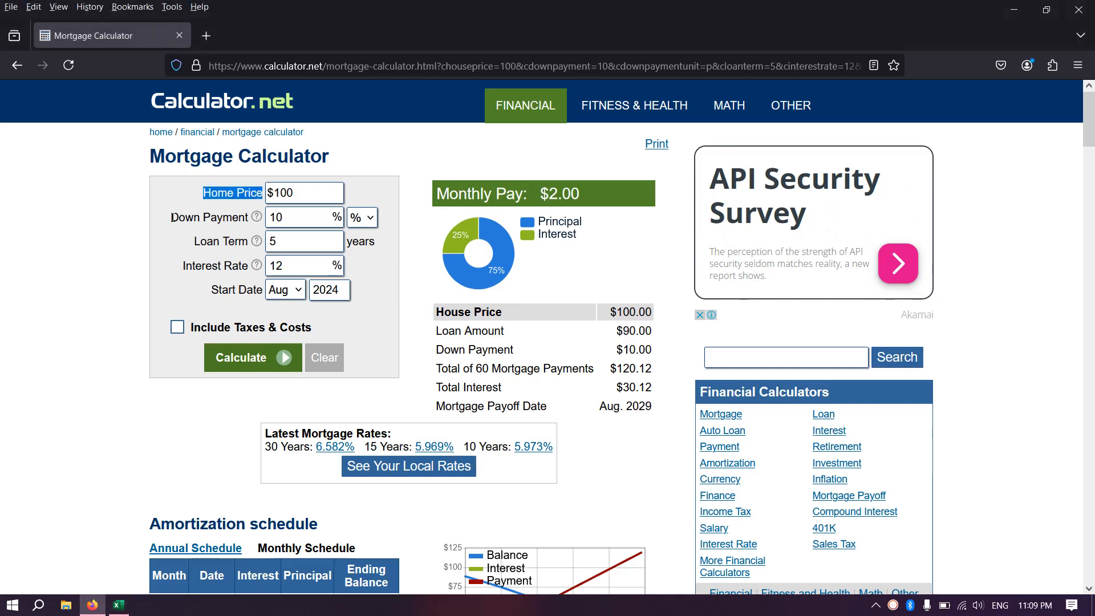
left_click_drag(173, 220, 249, 220)
key("ctrl+c")
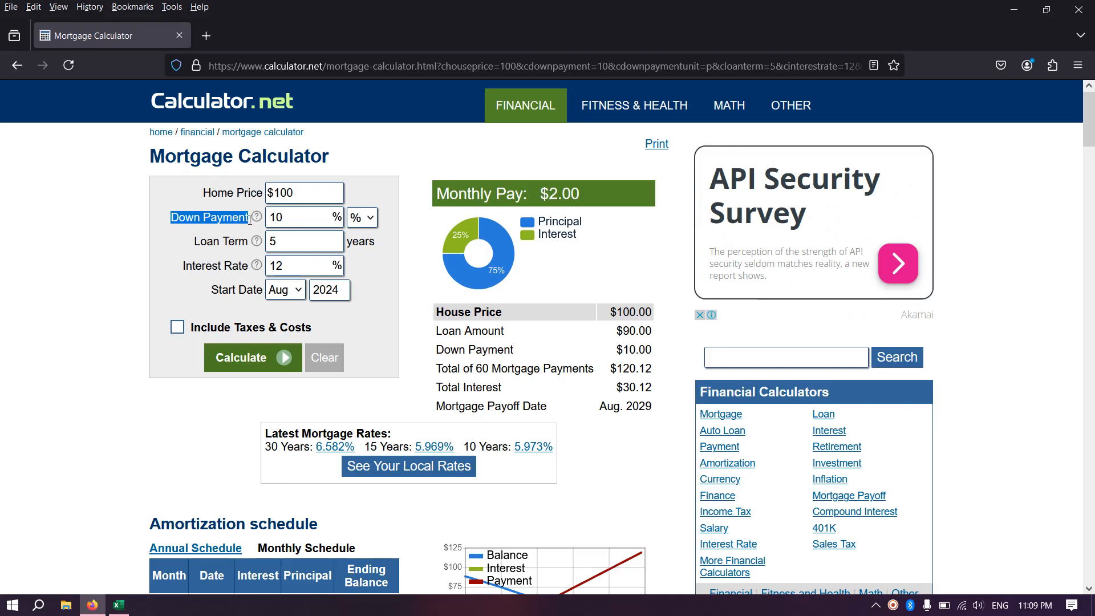
key("alt+Tab")
key("F2")
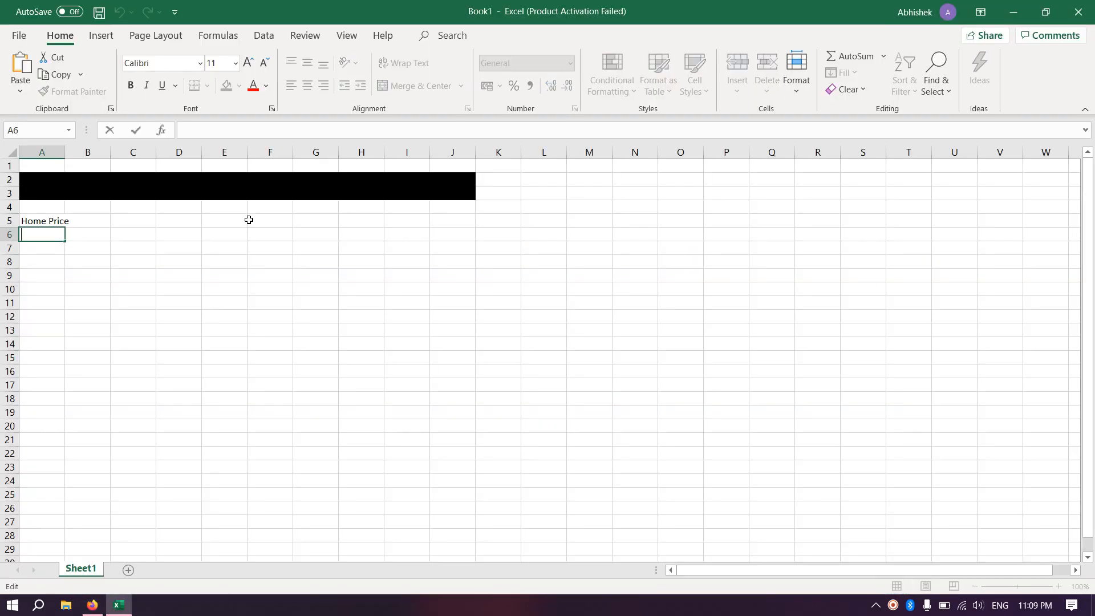
key("ctrl+v")
key("Return")
- Check the down payment unit in the web calculator and extend the A6 label in Excel to "Down Payment (In Percentage)"
key("alt+Tab")
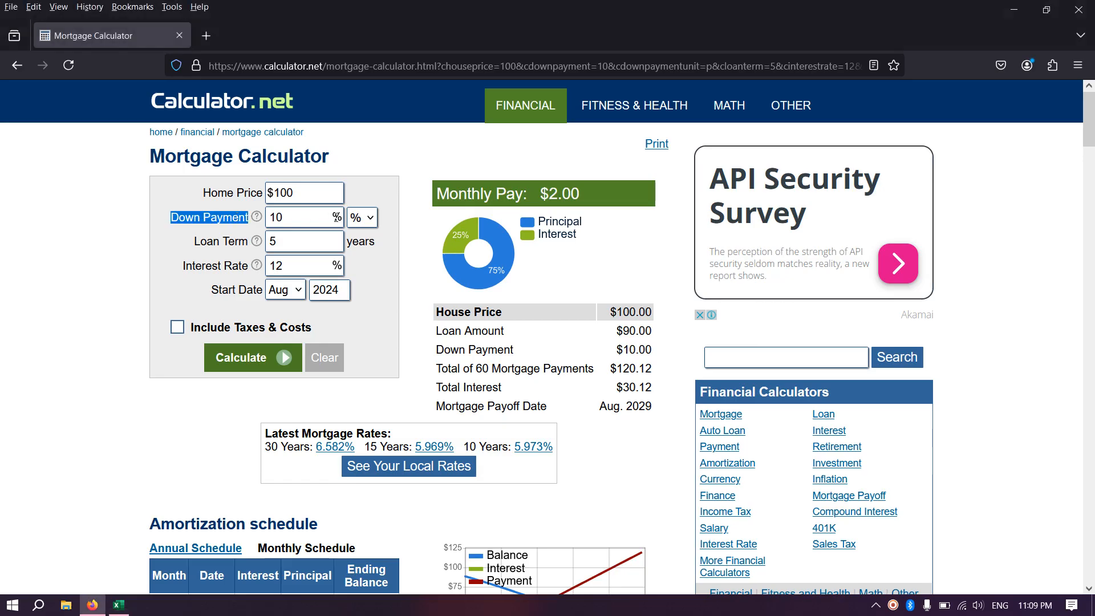
key("alt+Tab")
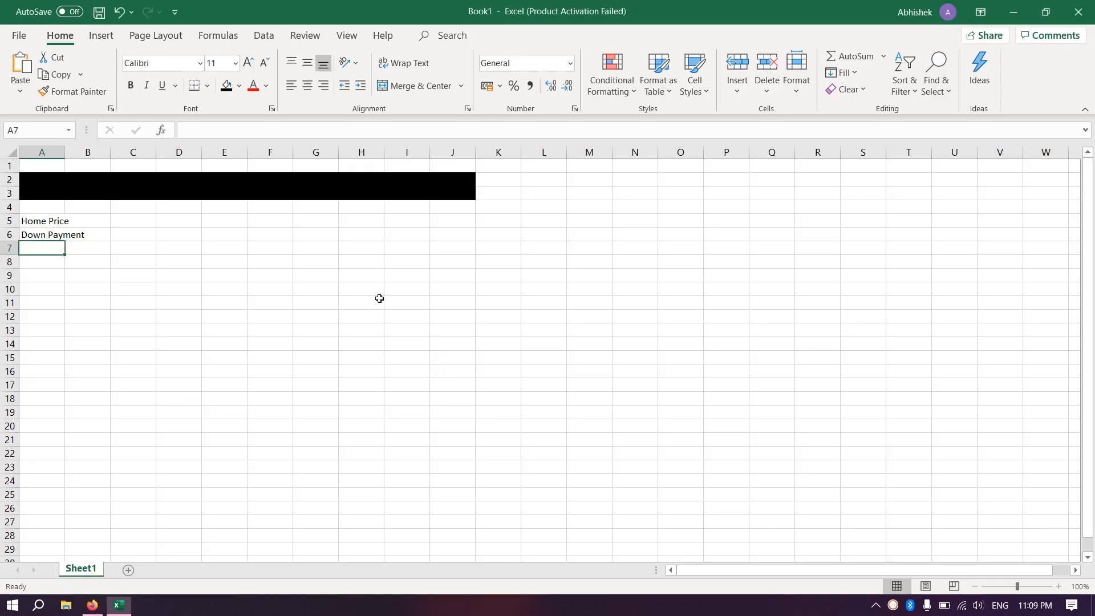
key("Up")
key("F2")
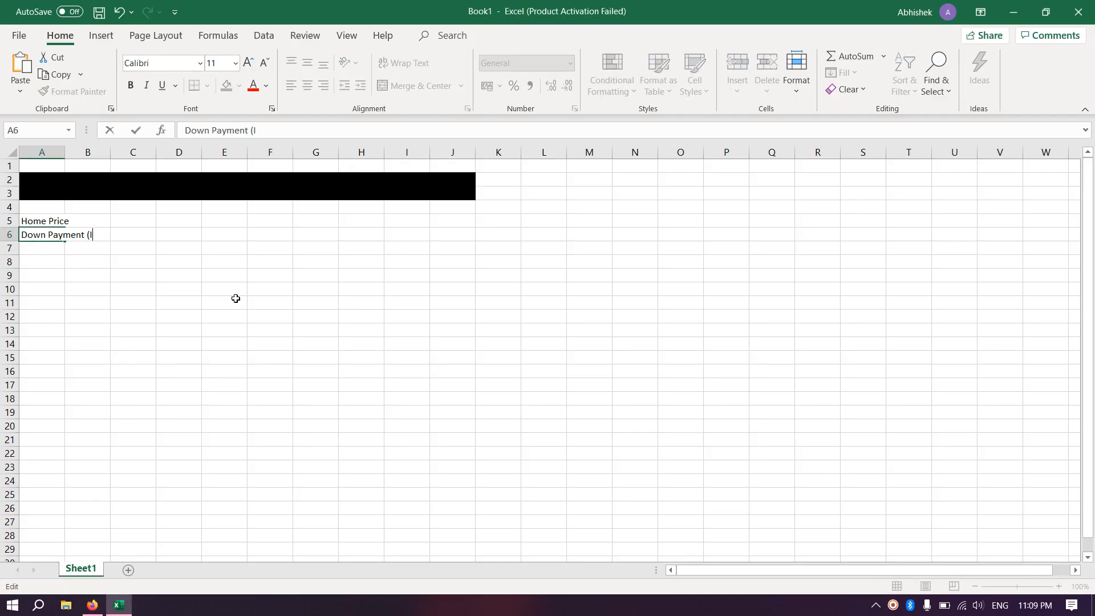
type("(In Percentage")
key("Return")
- Copy the "Loan Term" label from the web calculator into cell A7 in Excel and extend it to "Loan Term (In Year)"
key("alt+Tab")
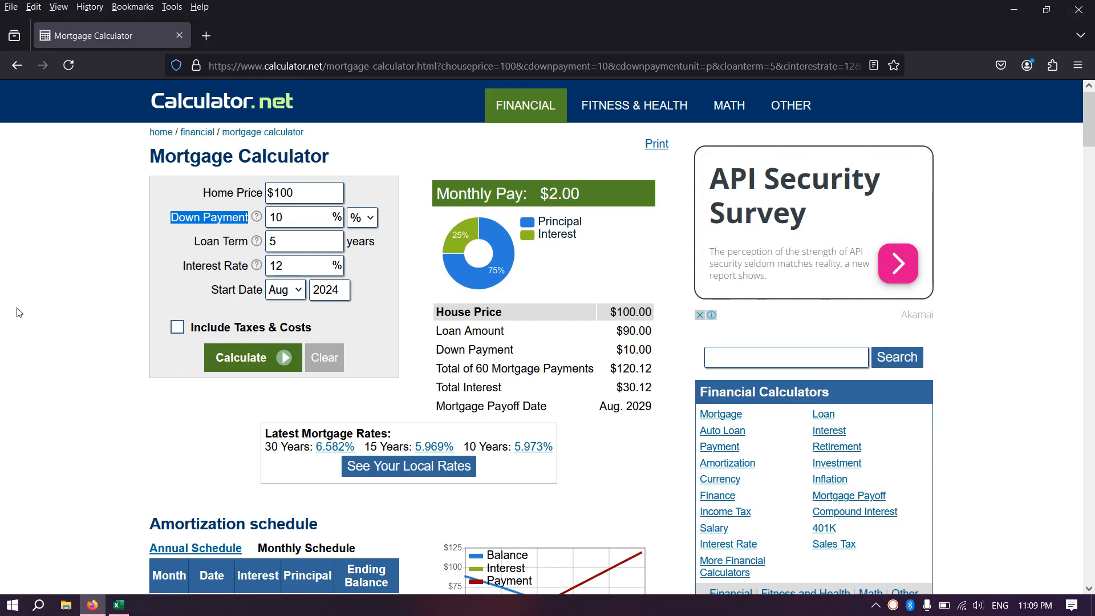
left_click_drag(193, 242, 253, 245)
key("ctrl+c")
mouse_move(253, 245)
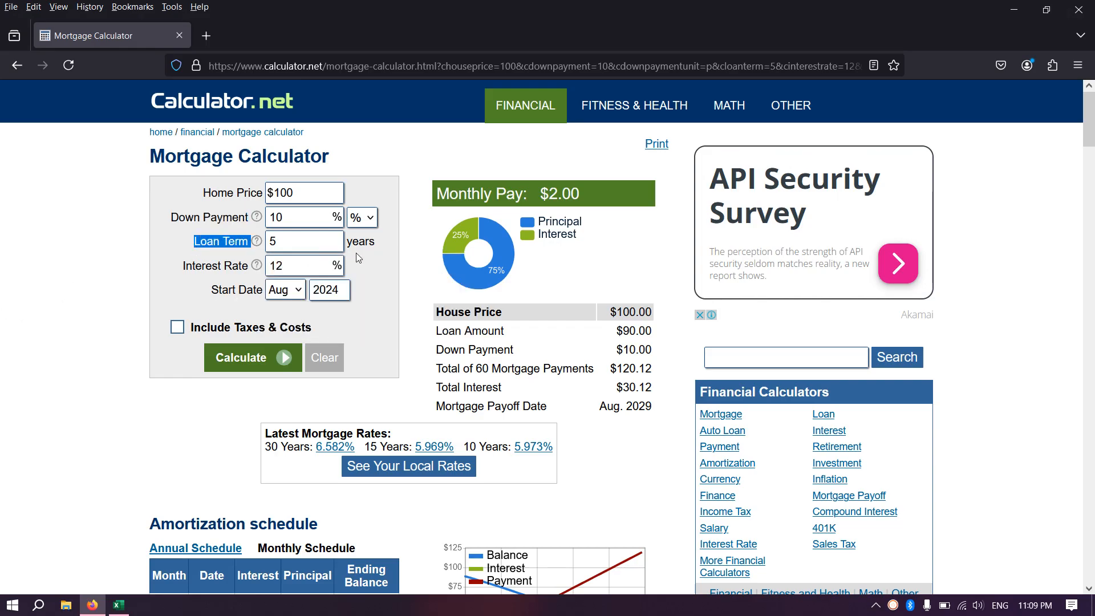
key("alt+Tab")
key("F2")
key("ctrl+v")
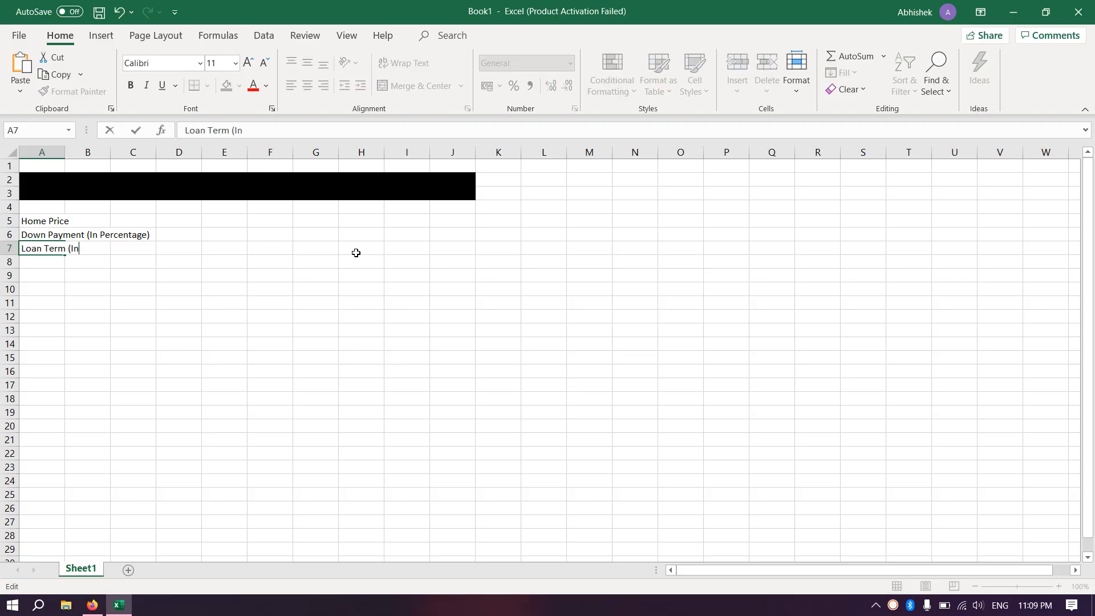
type("(In Year")
key("Return")
- Copy the "Interest Rate" label from the mortgage calculator in Firefox into cell A8 of the Excel sheet
key("alt+Tab")
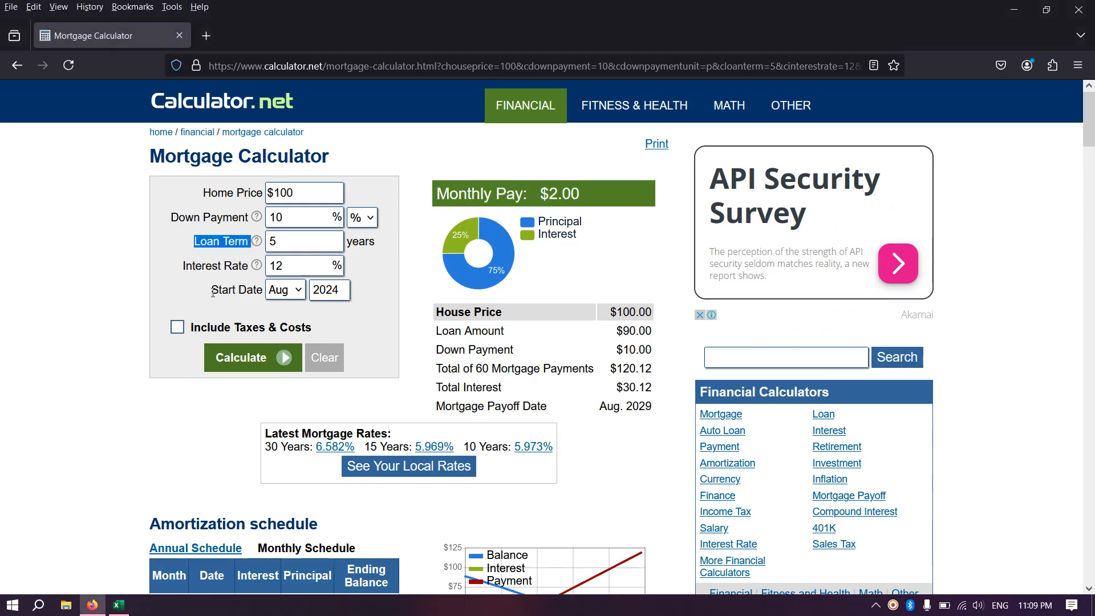
left_click_drag(182, 266, 249, 265)
key("ctrl+c")
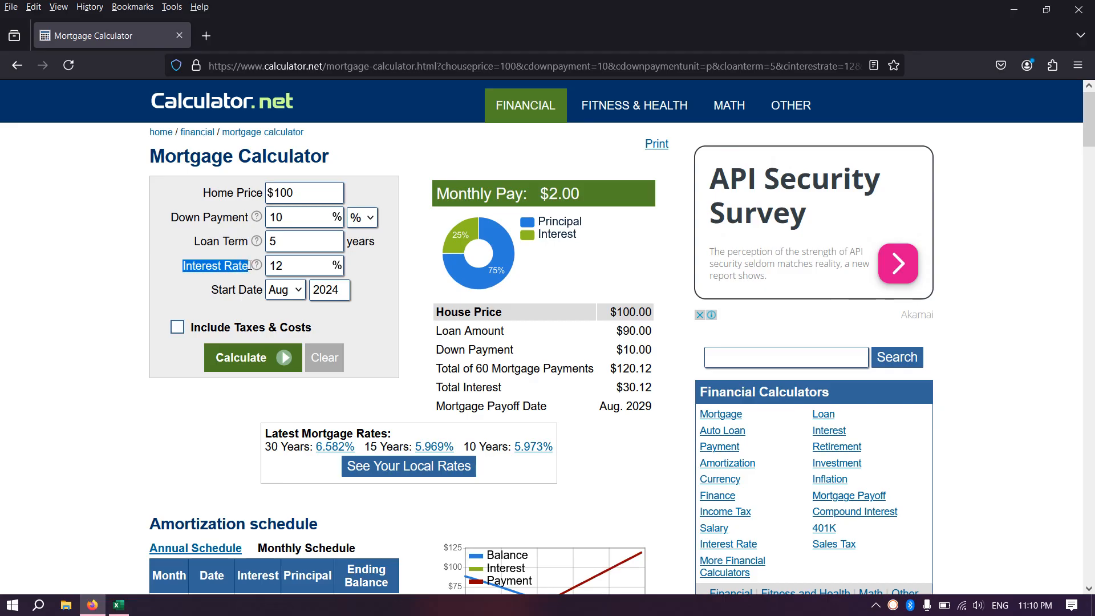
key("alt+Tab")
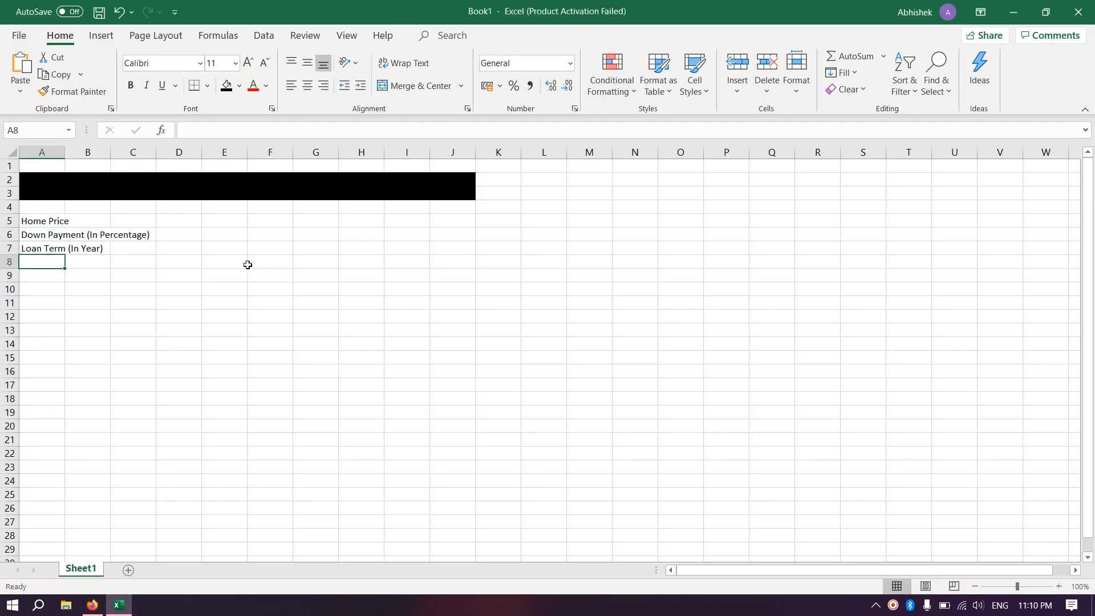
key("F2")
key("ctrl+v")
key("Return")
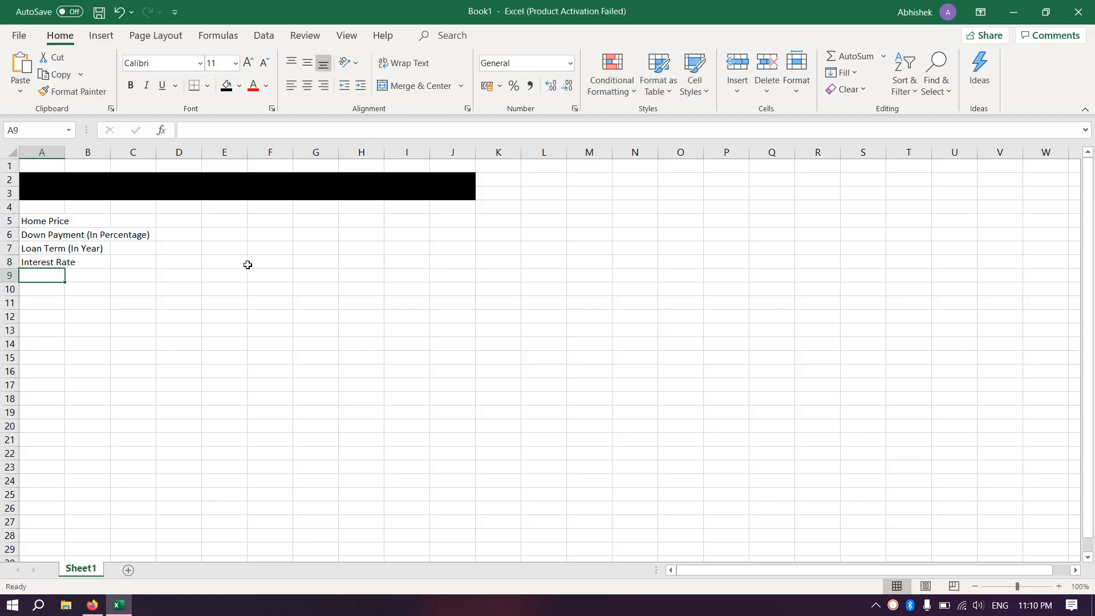
- Merge A5:B5 and format the Home Price label with black fill, white text and left alignment
key("alt+Tab")
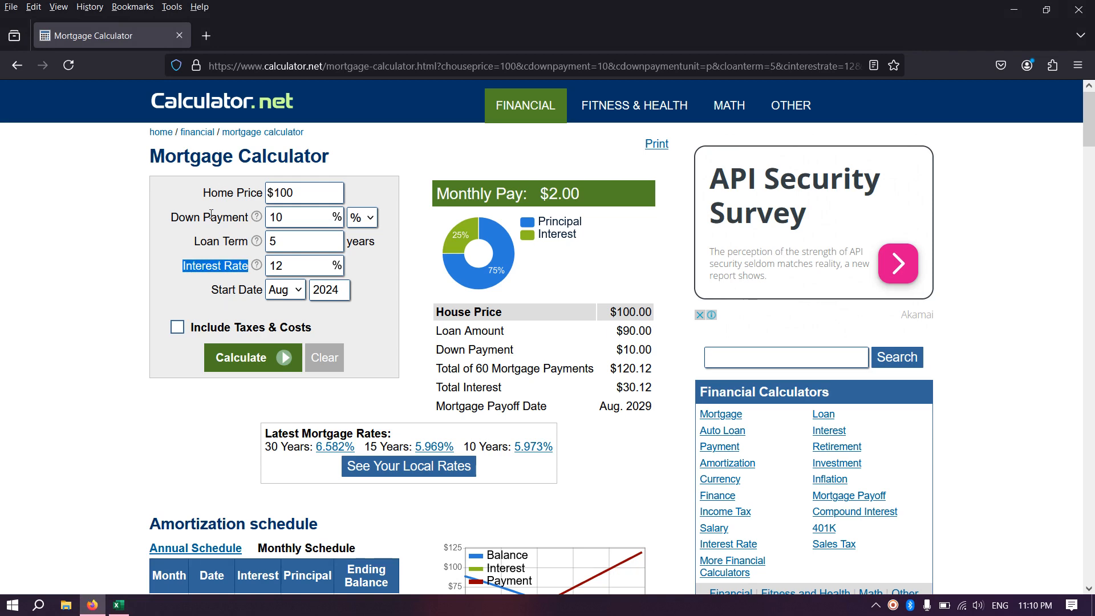
key("alt+Tab")
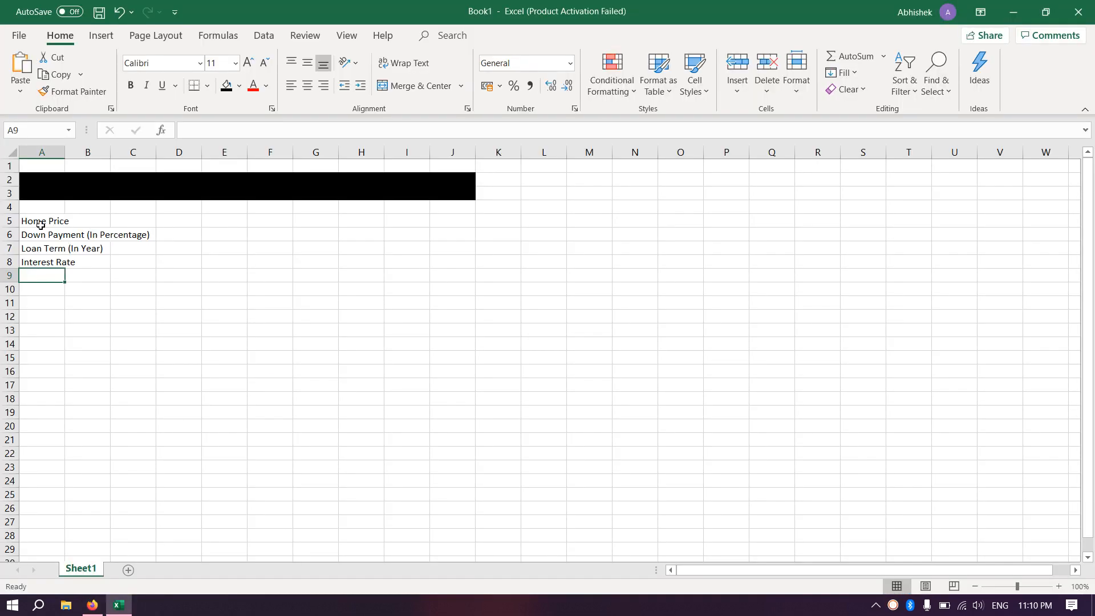
left_click_drag(45, 222, 77, 222)
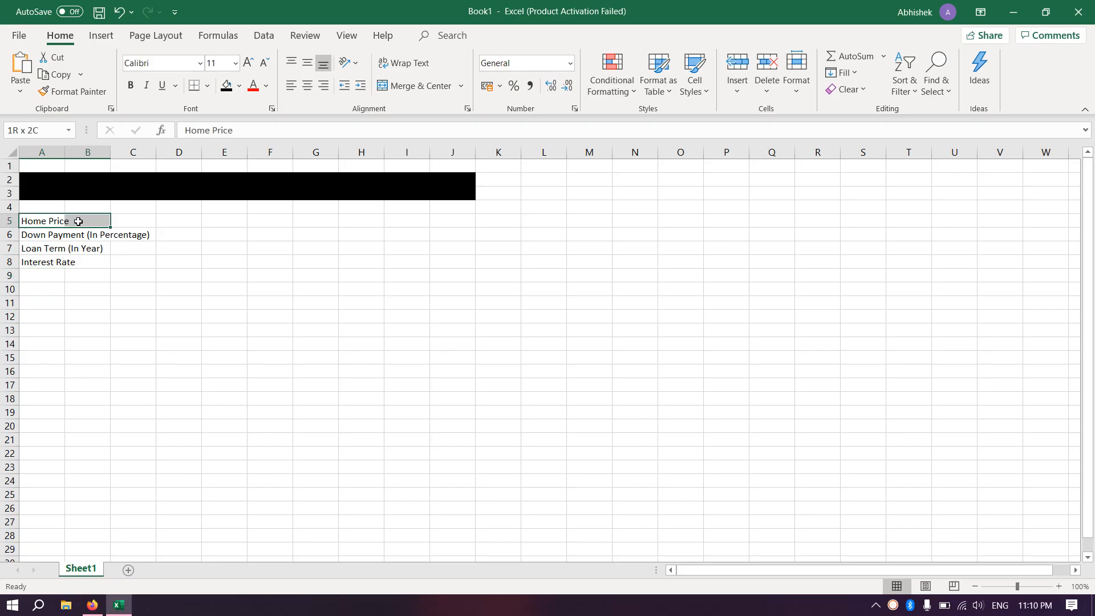
left_click(410, 86)
left_click(227, 86)
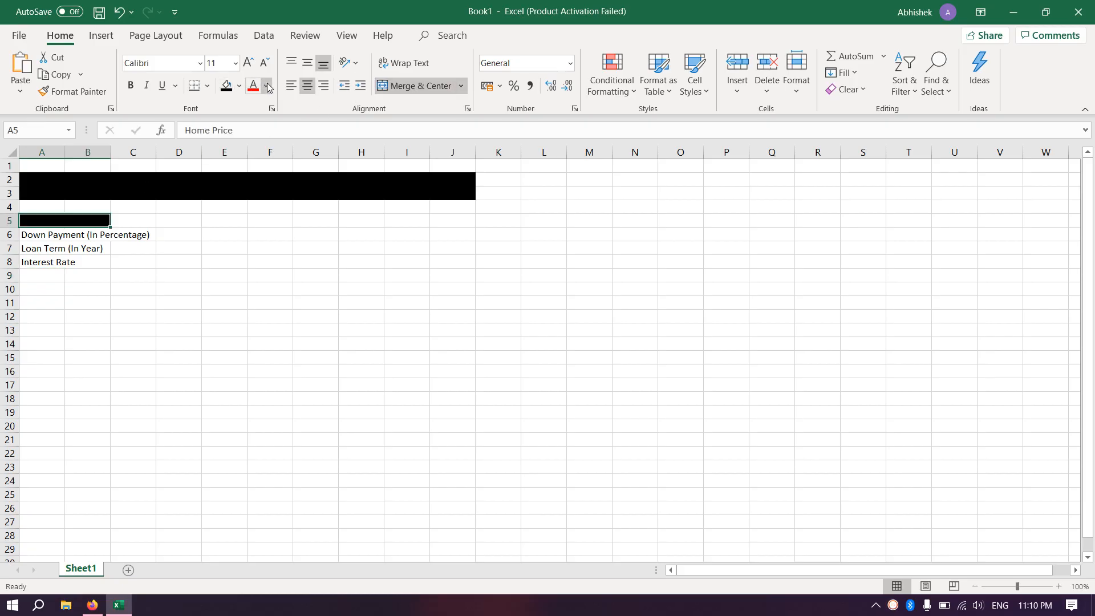
left_click(266, 86)
left_click(252, 144)
left_click(289, 87)
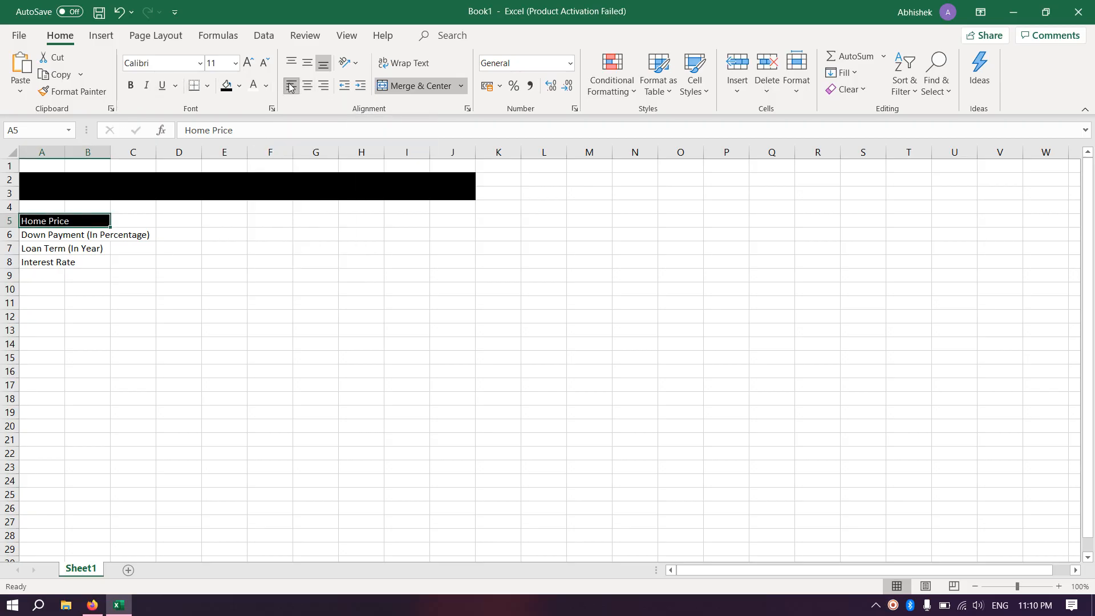
- Apply the Home Price cell's formatting to the labels in A6:B8 and widen column B to fit the down payment label
left_click(83, 94)
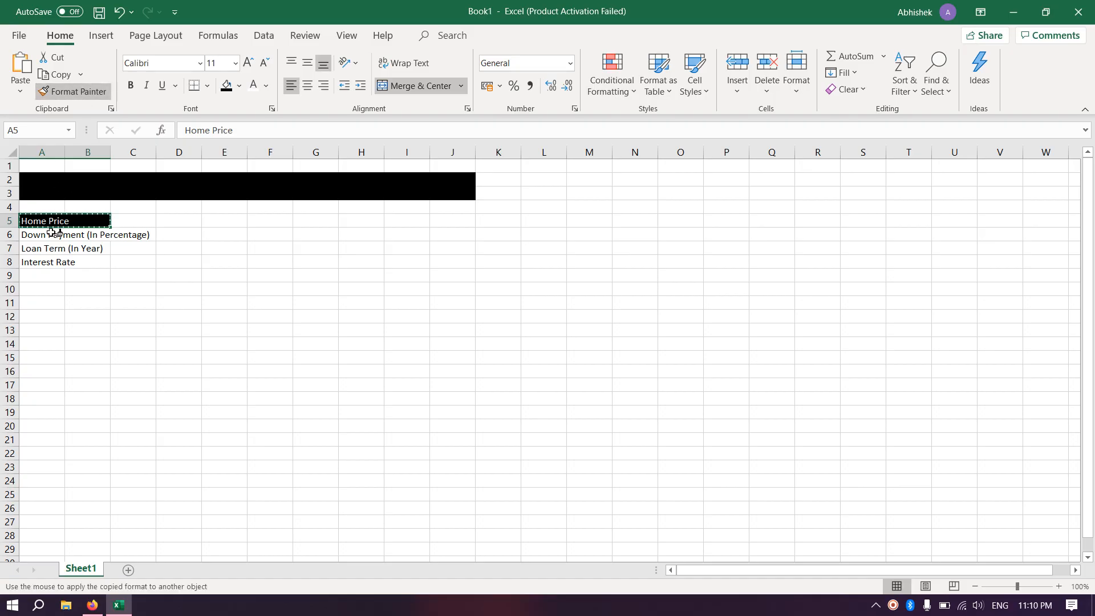
mouse_move(34, 238)
left_mouse_down()
mouse_move(90, 238)
mouse_move(87, 261)
left_mouse_up()
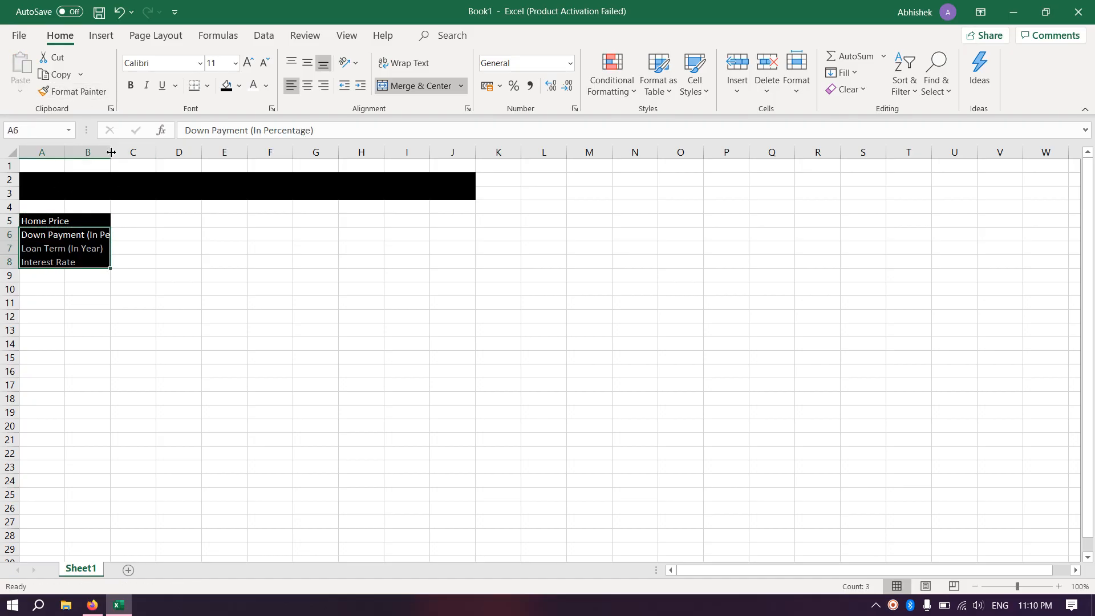
left_click_drag(110, 152, 156, 153)
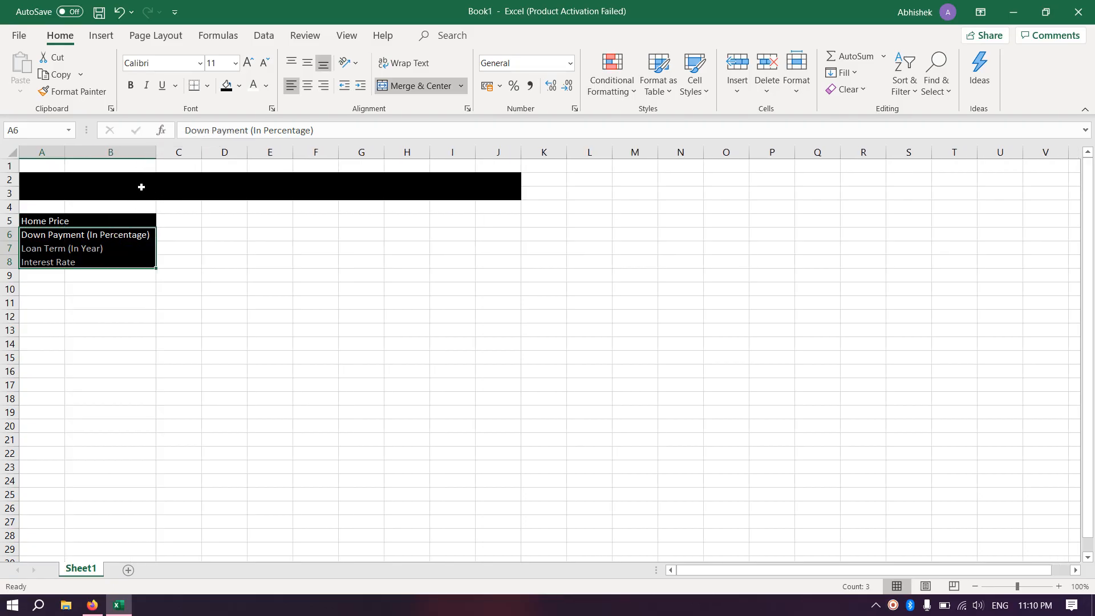
left_click(26, 221)
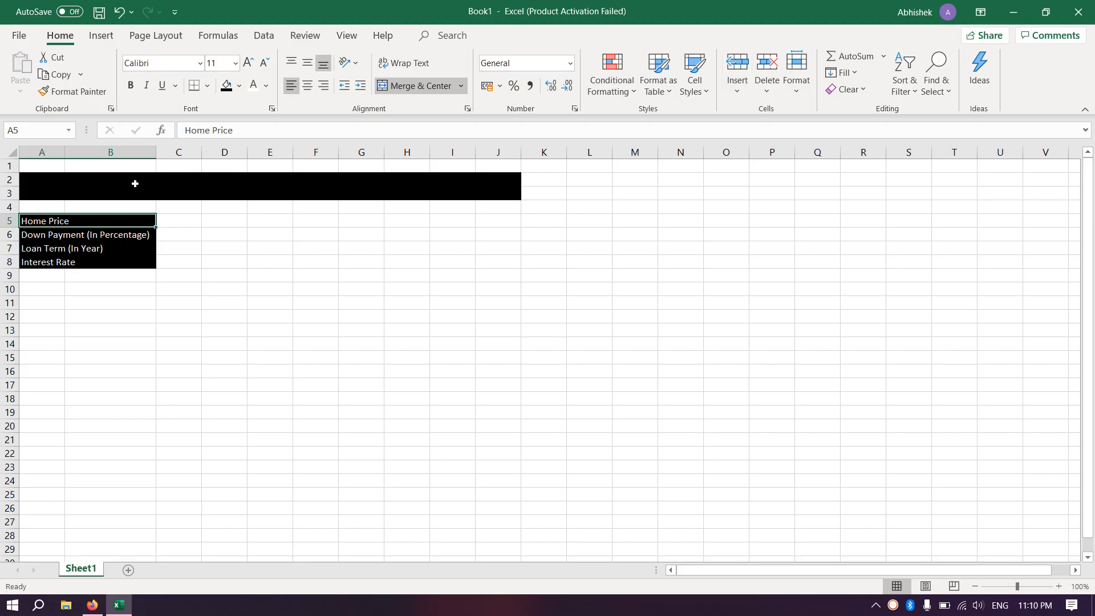
- Insert a new column before column A and narrow it into a slim margin
left_click(47, 167)
left_click(737, 85)
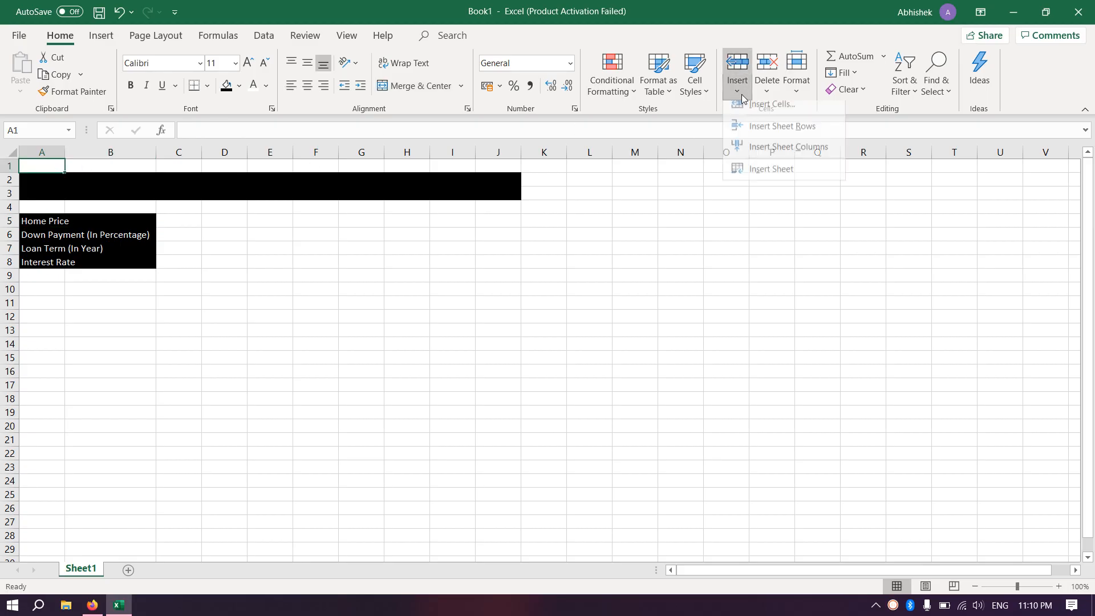
left_click(753, 151)
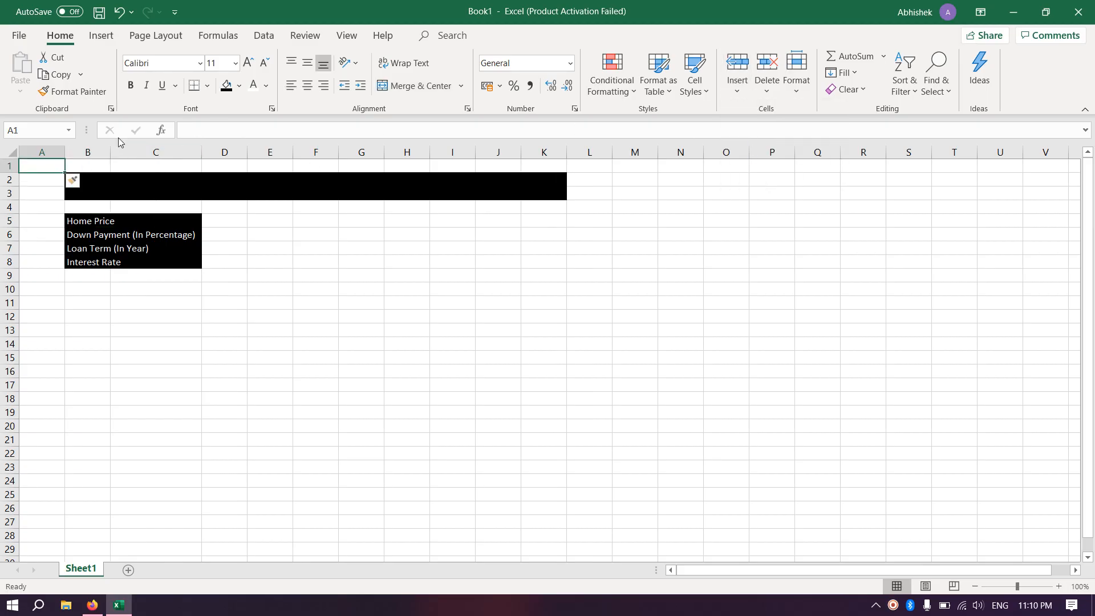
left_click_drag(65, 151, 32, 151)
left_click(164, 294)
- Add all borders to the input cells D5:D8 beside the labels
left_click_drag(188, 216, 186, 261)
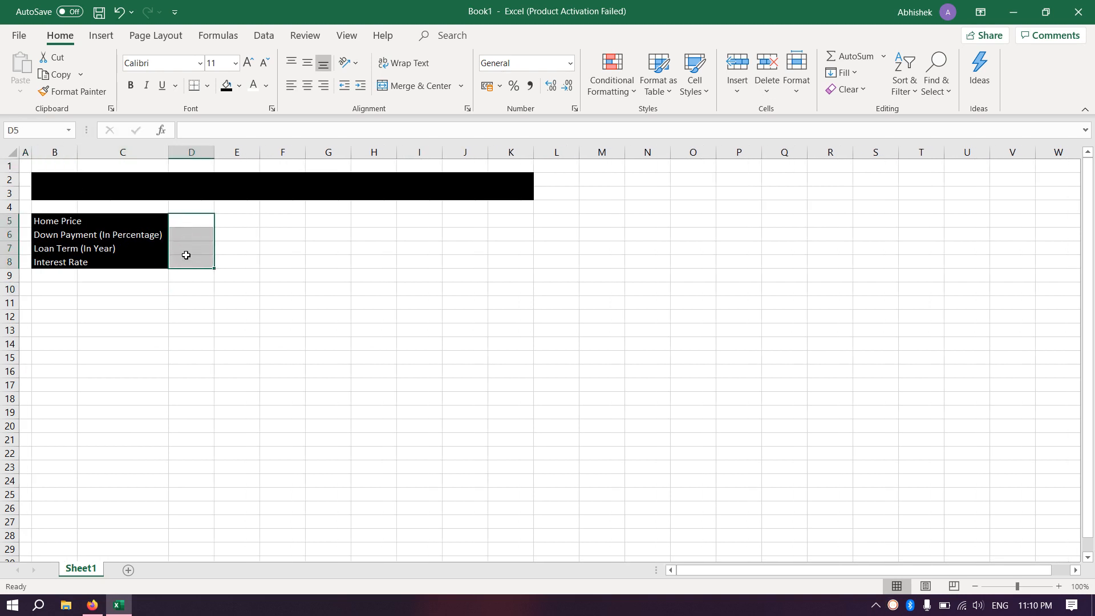
left_click(207, 86)
left_click(219, 234)
left_click(340, 286)
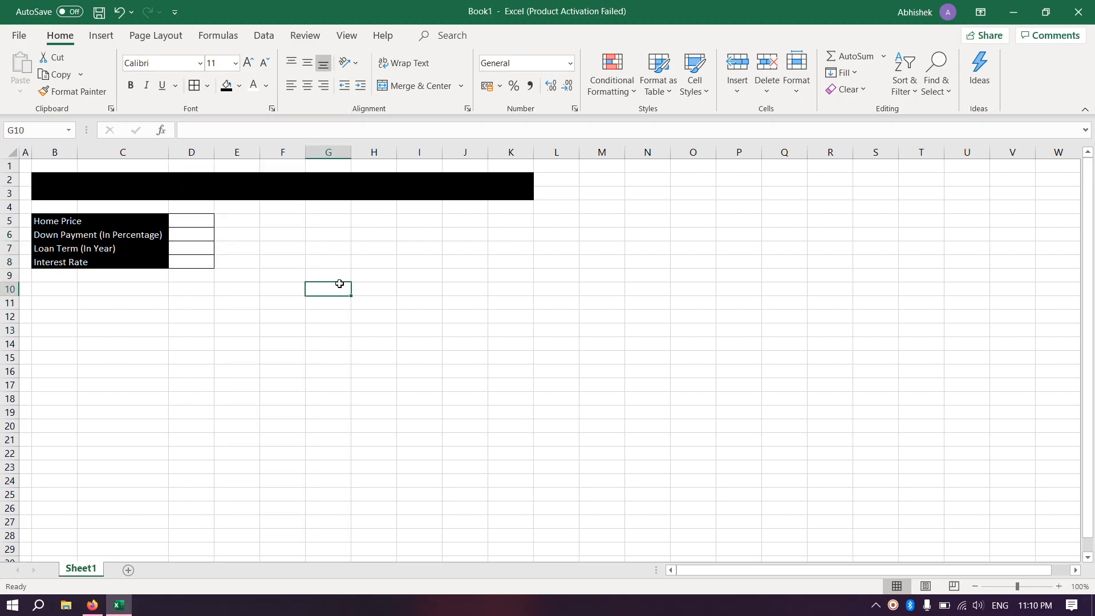
- Enter the website's values in D5:D8: home price 100, down payment 10%, loan term 5 and interest rate 12%
left_click(192, 219)
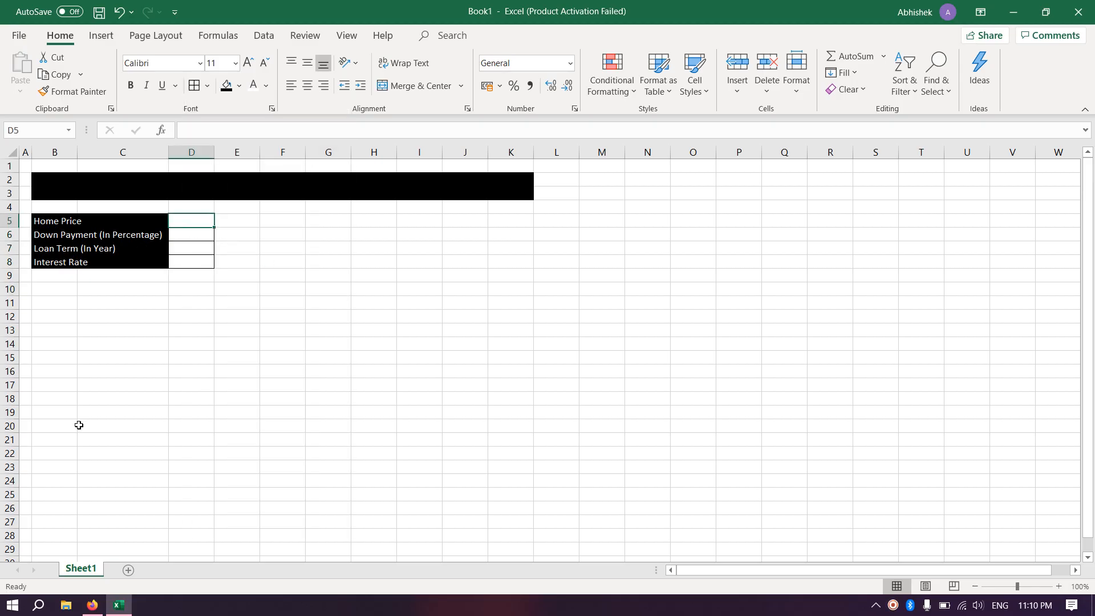
left_click(93, 605)
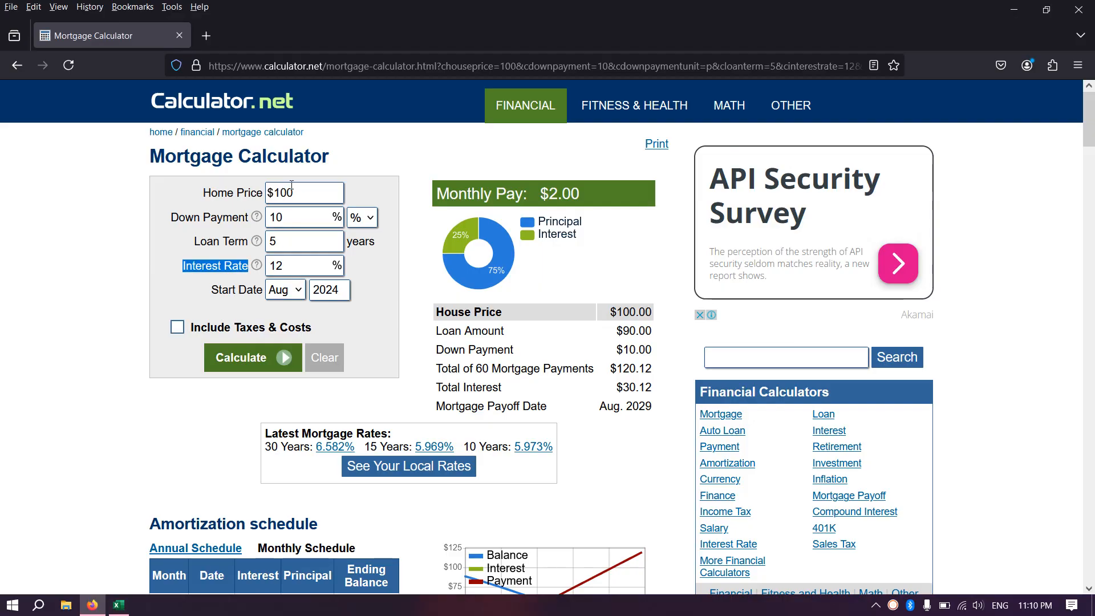
key("alt+Tab")
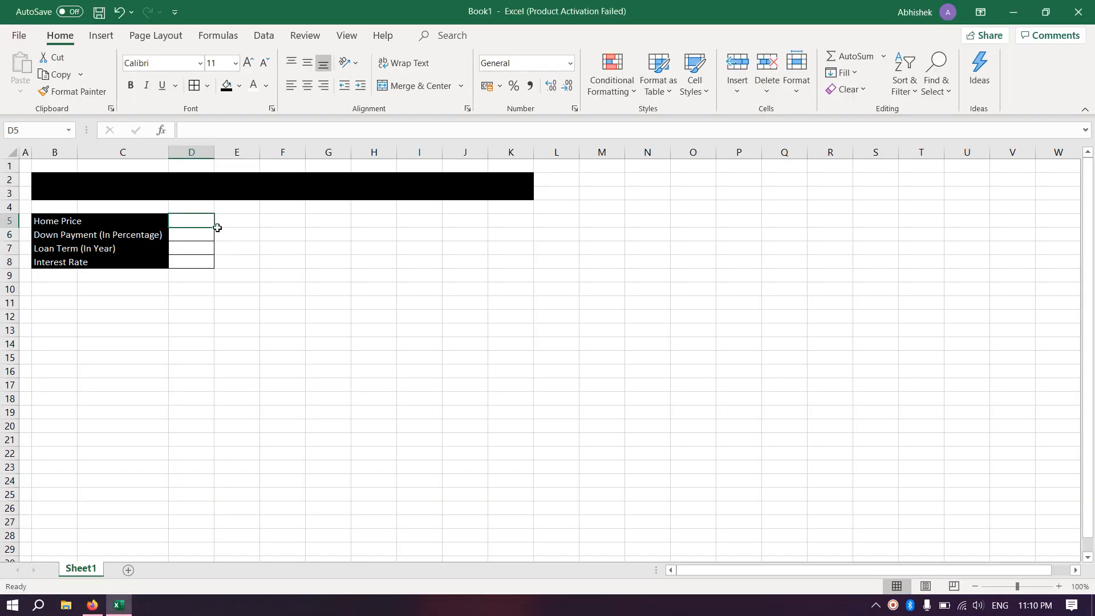
type("100")
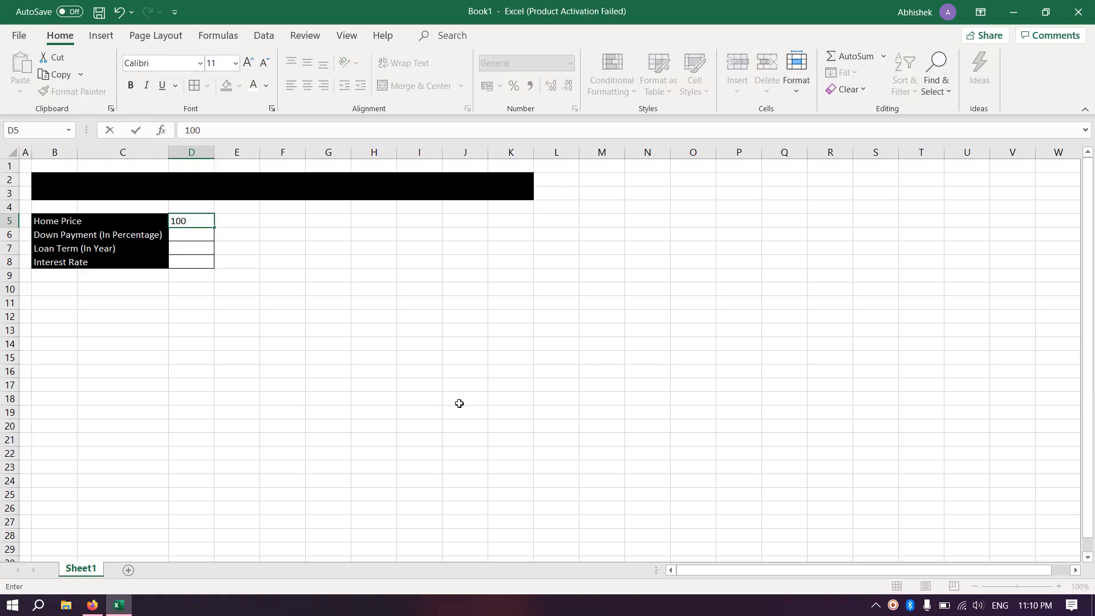
key("Return")
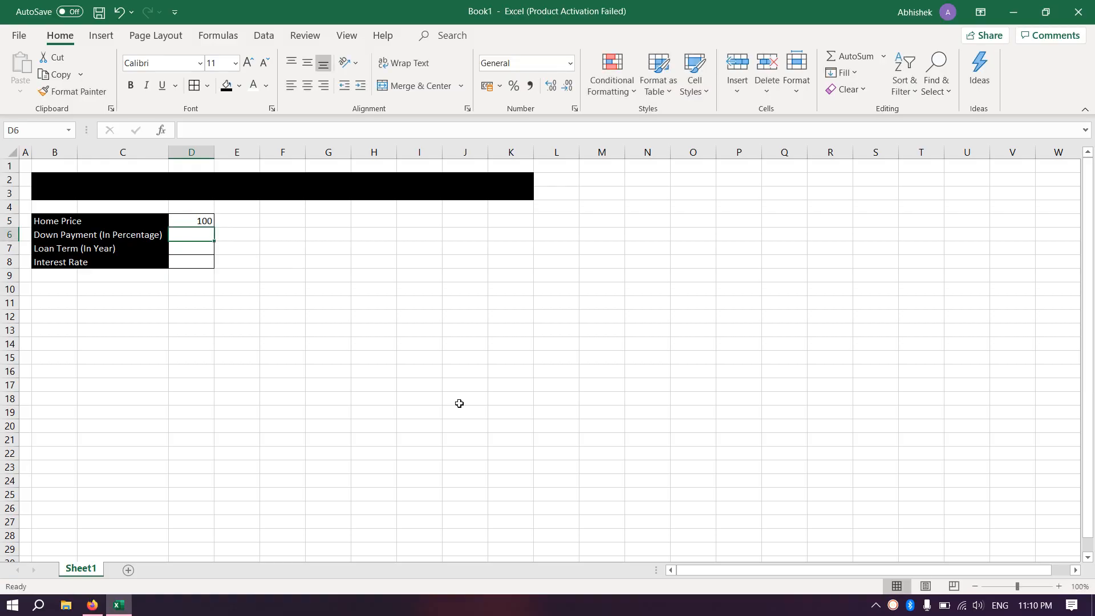
type("10")
key("Return")
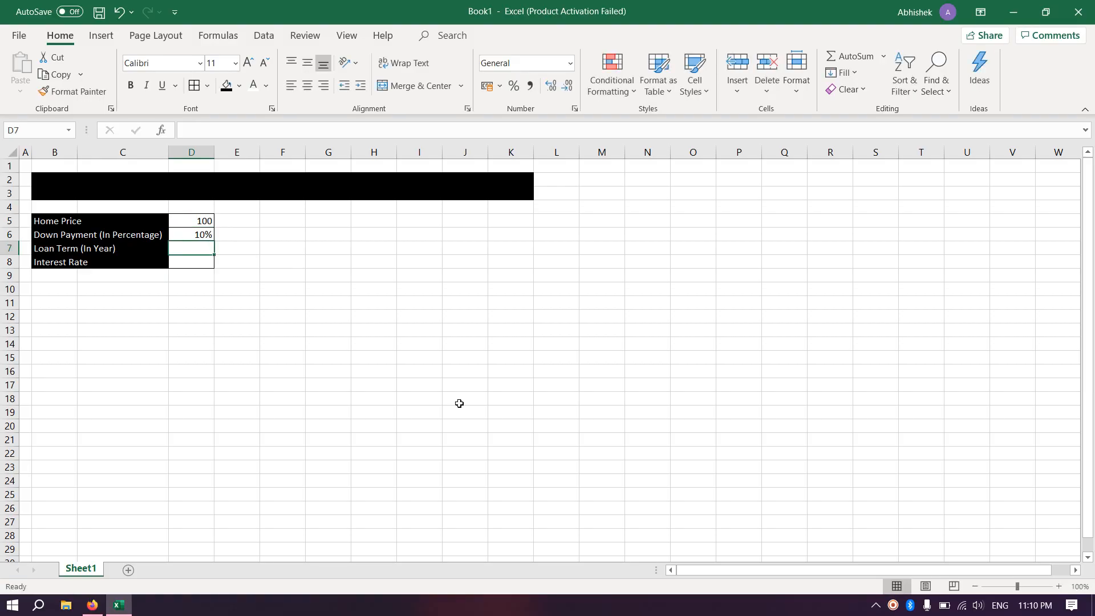
type("5")
key("Return")
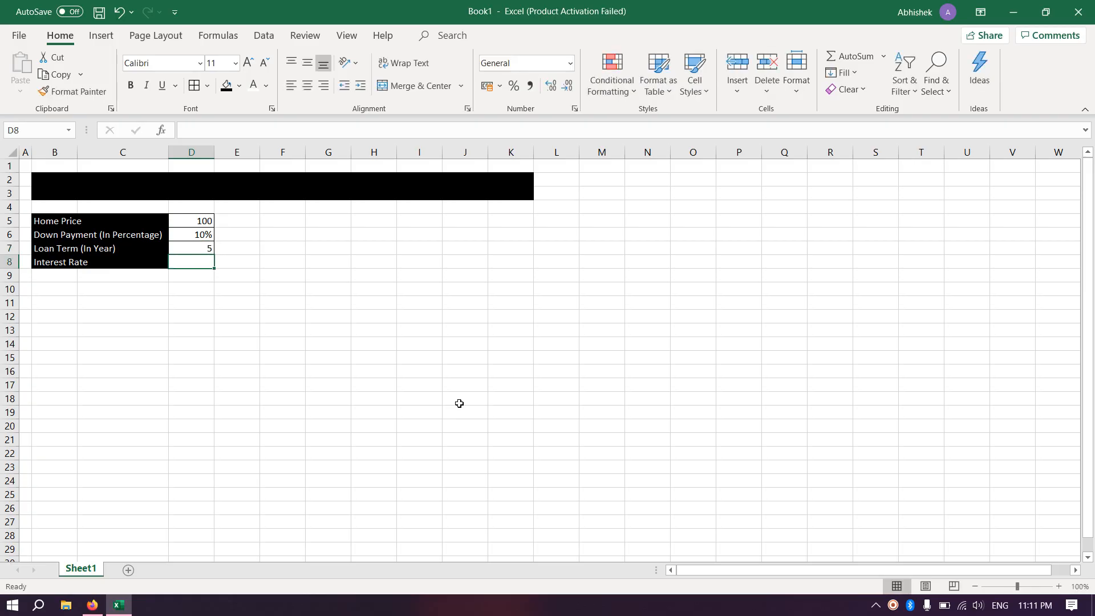
type("12%")
key("Return")
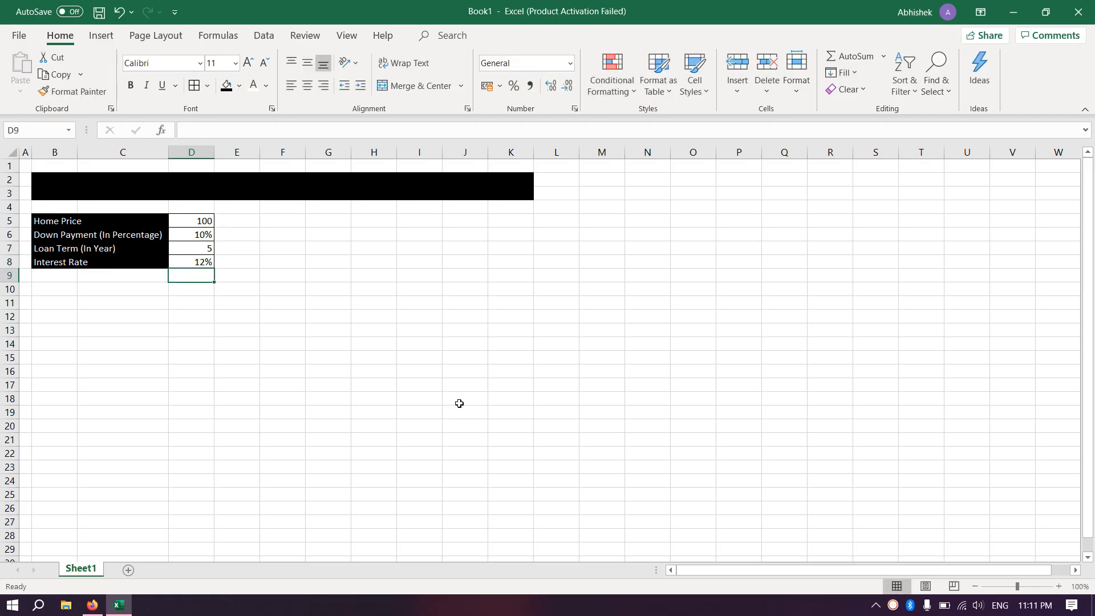
- Copy the Down Payment label from the website's results into E5 and extend it to "Down Payment (In Amount)"
key("alt+Tab")
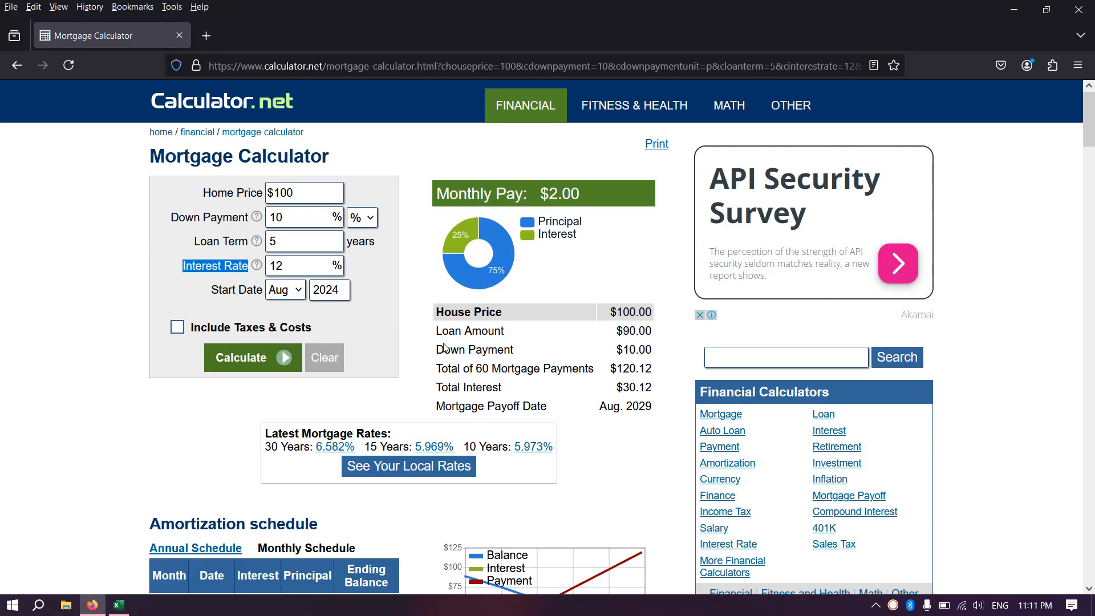
left_click_drag(437, 349, 524, 355)
key("ctrl+c")
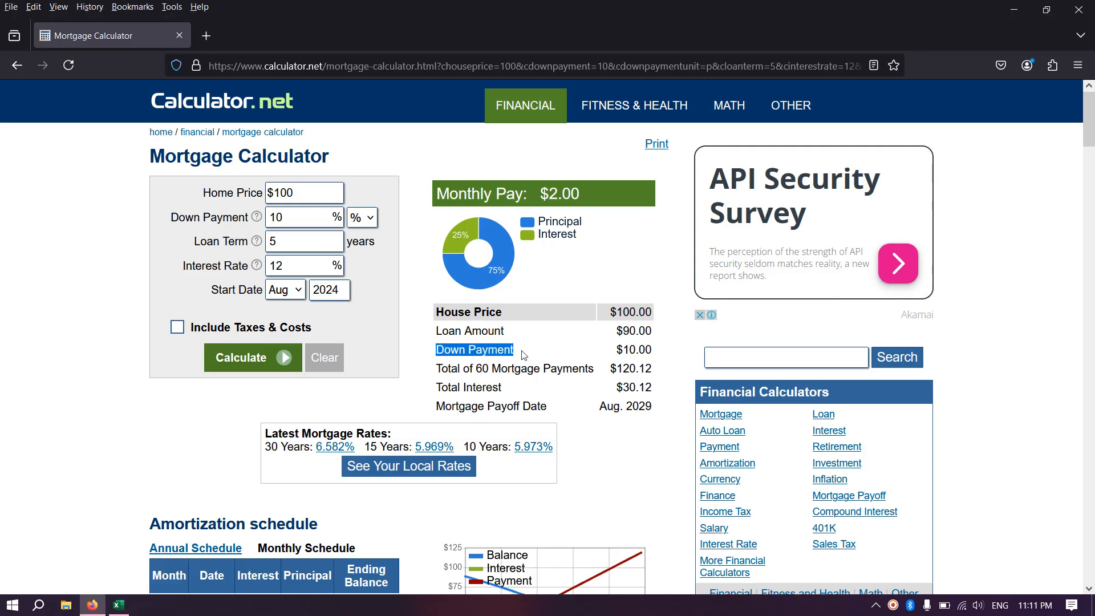
key("alt+Tab")
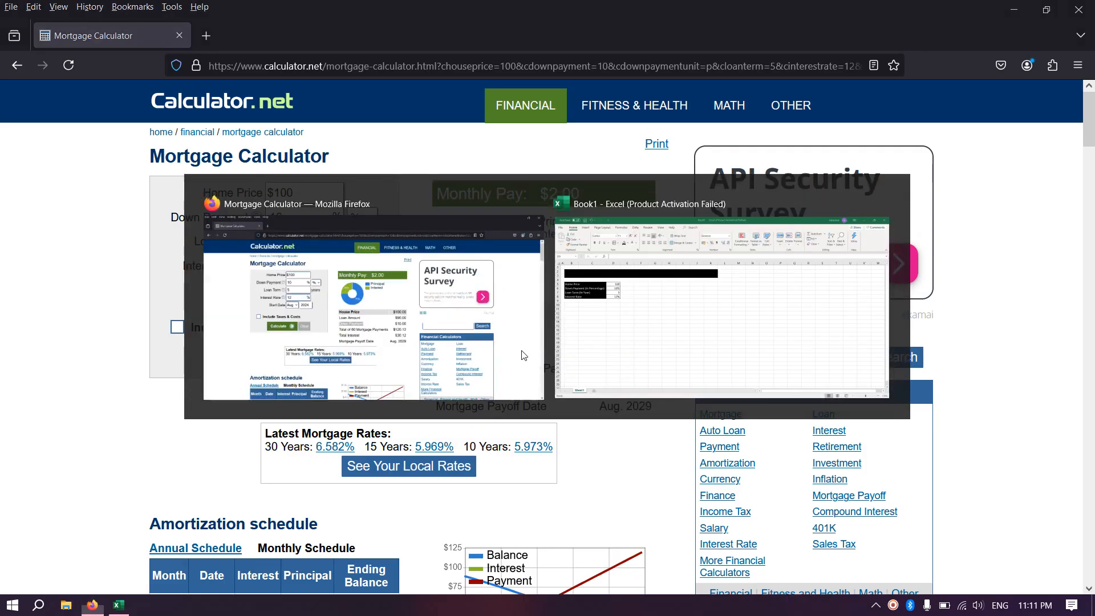
left_click(247, 225)
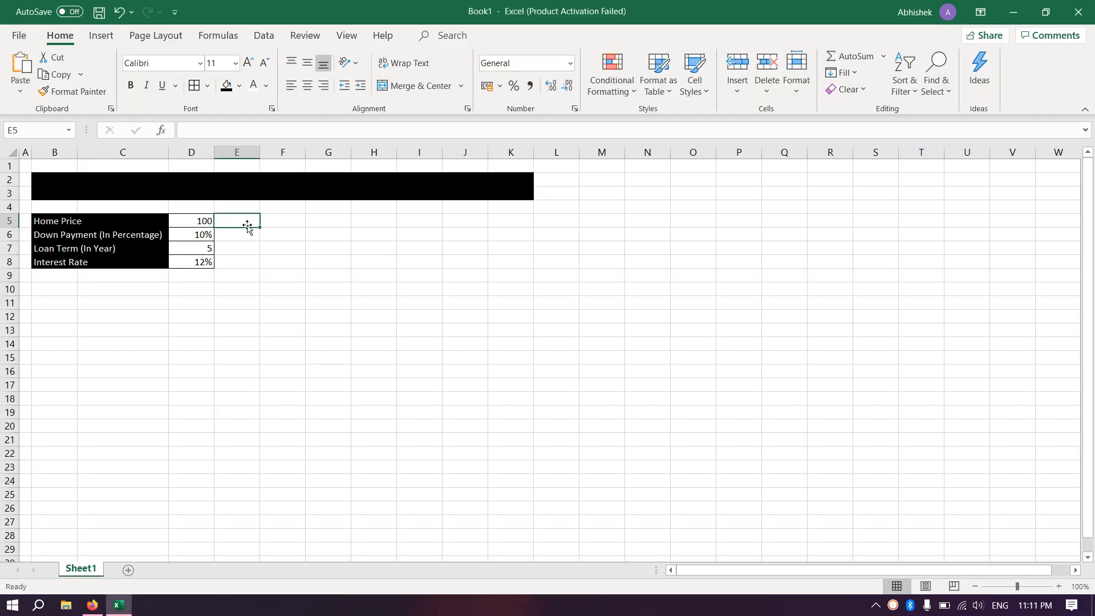
key("F2")
key("ctrl+v")
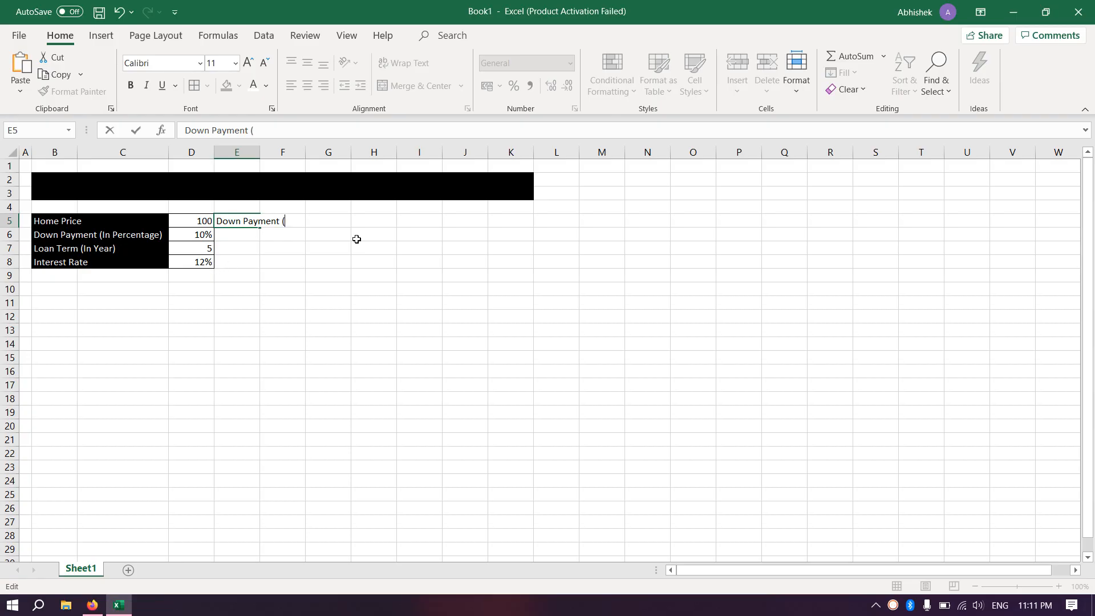
type("(In Amount)")
key("Return")
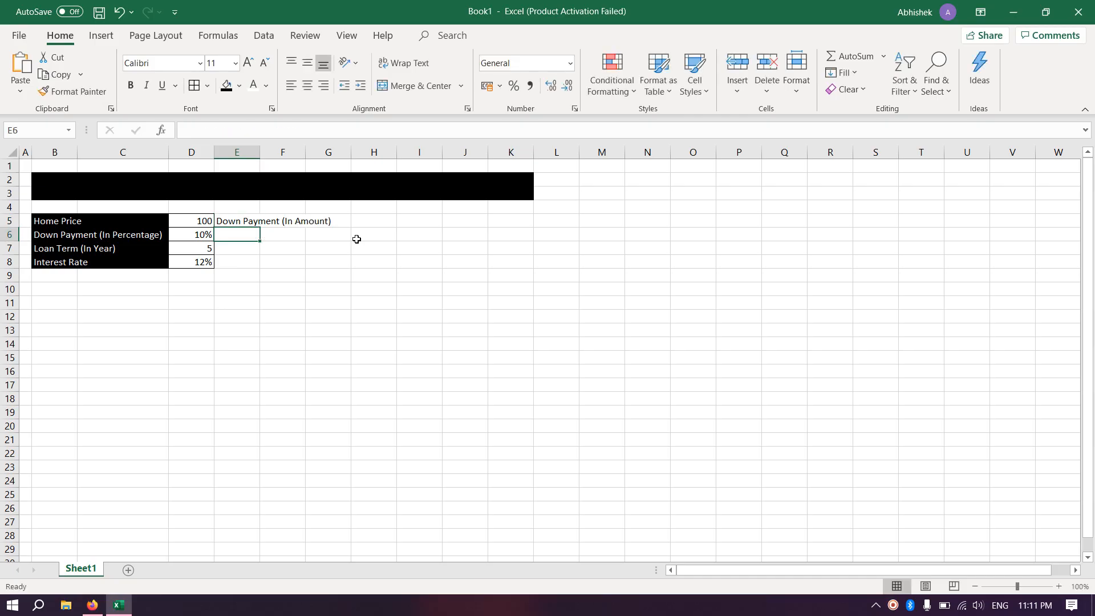
- Transfer the Loan Amount label from the website's results into E6 of the workbook
key("alt+Tab")
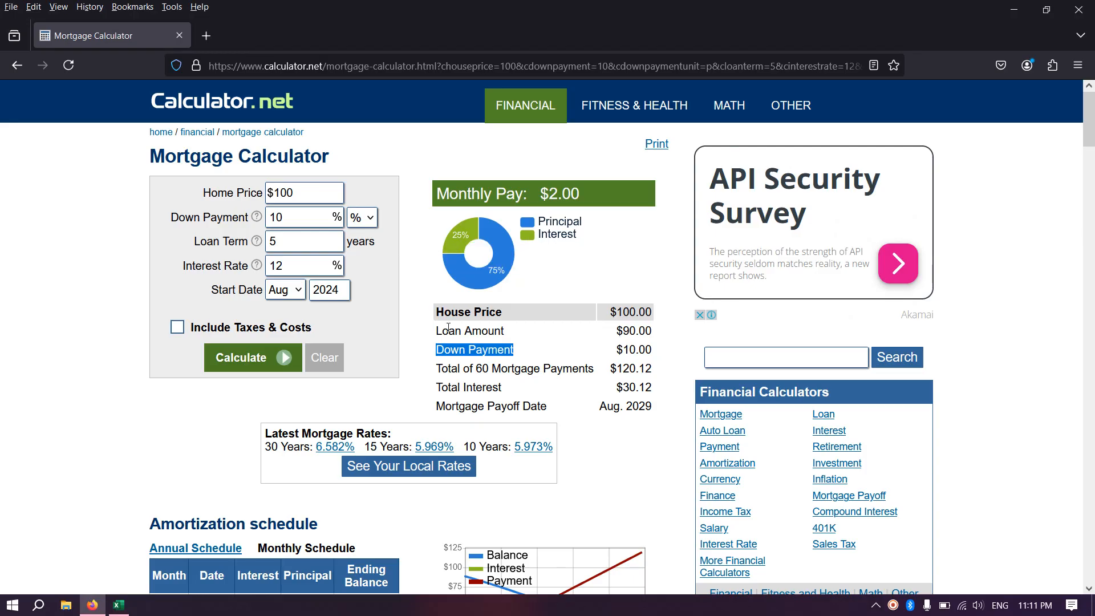
mouse_move(446, 330)
left_mouse_down()
mouse_move(466, 332)
mouse_move(436, 332)
left_mouse_up()
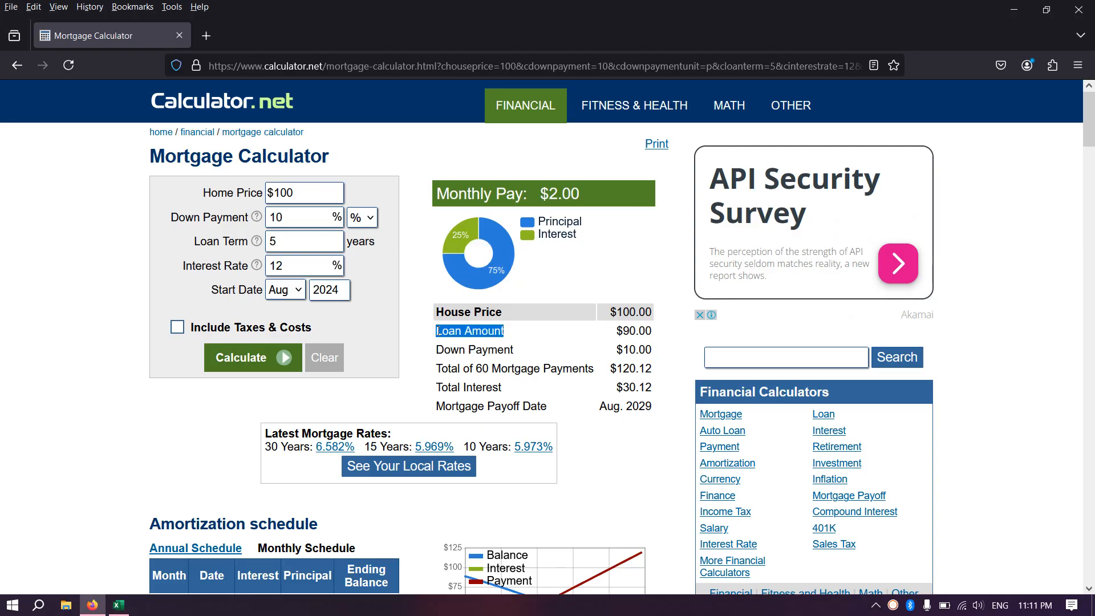
key("alt+Tab")
type("Loan Amount")
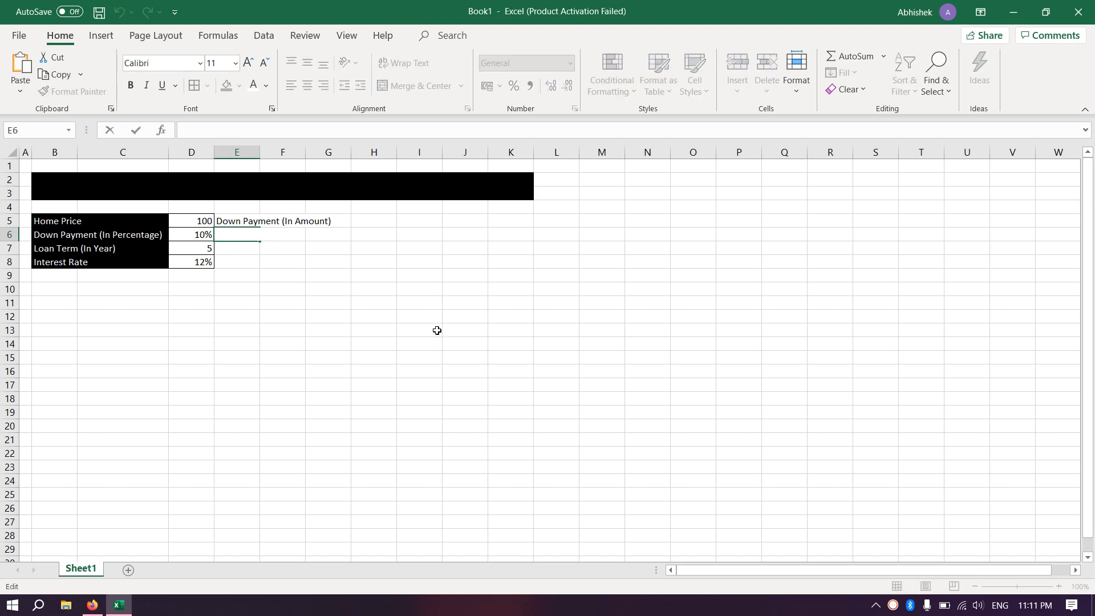
key("Return")
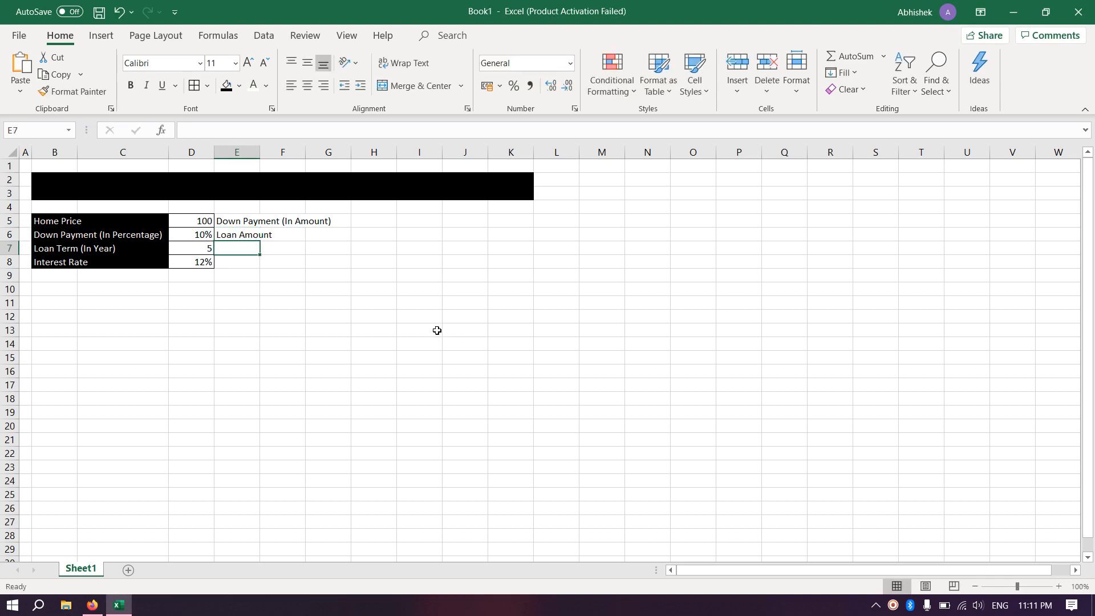
- Copy the word Mortgage from the website's results into E7 and complete the label as "Mortgage EMI"
key("alt+Tab")
left_click(512, 369)
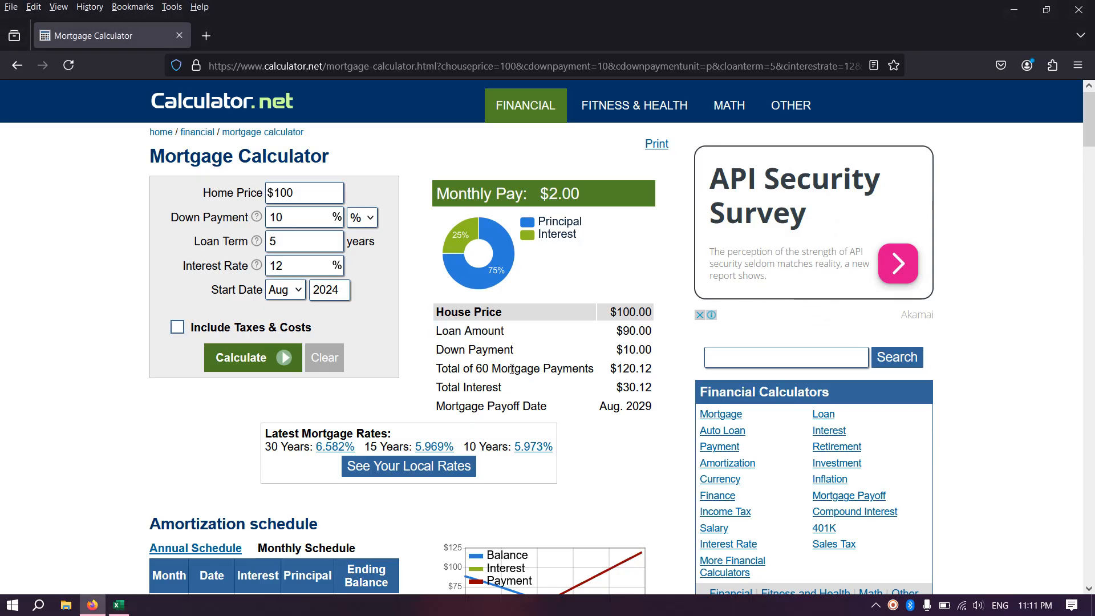
double_click(512, 369)
key("ctrl+c")
key("alt+Tab")
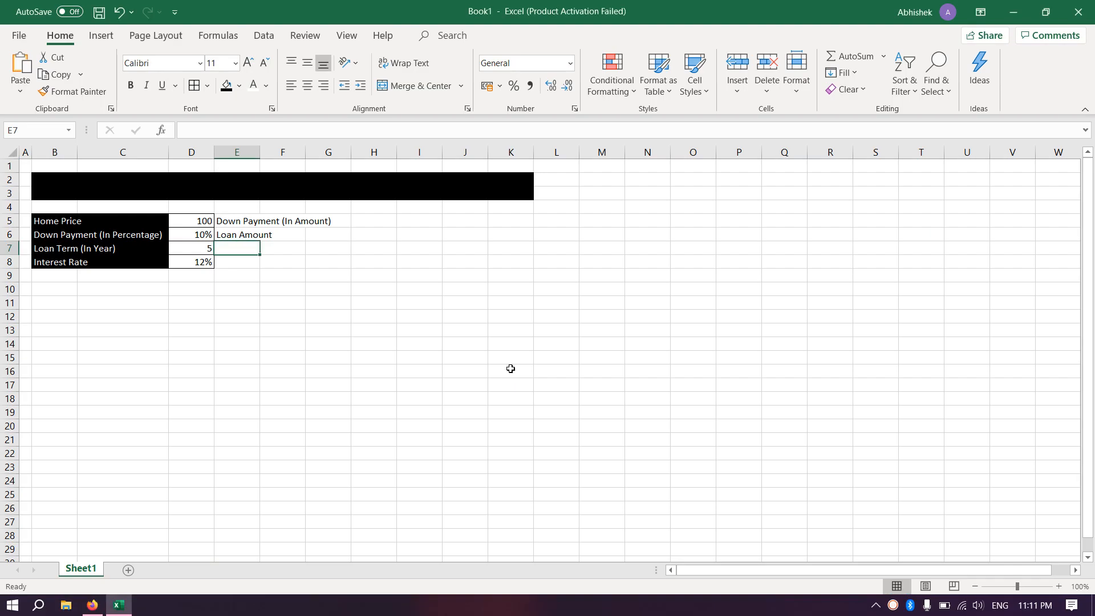
key("F2")
key("ctrl+v")
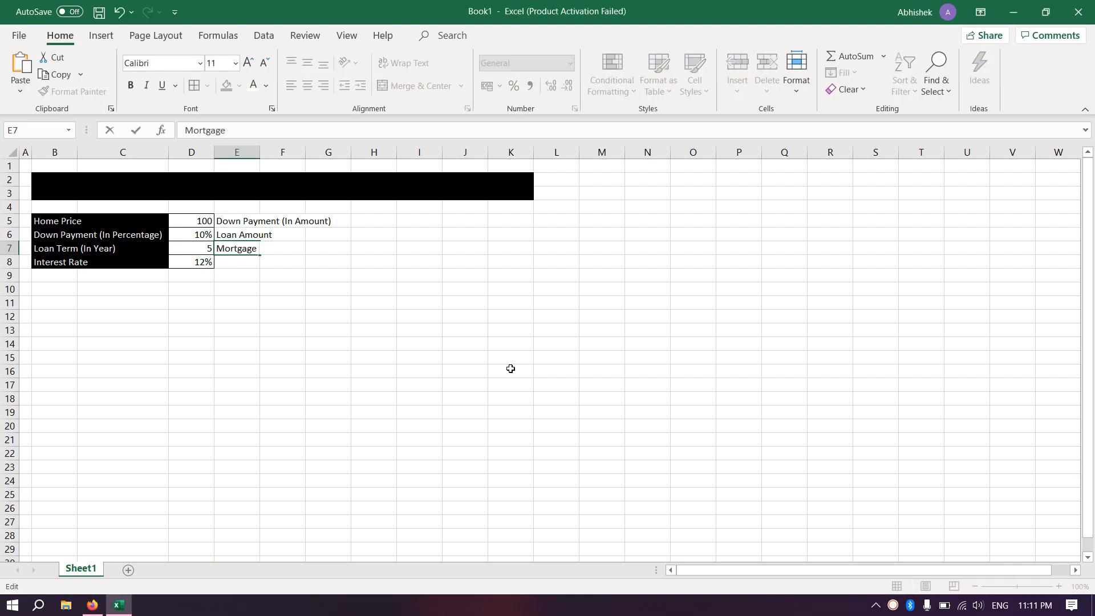
type("EMI")
key("Return")
- Transfer the website's "Total of 60 Mortgage Payments" label into E8 of the workbook
key("alt+Tab")
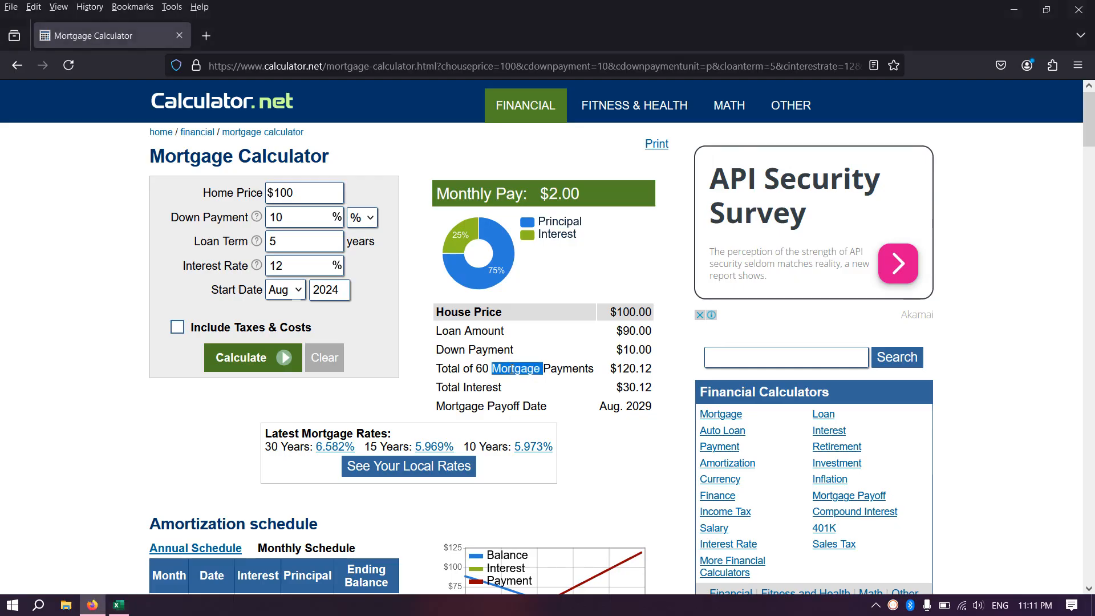
left_click_drag(439, 367, 591, 367)
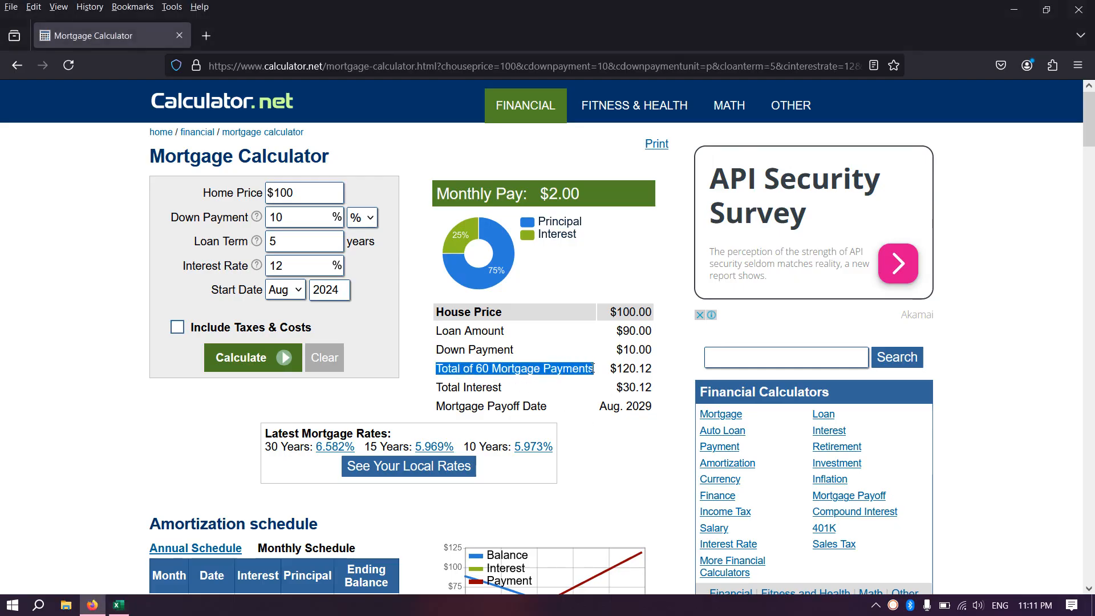
key("alt+Tab")
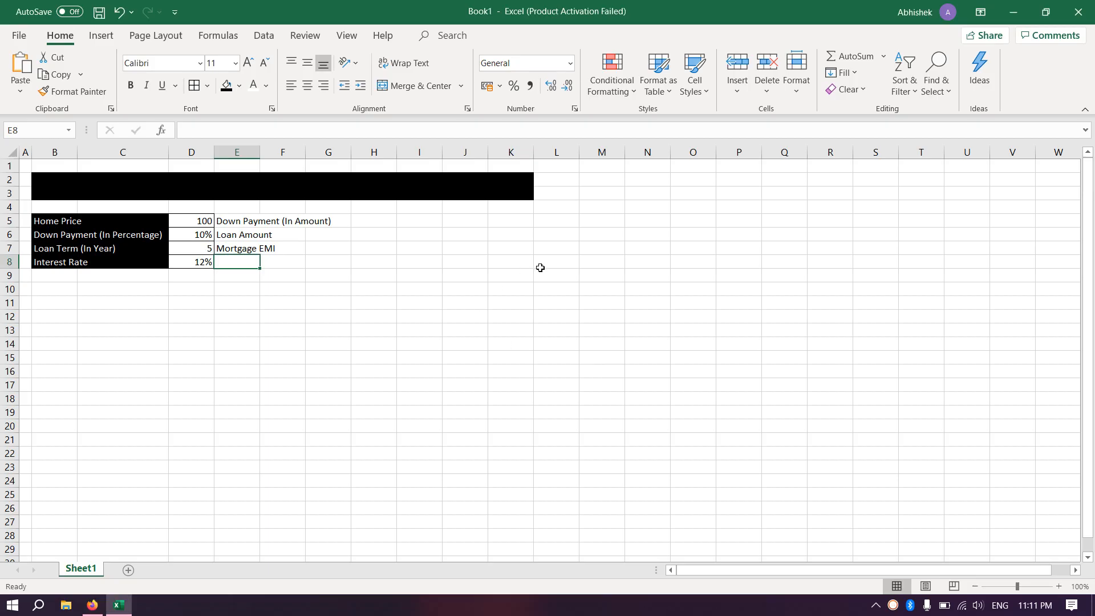
key("F2")
type("Total of 60 Mortgage Payments")
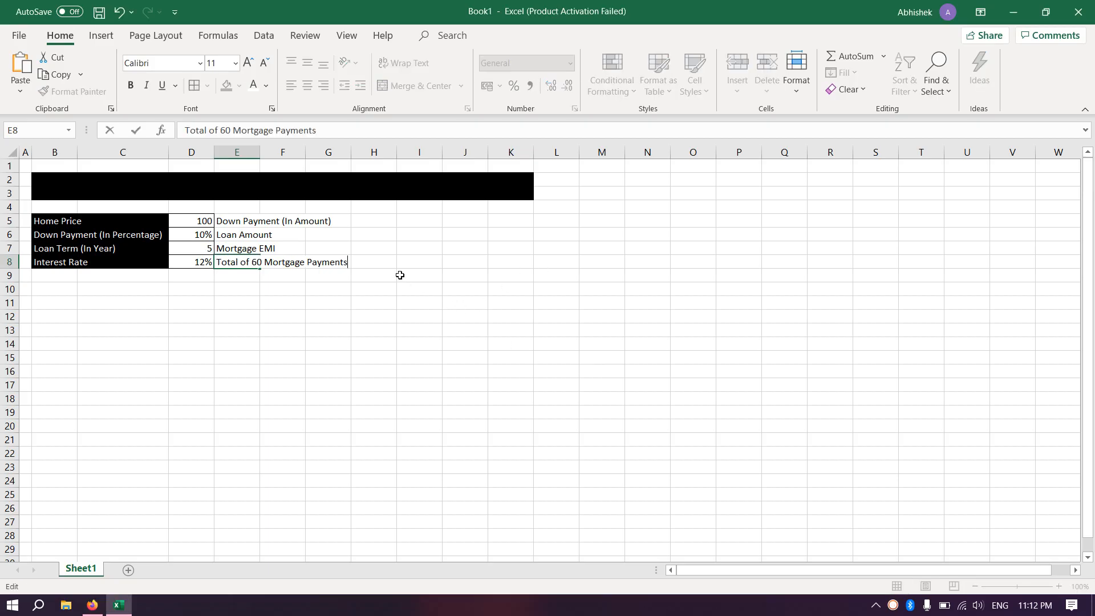
- Shorten the label in E8 to "Total Mortgage Payments" by removing the words "of 60"
key("Left")
key("Left")
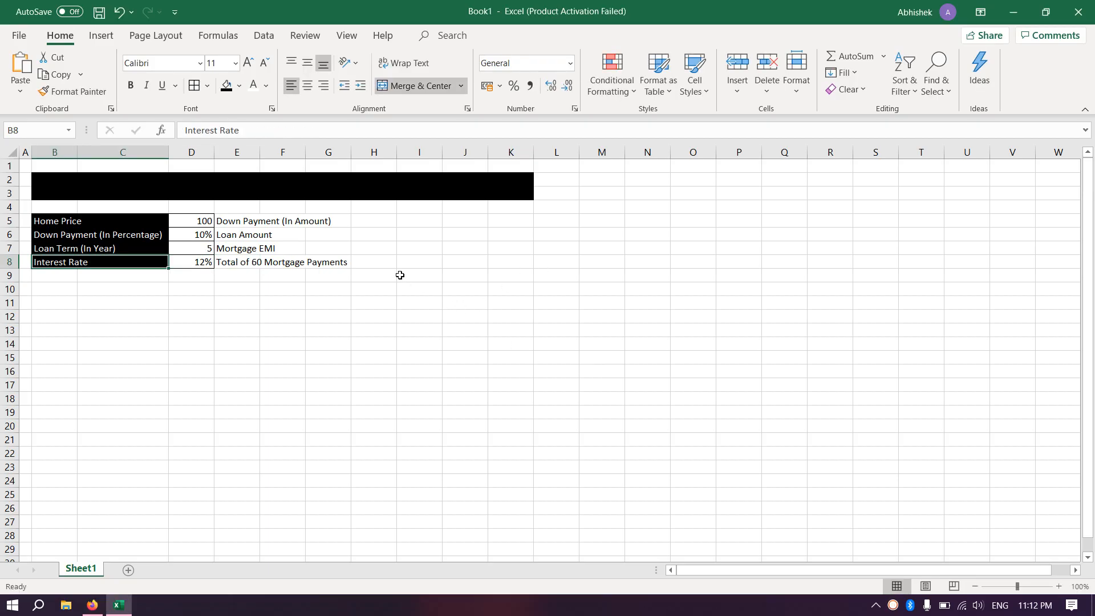
key("Right")
key("Right")
key("F2")
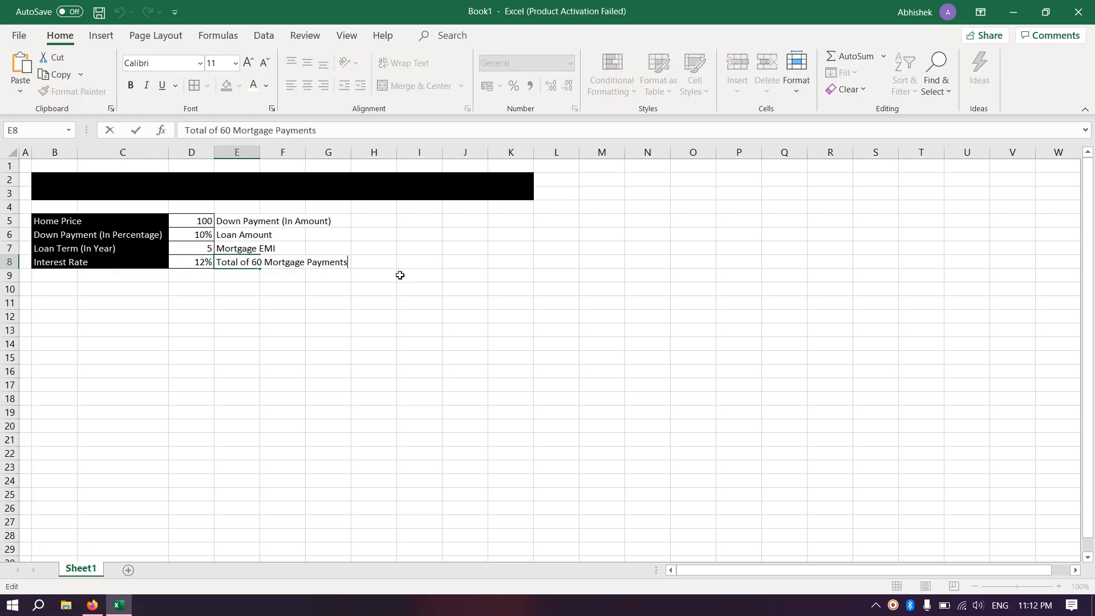
key("ctrl+shift+Left")
key("ctrl+shift+Left")
key("Delete")
key("Delete")
left_click(352, 258)
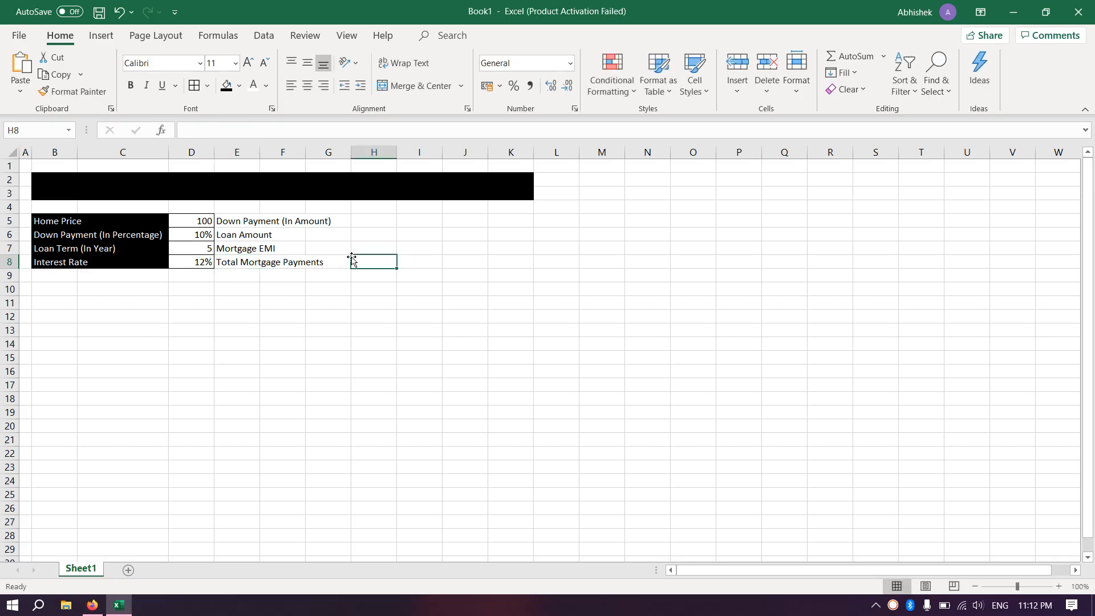
- Merge E5:F5 and format the Down Payment (In Amount) label with left alignment, black fill and white text
left_click(238, 222)
left_click_drag(238, 222, 266, 223)
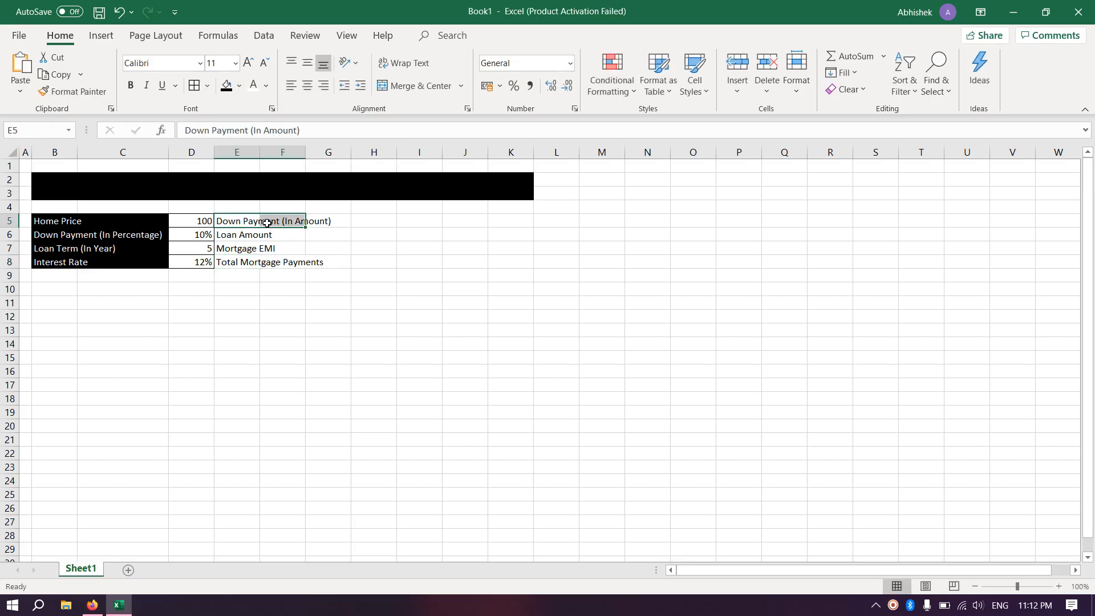
left_click(394, 85)
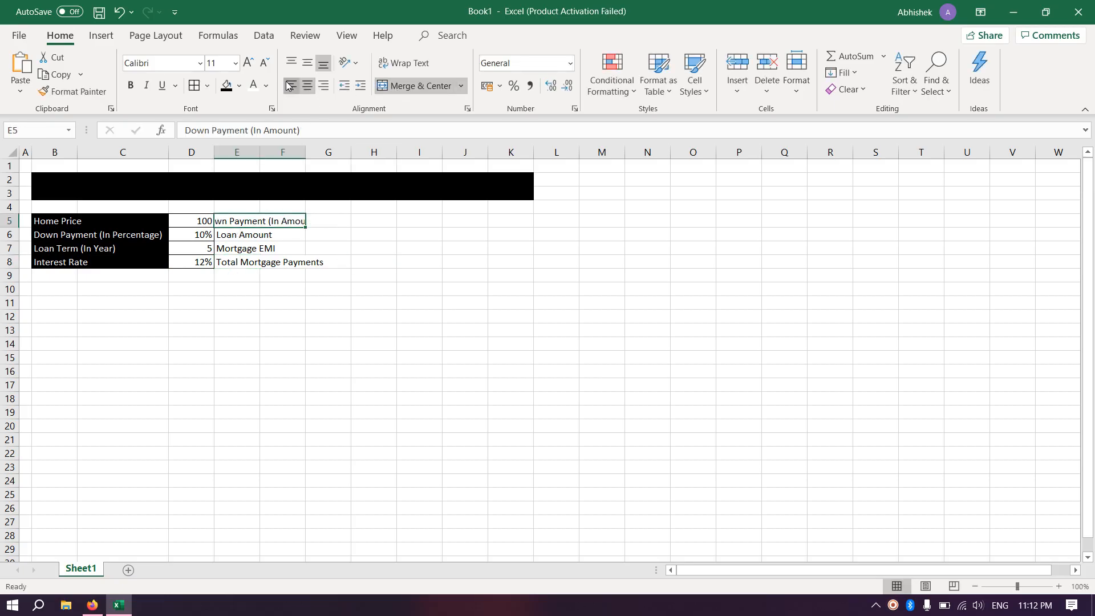
left_click(292, 85)
left_click(227, 86)
left_click(254, 85)
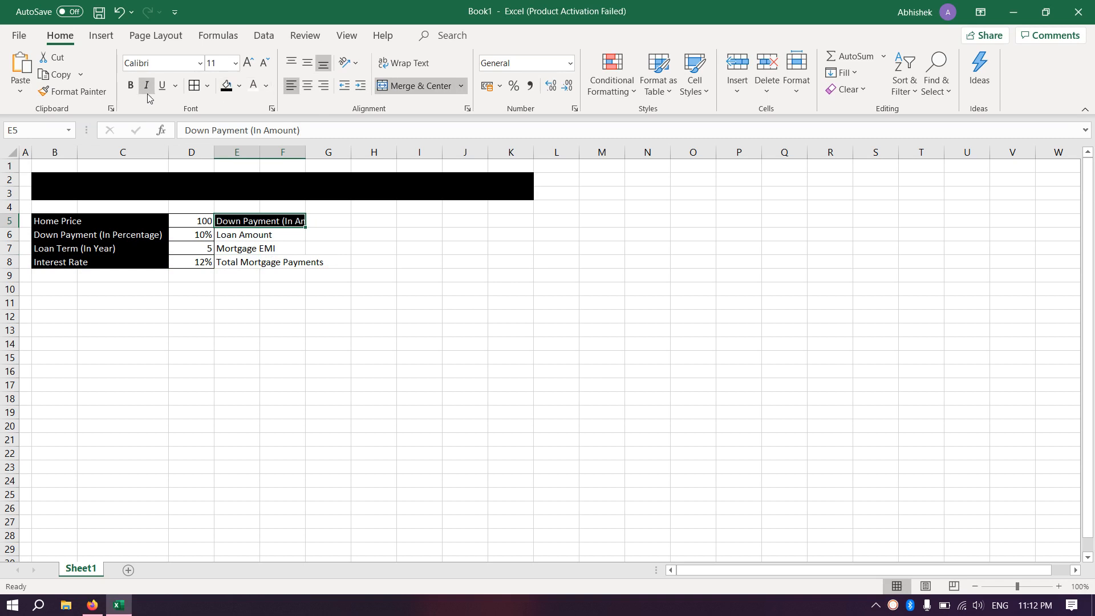
- Apply the E5 label's formatting to the labels in E6:F8 and widen column F to fit the full label text
left_click(73, 91)
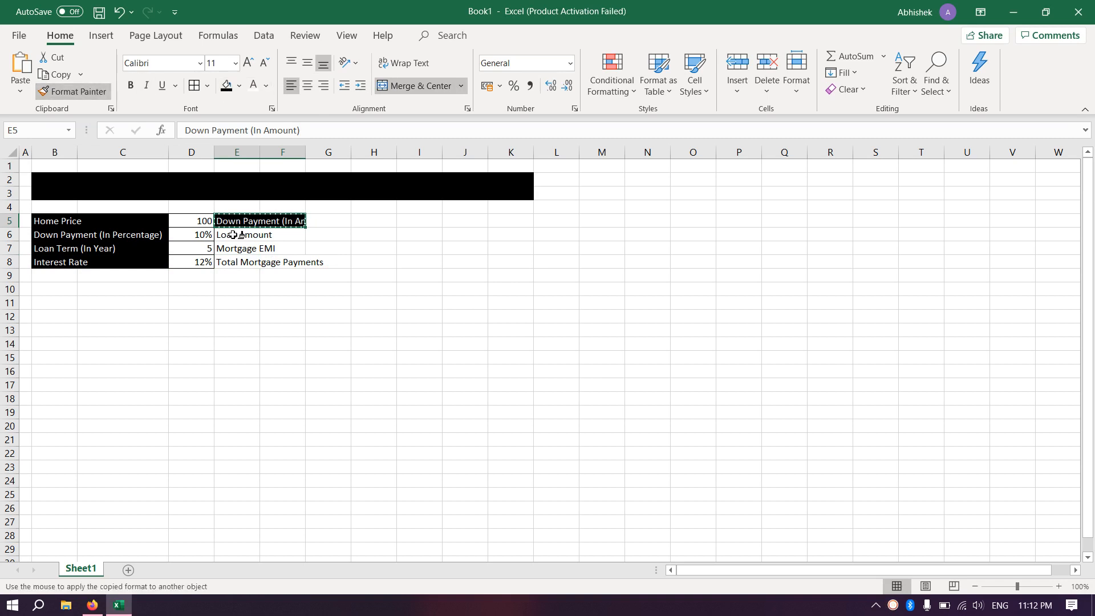
mouse_move(245, 235)
left_mouse_down()
mouse_move(274, 237)
mouse_move(270, 260)
left_mouse_up()
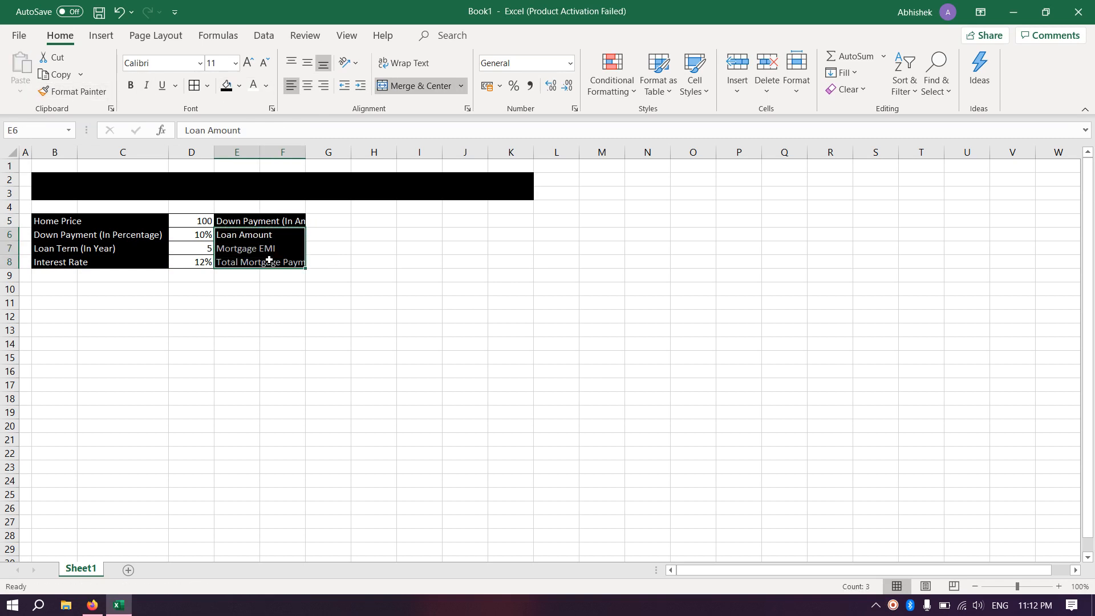
left_click_drag(305, 152, 346, 154)
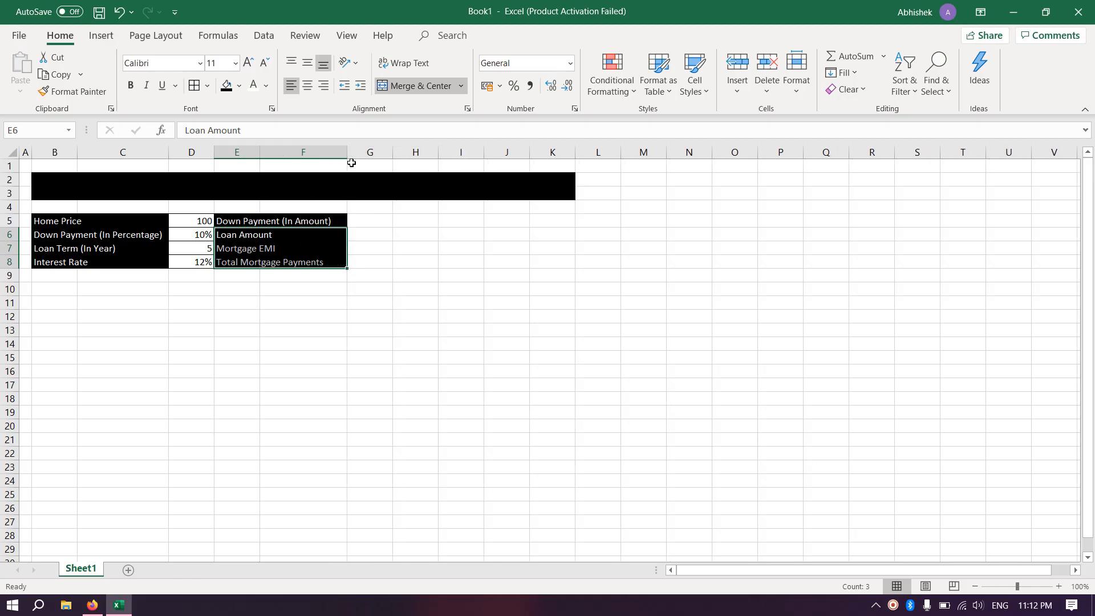
left_click(360, 303)
- Add borders around the result cells G5:G8
left_click_drag(368, 220, 370, 260)
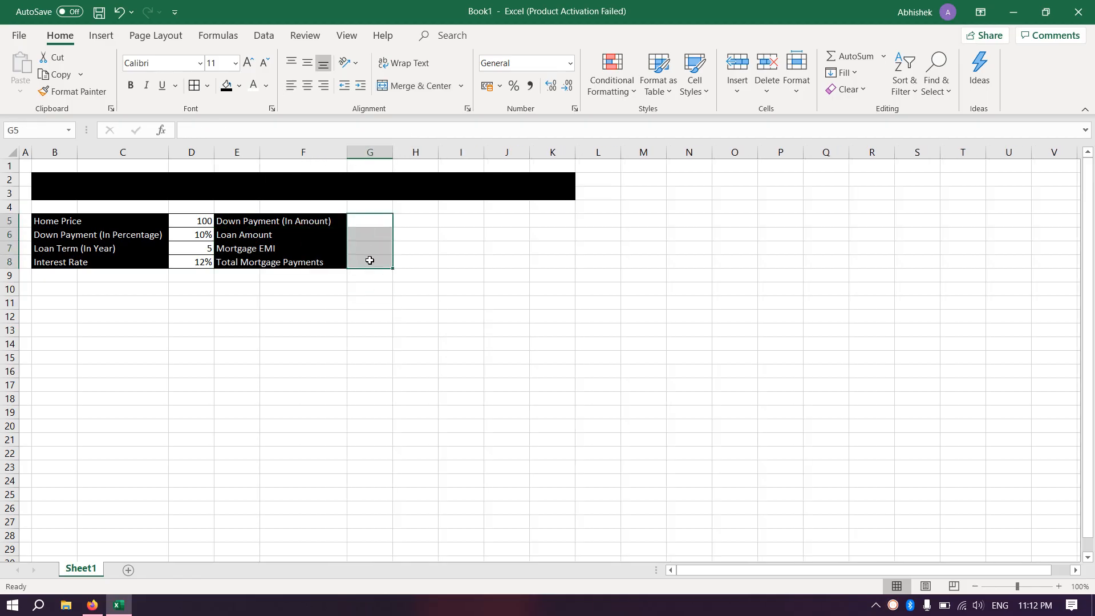
left_click(194, 86)
left_click(516, 313)
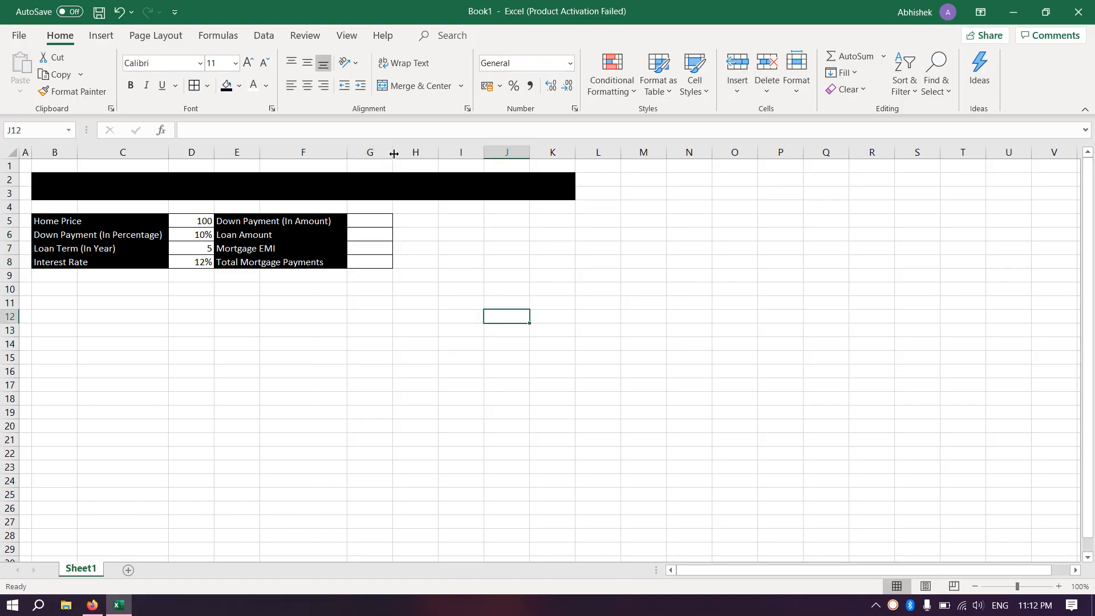
- Calculate the down payment amount in G5 by multiplying the home price by the down payment percentage, =D5*D6
left_click(953, 443)
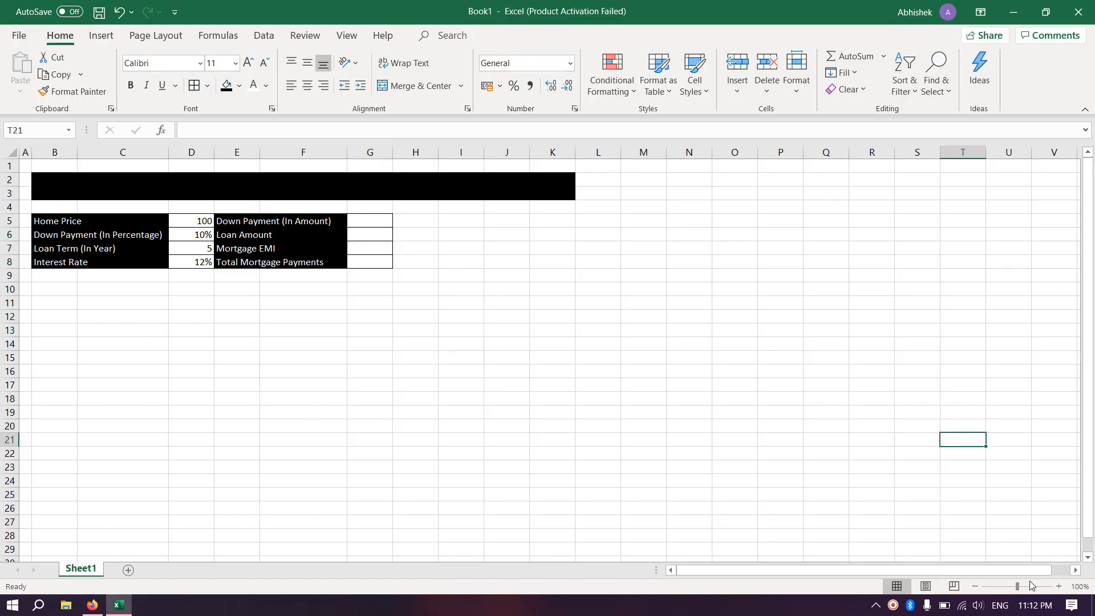
left_click(1059, 586)
left_click(1059, 587)
left_click(1059, 586)
left_click(1059, 586)
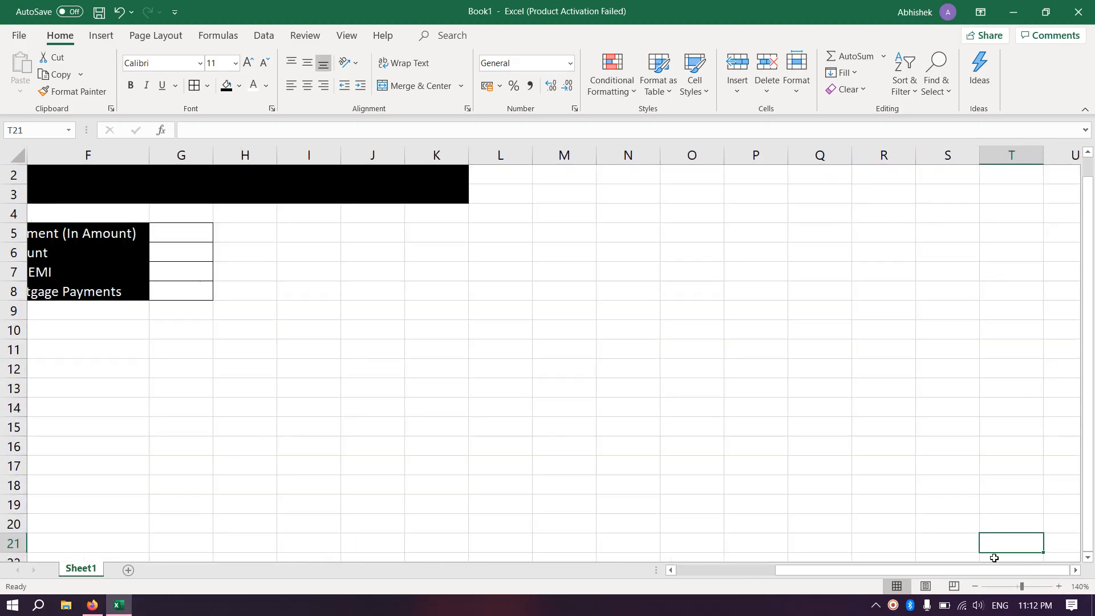
left_click_drag(989, 569, 816, 593)
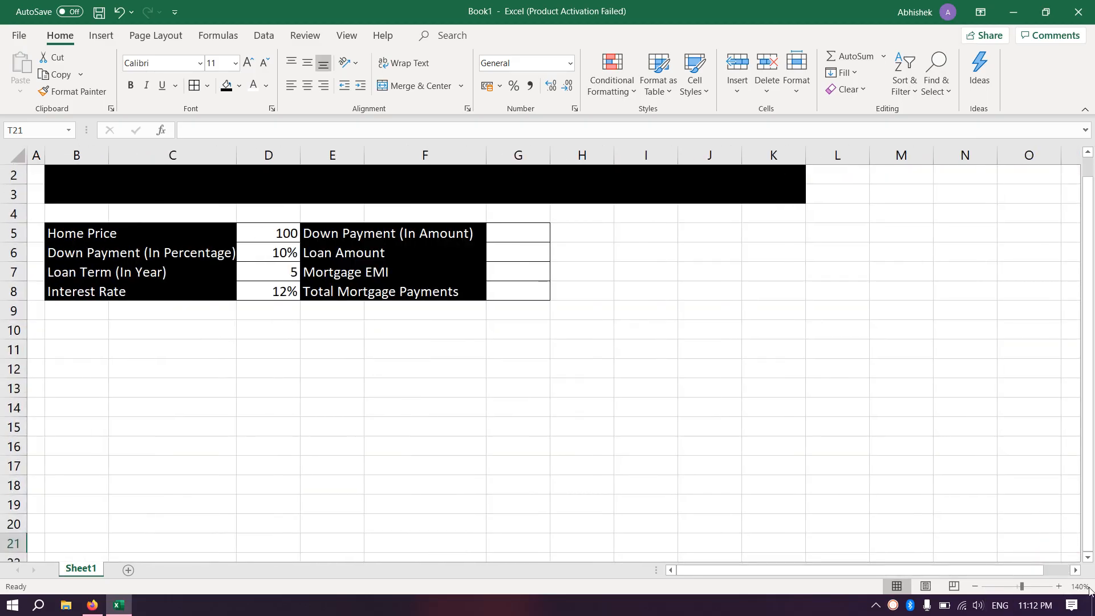
left_click(1060, 587)
left_click(1059, 586)
left_click(1060, 586)
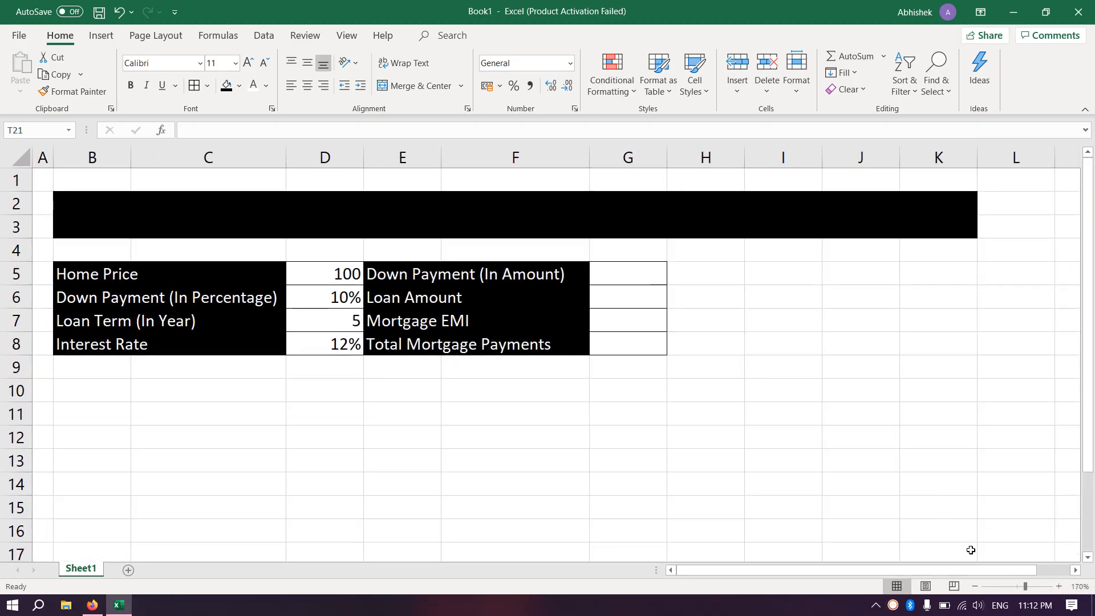
left_click(689, 392)
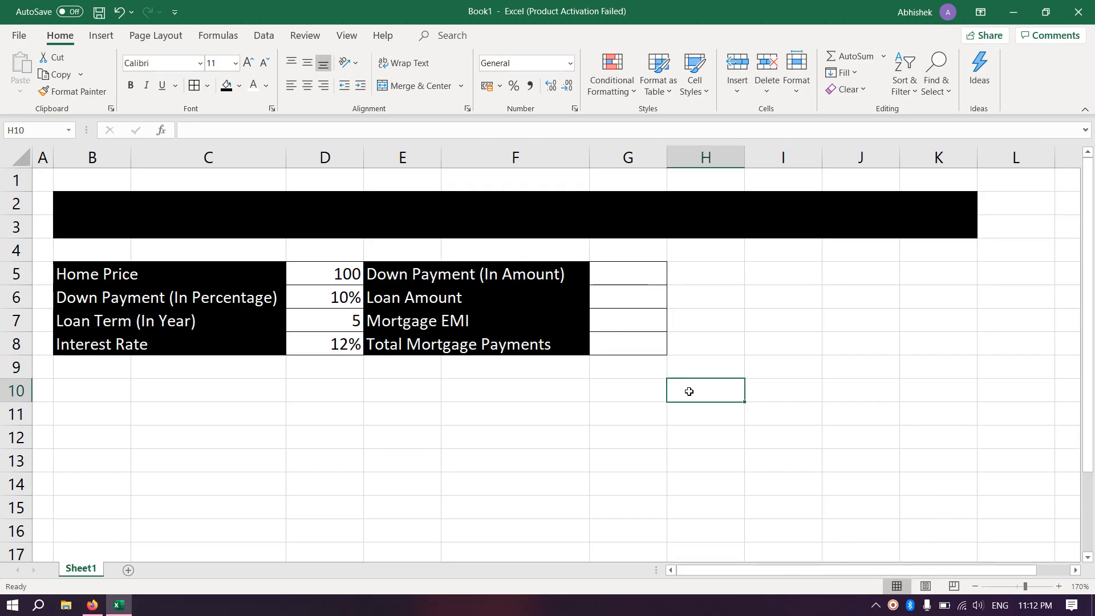
left_click(640, 285)
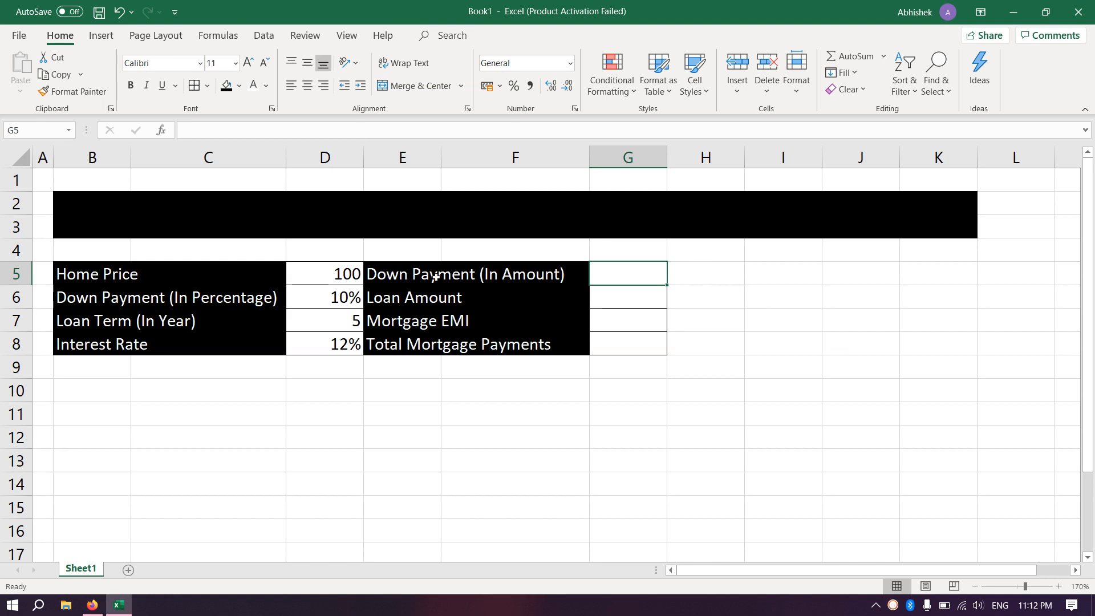
type("=")
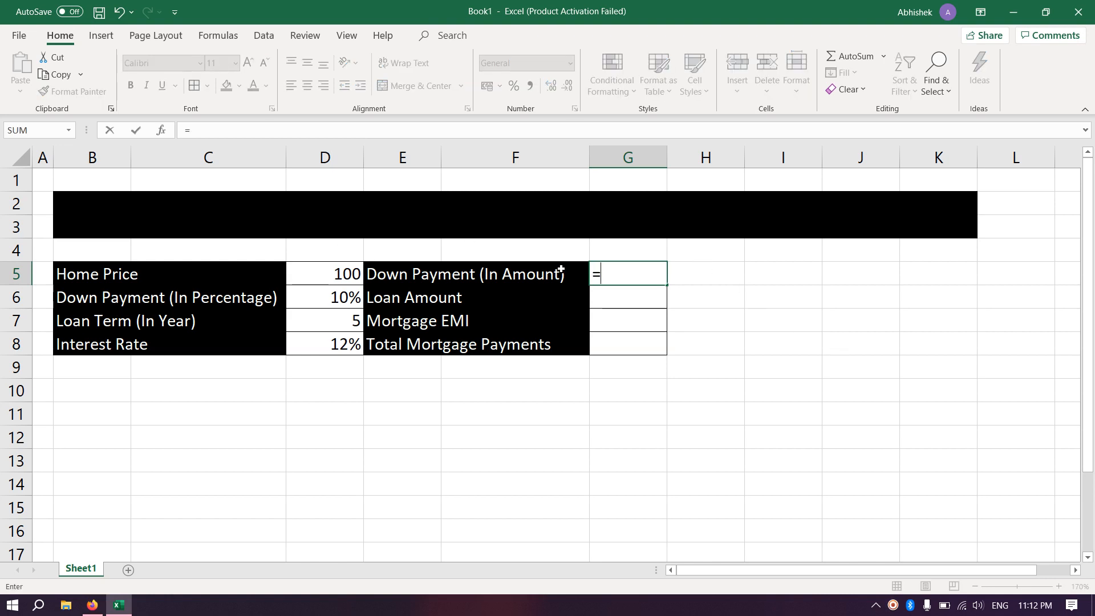
left_click(323, 274)
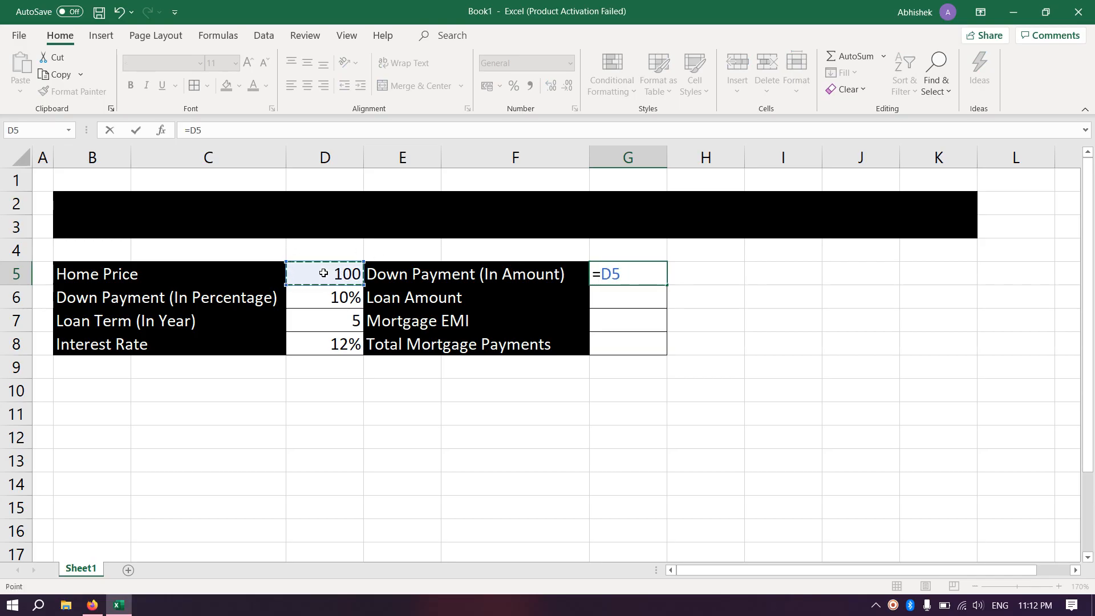
type("*")
left_click(336, 301)
key("Return")
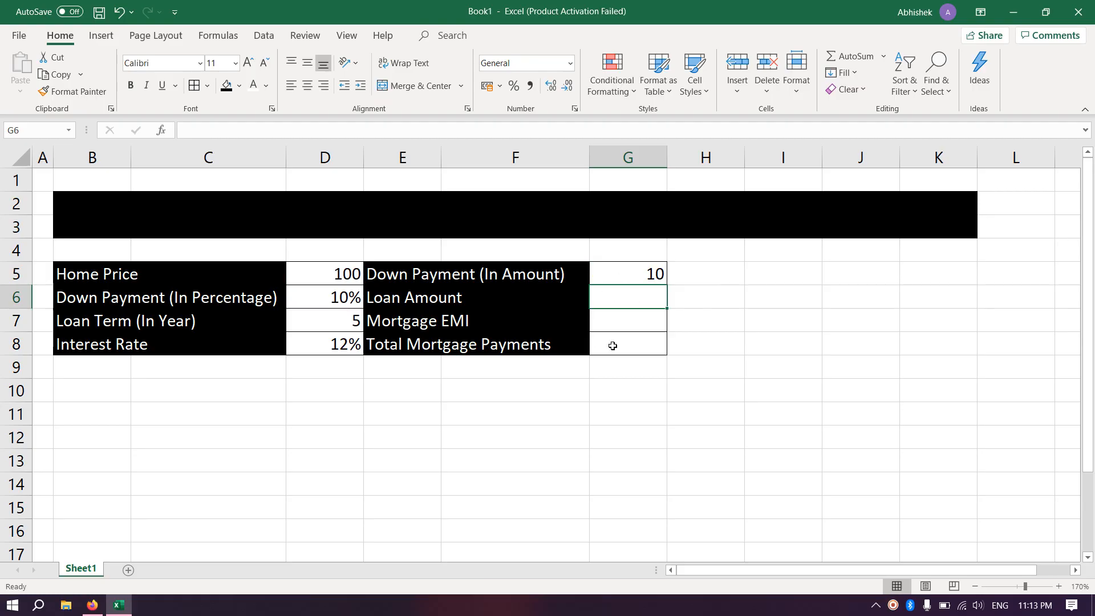
- Calculate the loan amount in G6 by subtracting the down payment amount from the home price, =D5-G5
key("F2")
type("=")
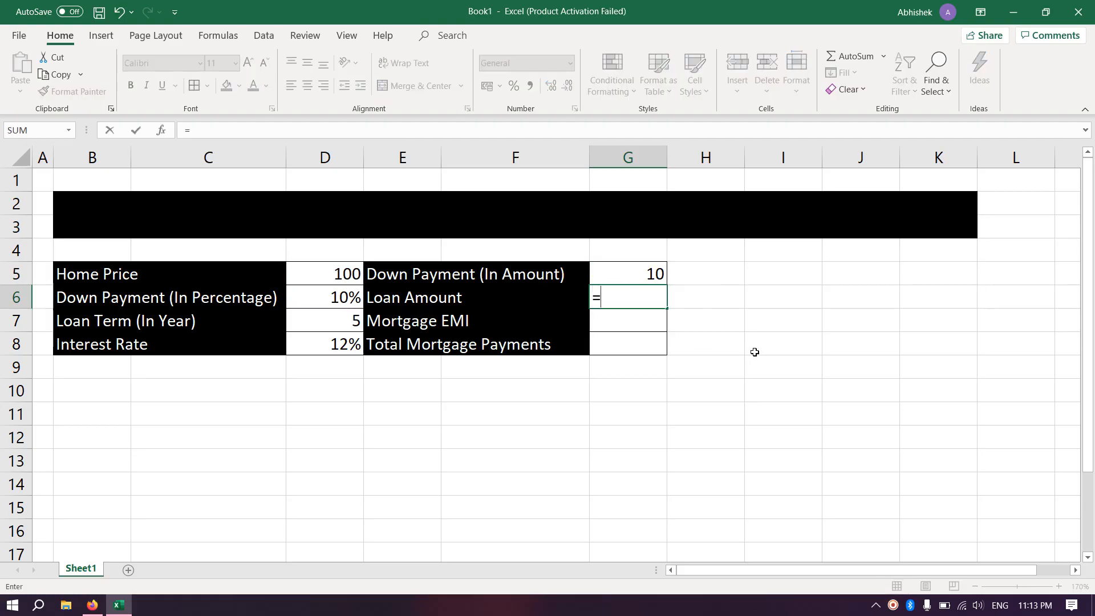
left_click(344, 274)
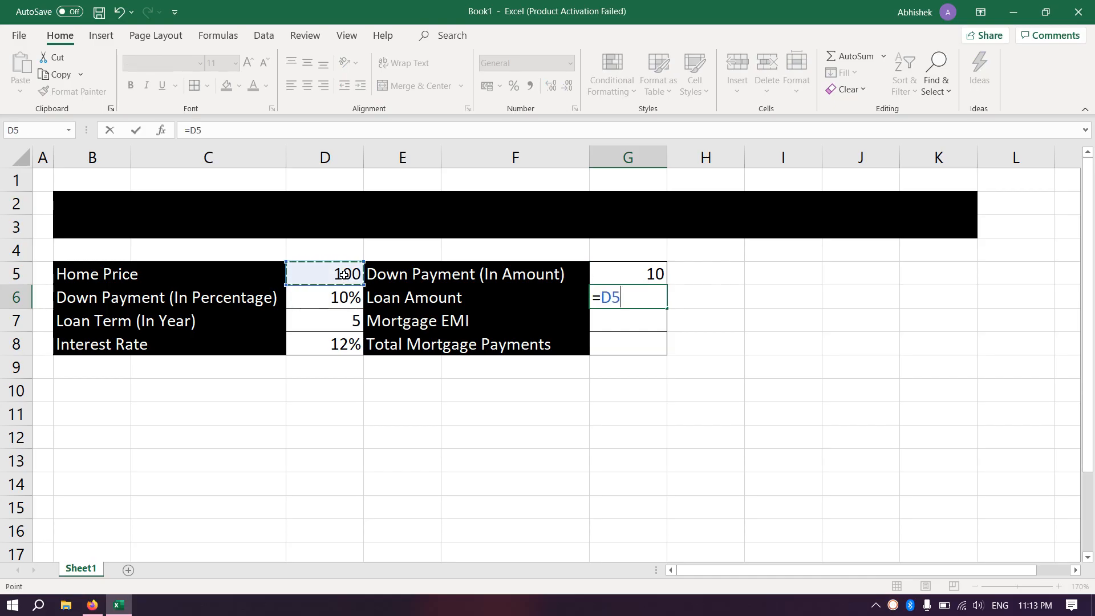
type("-")
left_click(604, 273)
key("Return")
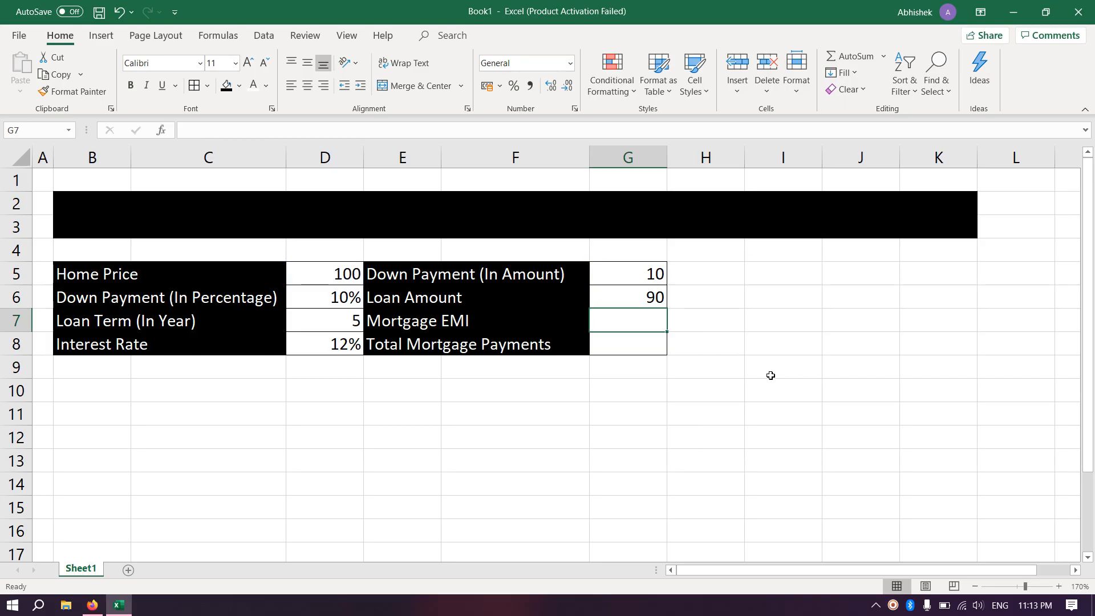
- Start a PMT formula in G7 for the Mortgage EMI with rate D8/12 and number of periods D7*12
type("=")
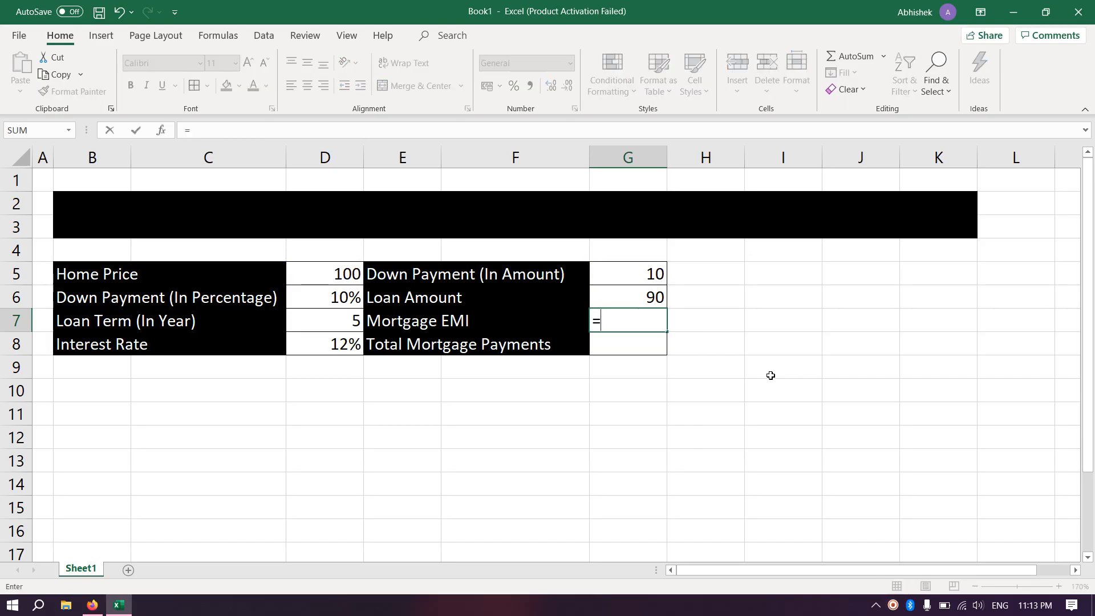
type("pmt")
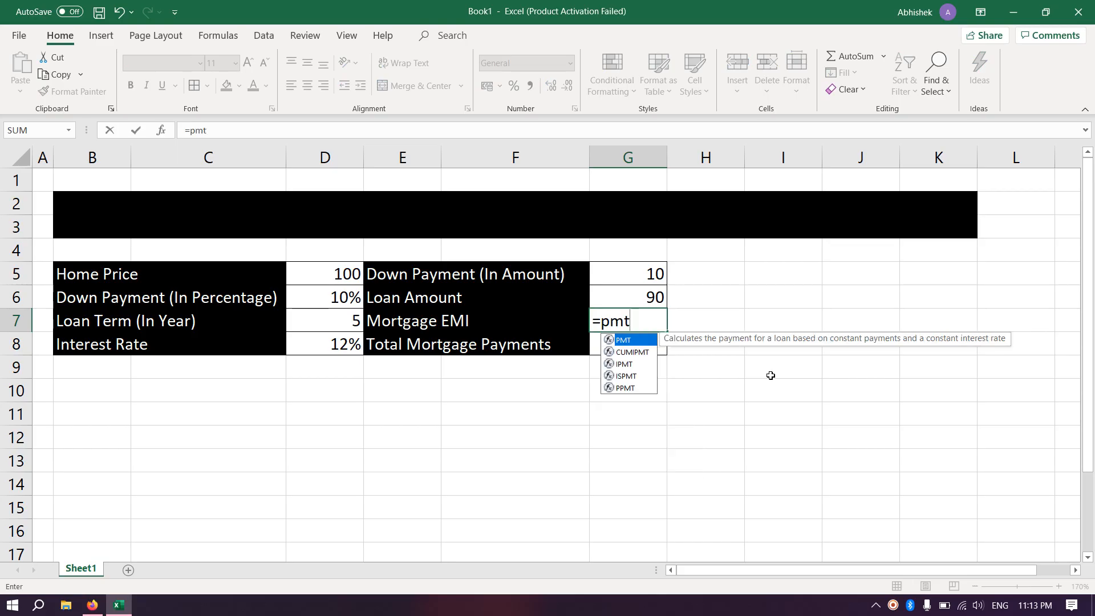
key("Tab")
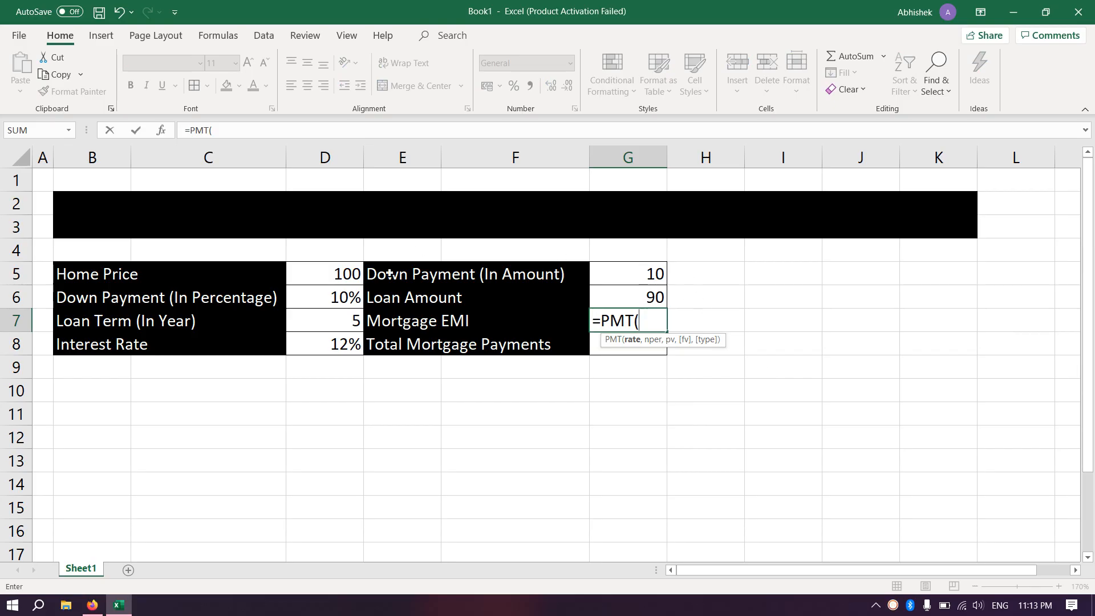
left_click(341, 346)
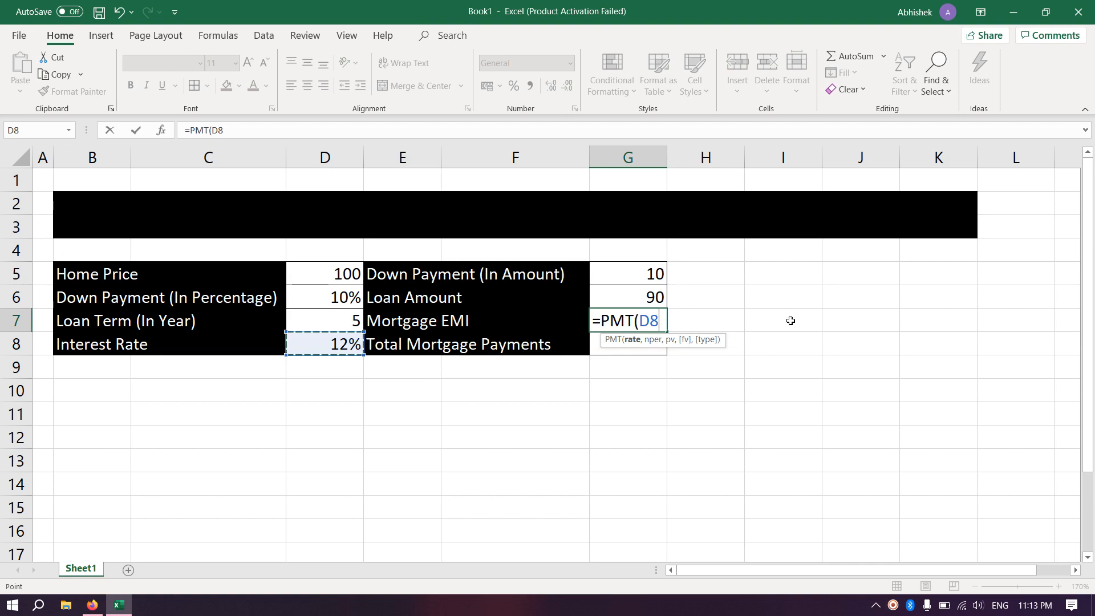
type("/12,")
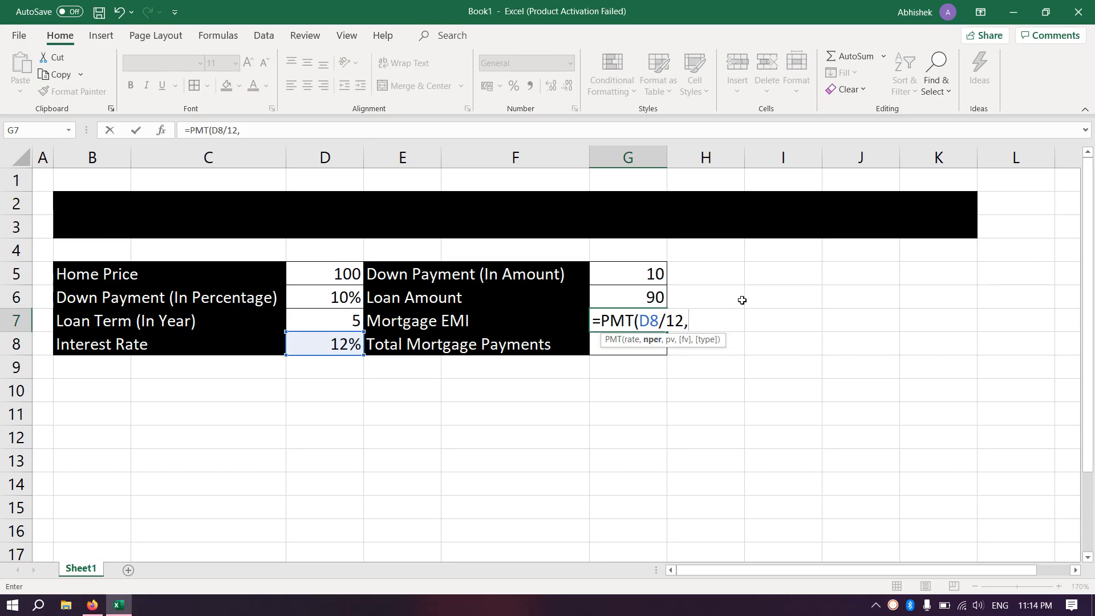
left_click(346, 321)
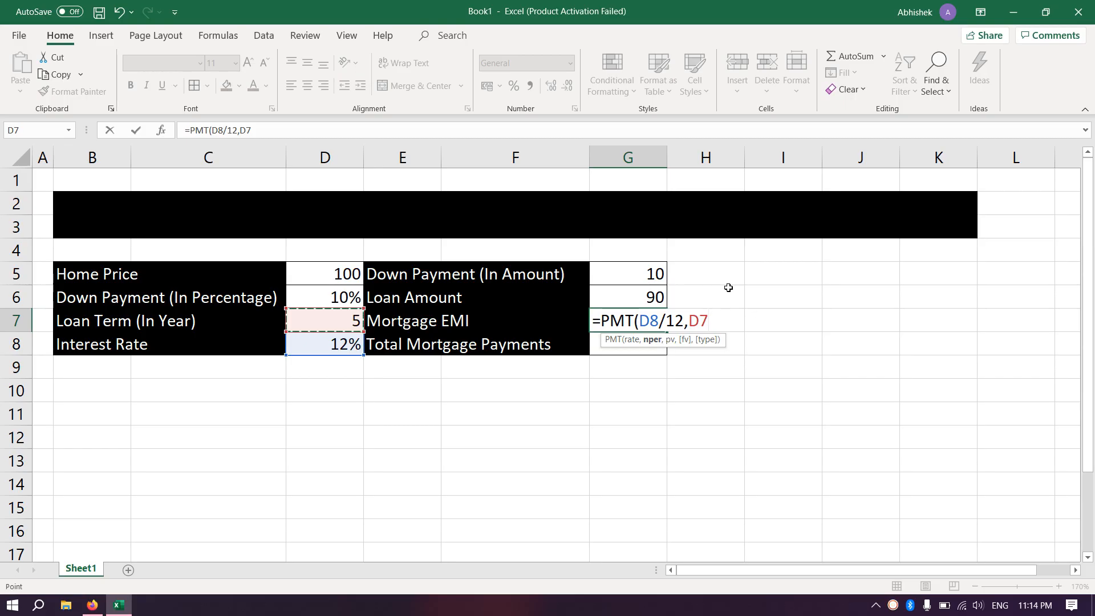
type("*12")
type(",")
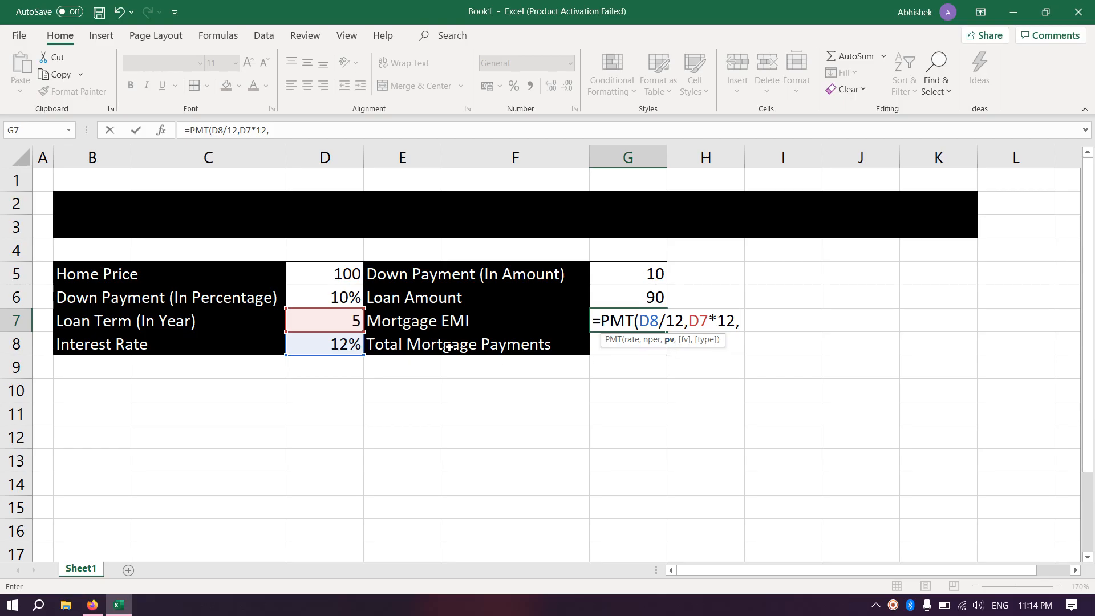
left_click(343, 297)
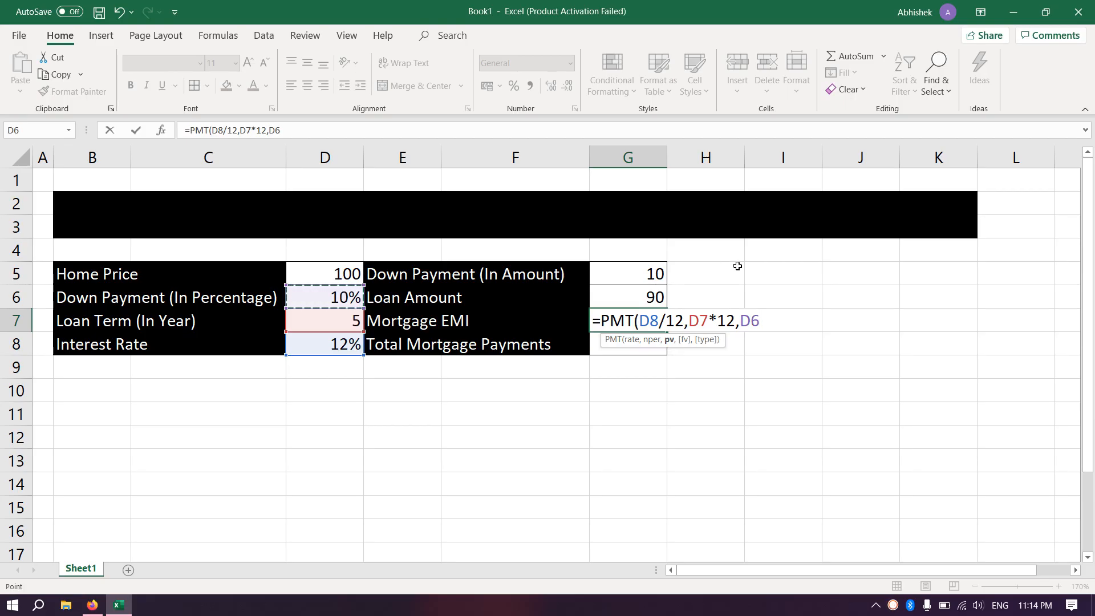
type(",")
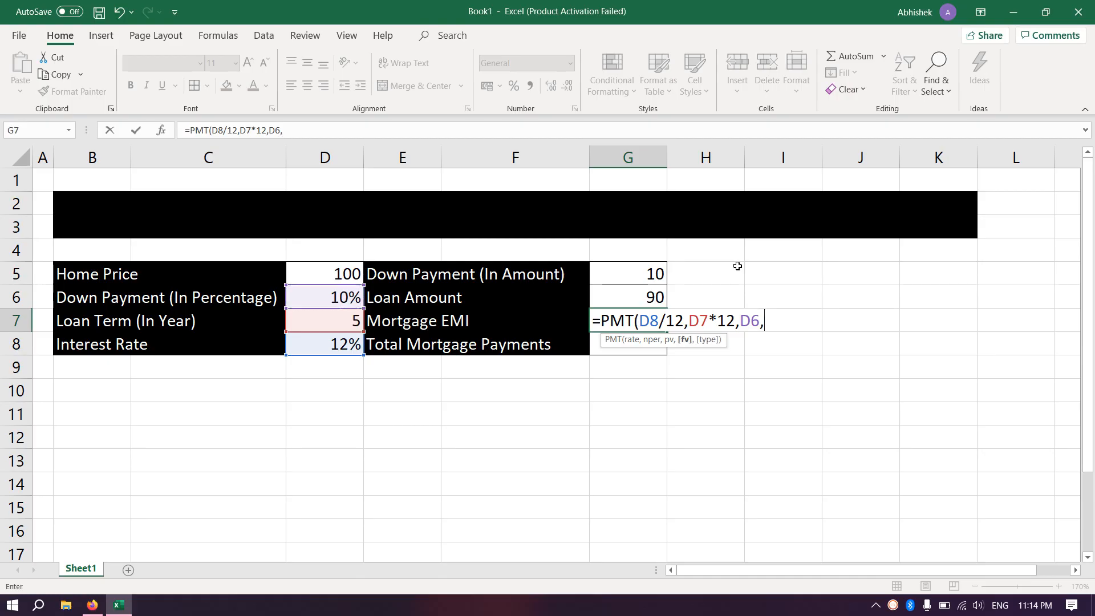
key("BackSpace")
key("BackSpace")
key("BackSpace")
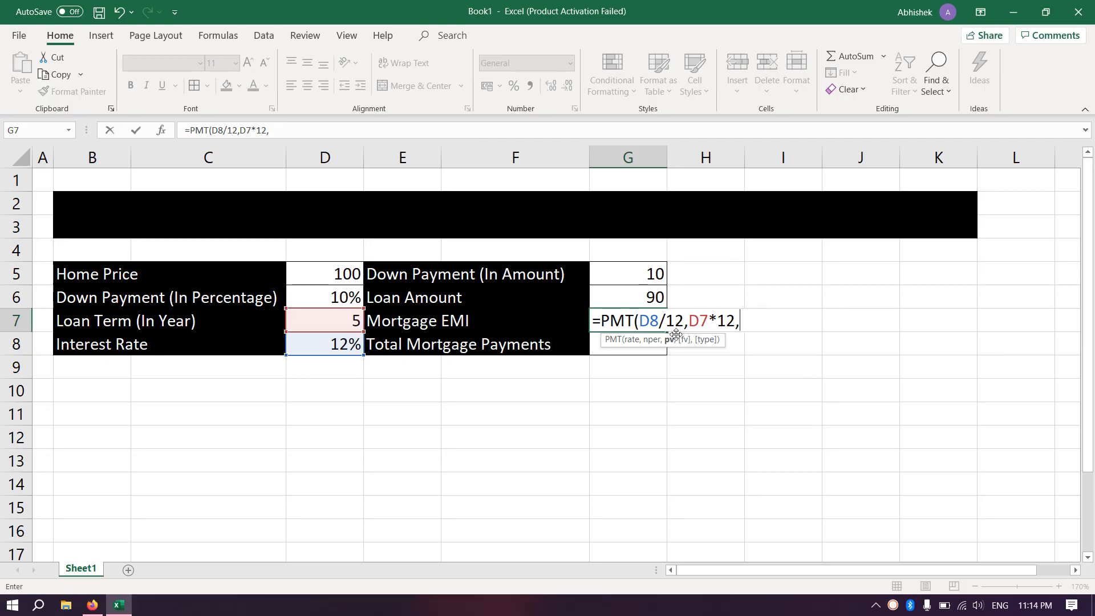
- Complete the G7 PMT formula with loan amount G6 as present value, future value 0 and payment type 0
left_click(615, 300)
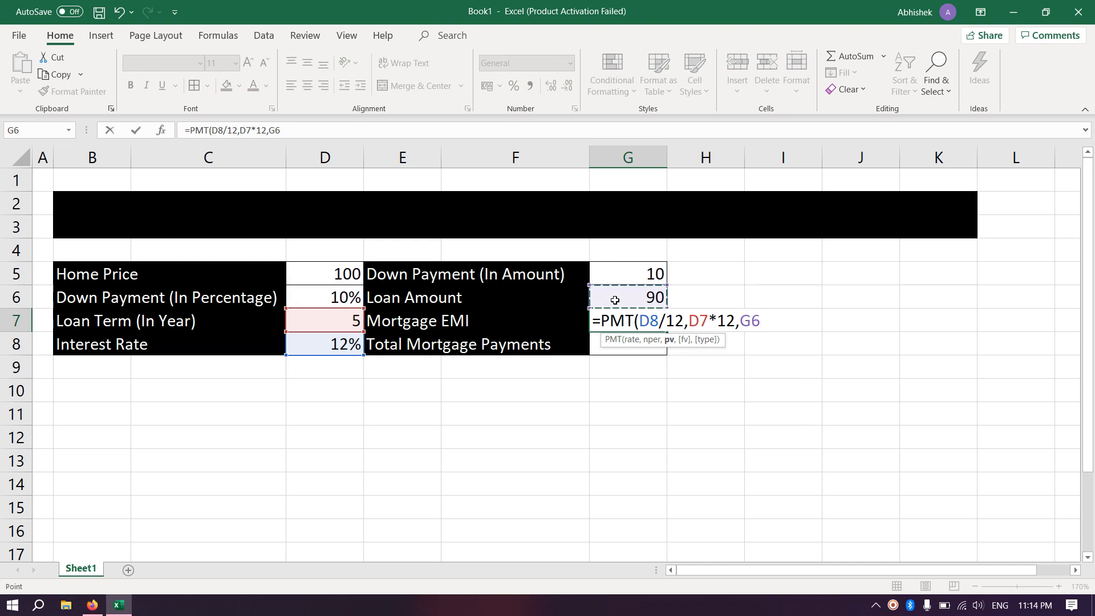
type(",")
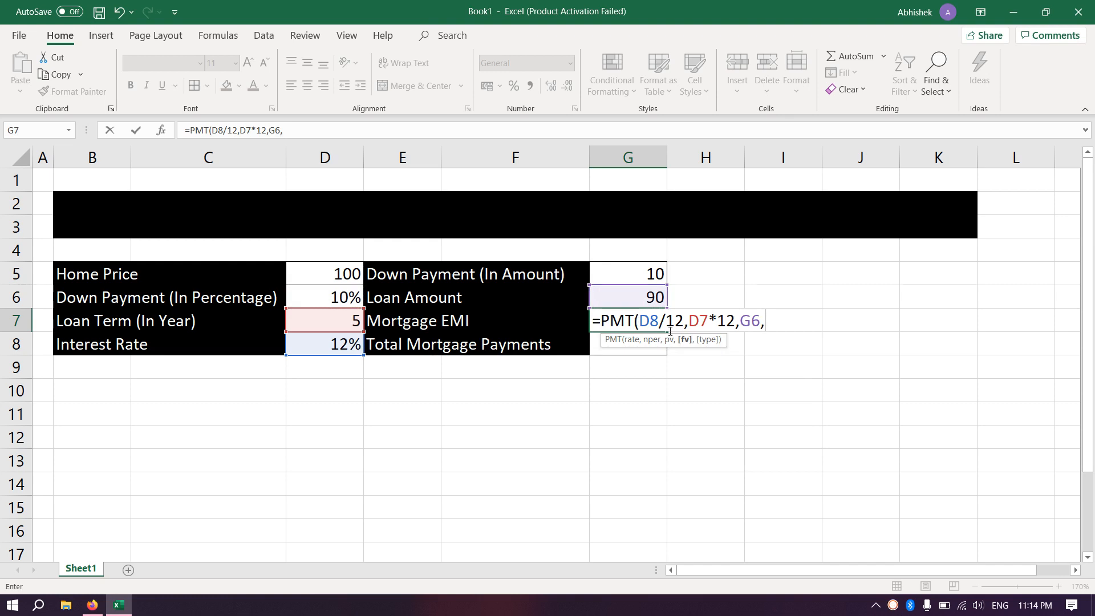
type("0,")
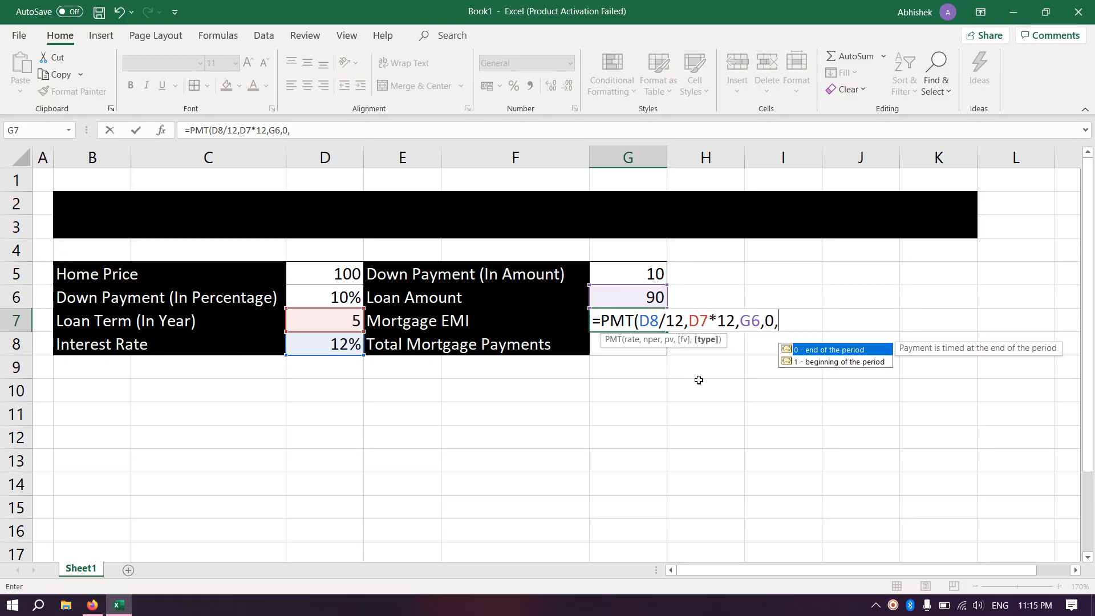
type("0)")
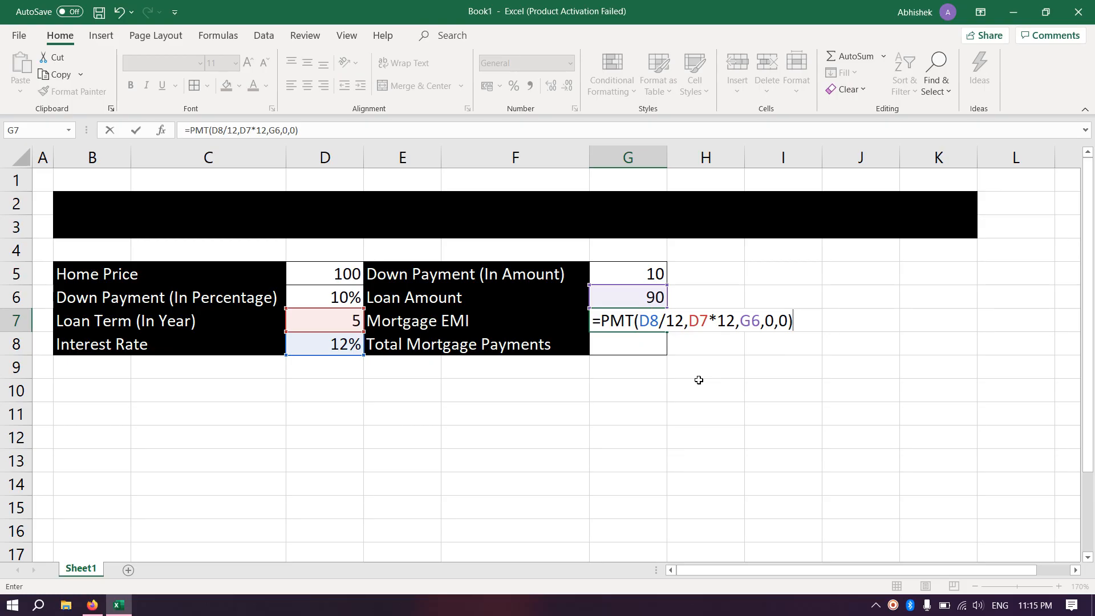
key("Return")
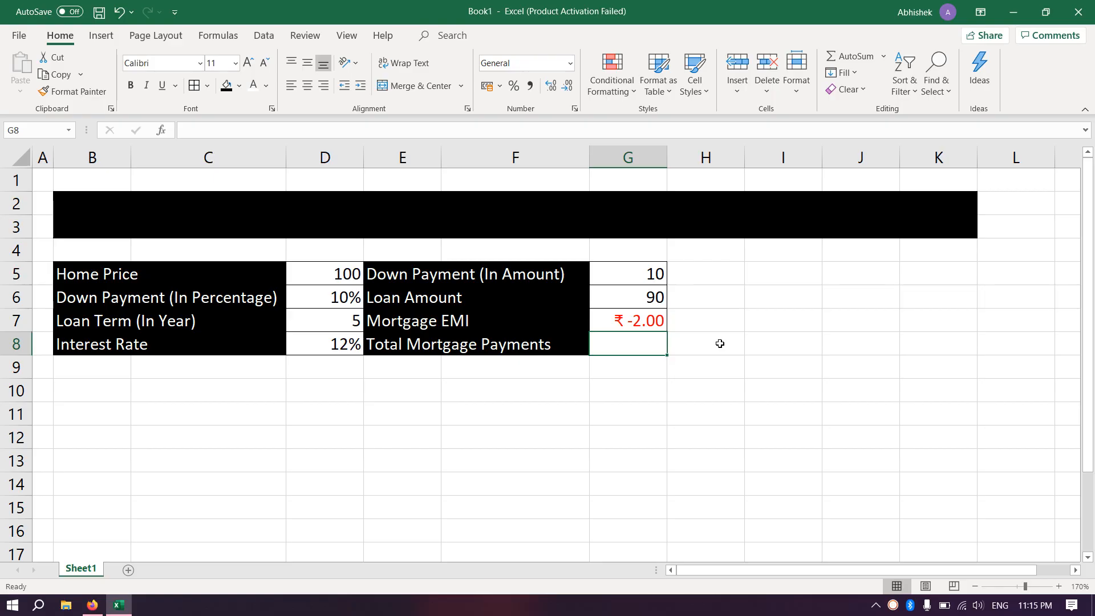
- Put a minus sign before PMT in the G7 formula so it reads =-PMT(D8/12,D7*12,G6,0,0)
left_click(640, 326)
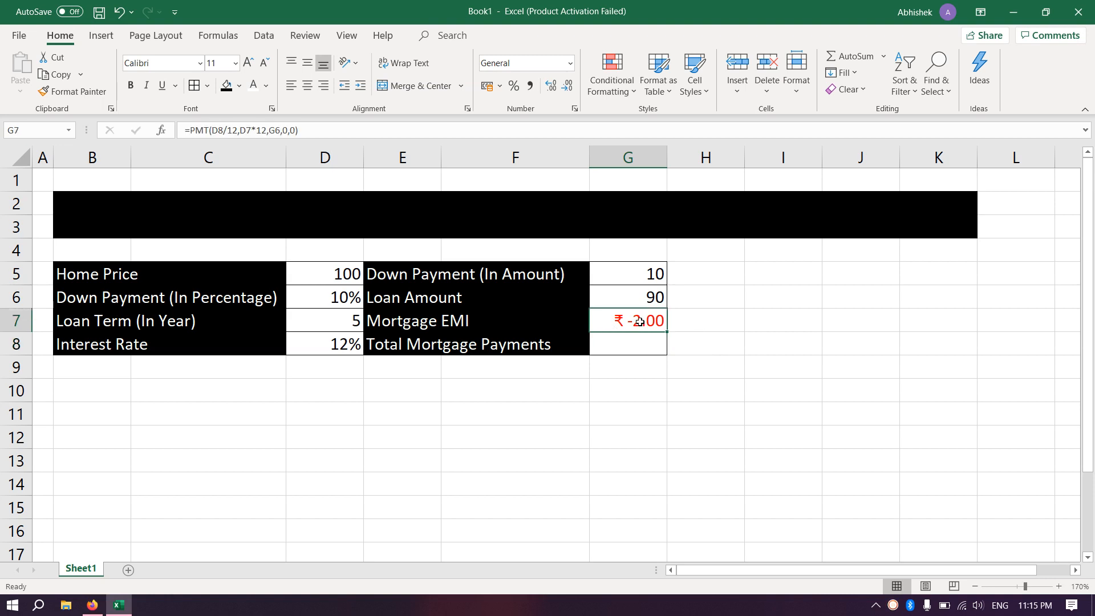
double_click(640, 322)
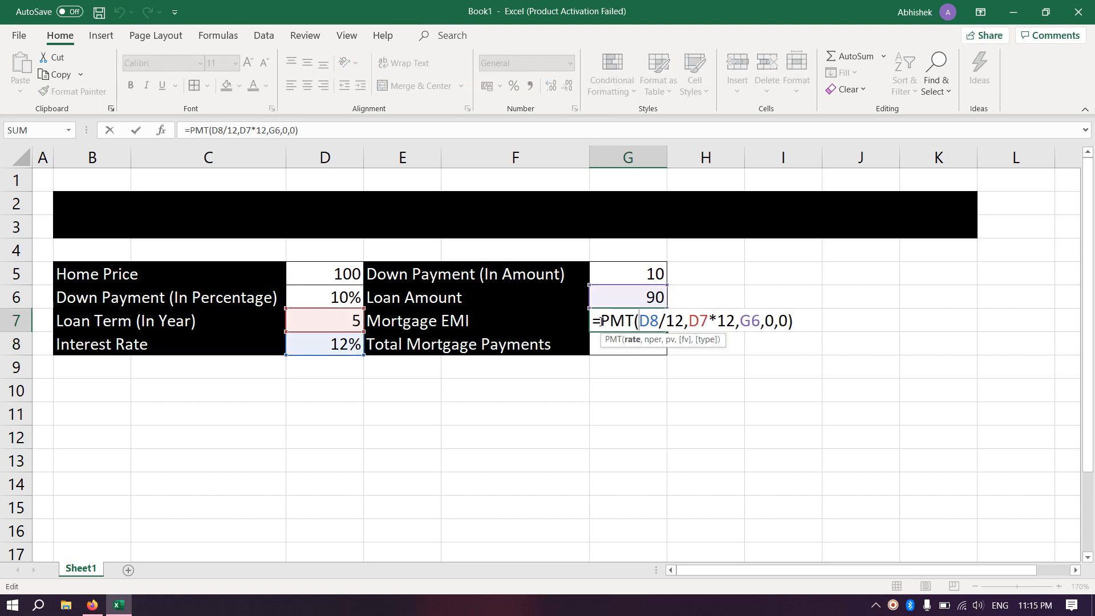
left_click(602, 323)
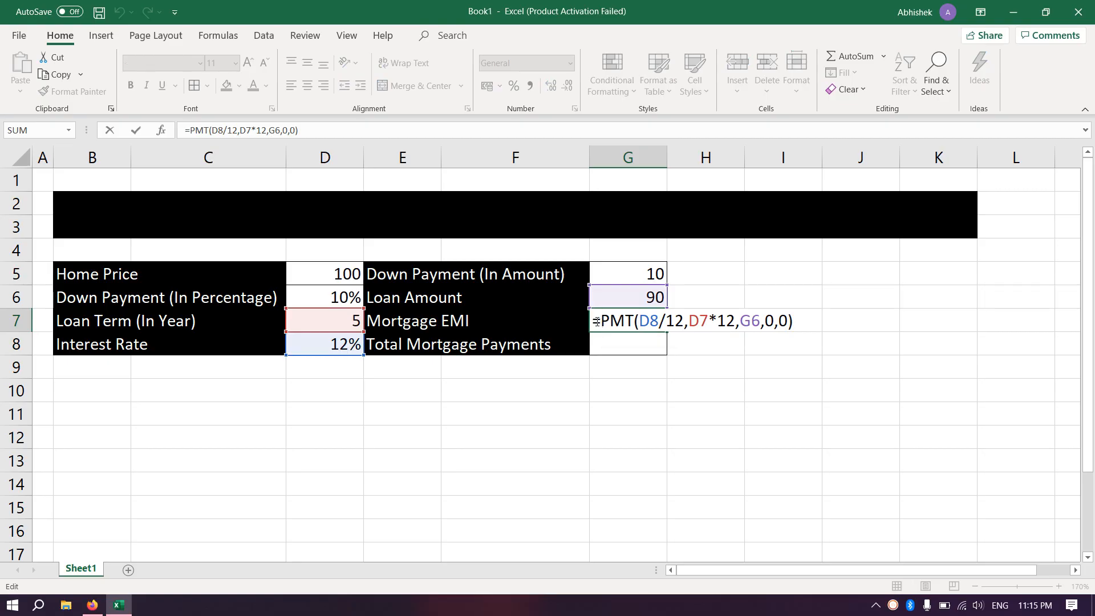
type("-")
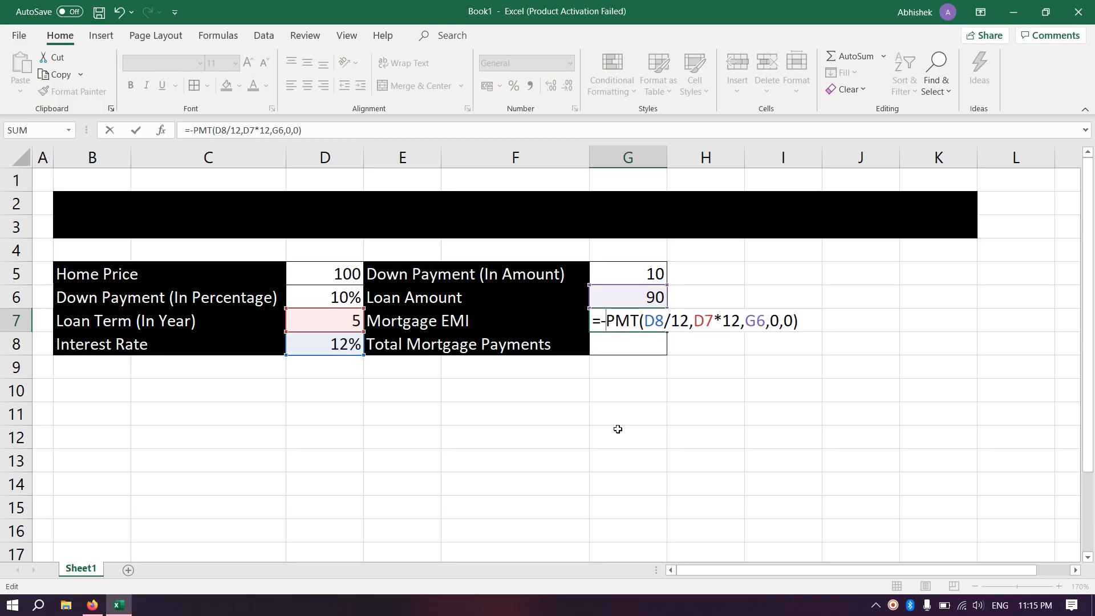
key("Return")
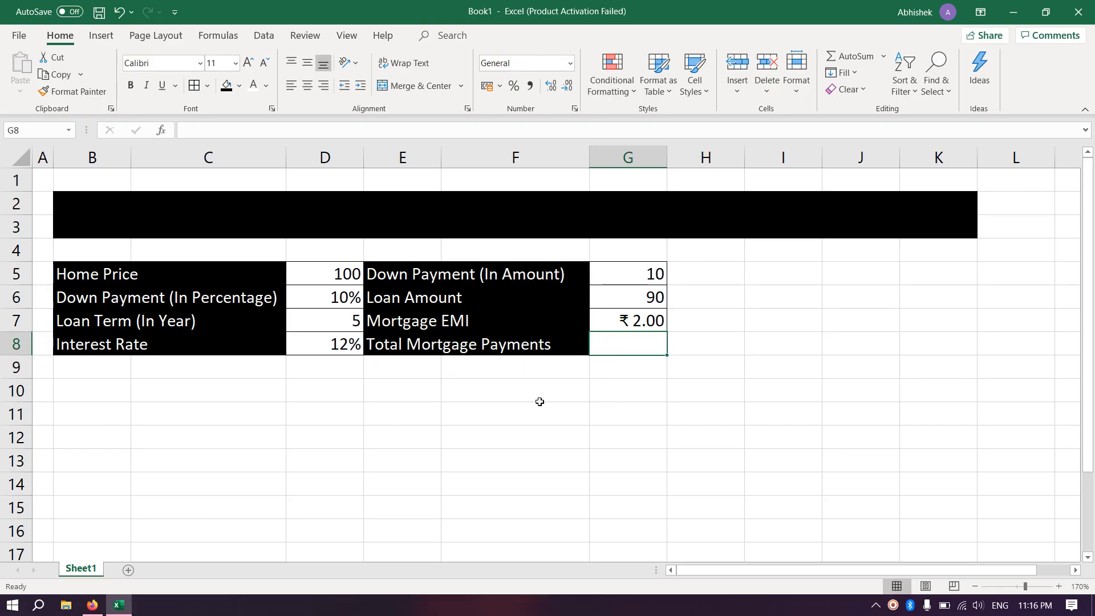
left_click(734, 311)
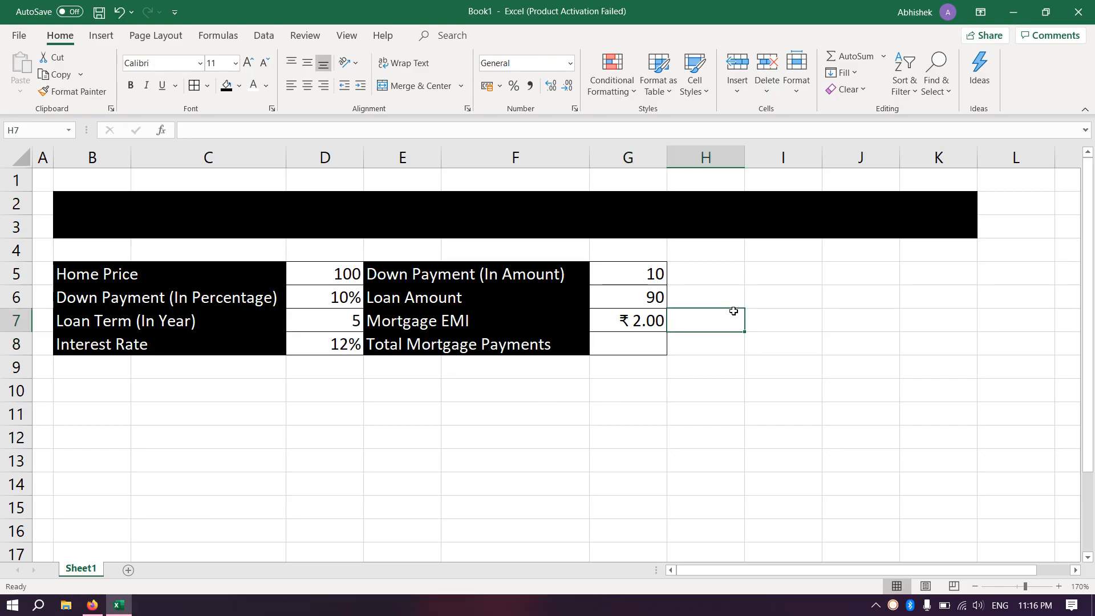
- Work out the number of monthly payments in I7 with =D7*12, and clear that scratch cell
left_click(811, 311)
type("=")
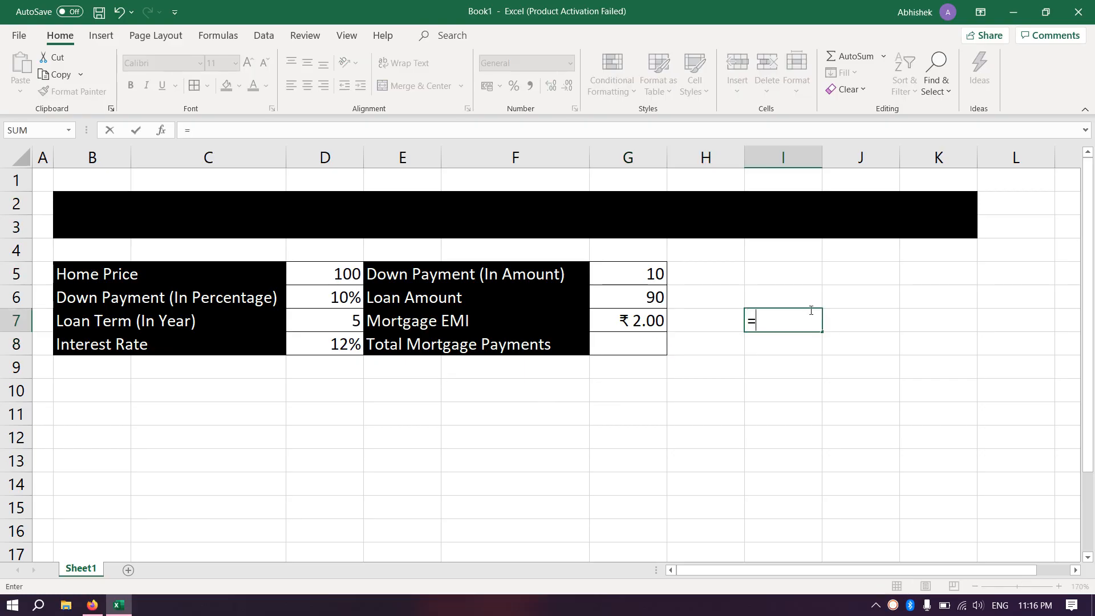
left_click(352, 331)
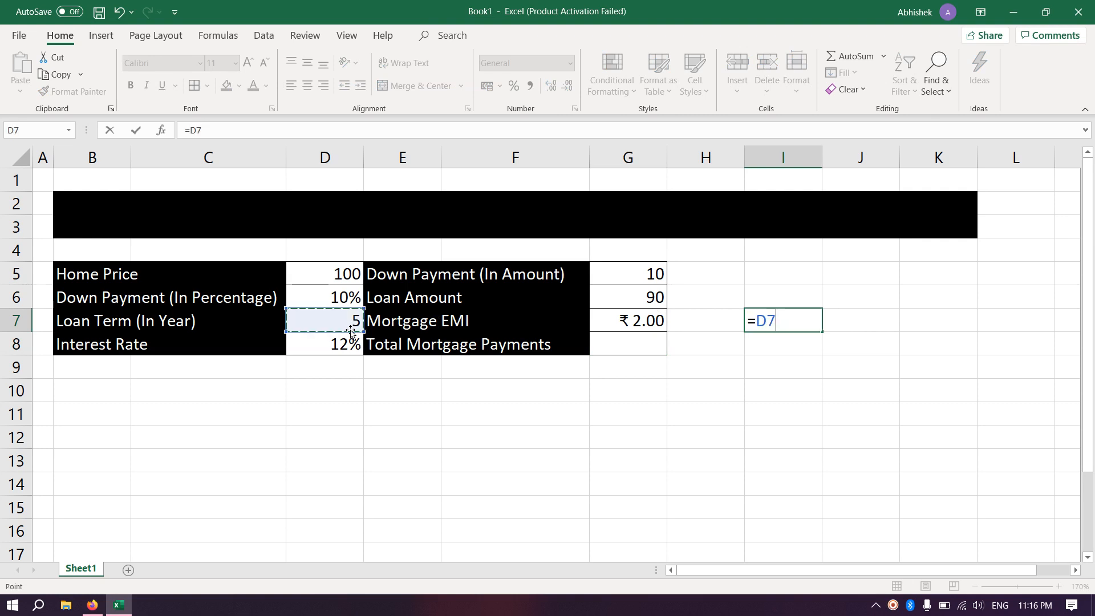
type("*12")
key("Return")
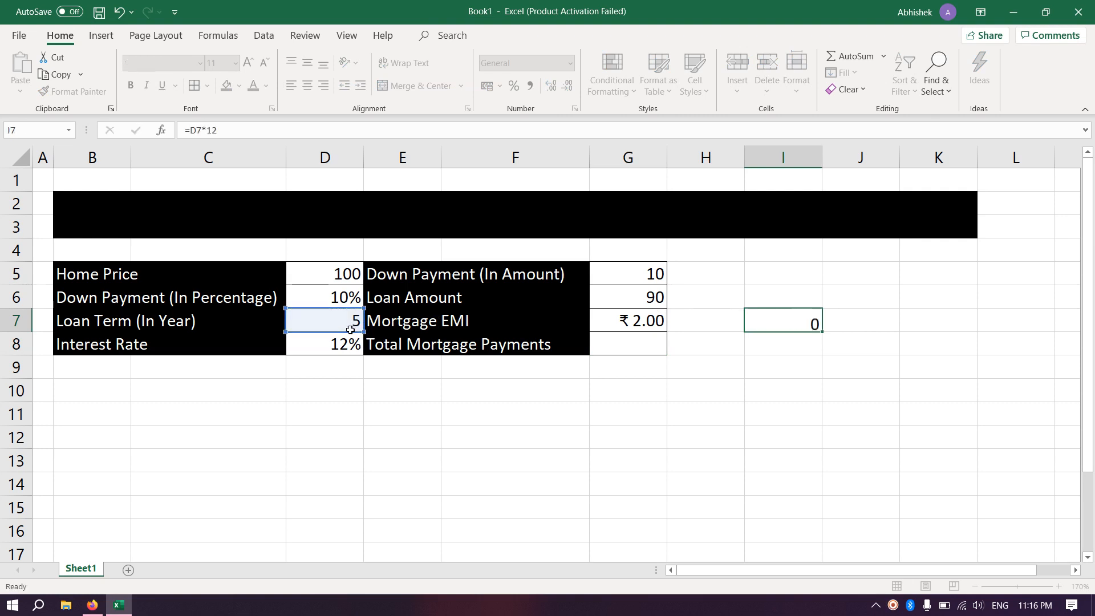
key("Up")
key("Delete")
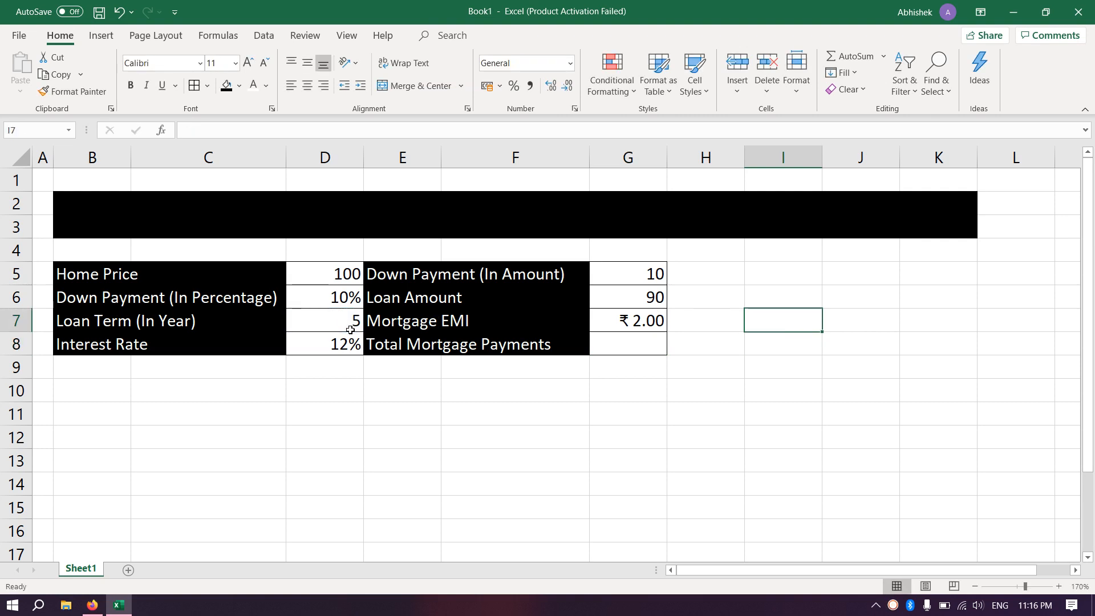
- Try the formula =G7*60 in G8 for the Total Mortgage Payments, and undo the entry
left_click(606, 343)
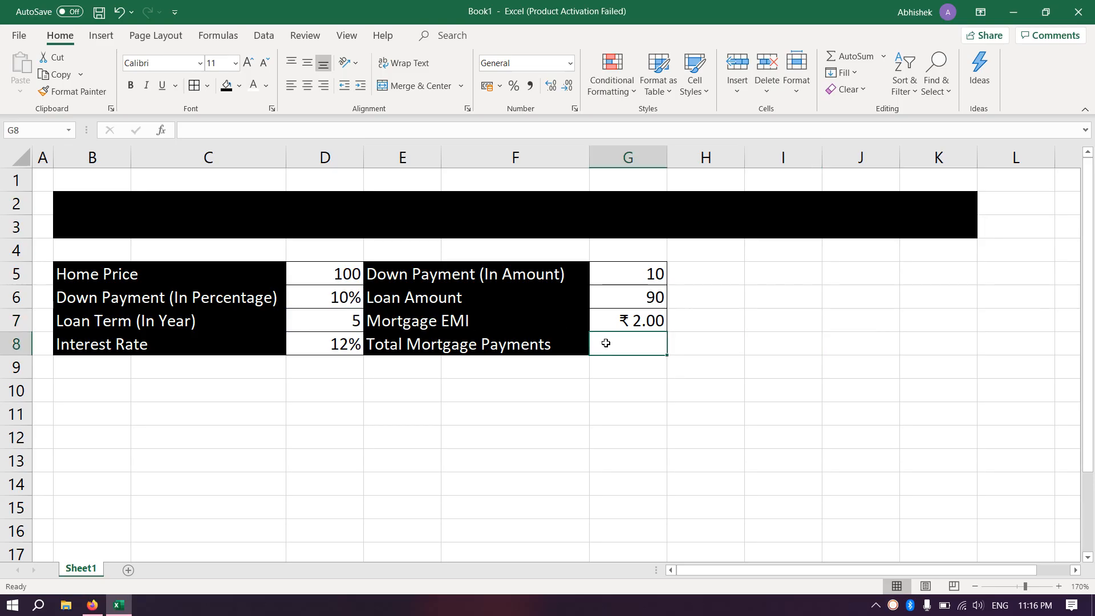
type("=")
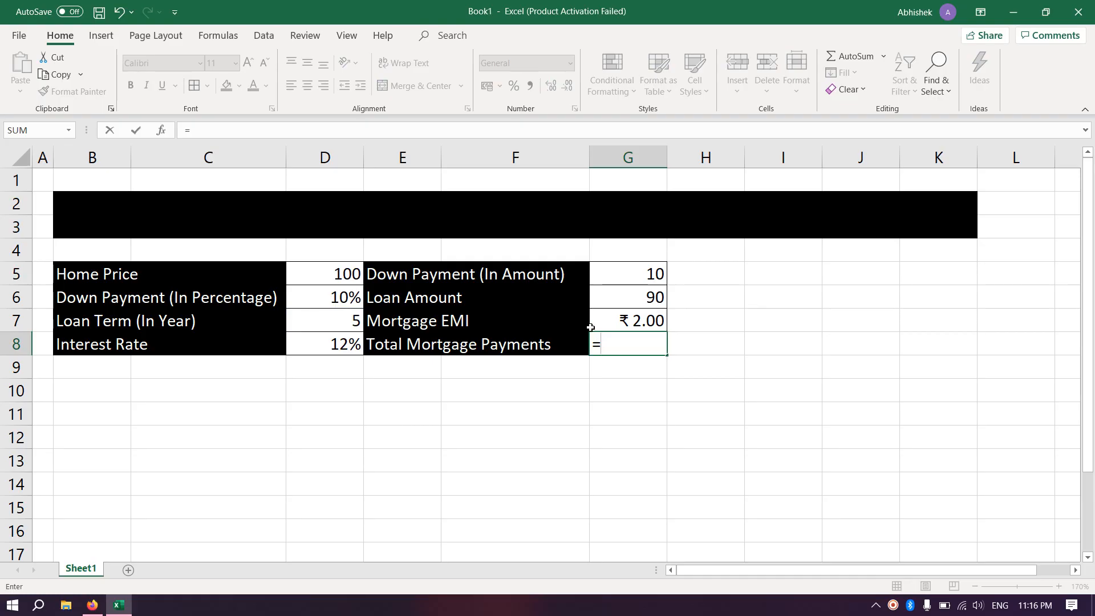
left_click(636, 317)
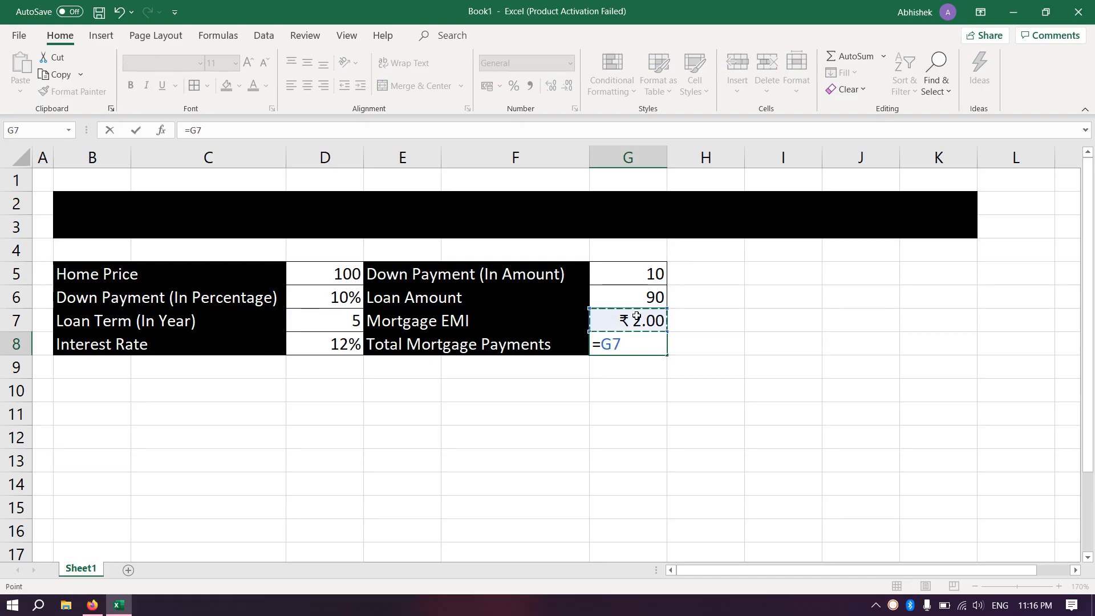
type("*60")
key("Return")
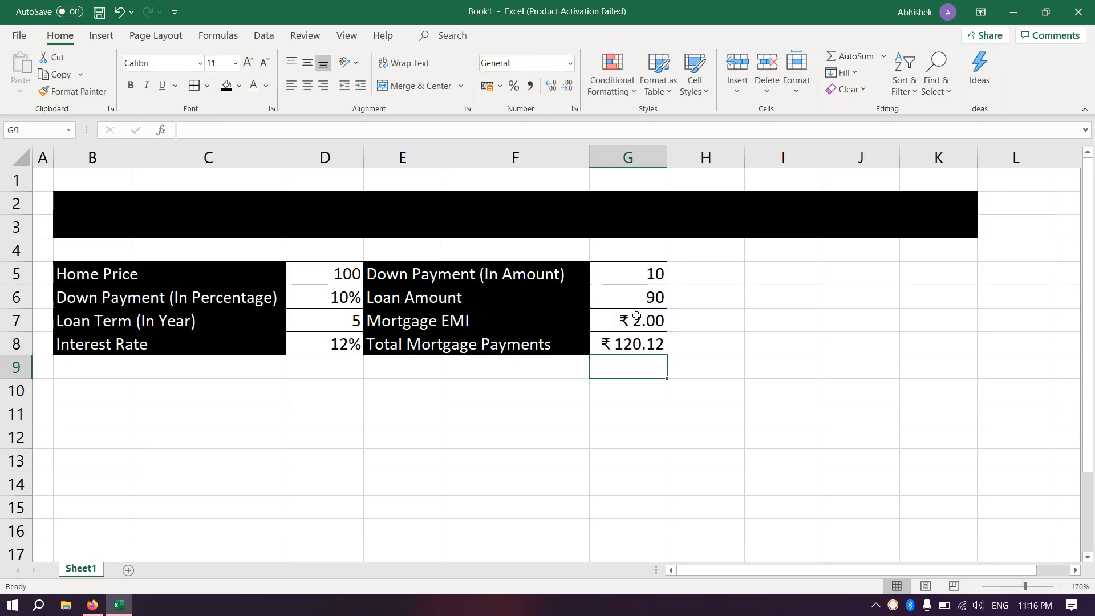
key("ctrl+z")
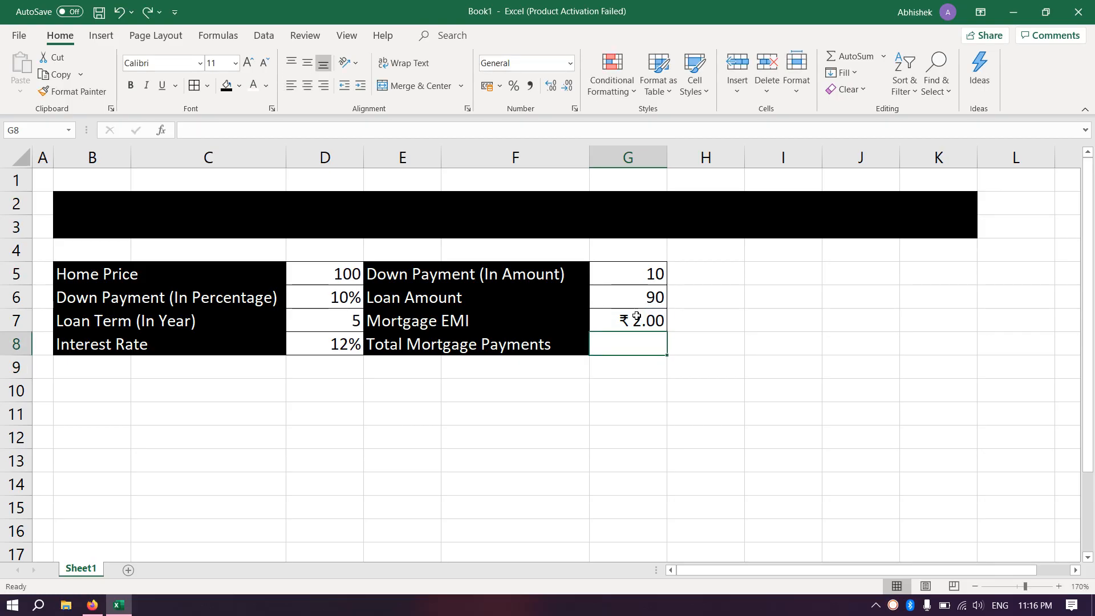
- Calculate the Total Mortgage Payments in G8 from the EMI and the loan term in months, =G7*(D7*12)
type("=")
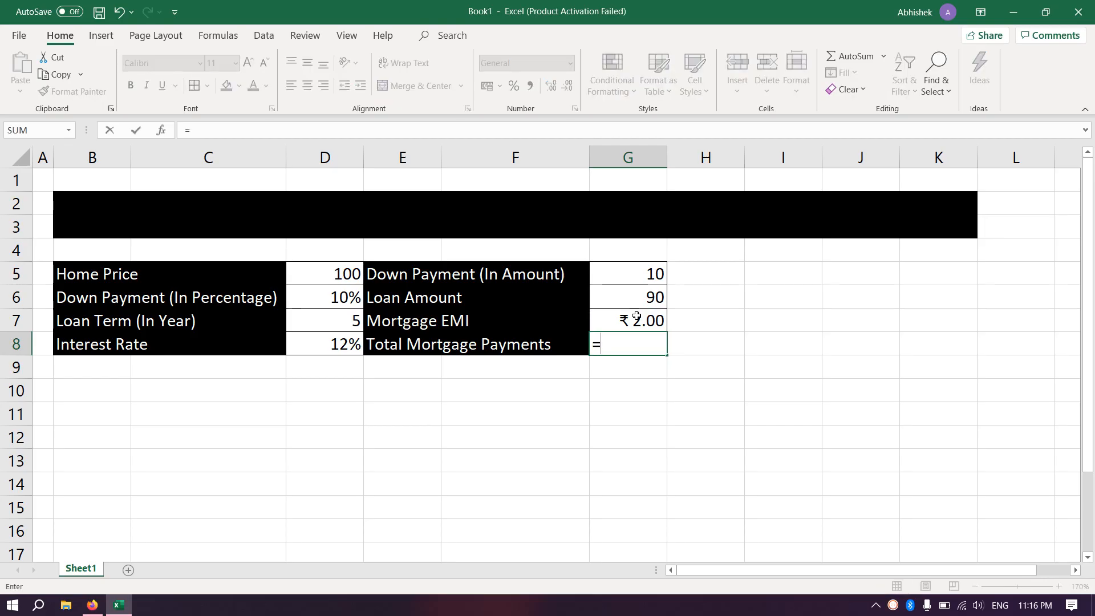
left_click(636, 317)
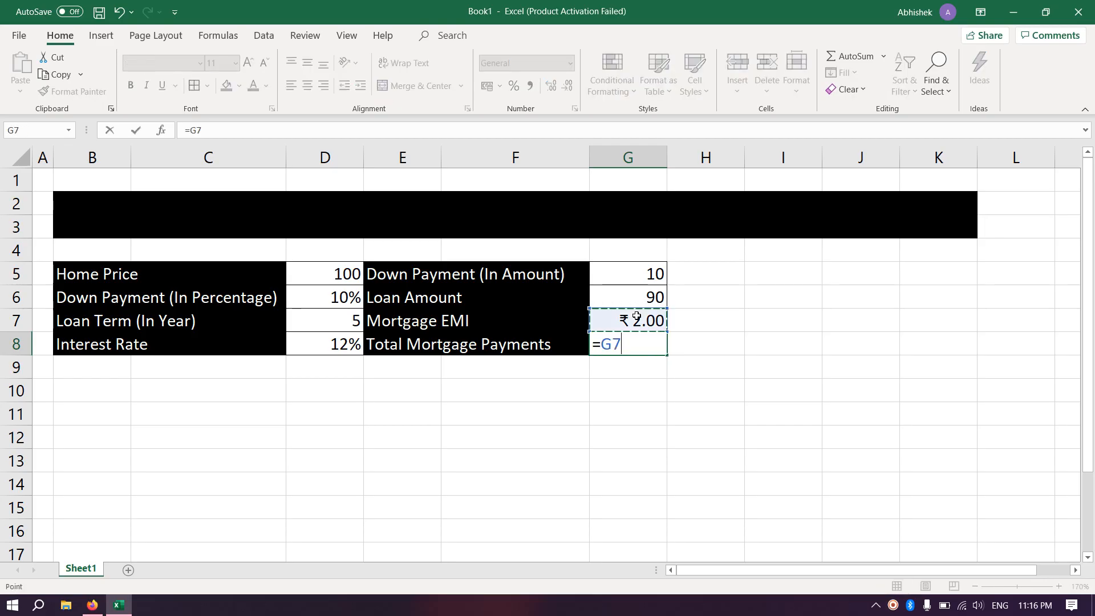
type("*")
left_click(343, 323)
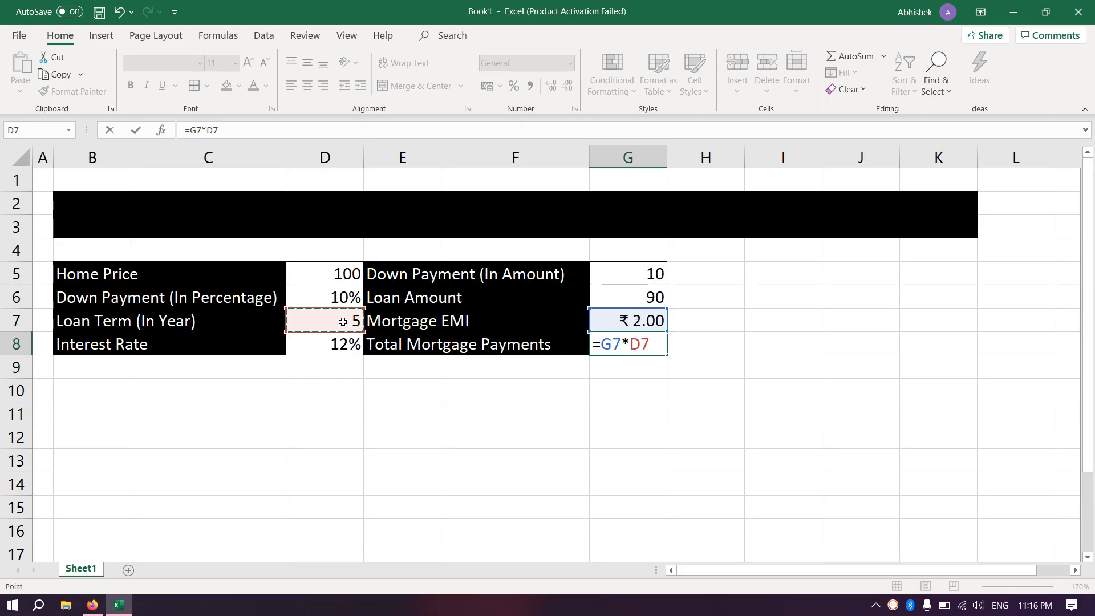
type("*12")
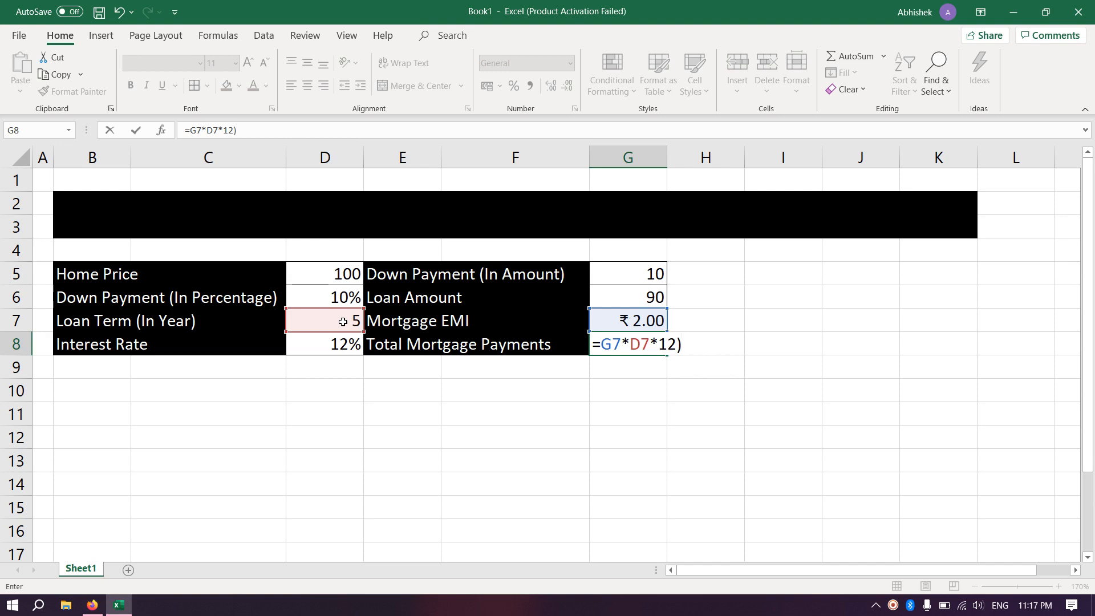
left_click(630, 345)
type("(")
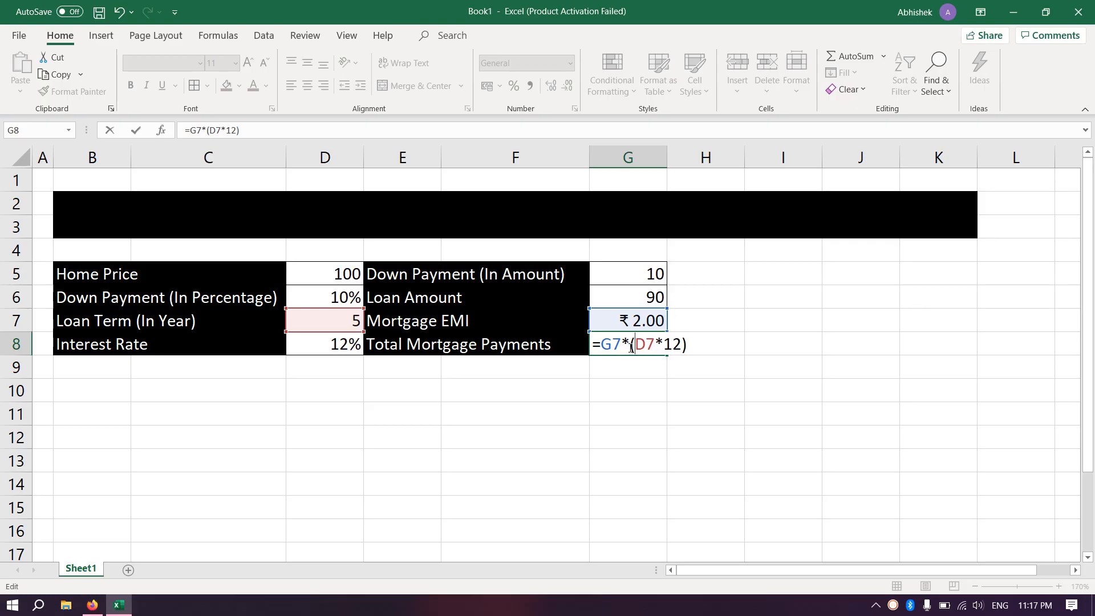
key("Return")
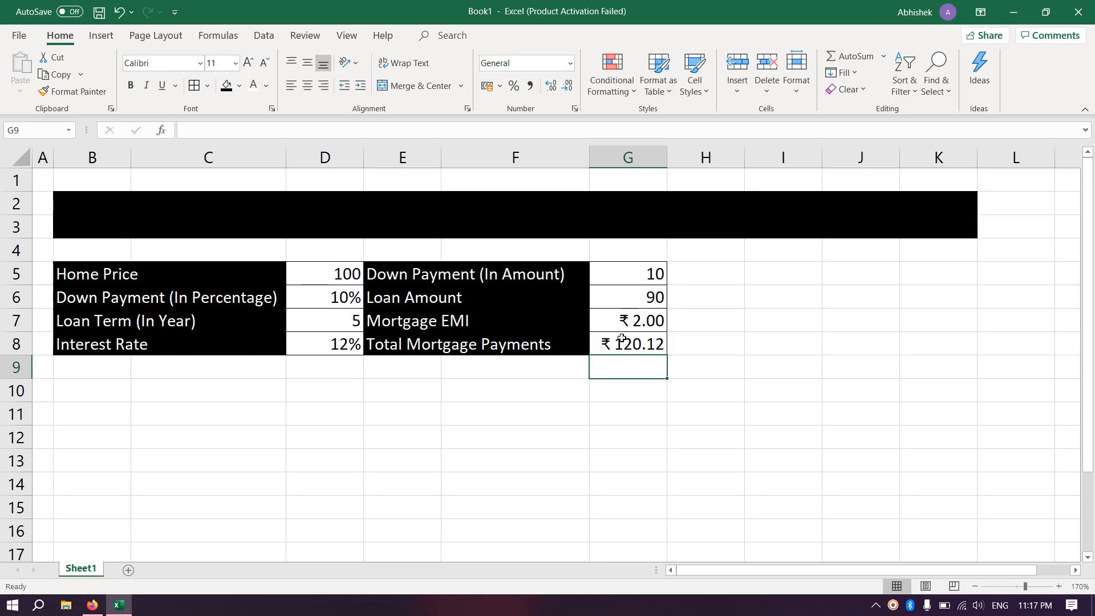
- Cross-check the total payments in I8 with =G7*60, and undo that scratch entry
left_click(702, 347)
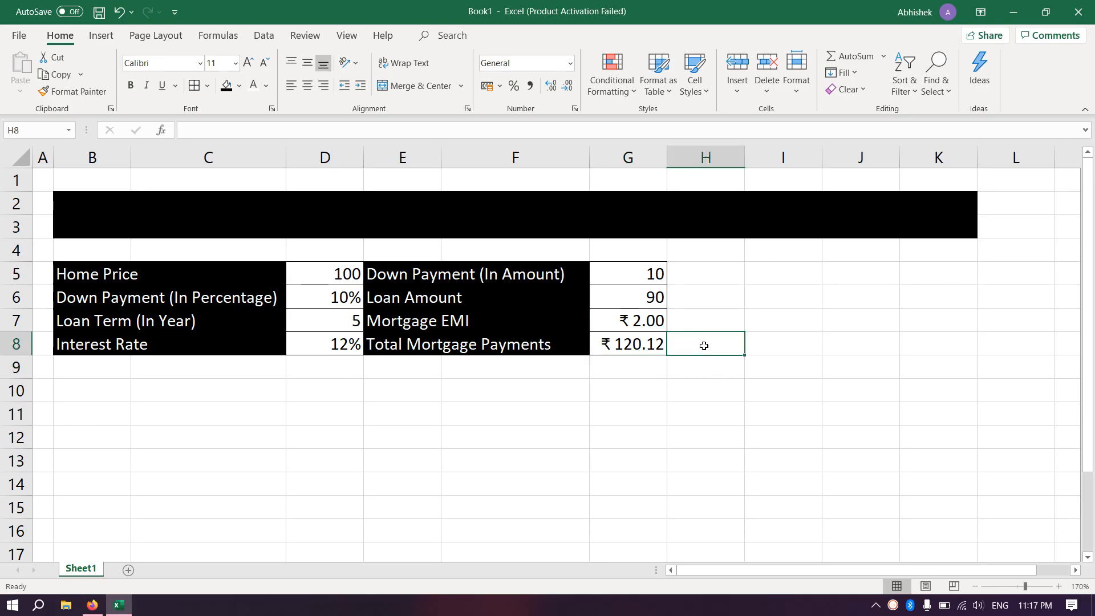
left_click(784, 351)
type("=")
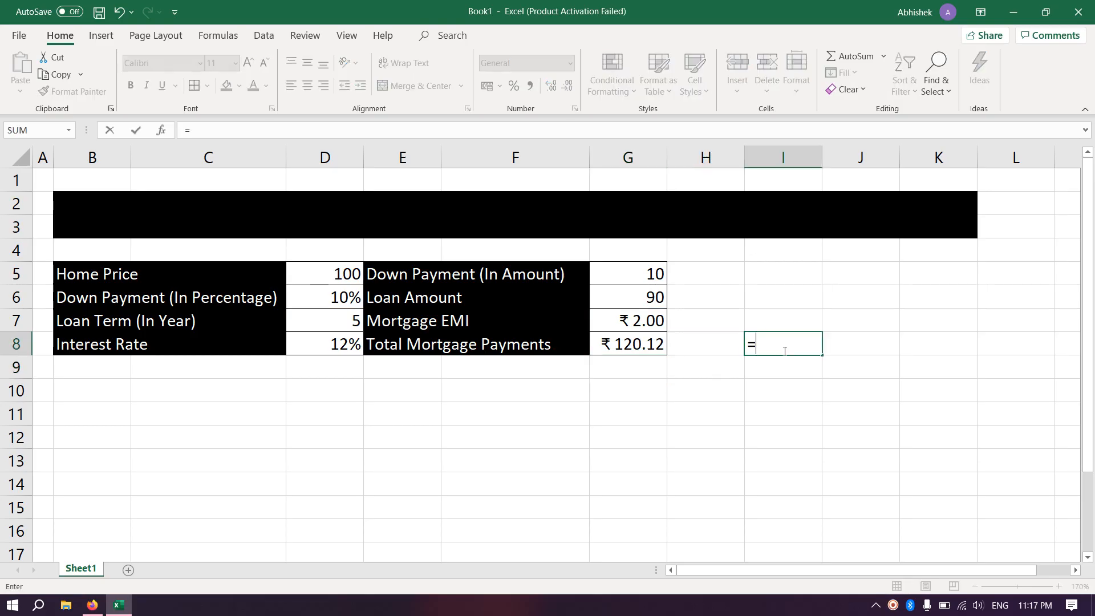
left_click(620, 322)
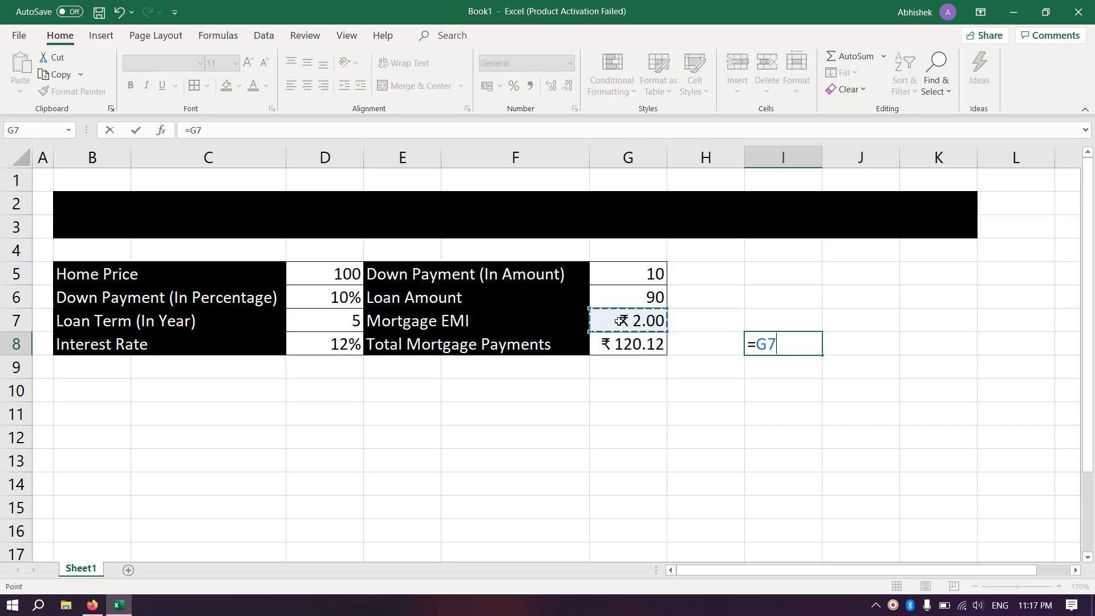
type("*60")
key("Return")
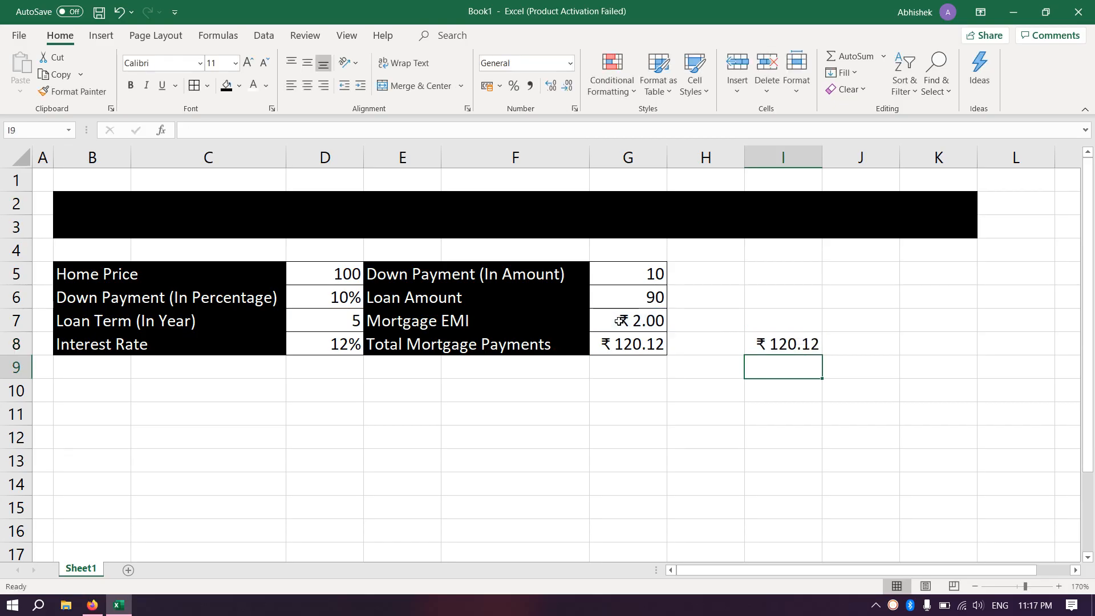
key("ctrl+z")
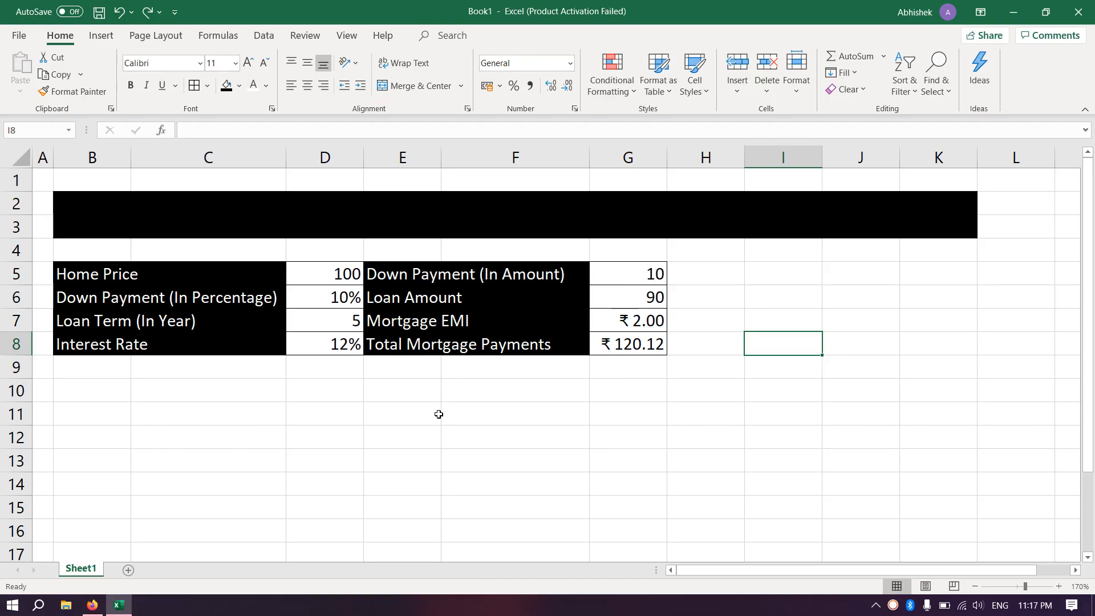
- Enter the schedule column header Monthly in B11, below the mortgage summary block
left_click(103, 390)
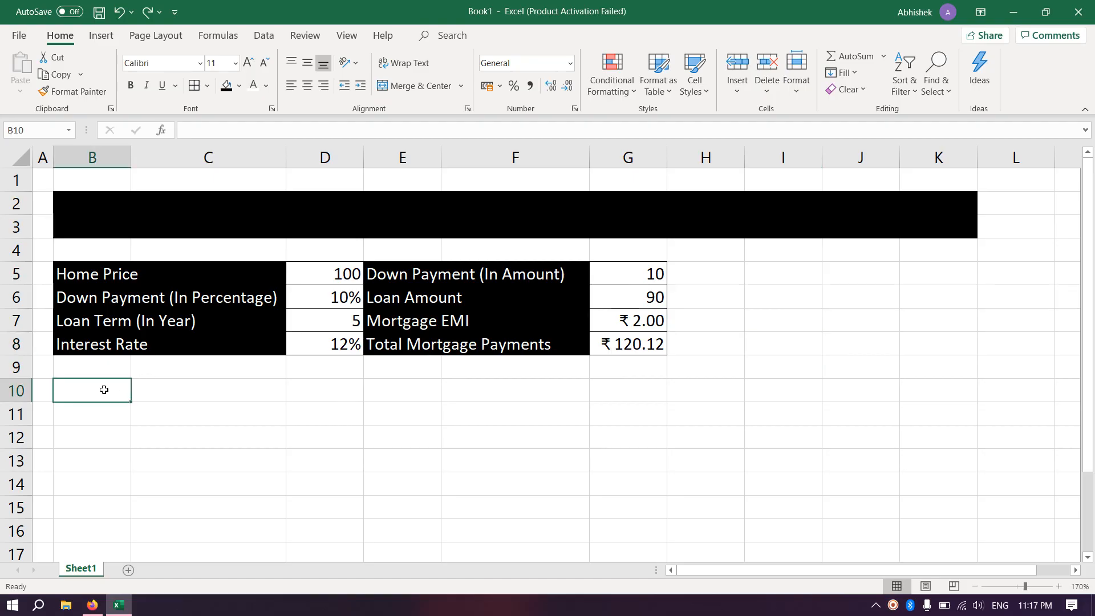
key("Return")
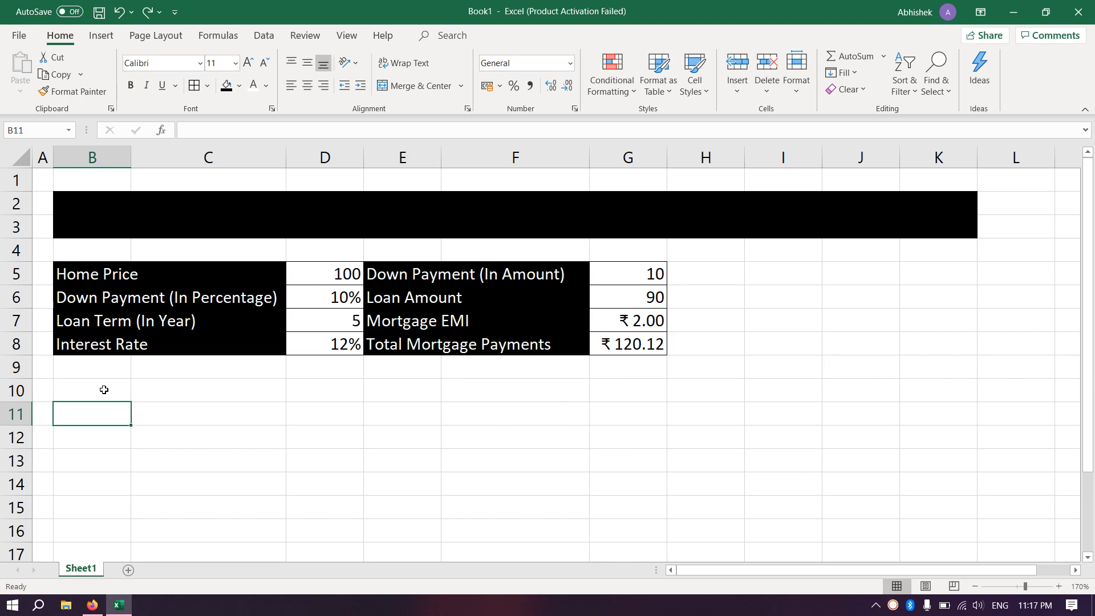
type("<")
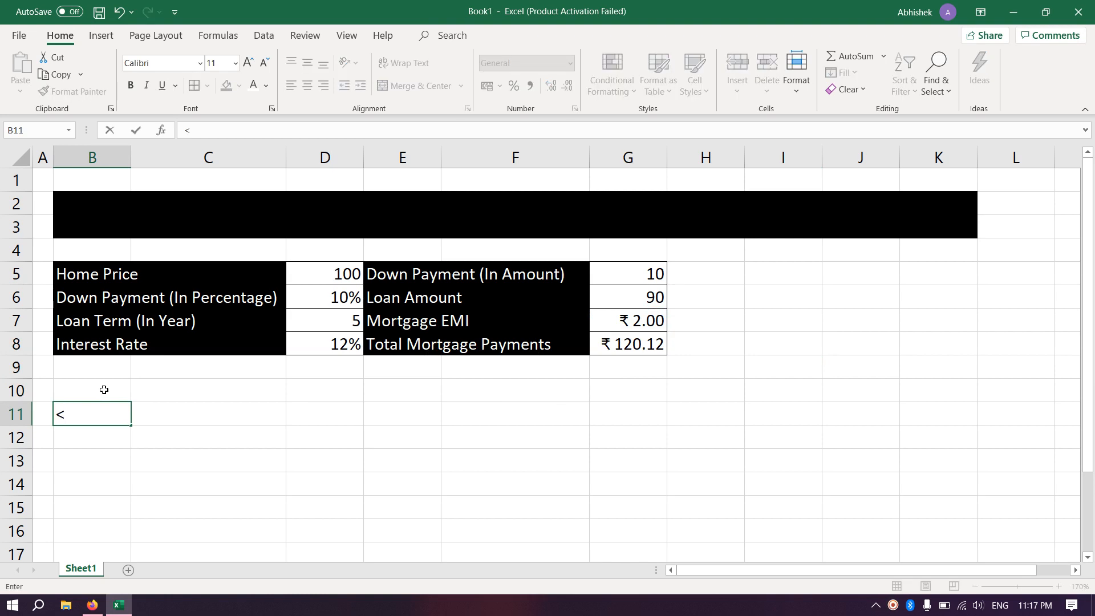
key("BackSpace")
type("Monthly")
key("Tab")
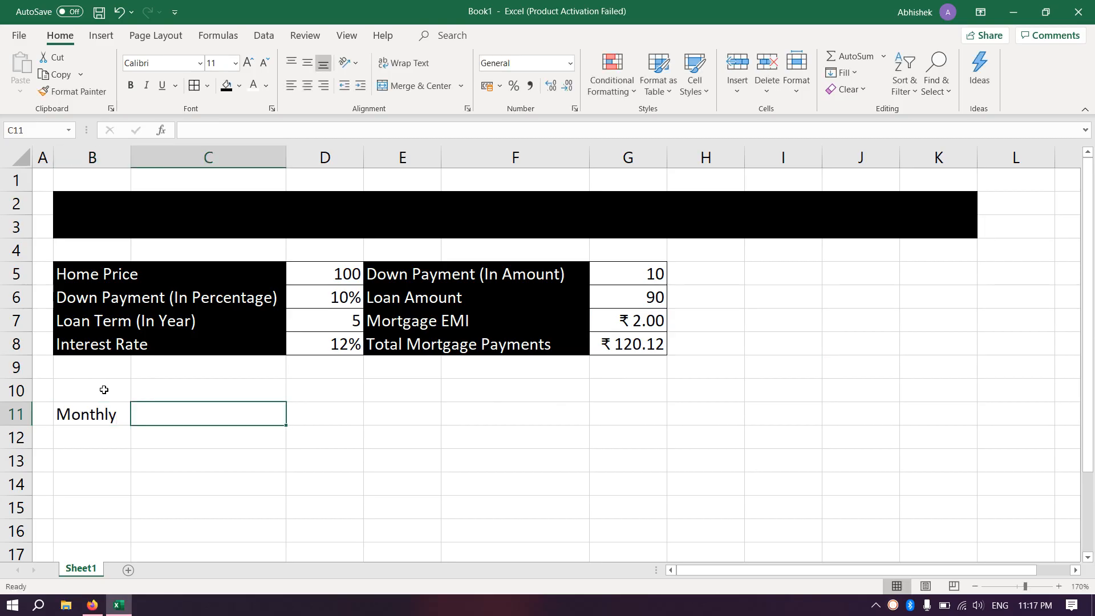
- Enter the header Beginning Balance on two rows, with Beginning in C10 and Balance in C11
key("Up")
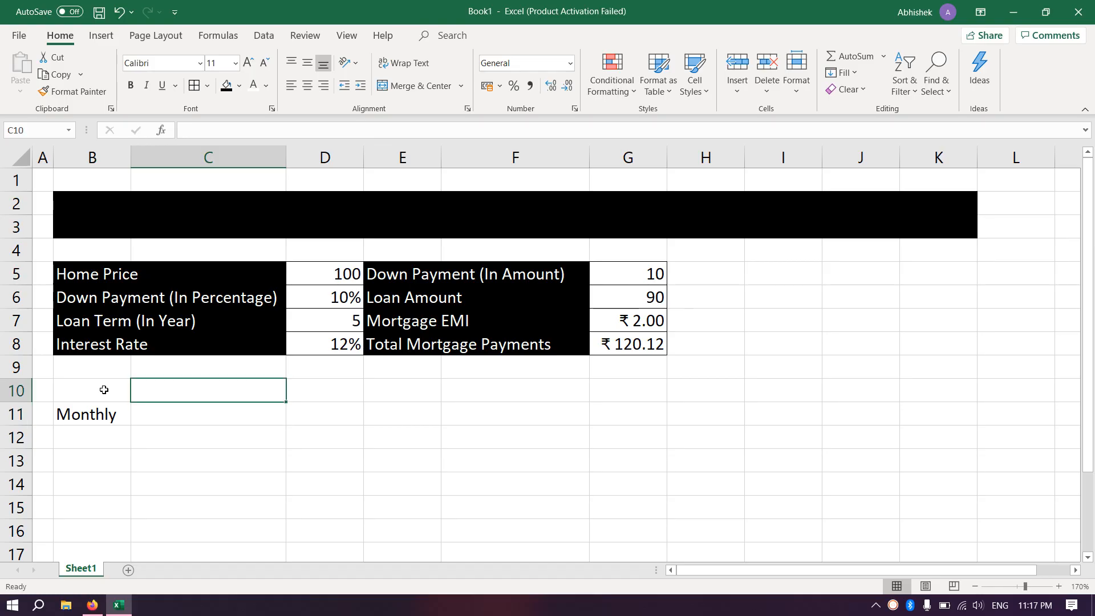
type("Beg")
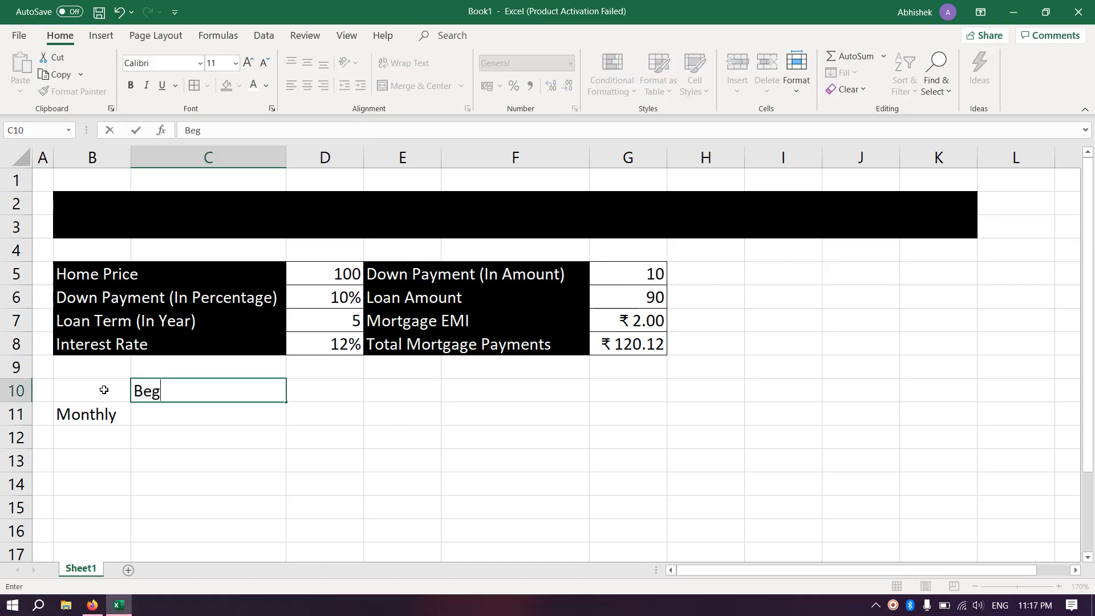
type("inning")
key("Return")
type("Balance")
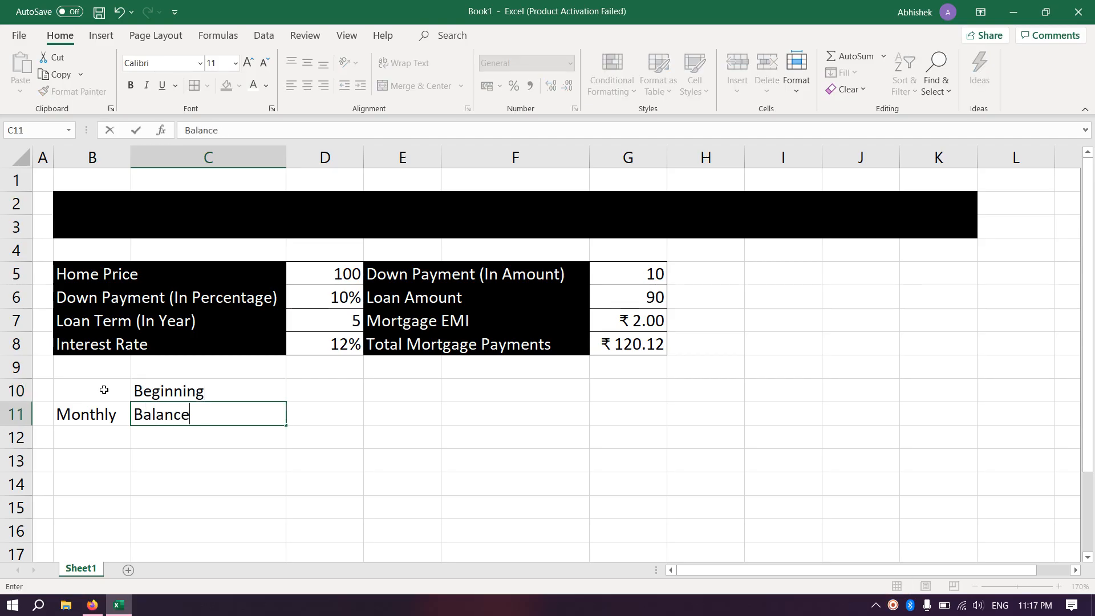
key("Right")
- Copy the text Mortgage EMI from inside the label cell E7 without changing the label
key("Up")
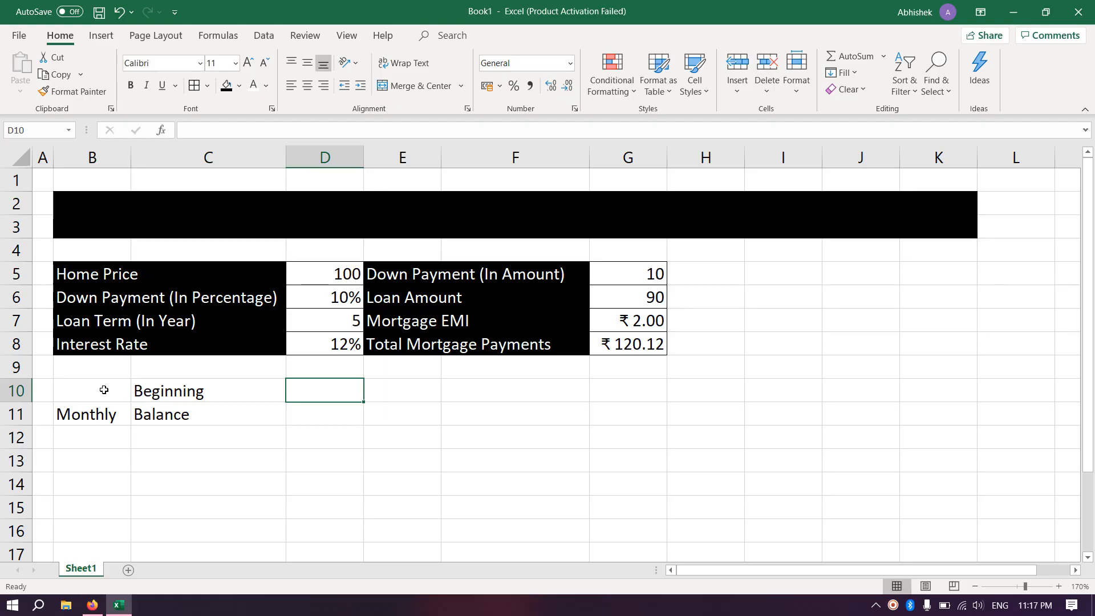
key("Right")
key("Up")
key("Up")
key("Up")
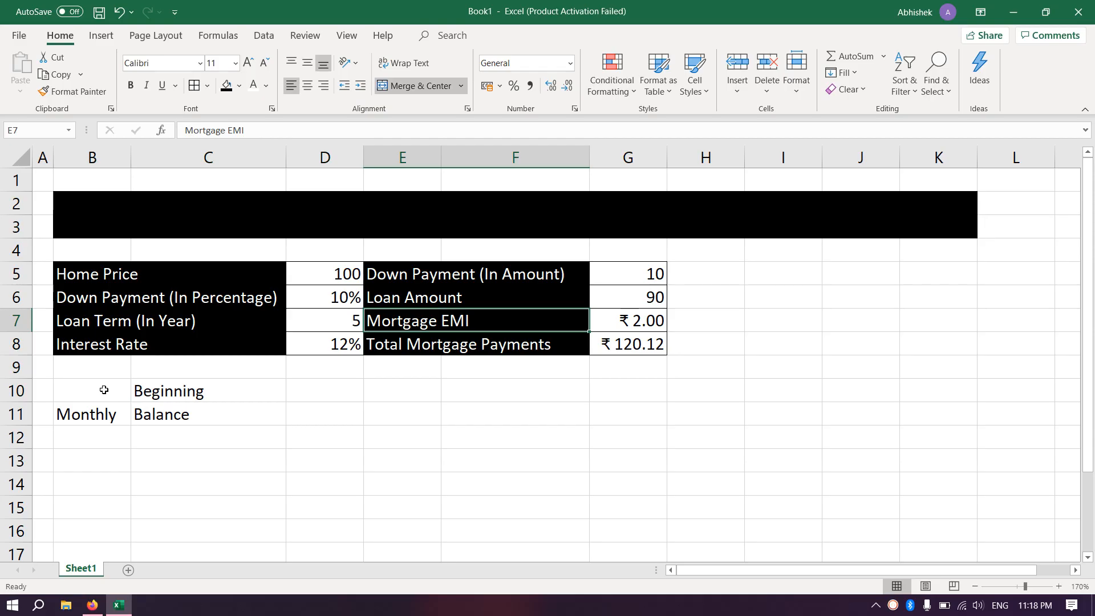
key("F2")
key("ctrl+shift+Left")
key("ctrl+shift+Left")
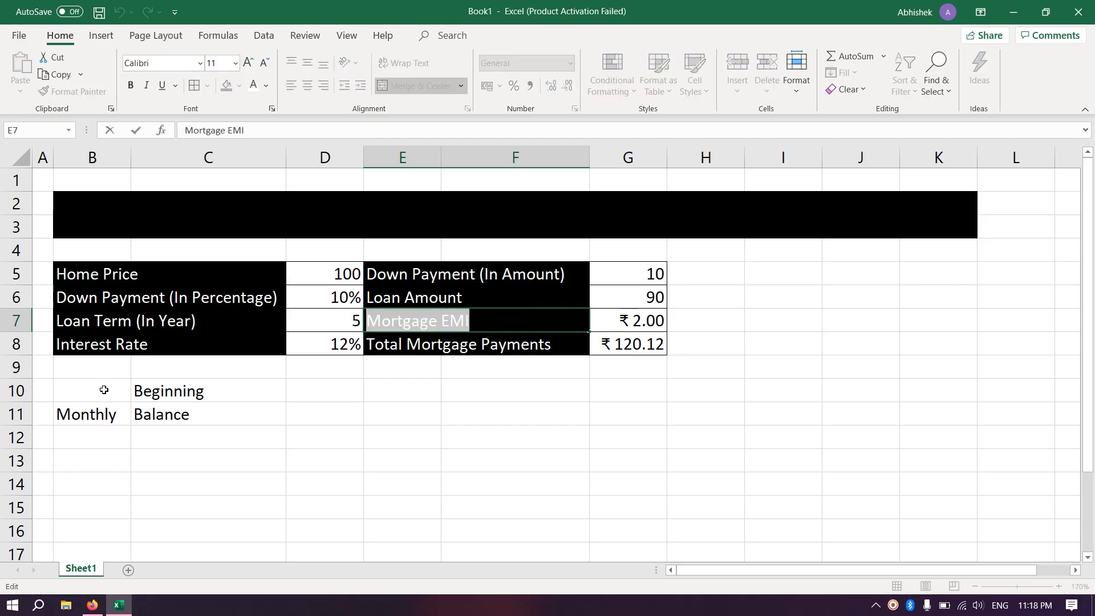
key("ctrl+c")
key("Escape")
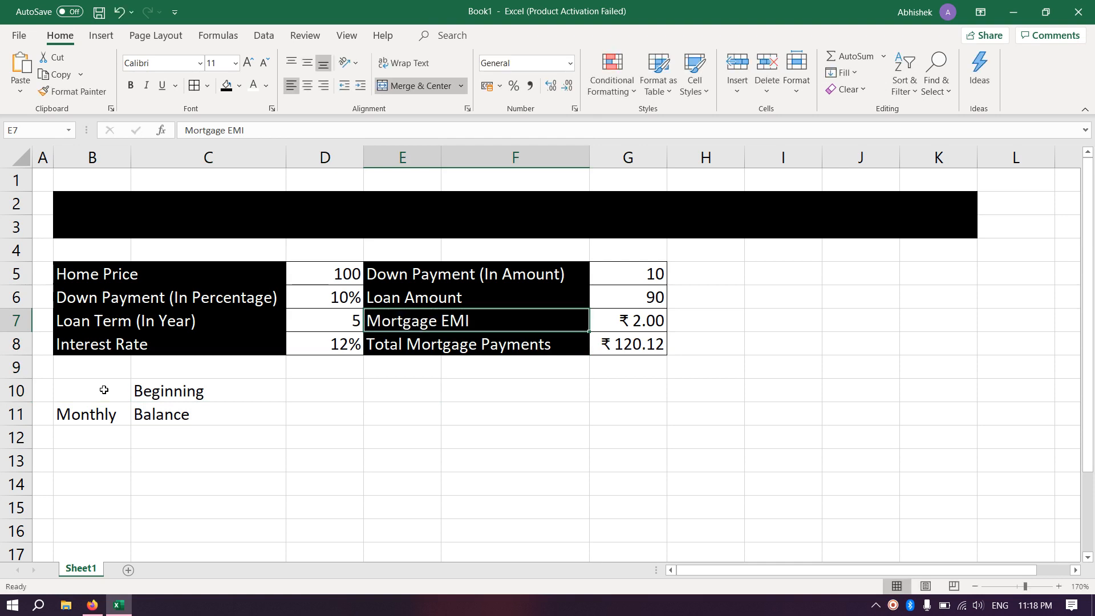
- Paste the copied text Mortgage EMI into D10 as the next schedule header
key("Down")
key("Down")
key("Down")
key("Left")
key("F2")
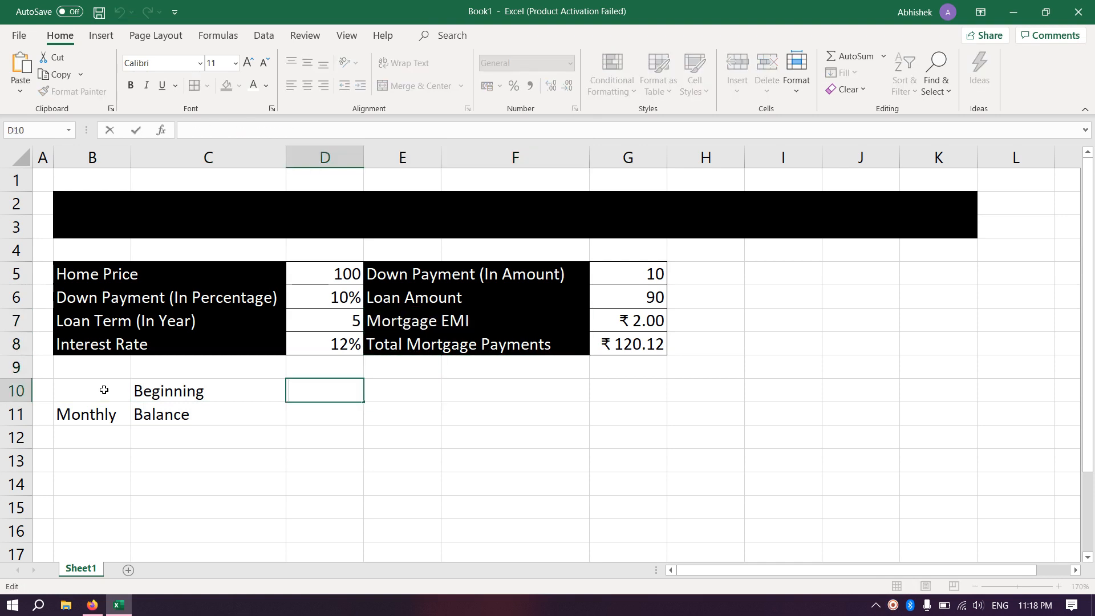
key("ctrl+v")
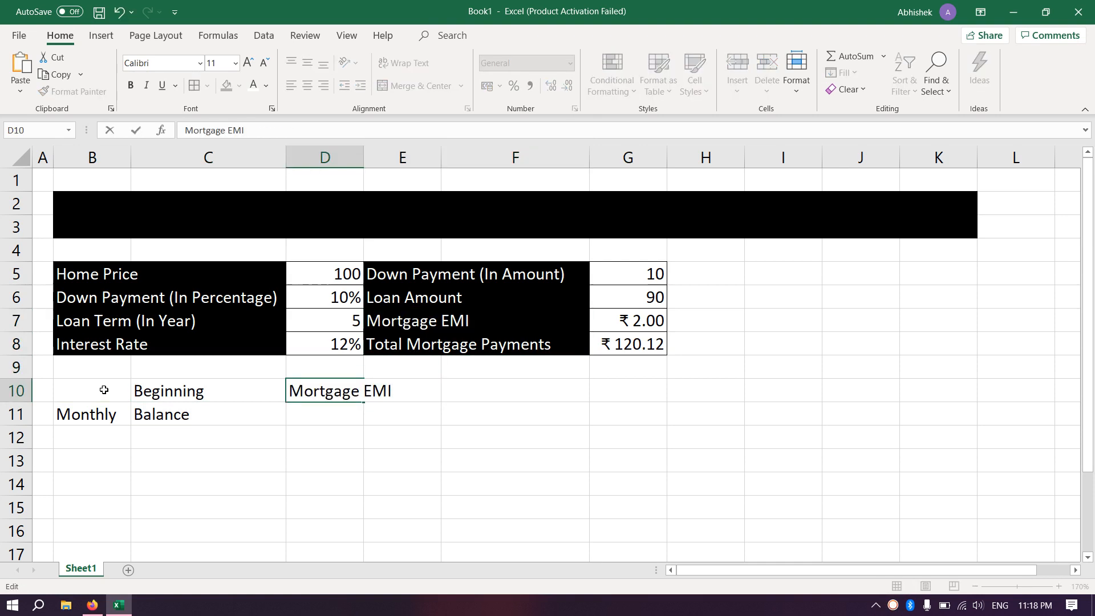
- Split the Mortgage EMI header over two rows by moving the word EMI from D10 to D11
key("shift+Left")
key("shift+Left")
key("shift+Left")
key("ctrl+x")
key("Return")
key("ctrl+v")
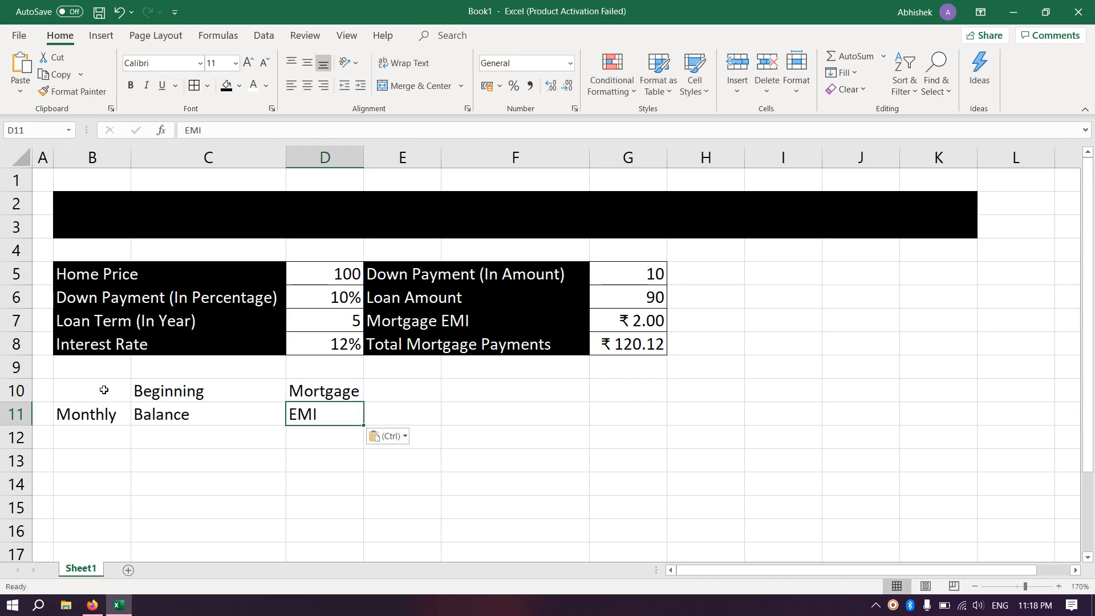
- Extend the second row of the Mortgage EMI header in D11 to read EMI Paid
key("F2")
type("P")
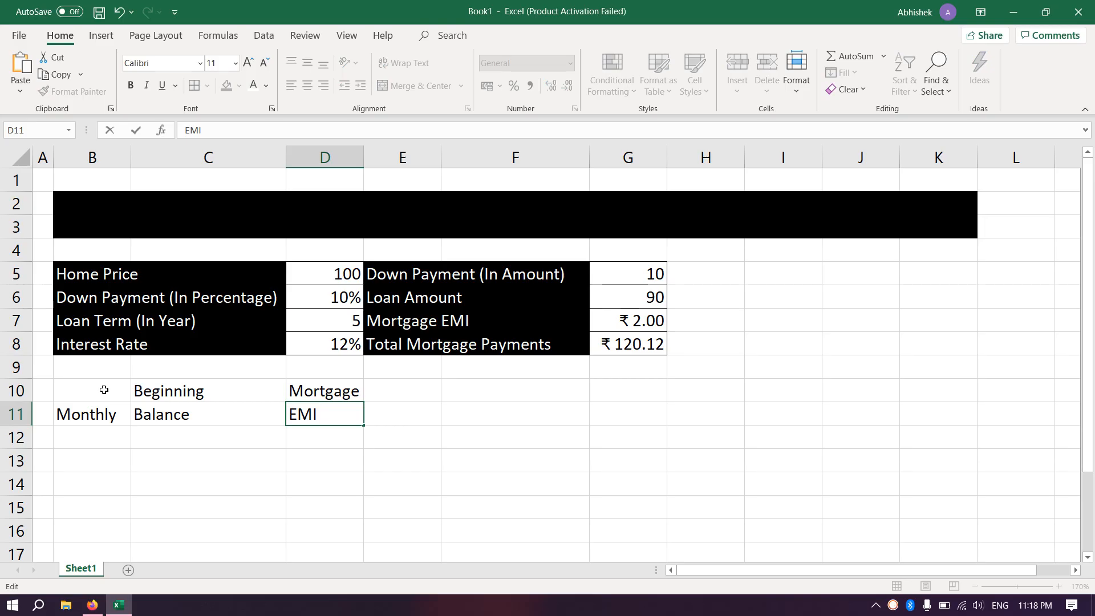
type("aid")
key("Return")
- Enter the header Interest Paid on two rows, with Interest in E10 and Paid in E11
left_click(371, 388)
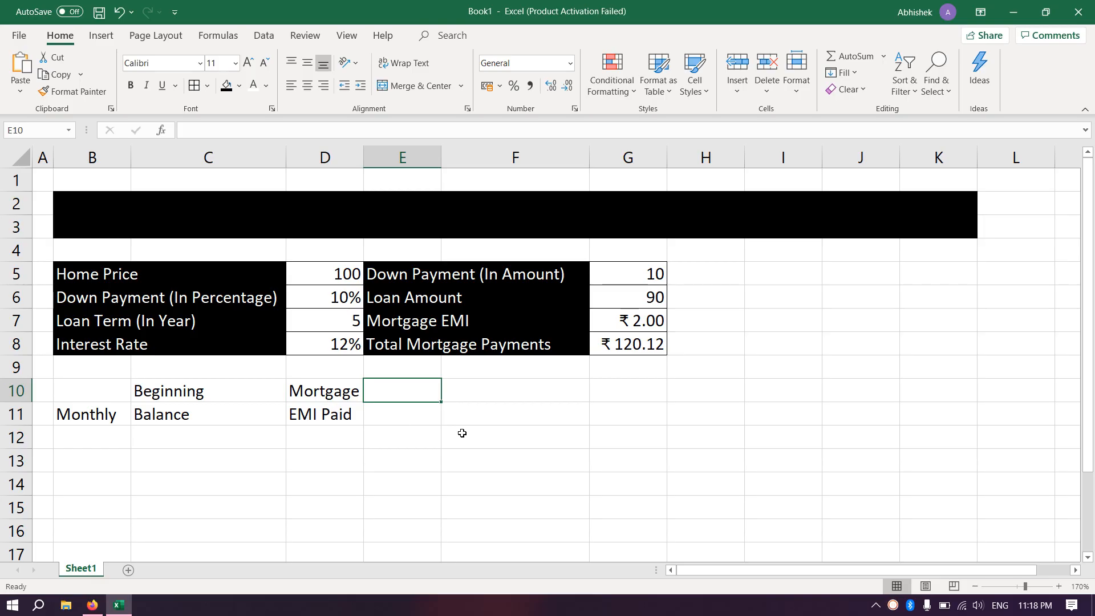
type("Interest")
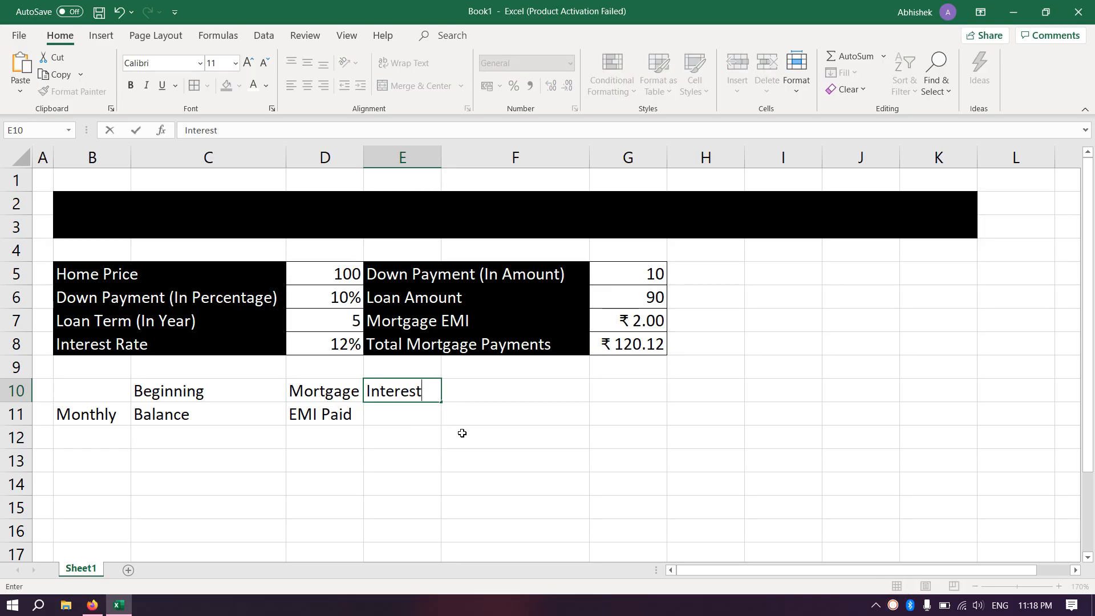
key("Return")
type("Paid")
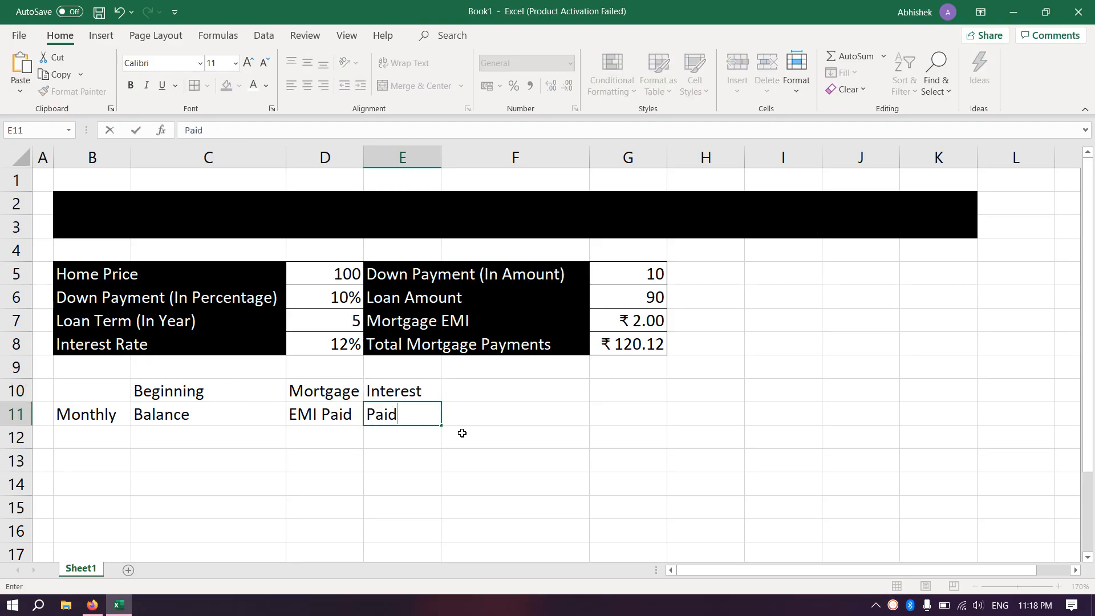
key("Tab")
- Enter the header Principal Paid on two rows, with Principal in F10 and Paid in F11
key("Up")
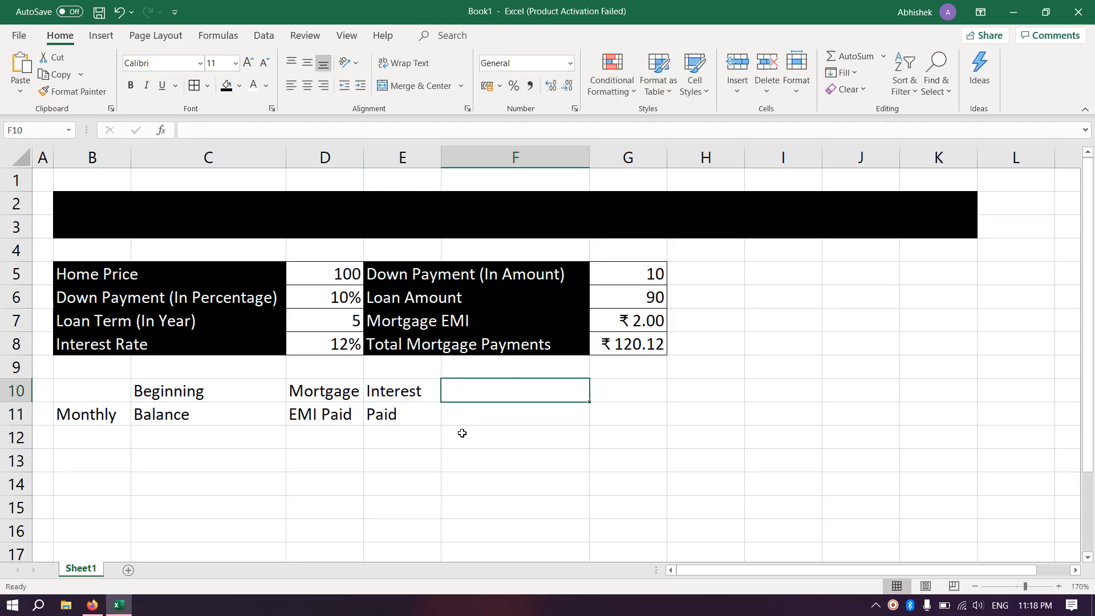
type("P")
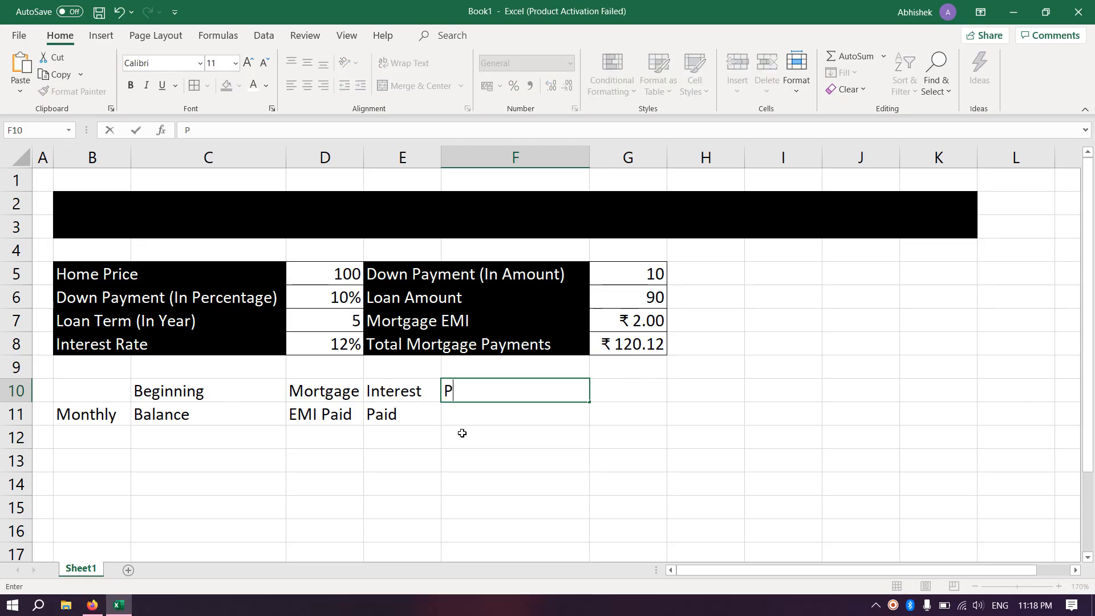
type("rincipal")
key("Return")
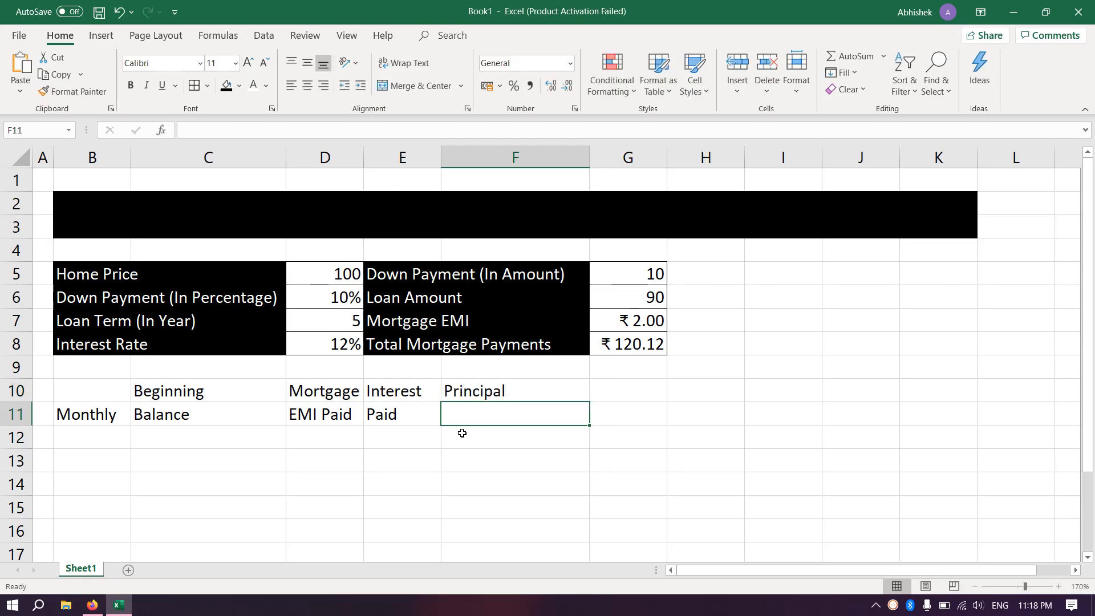
type("Paid")
key("Up")
- Enter the header Ending Balance on two rows, with Ending in G10 and Balance in G11
key("Right")
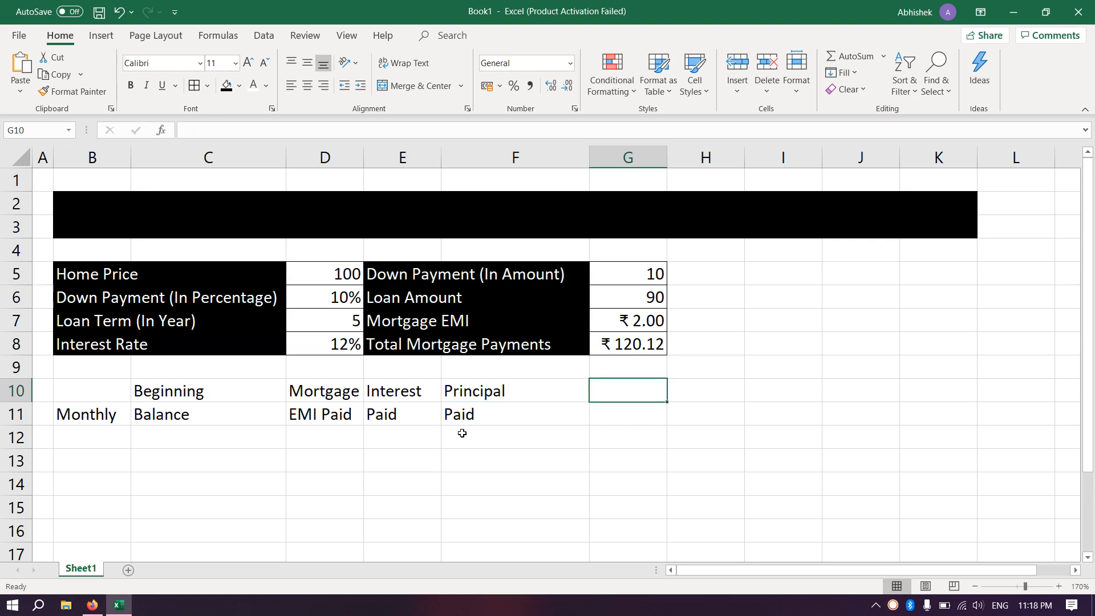
type("Ending")
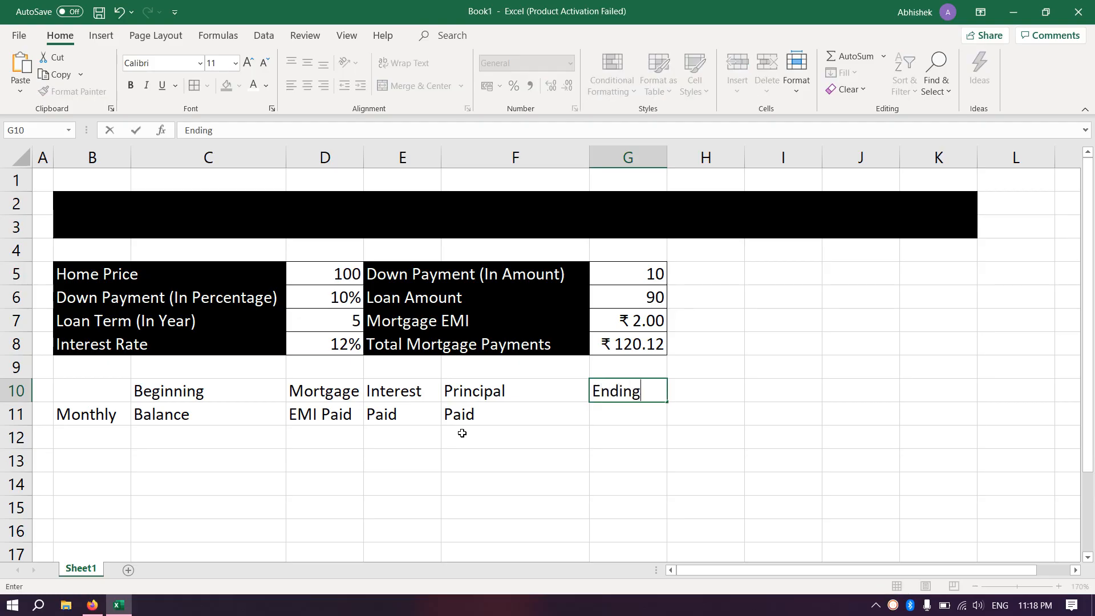
key("Return")
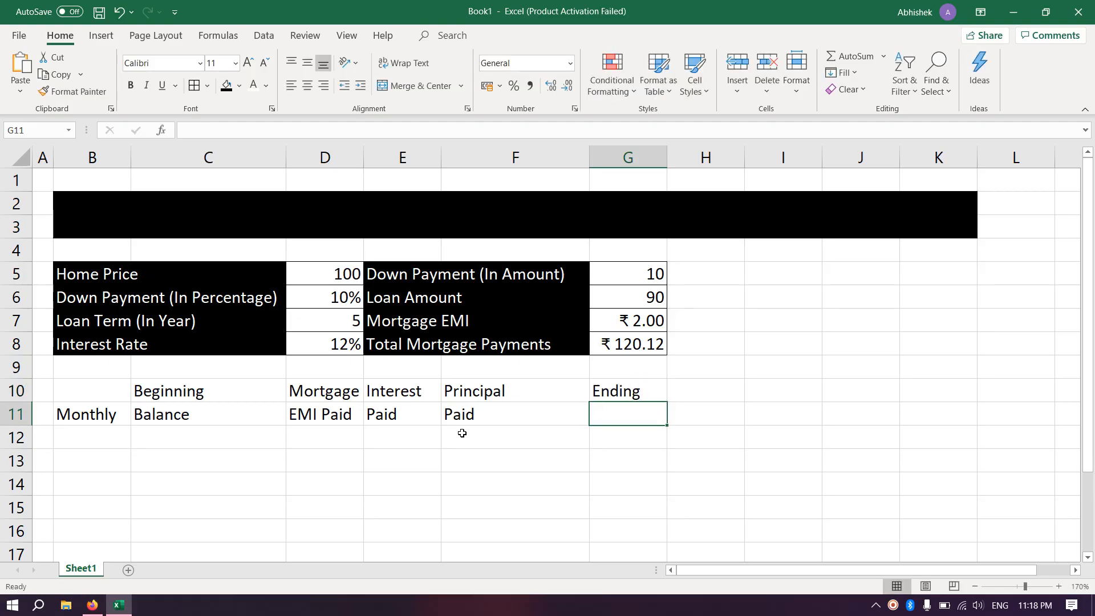
type("Balance")
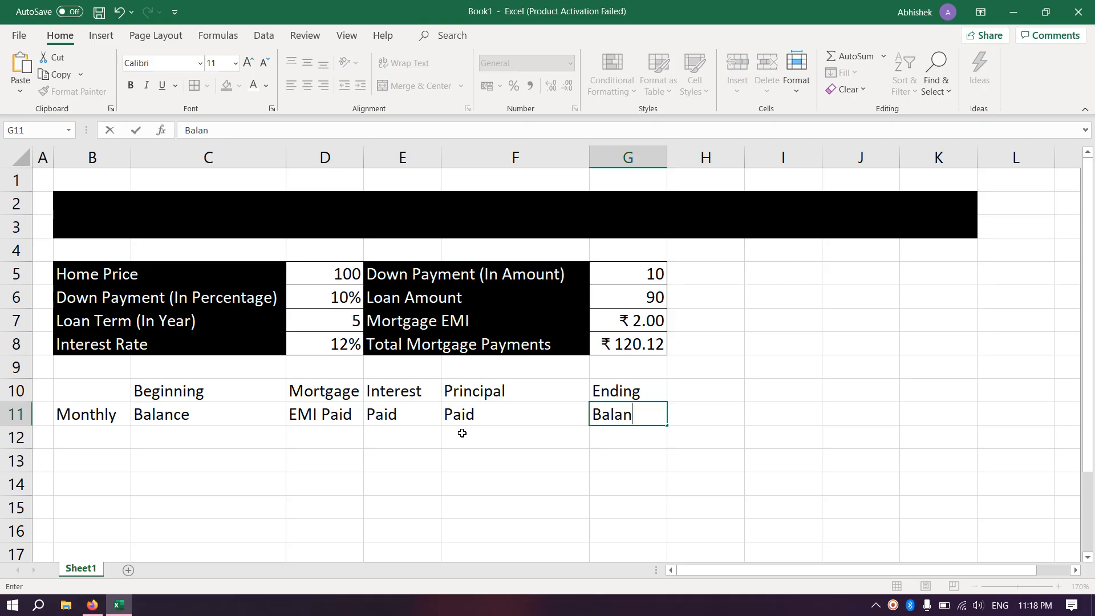
key("Return")
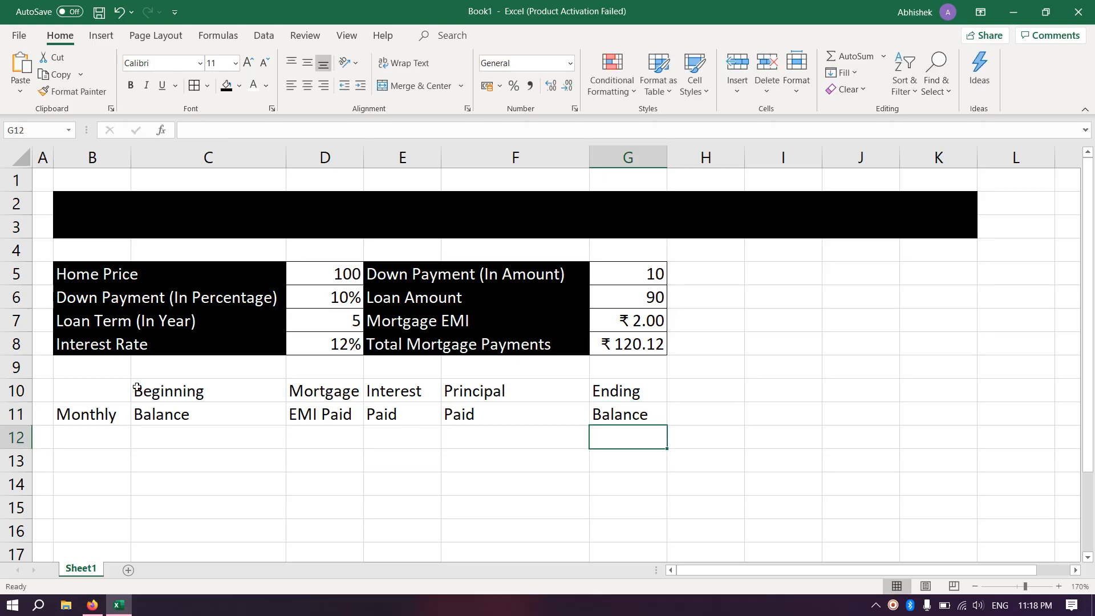
- Format the schedule header range B10:G11 with a black fill, white font and horizontally centred text
left_click_drag(101, 387, 600, 415)
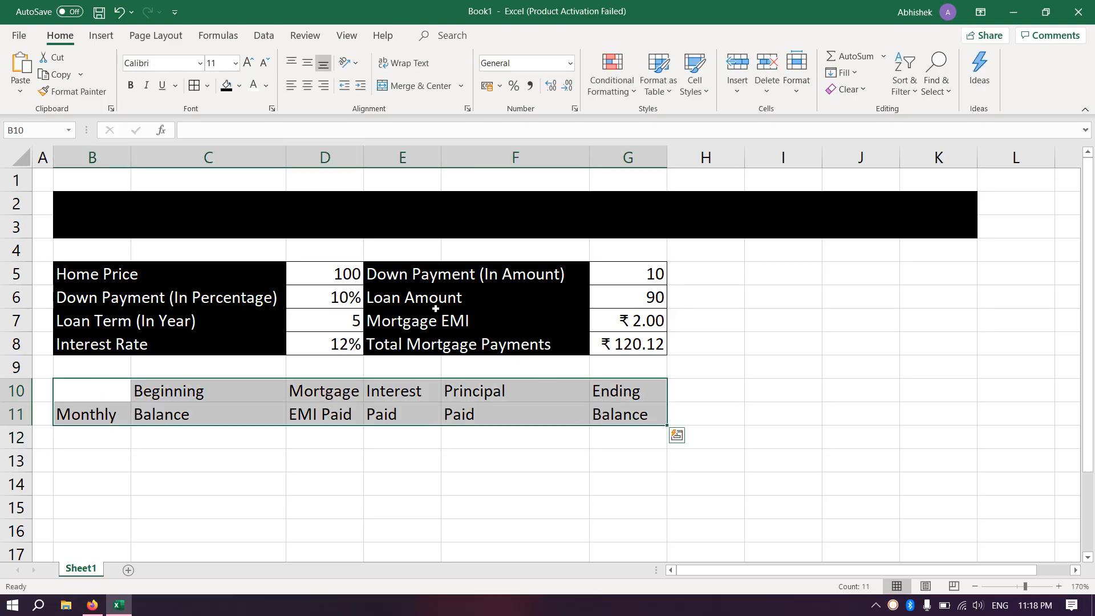
left_click(226, 91)
left_click(254, 87)
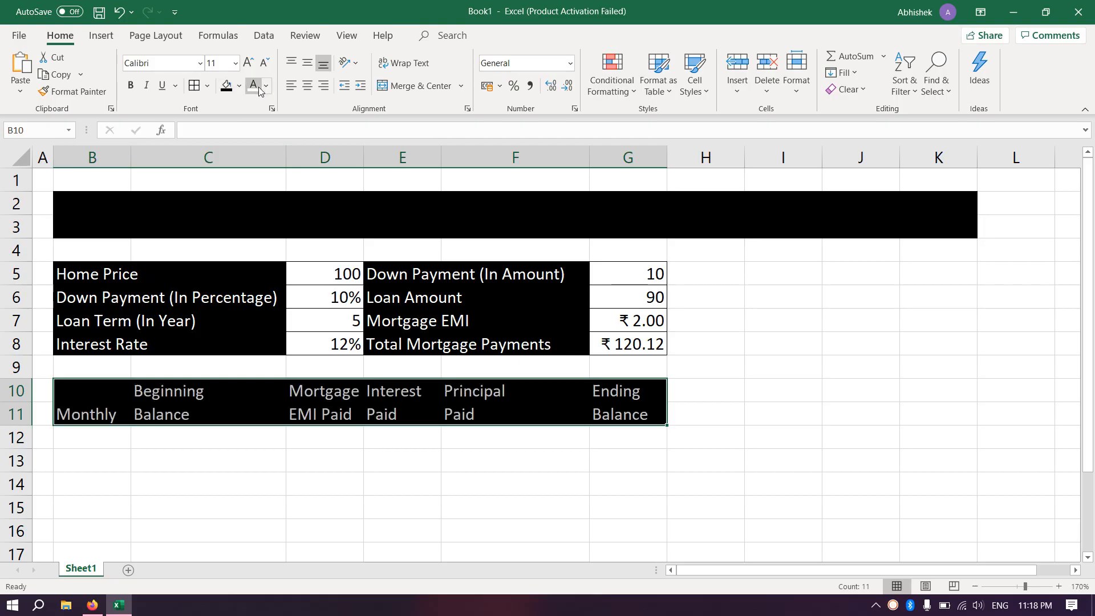
left_click(307, 89)
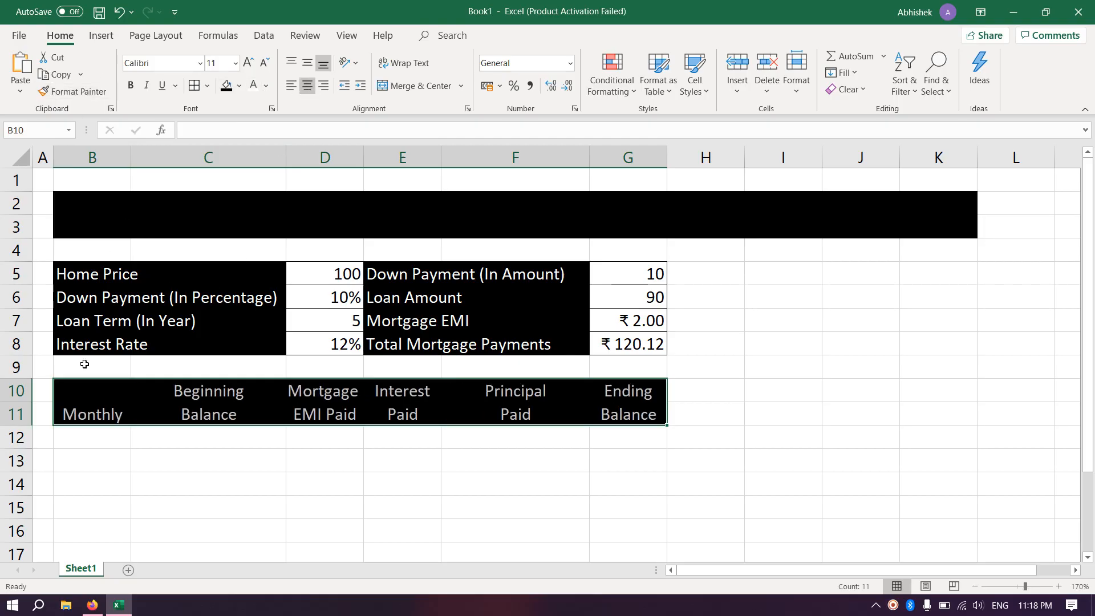
- Merge B10:B11 into one Monthly header cell and align its text to the vertical middle
left_click_drag(82, 393, 79, 417)
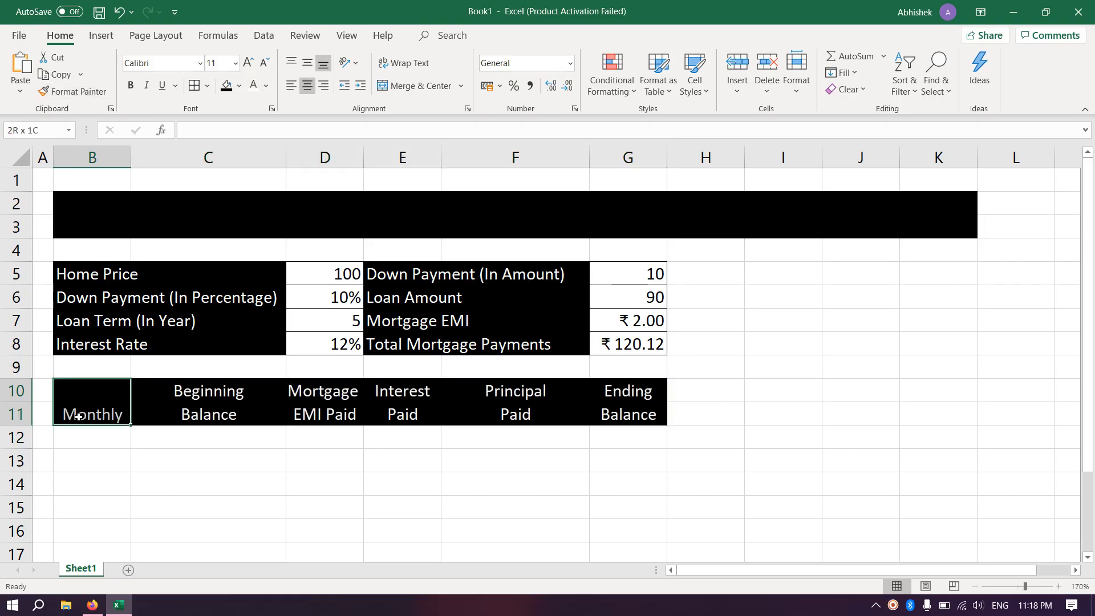
left_click(402, 86)
left_click(308, 61)
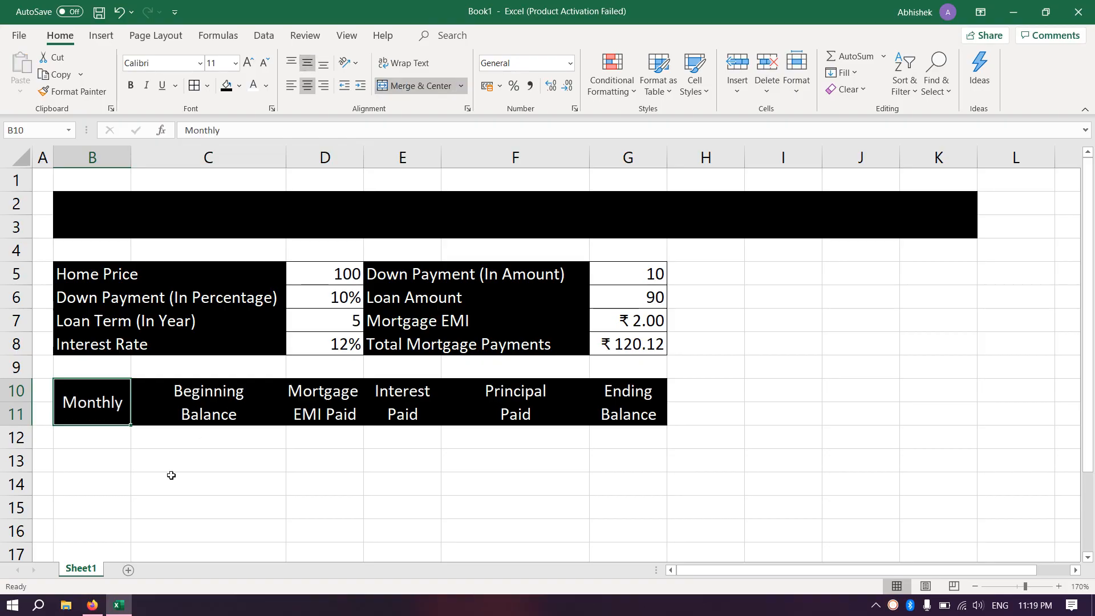
left_click(340, 486)
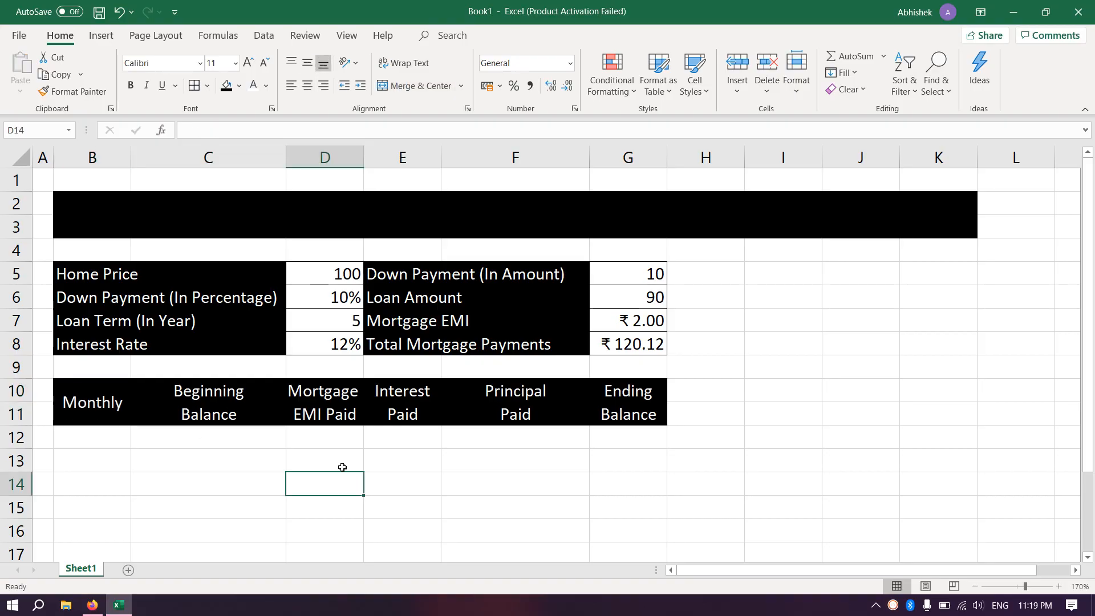
- Number the months in the Monthly column by entering 1 in B12 and 2 in B13 and filling the series down to B73
left_click(975, 587)
left_click(975, 586)
left_click(975, 586)
left_click(975, 587)
left_click(976, 587)
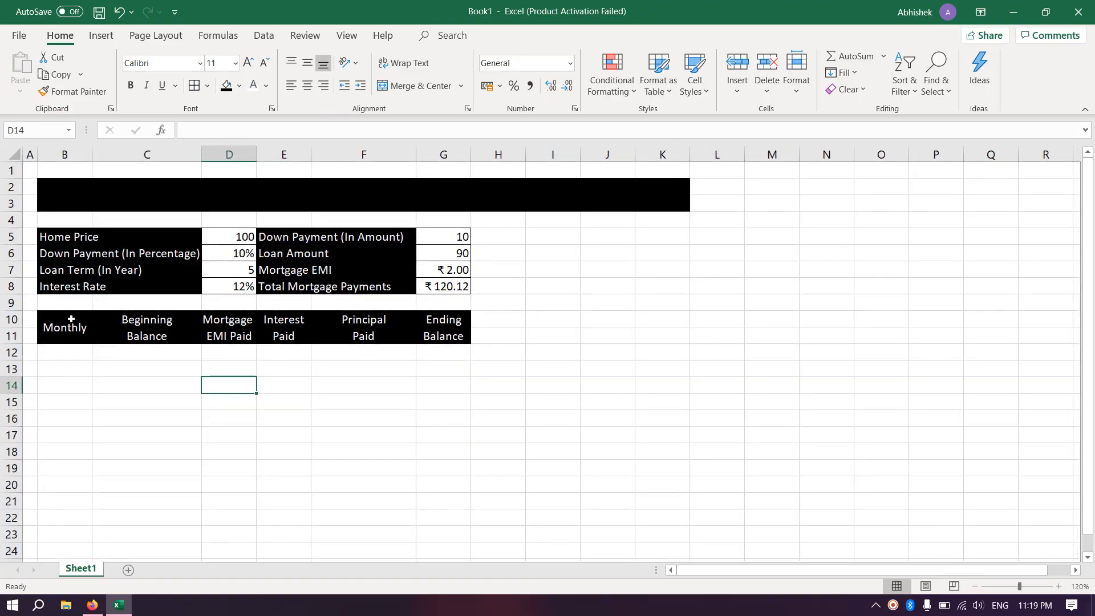
left_click(74, 351)
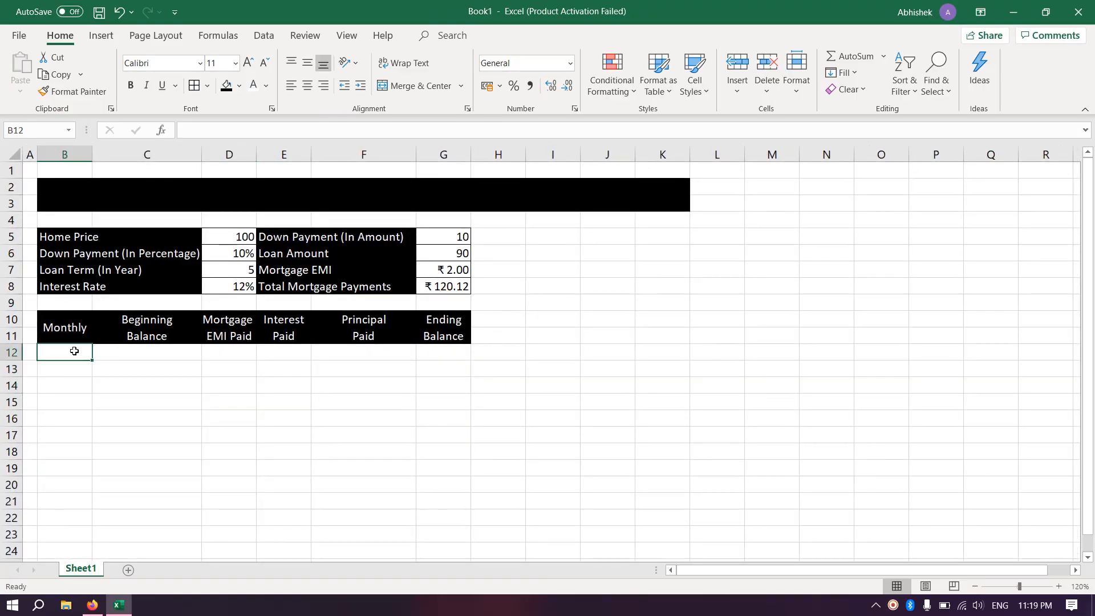
type("1")
key("Return")
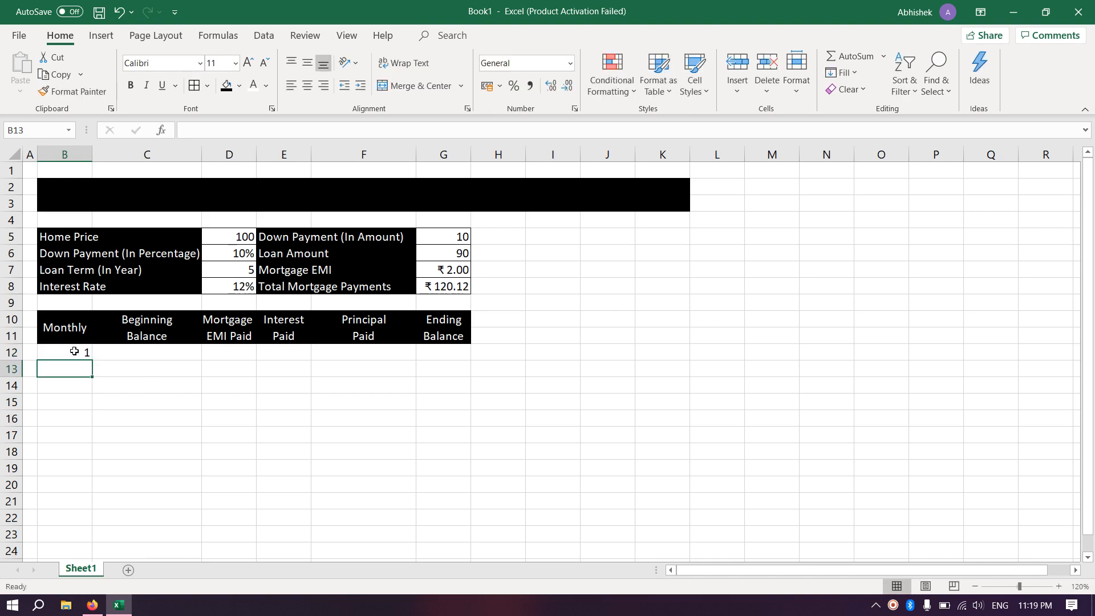
type("2")
key("Return")
left_click_drag(74, 350, 86, 451)
left_click_drag(87, 464, 86, 464)
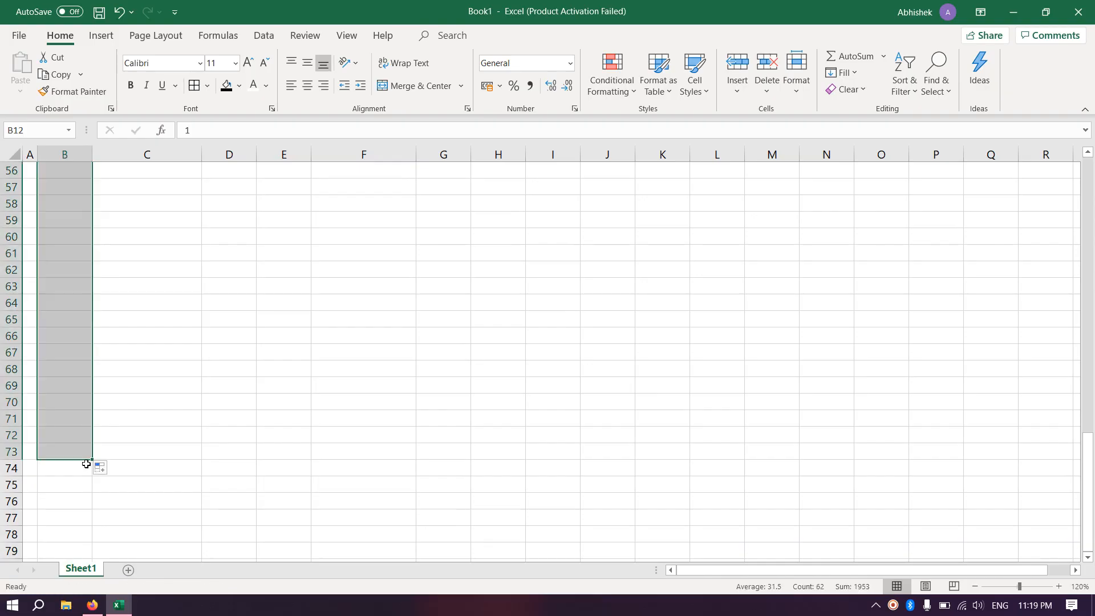
left_click(123, 455)
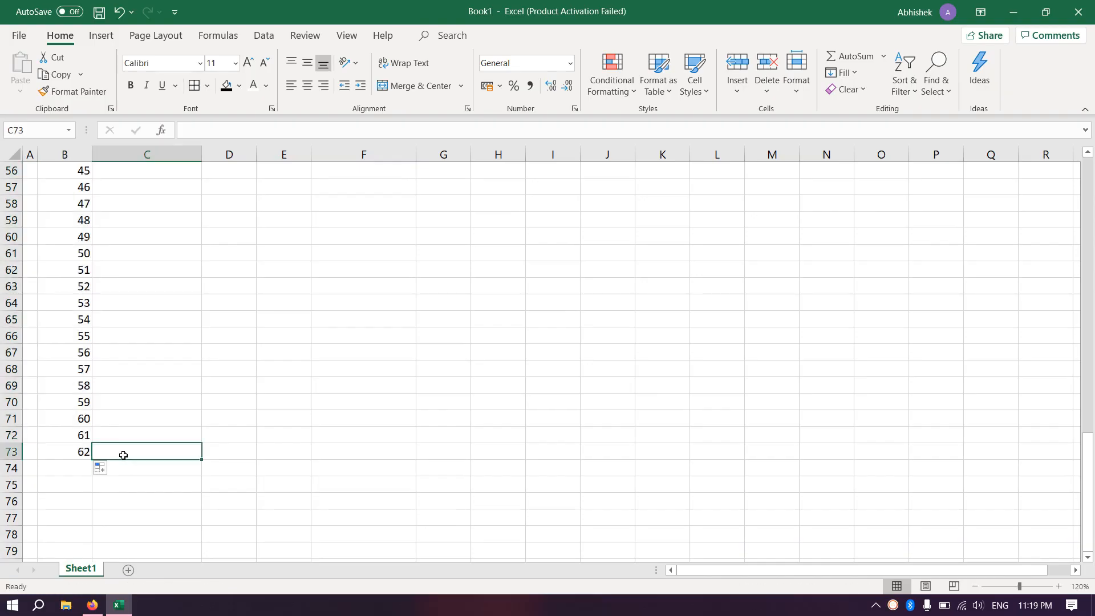
- Link the first month's Beginning Balance in C12 to the loan amount with the formula =G6
key("ctrl+Up")
key("Up")
key("Down")
key("Down")
key("Up")
key("Up")
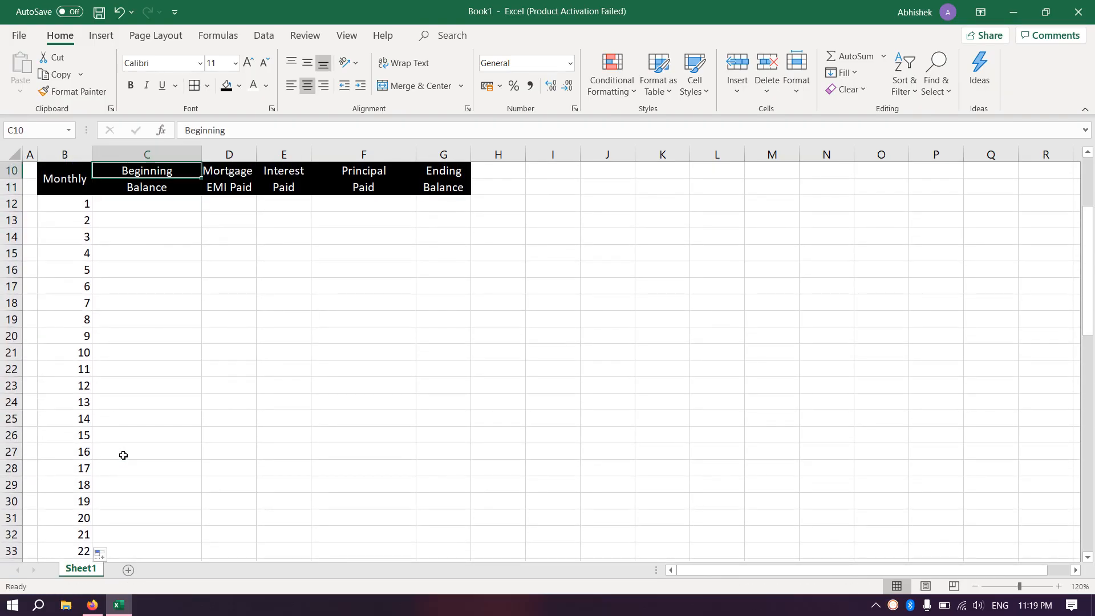
key("Up")
key("Up")
key("Down")
key("Down")
key("Down")
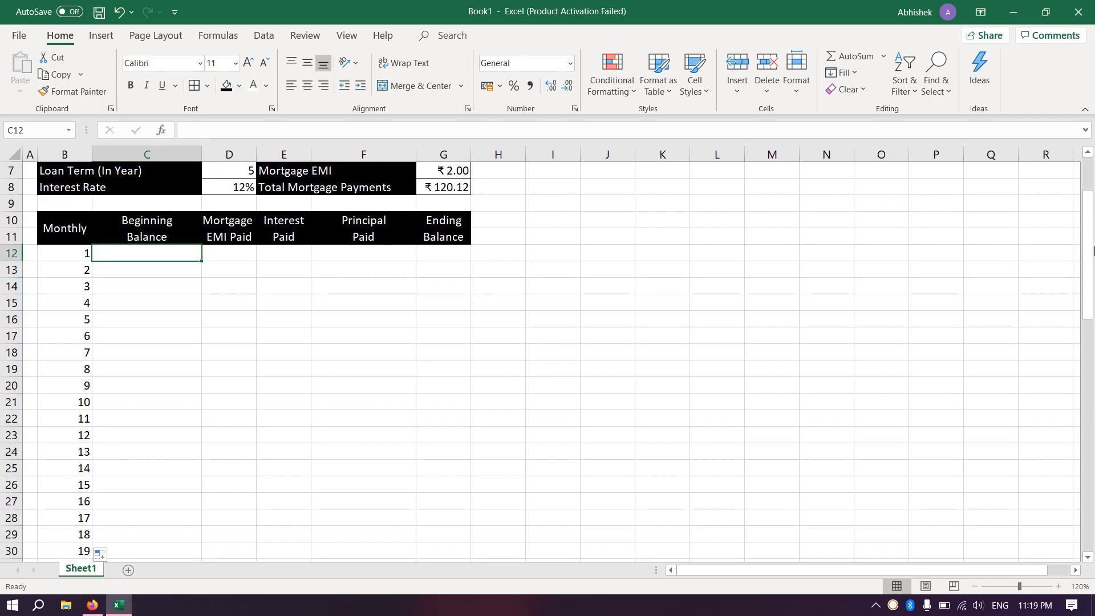
left_click(975, 586)
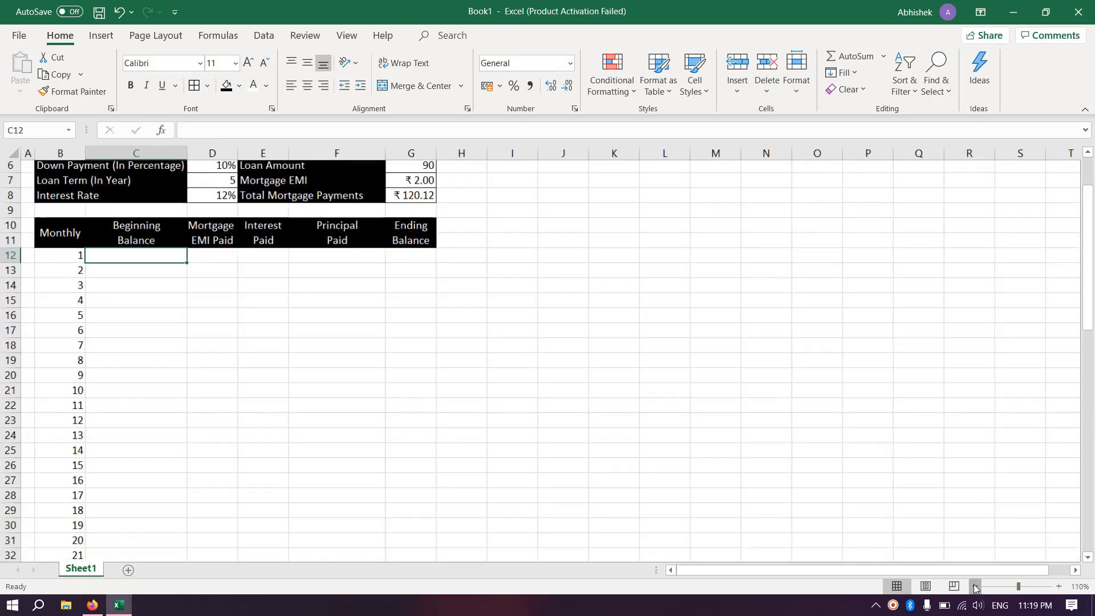
left_click_drag(1091, 262, 1091, 233)
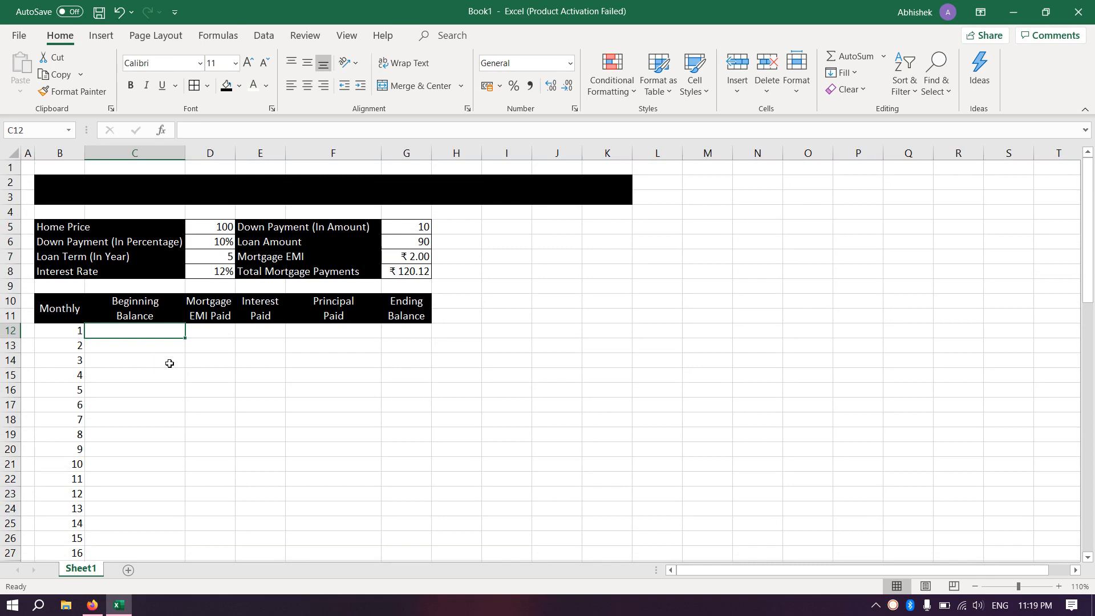
type("=")
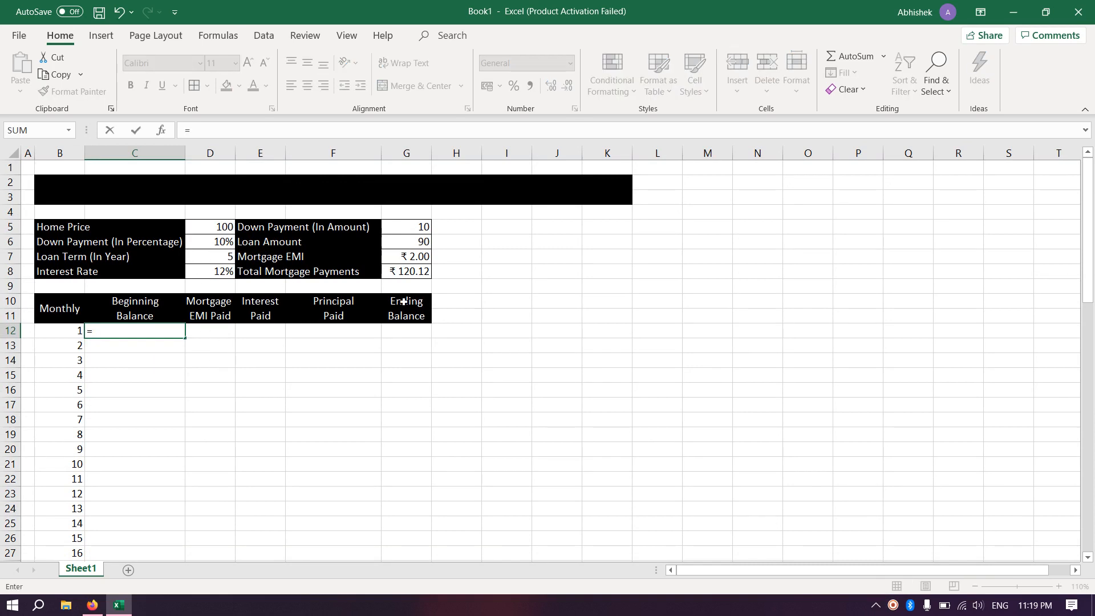
left_click(413, 242)
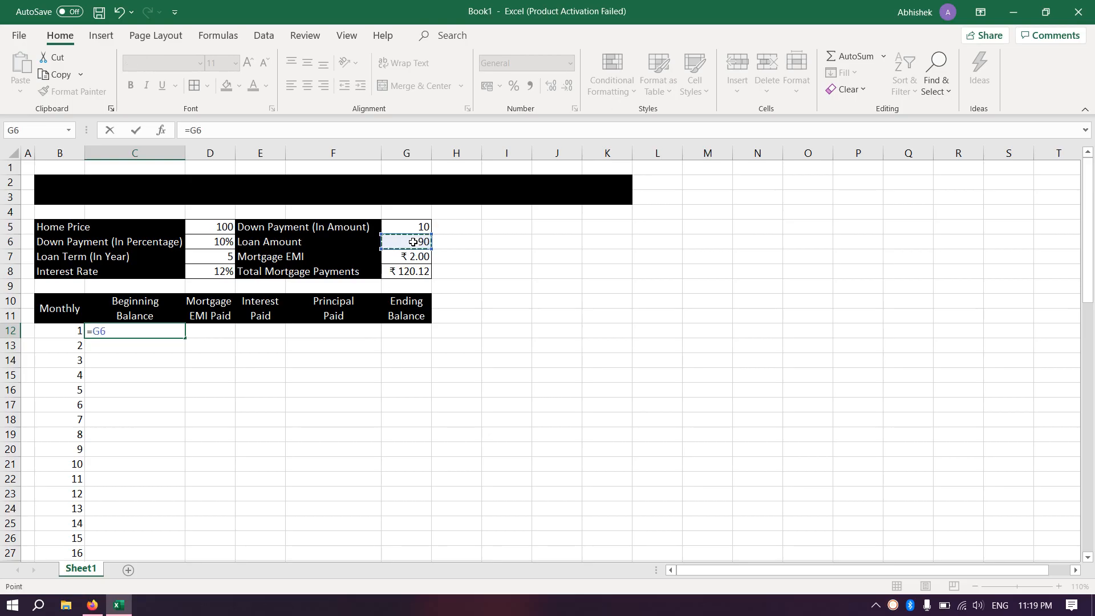
key("Return")
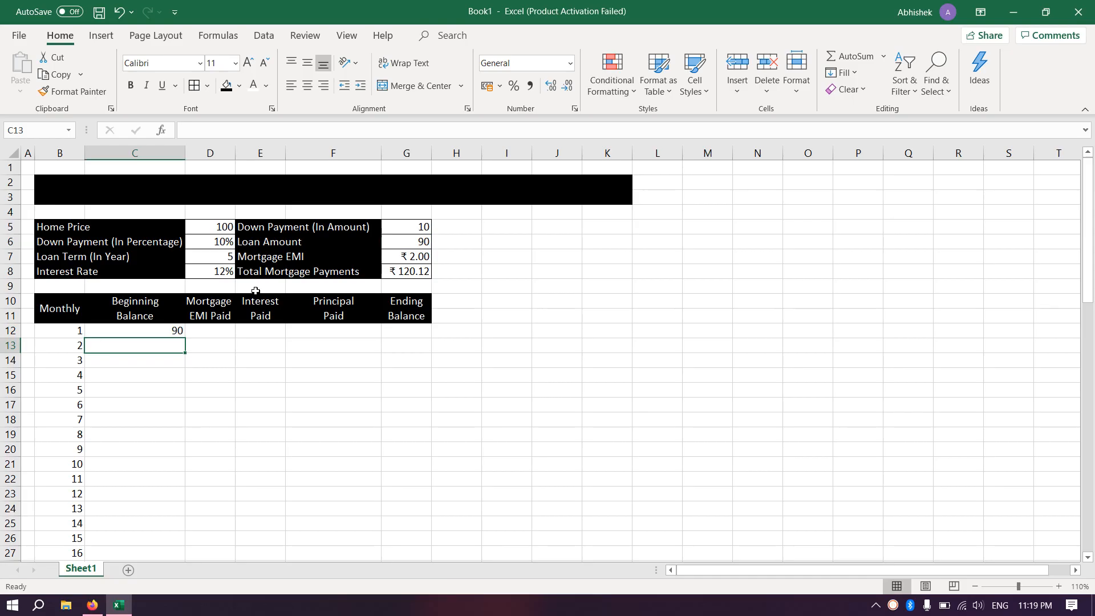
- Link the first month's Mortgage EMI Paid in D12 to the Mortgage EMI with the absolute reference =$G$7
left_click(214, 335)
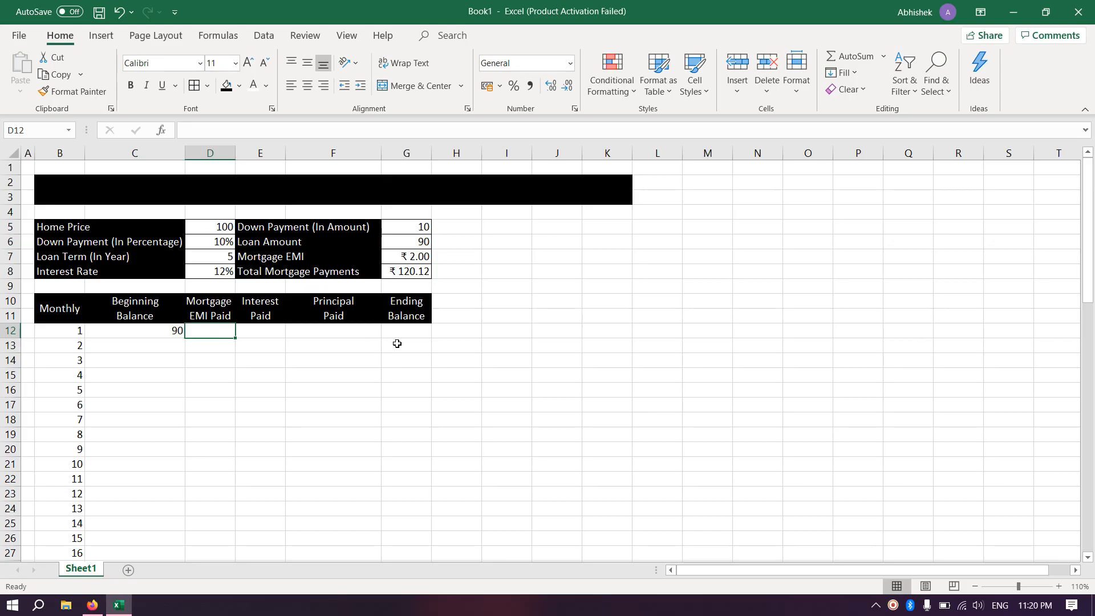
type("=")
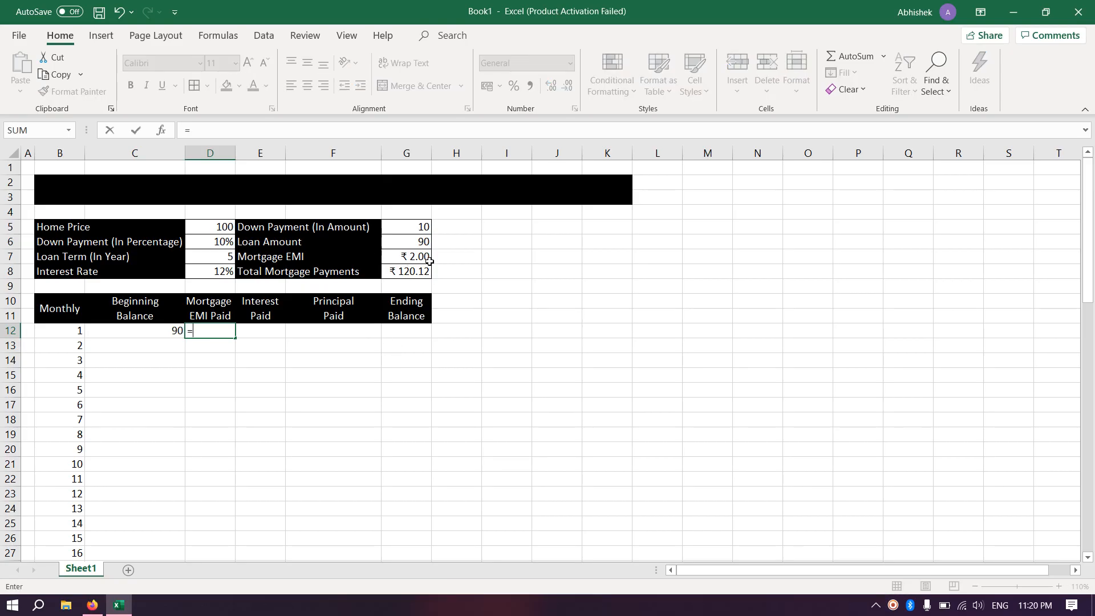
left_click(422, 256)
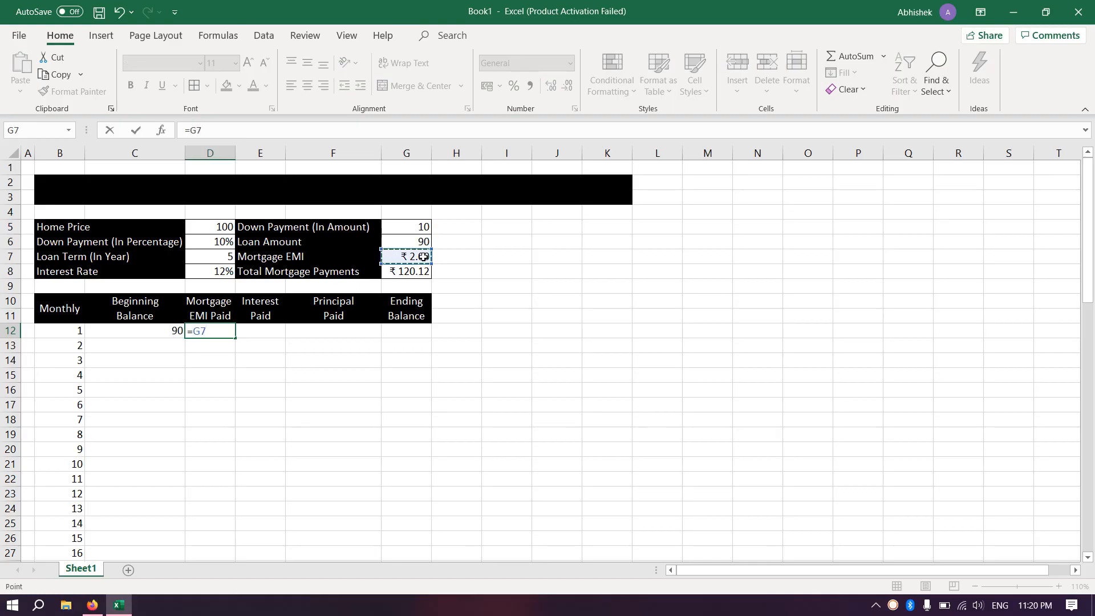
key("F4")
key("Return")
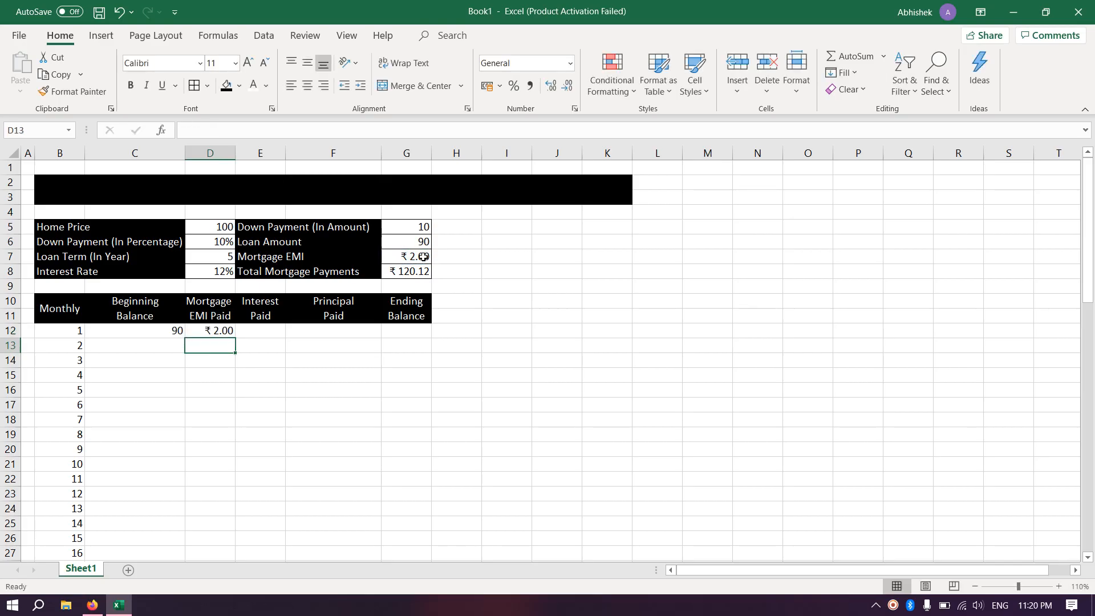
key("Up")
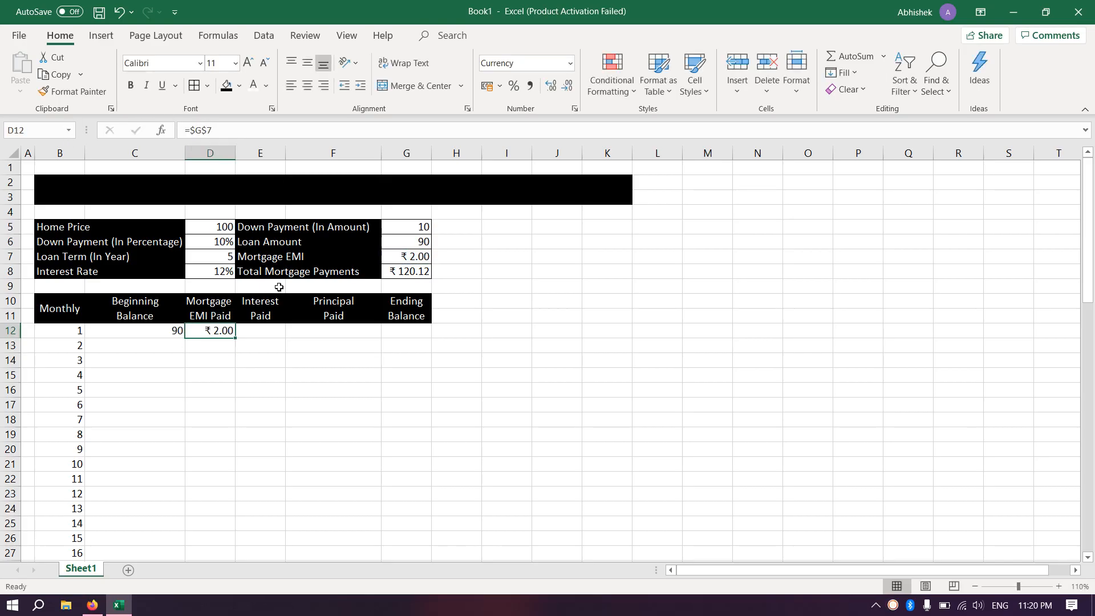
- Calculate the first month's Interest Paid in E12 with the formula =C12*$D$8/12
left_click(276, 330)
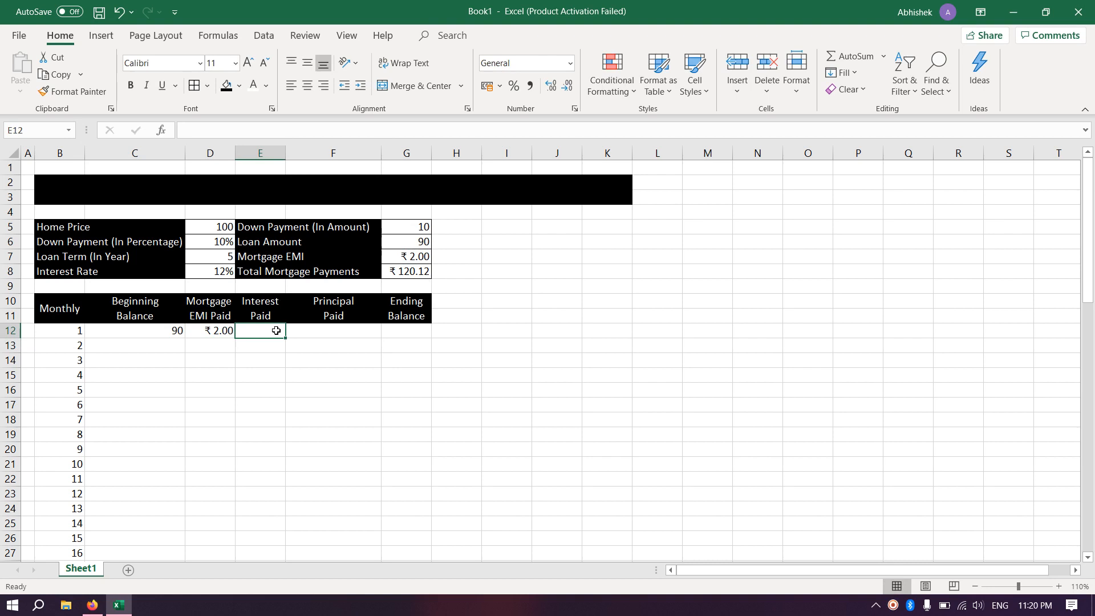
type("=")
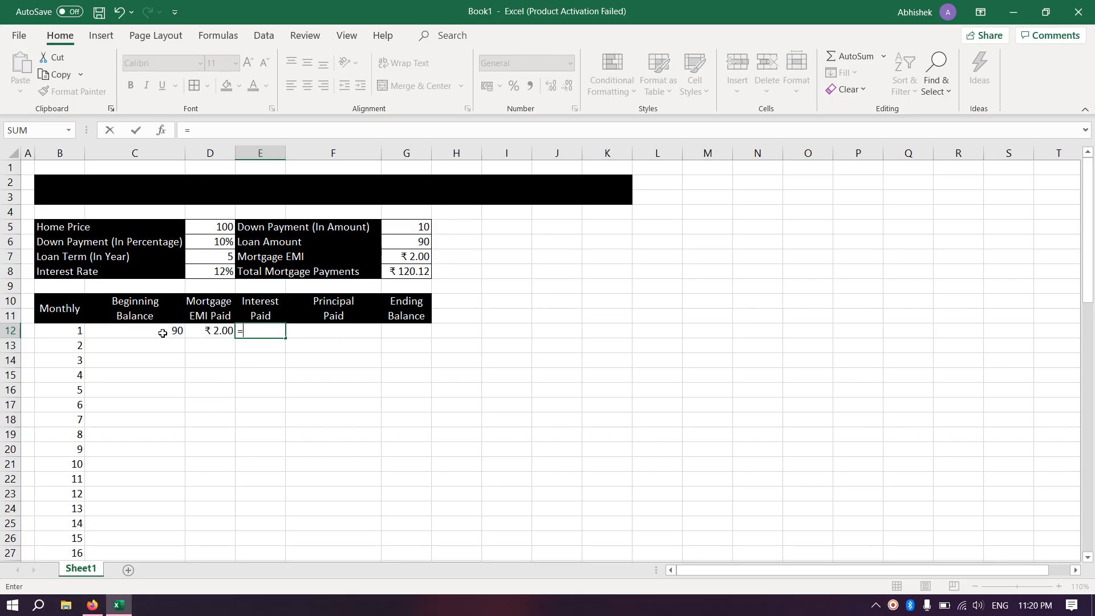
left_click(162, 333)
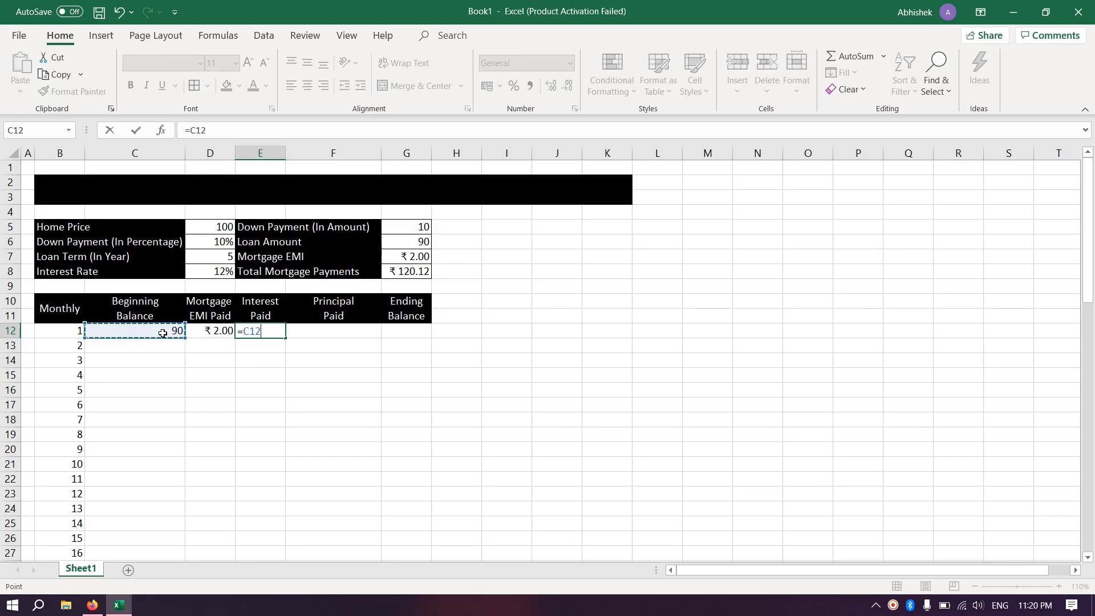
type("*")
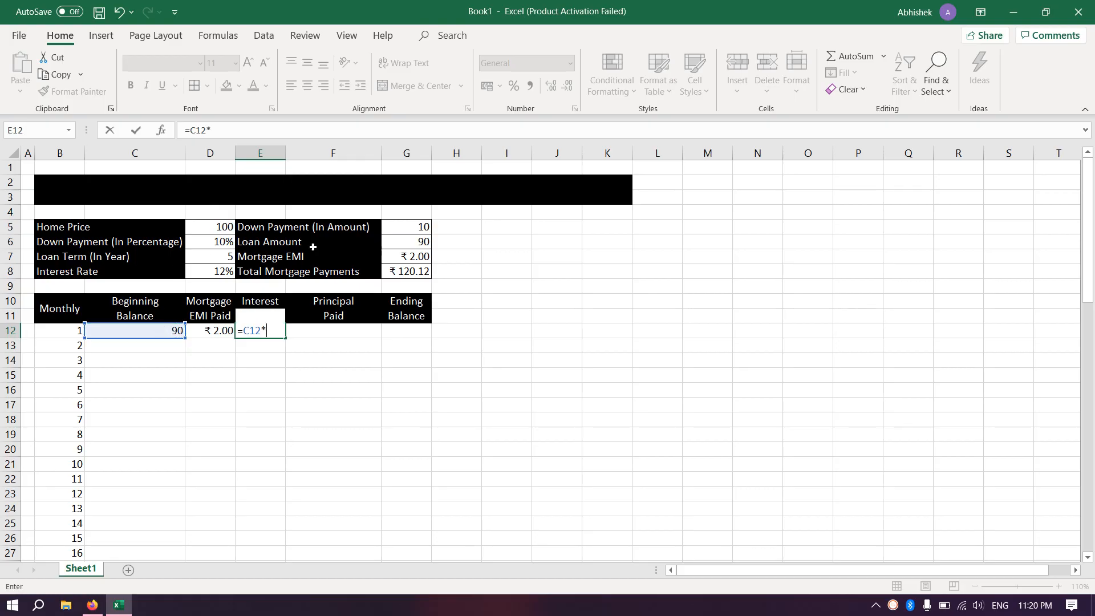
left_click(220, 273)
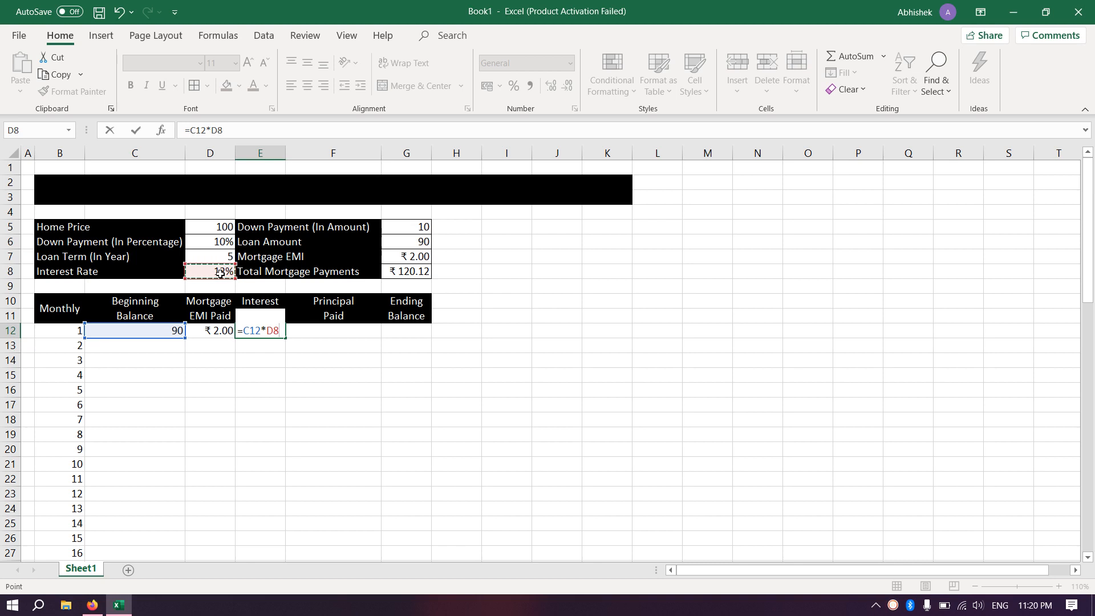
key("F4")
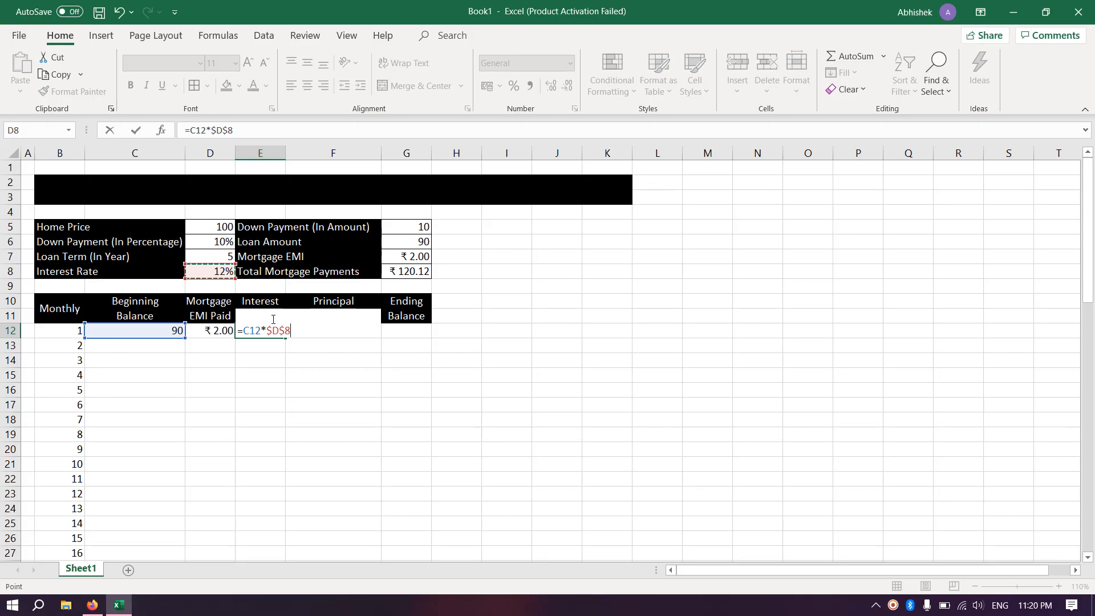
type("/12")
key("Return")
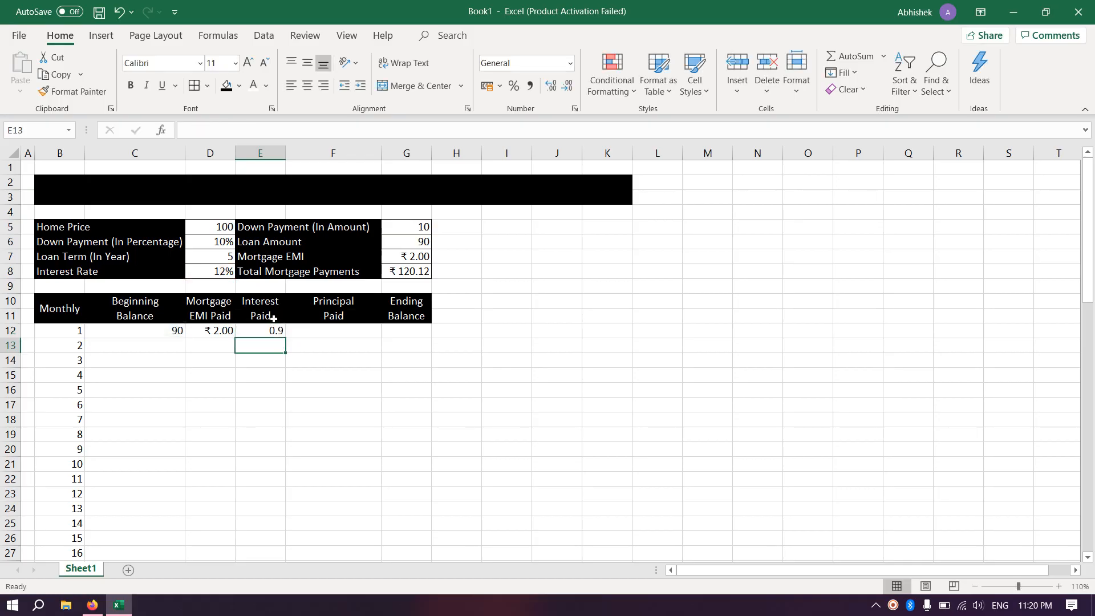
- Calculate the first month's Principal Paid in F12 with the formula =D12-E12
left_click(338, 334)
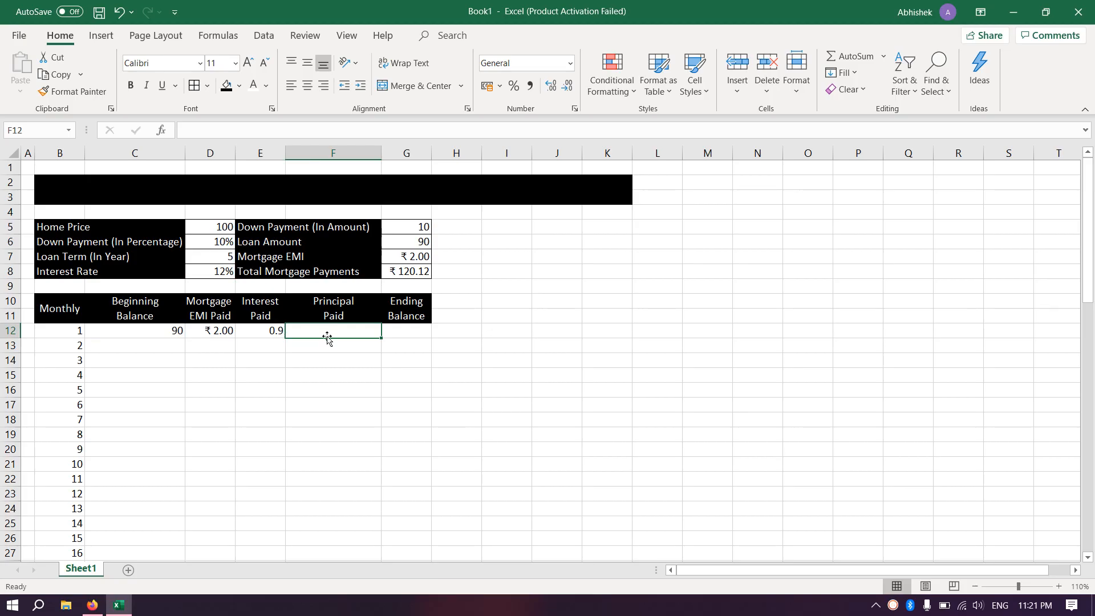
type("=")
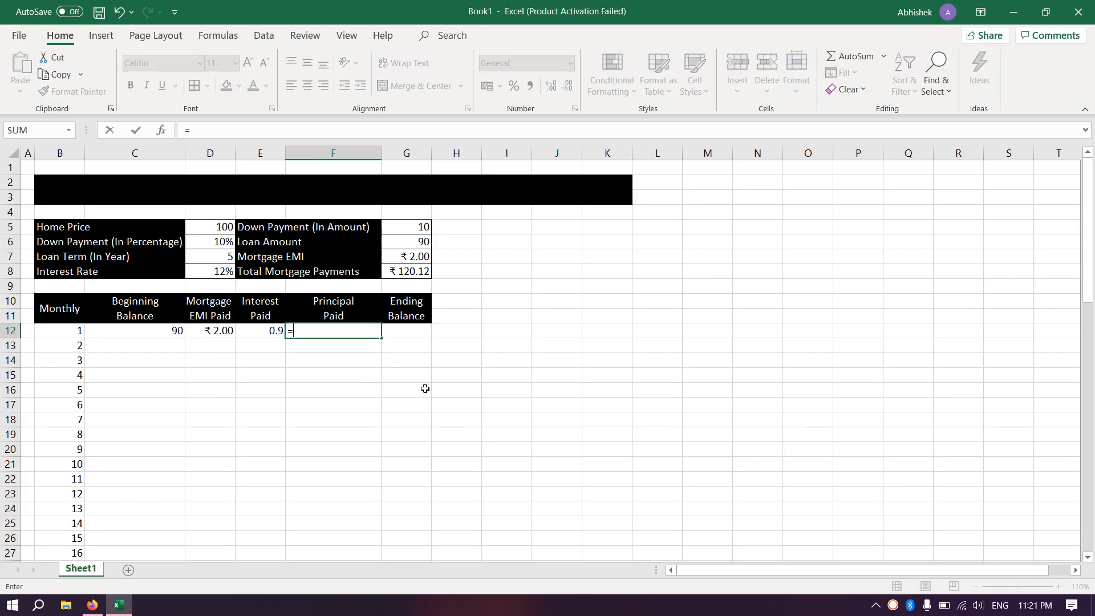
left_click(222, 332)
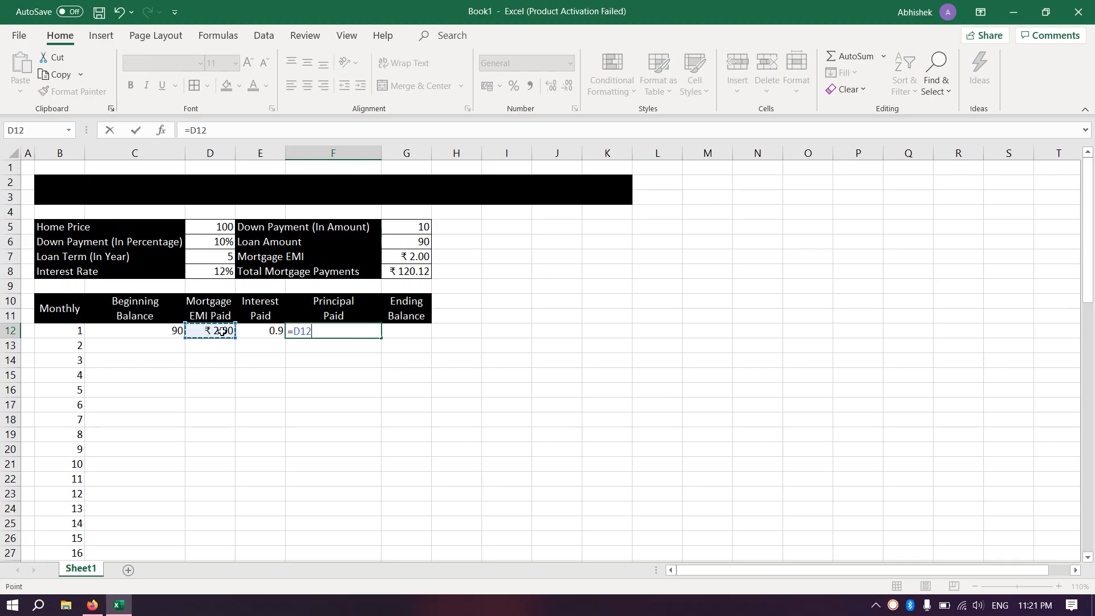
type("-")
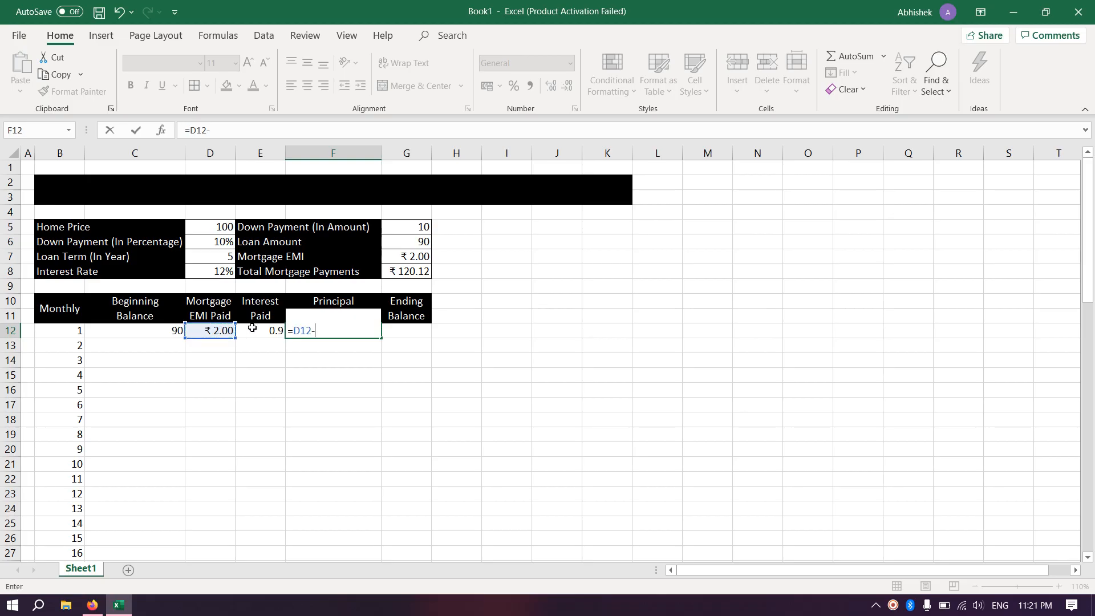
left_click(253, 329)
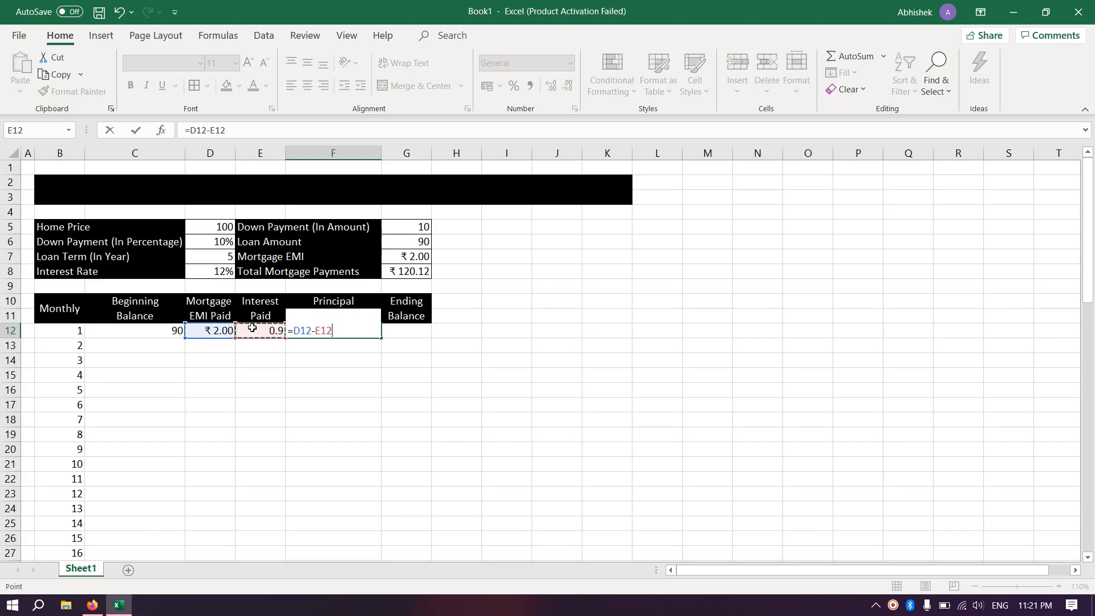
key("Return")
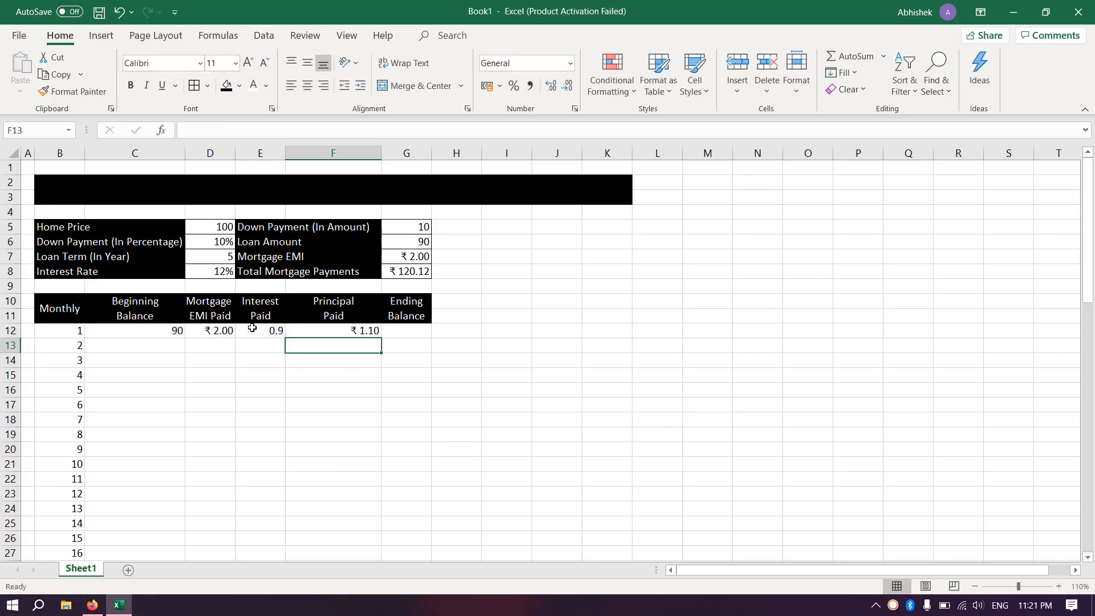
- Widen column G slightly and calculate the first month's Ending Balance in G12 with the formula =C12-F12
left_click(412, 329)
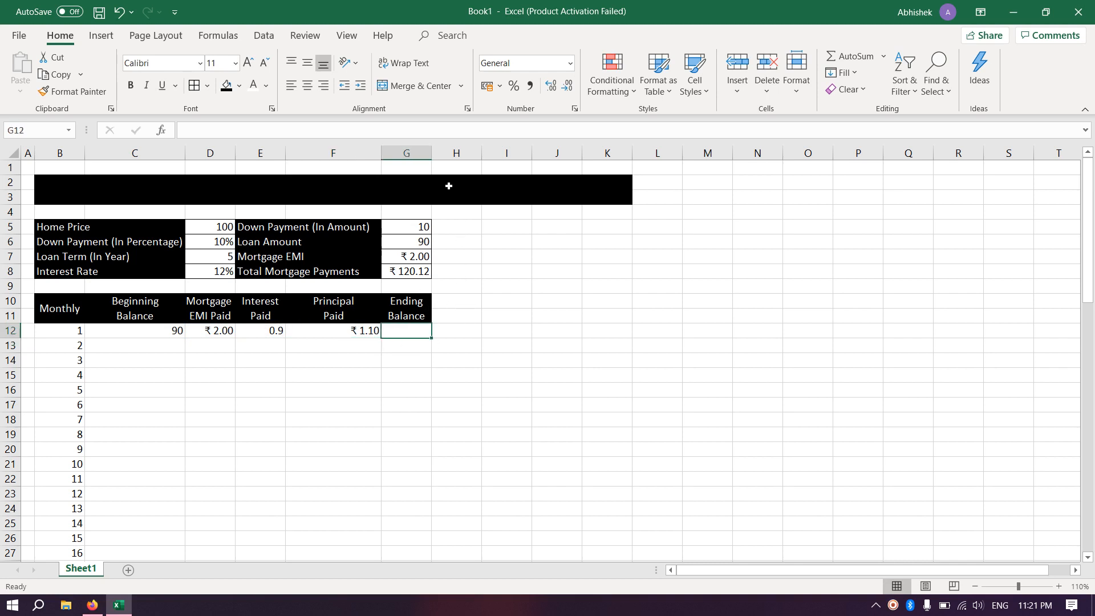
left_click_drag(432, 153, 442, 153)
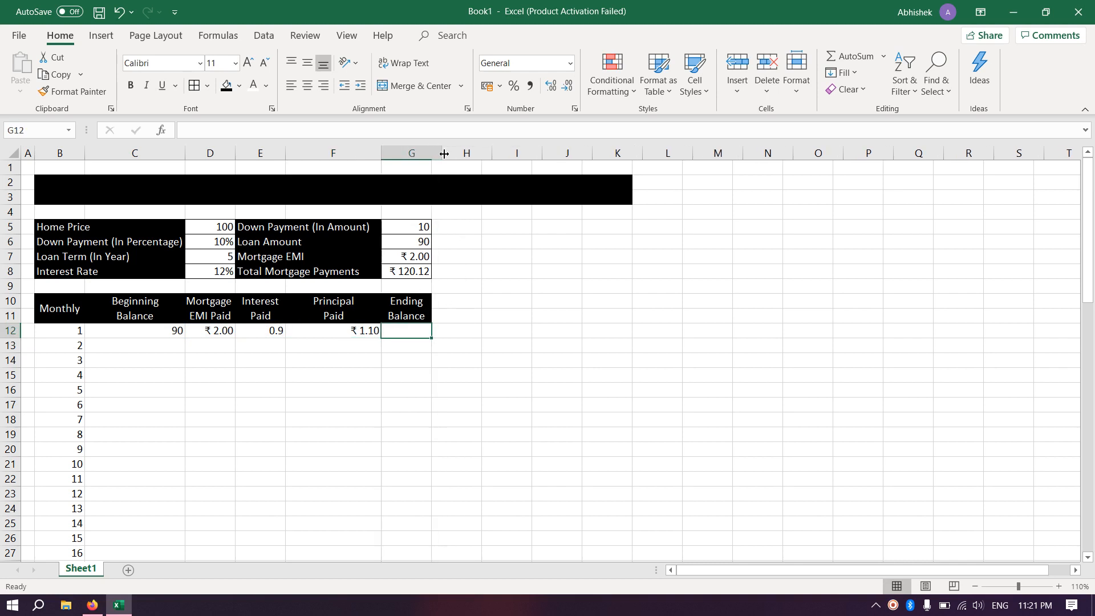
type("=")
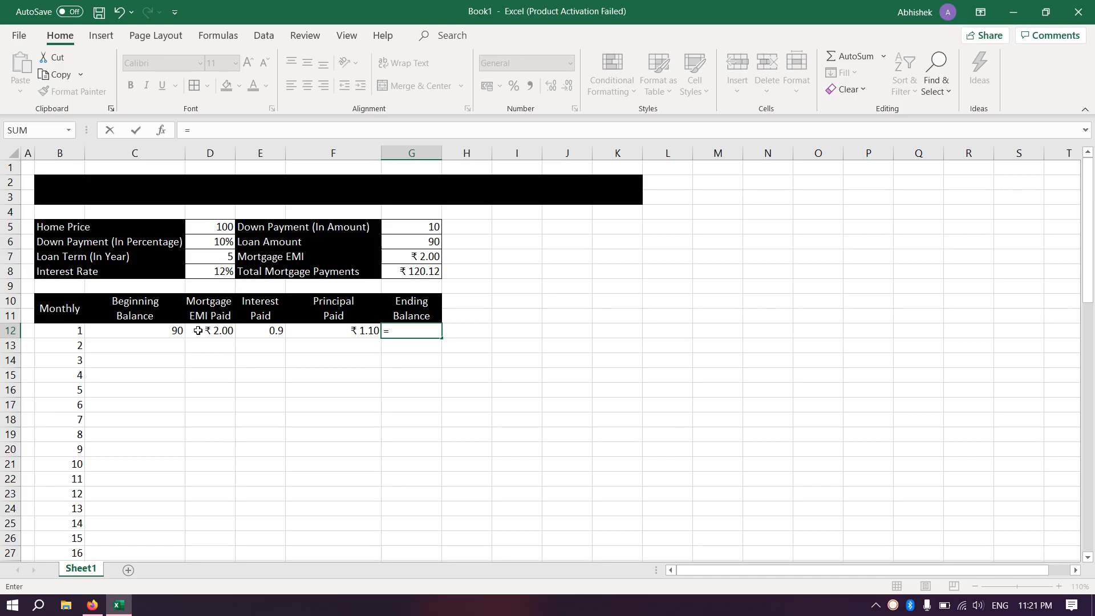
left_click(172, 331)
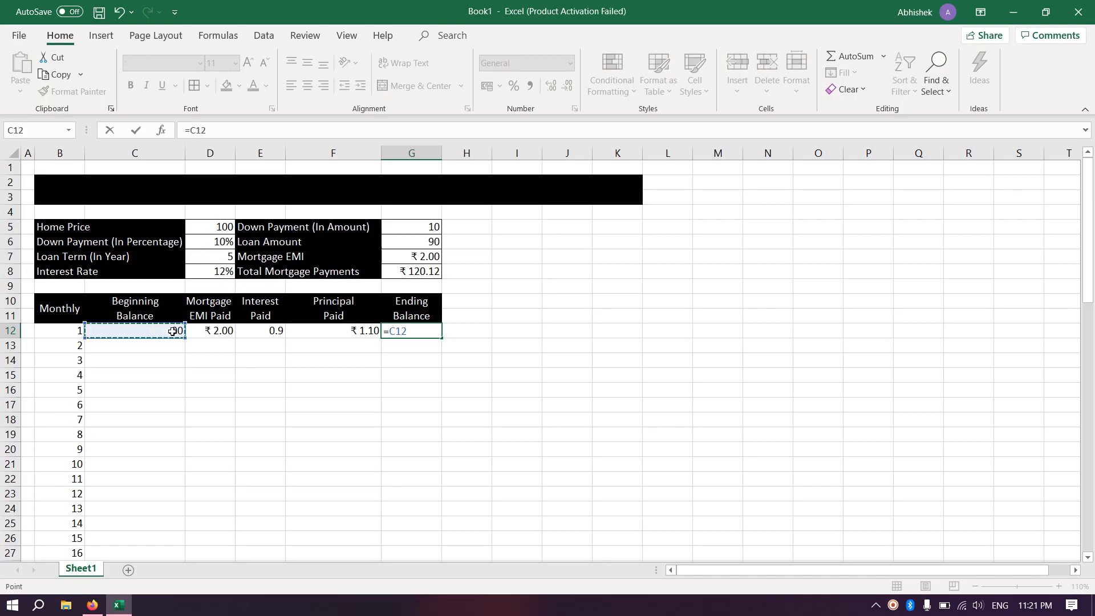
type("-")
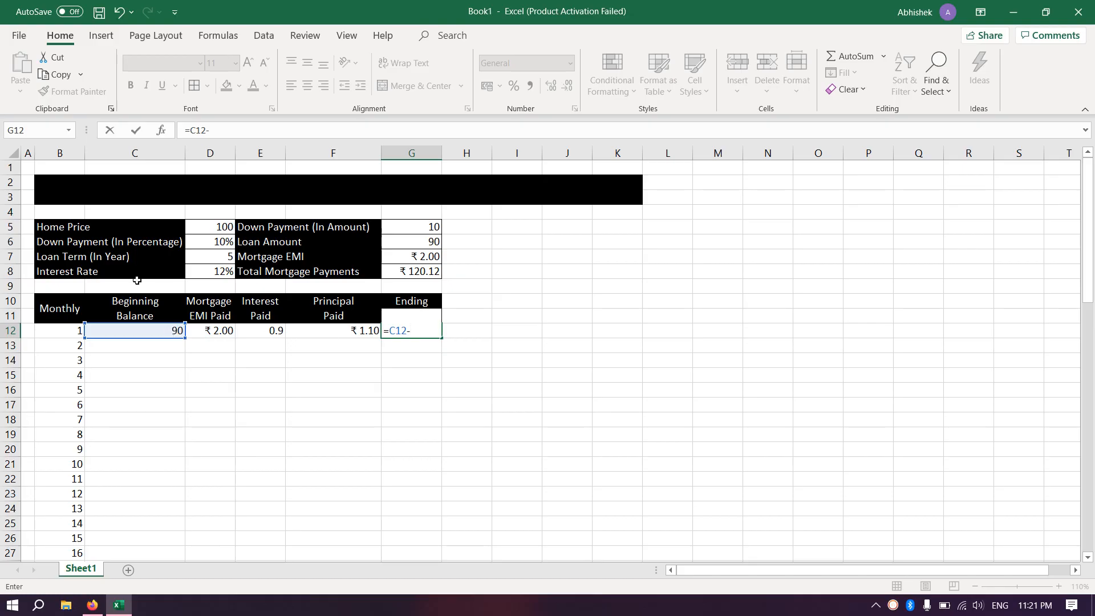
left_click(356, 332)
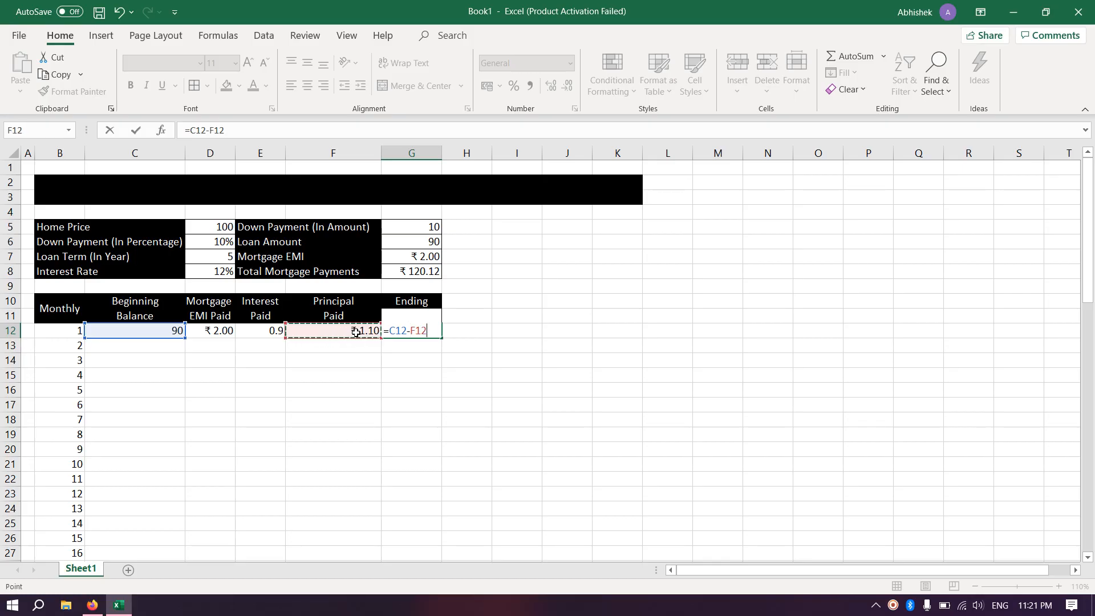
key("Return")
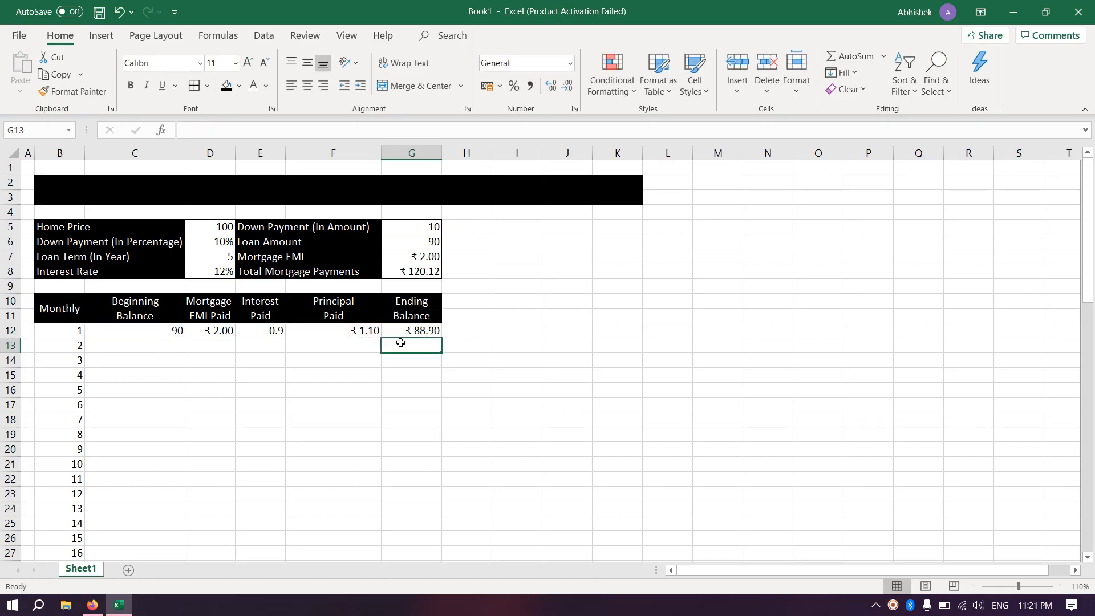
- Link the second month's Beginning Balance in C13 to the first month's Ending Balance with the formula =G12
left_click(141, 343)
type("=")
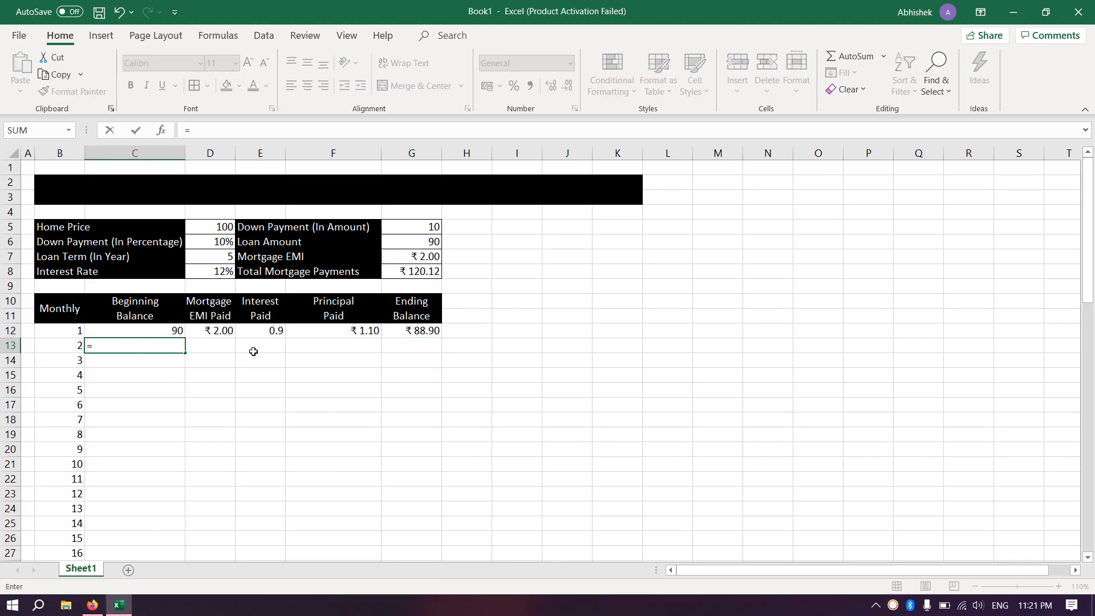
left_click(406, 332)
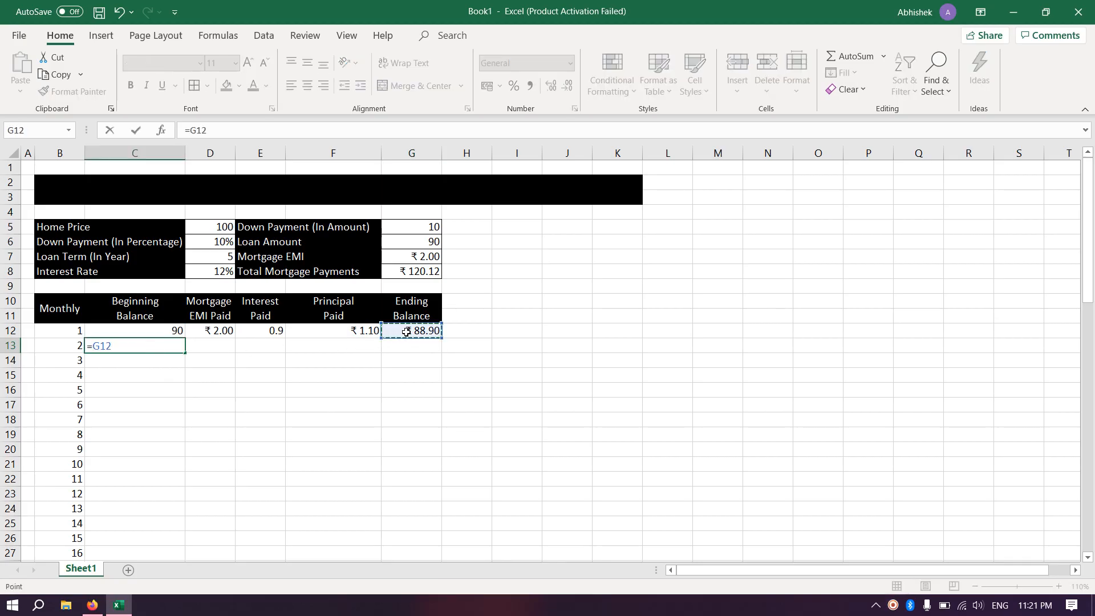
key("Return")
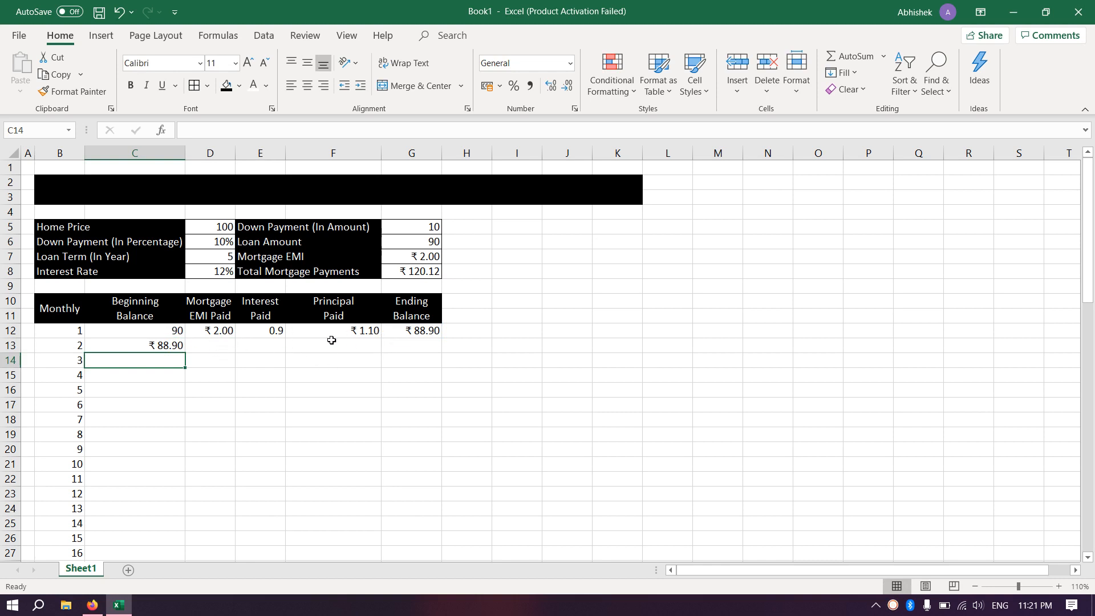
- Copy the formulas in D12:G12 down to row 13 and fill C13:G13 down through row 73
left_click_drag(224, 331, 442, 354)
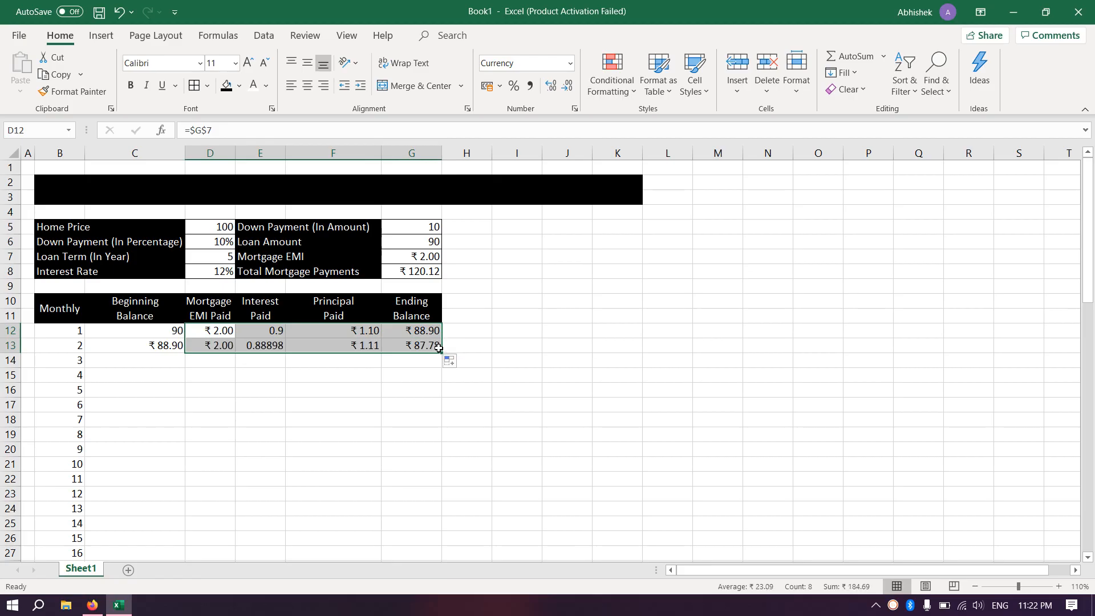
left_click(323, 398)
left_click(140, 345)
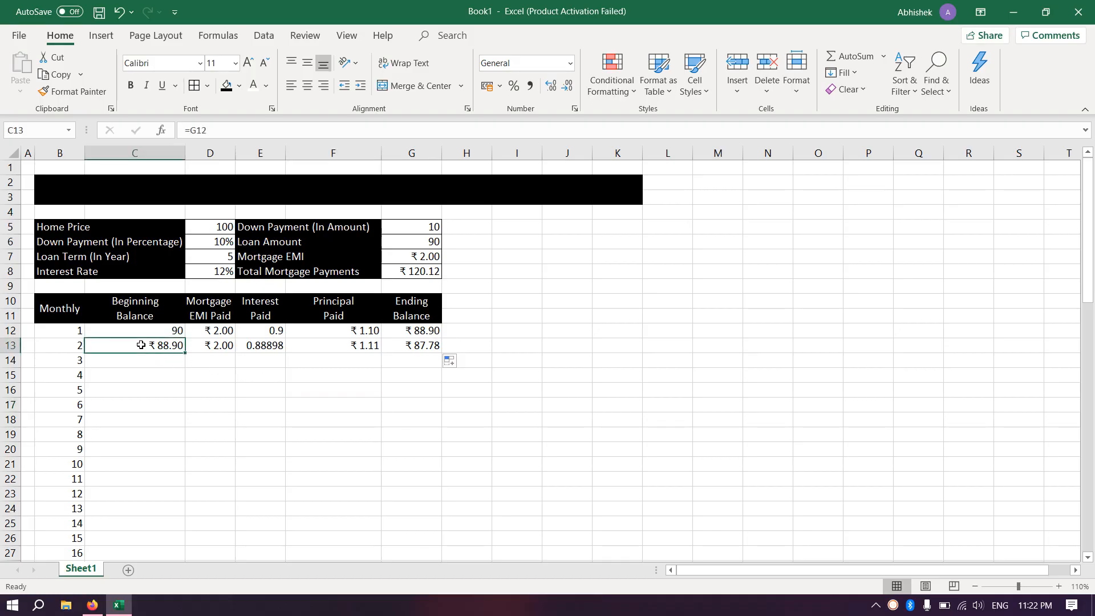
left_click_drag(141, 345, 379, 541)
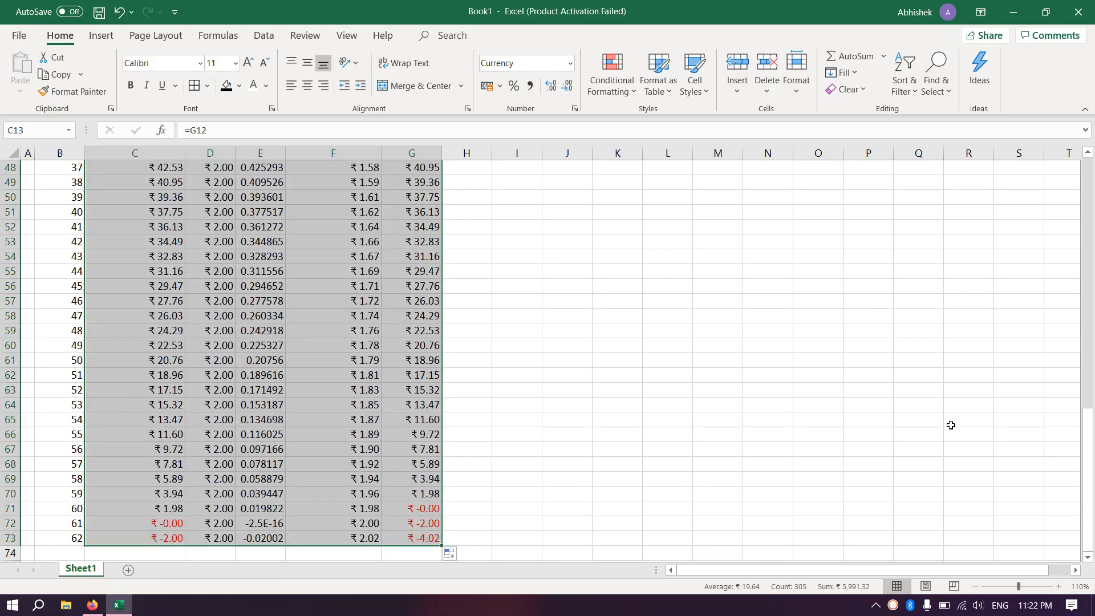
- Select the schedule's EMI, interest, principal and ending balance values in D12:G73
left_click_drag(1087, 453, 1090, 206)
left_click(265, 344)
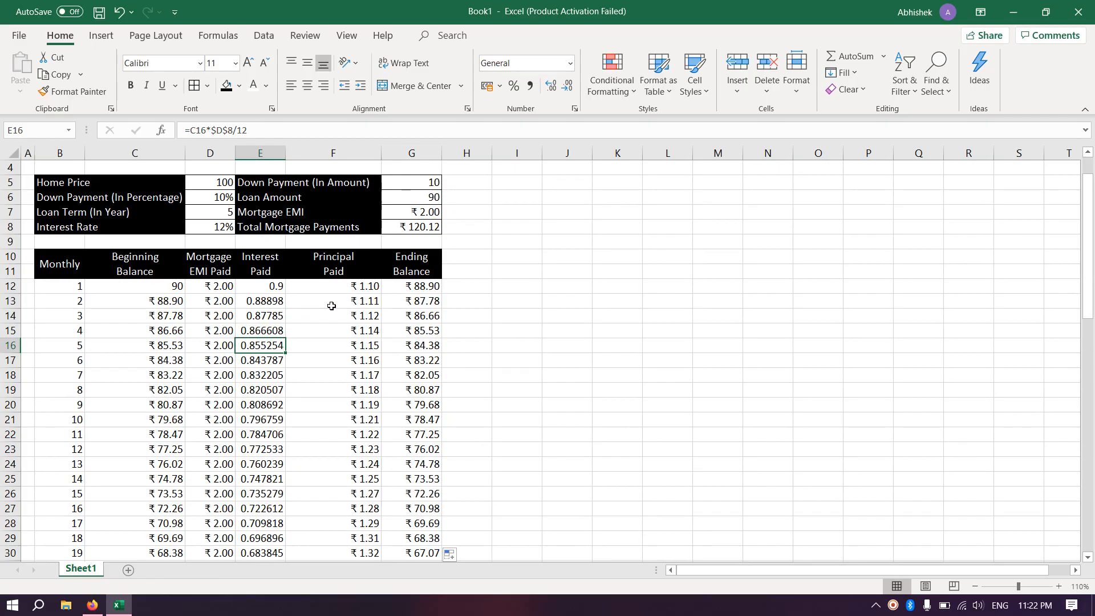
left_click_drag(219, 284, 418, 474)
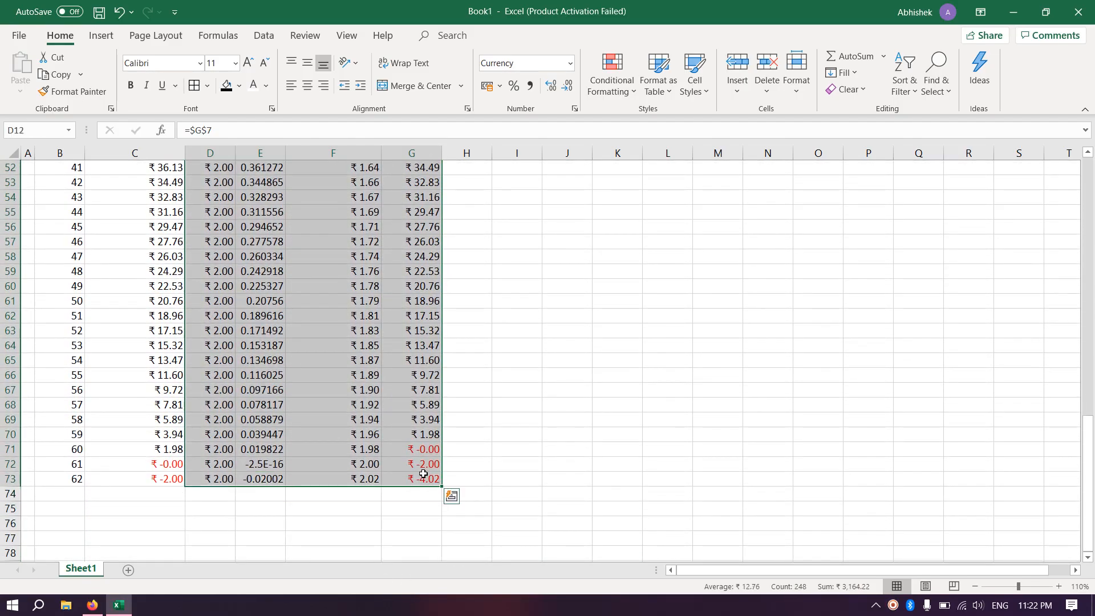
left_click_drag(1090, 437, 1091, 183)
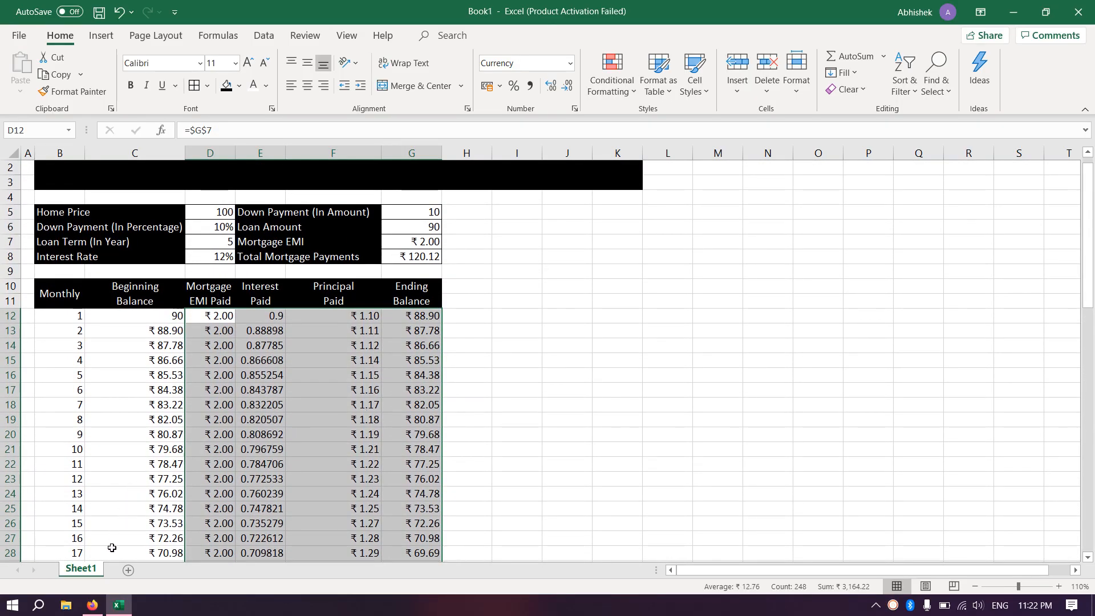
- Switch to Calculator.net in Firefox, recalculate the mortgage to view its Monthly Schedule for comparison, and return to the Excel workbook
mouse_move(93, 606)
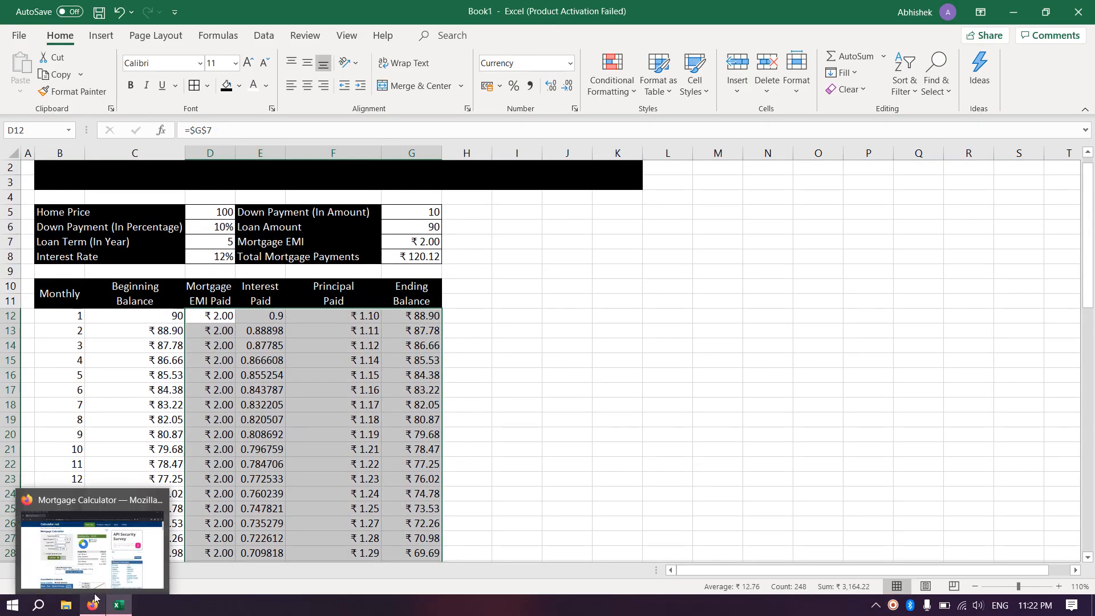
left_click(93, 563)
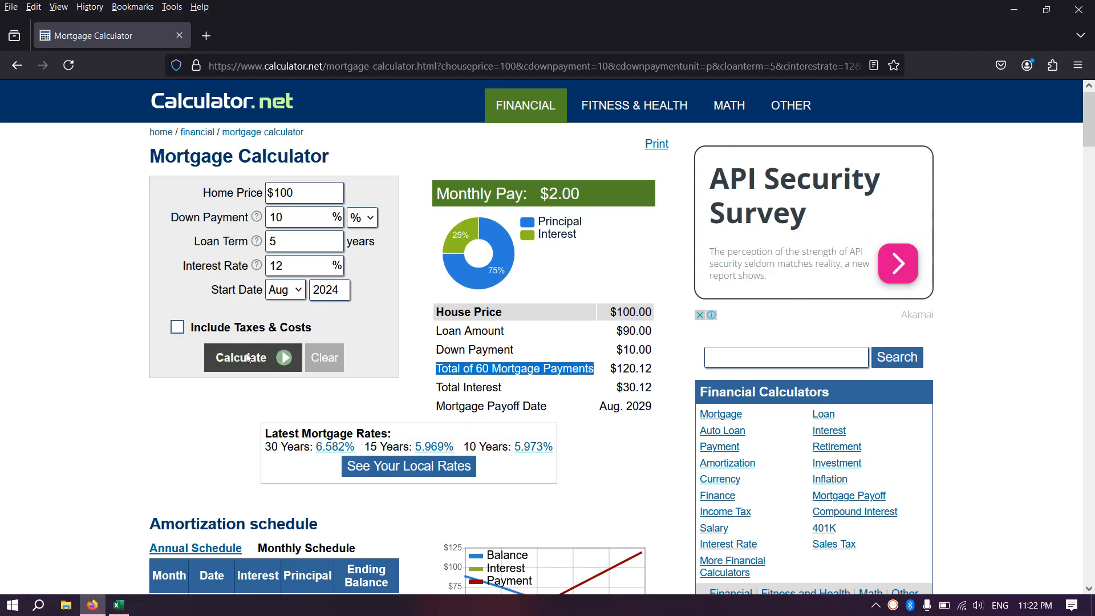
left_click(284, 358)
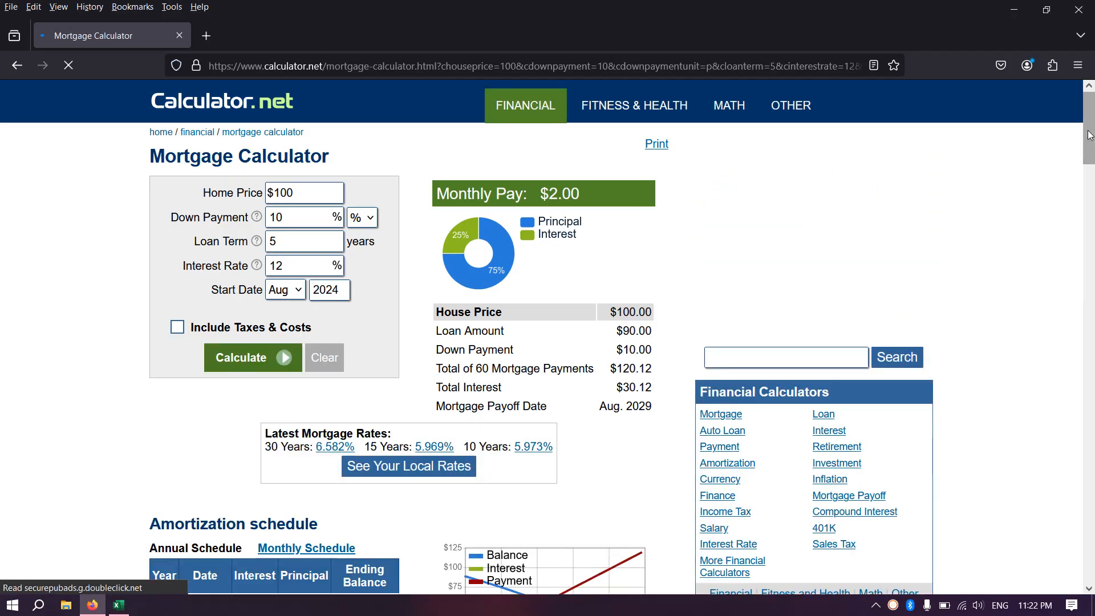
scroll(969, 229, "down", 6)
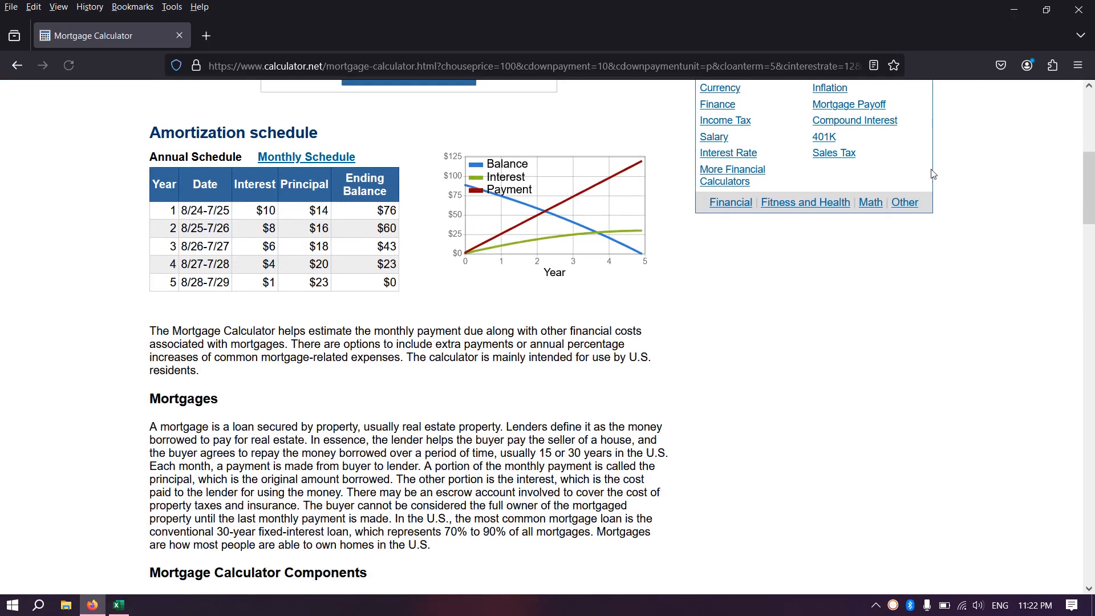
left_click(304, 159)
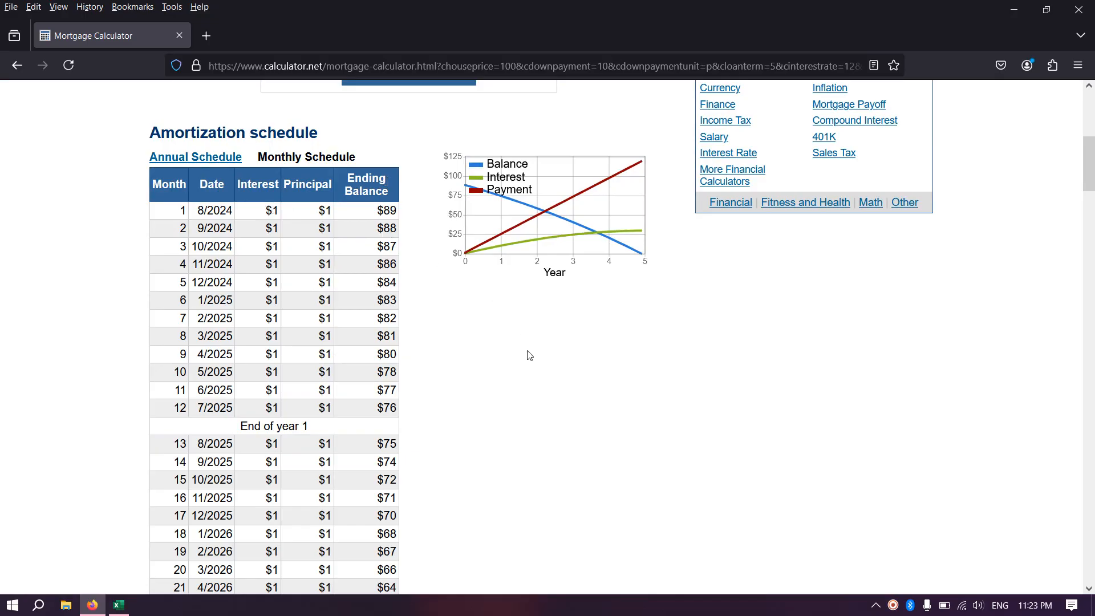
left_click(119, 605)
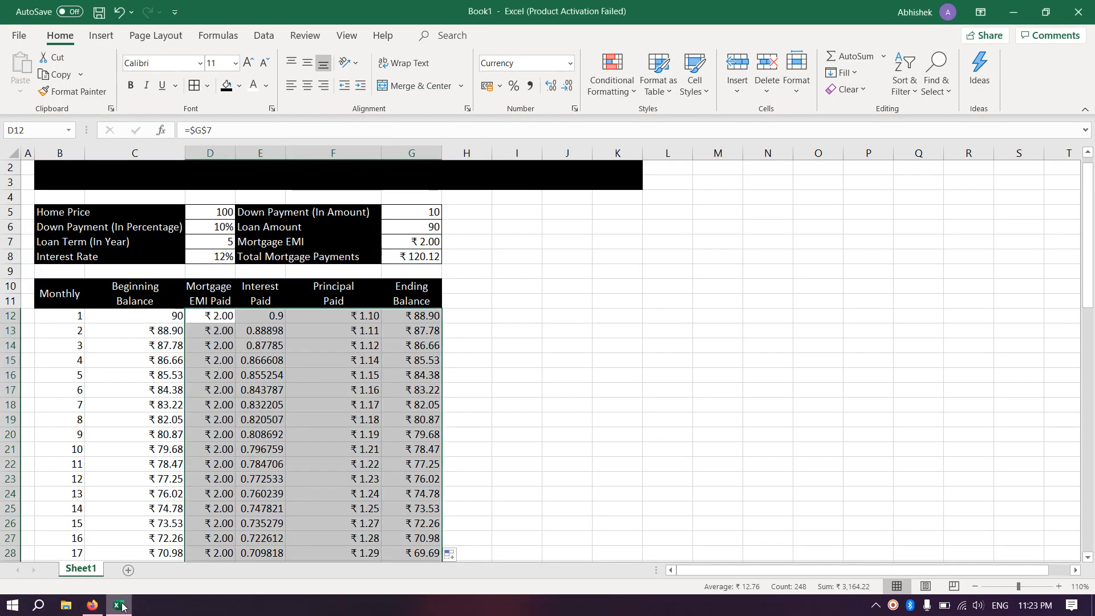
- Reduce the currency values in D12:G73 to zero decimal places and check them against Calculator.net's Monthly Schedule
left_click(564, 89)
left_click(564, 89)
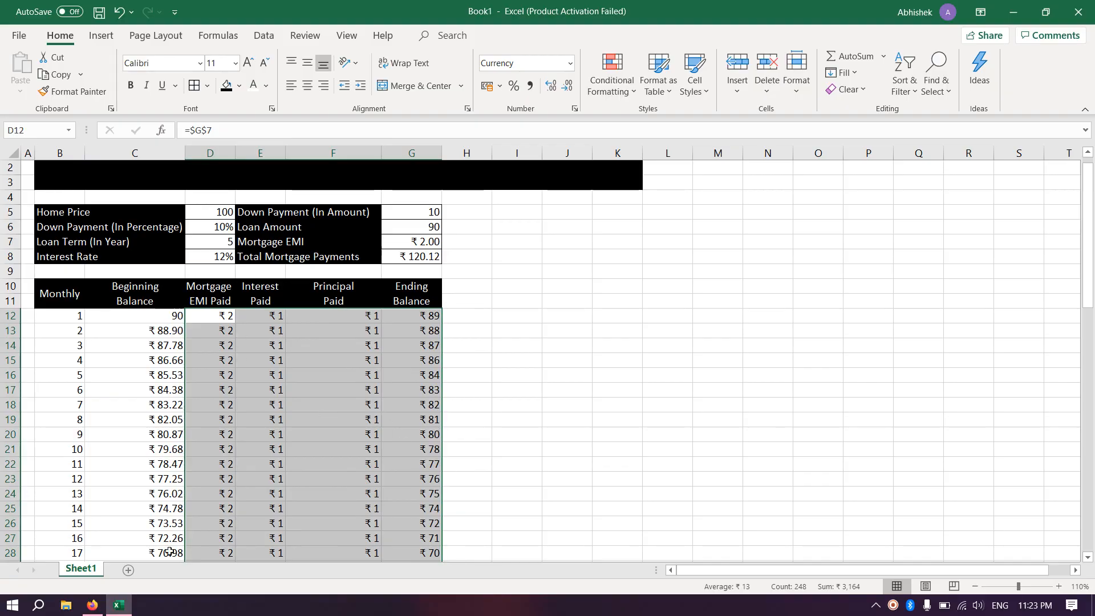
left_click(92, 605)
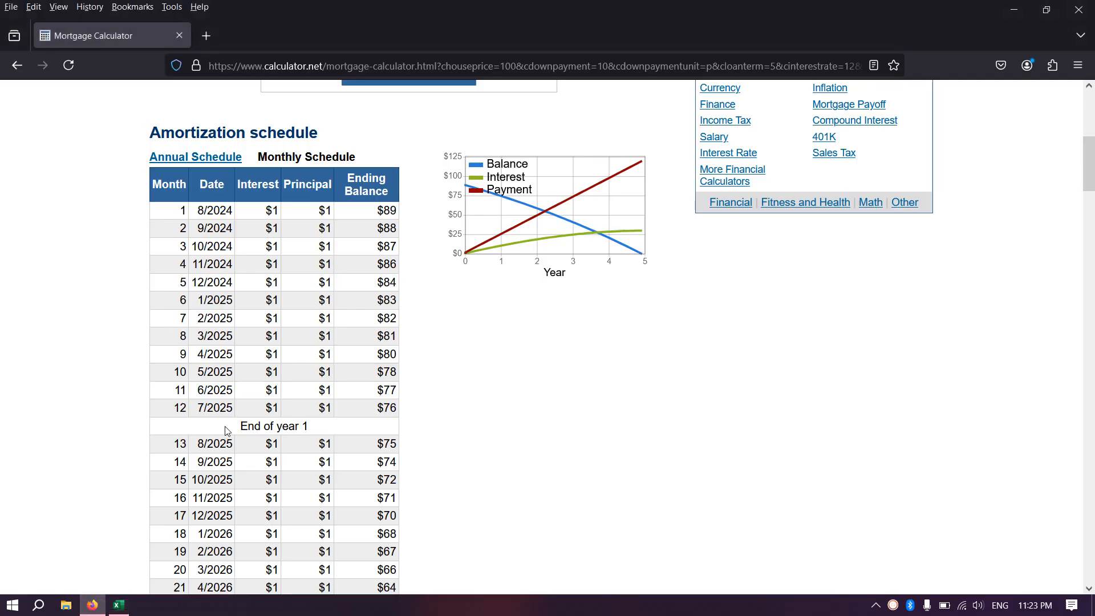
left_click(119, 605)
left_click(511, 359)
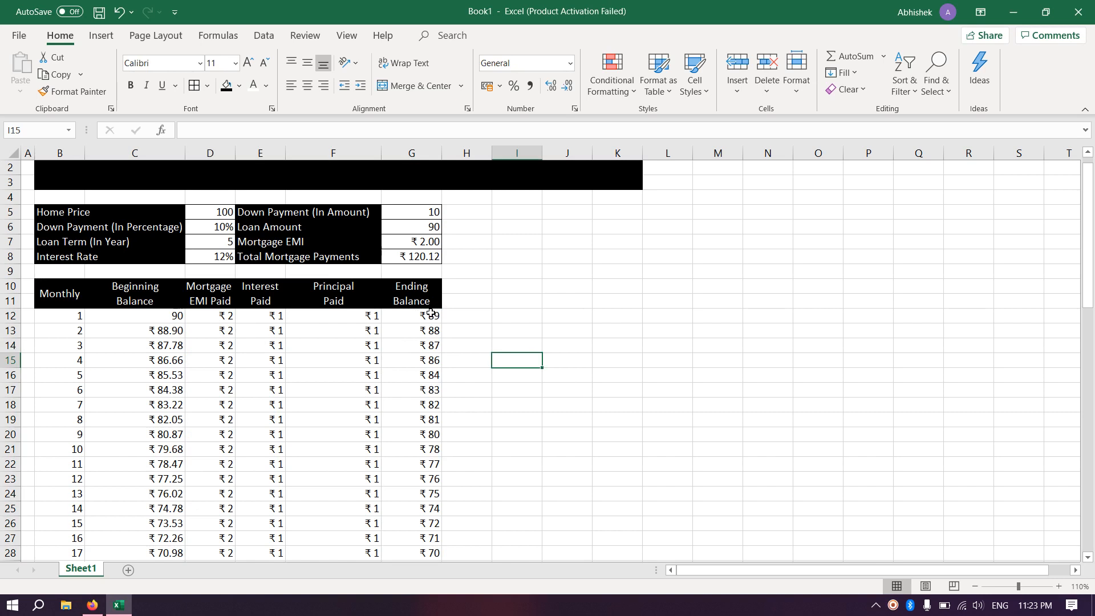
- Restore the Excel window to a smaller, narrower size and place it beside the website's amortization schedule
left_click_drag(1090, 215, 1093, 244)
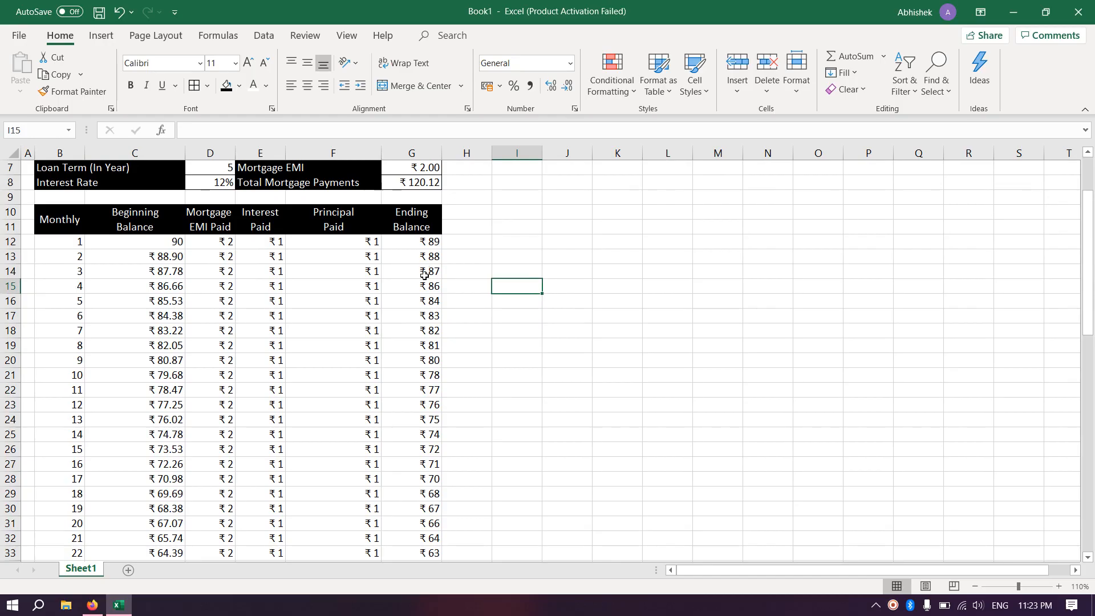
left_click(1045, 12)
left_click_drag(850, 244, 947, 72)
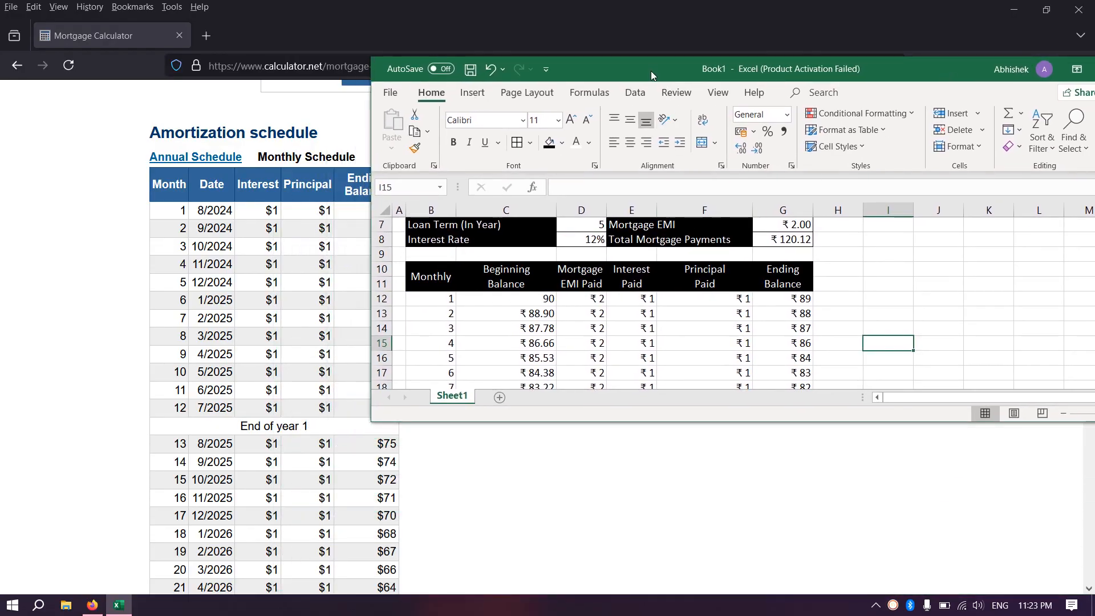
left_click_drag(651, 70, 521, 105)
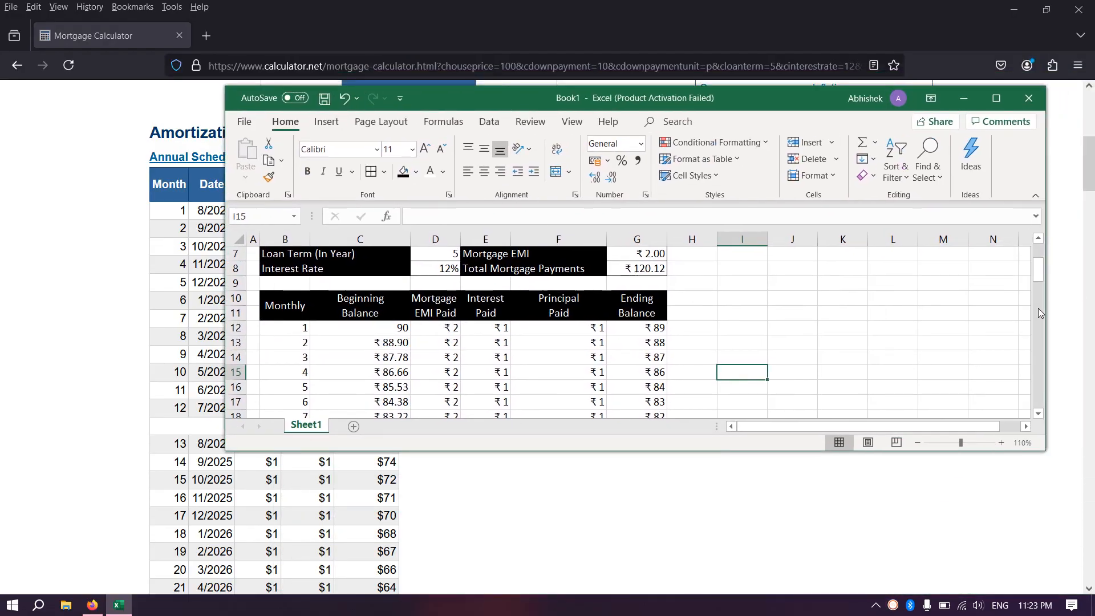
left_click_drag(1047, 308, 762, 308)
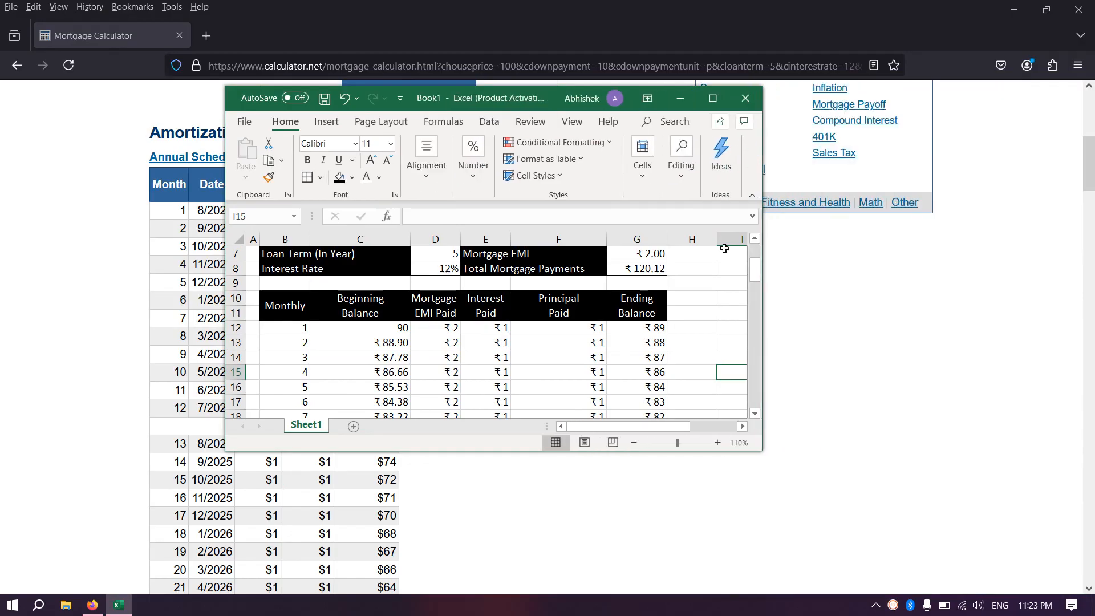
left_click_drag(459, 99, 719, 99)
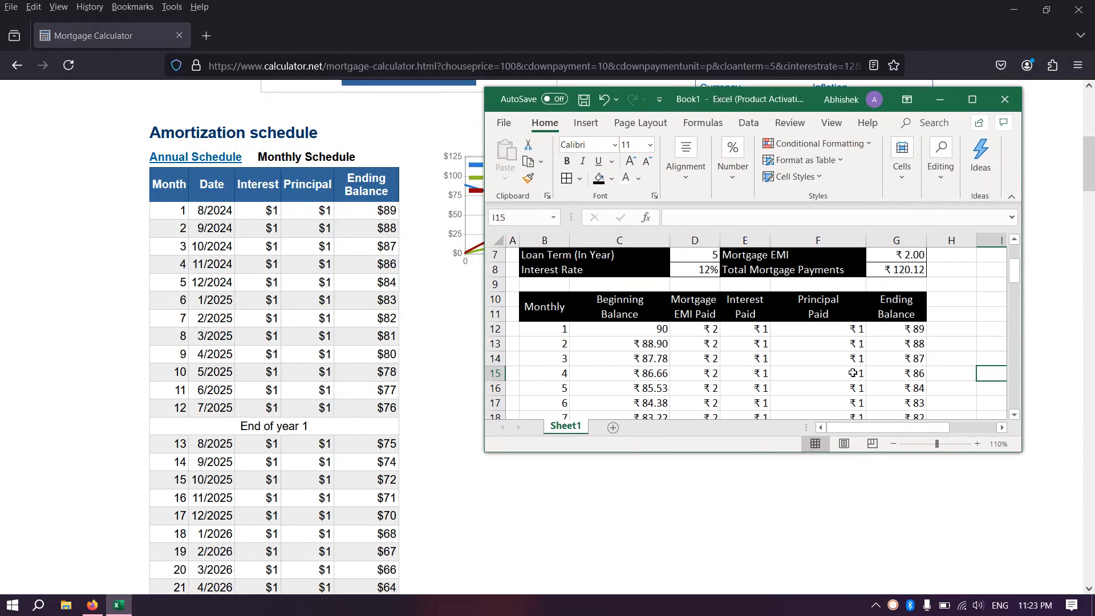
- Compare the Ending Balance values for months 1 to 5 in G12:G16 with the website's Monthly Schedule
left_click(918, 331)
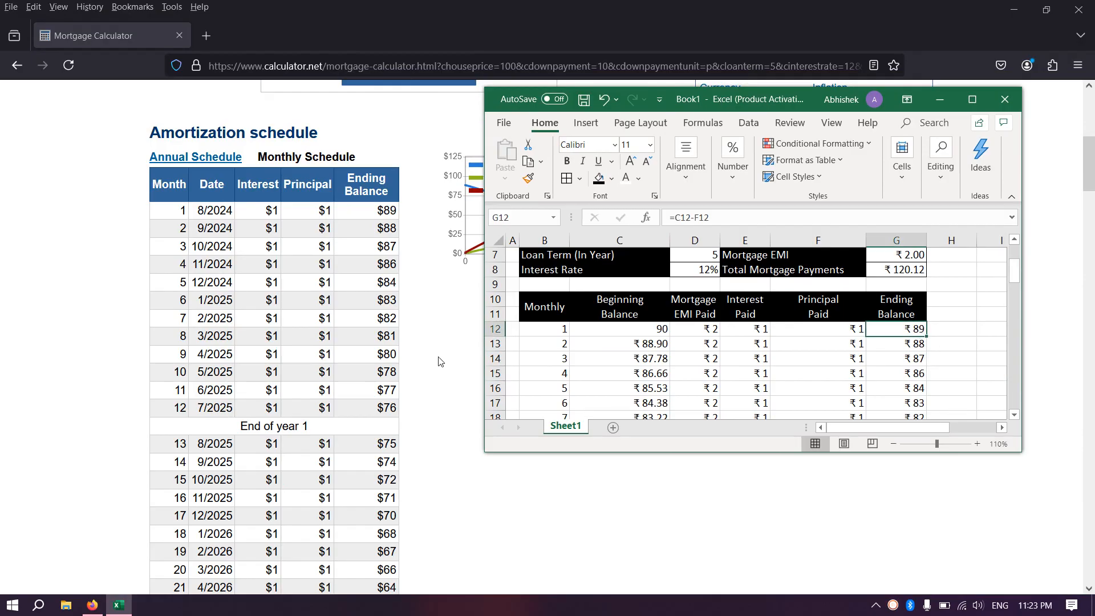
left_click(907, 347)
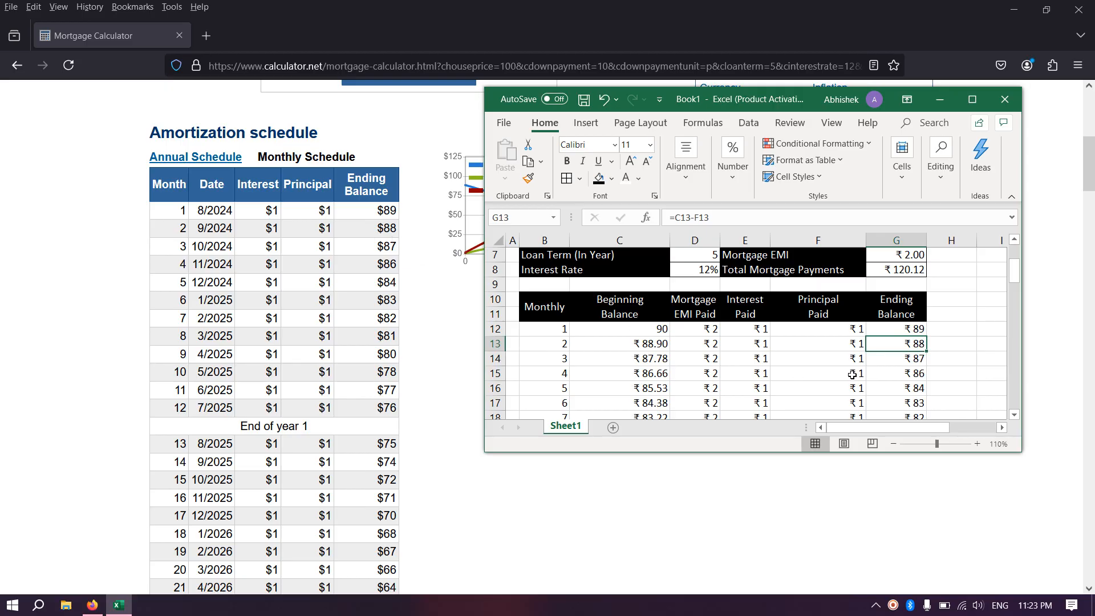
left_click(911, 362)
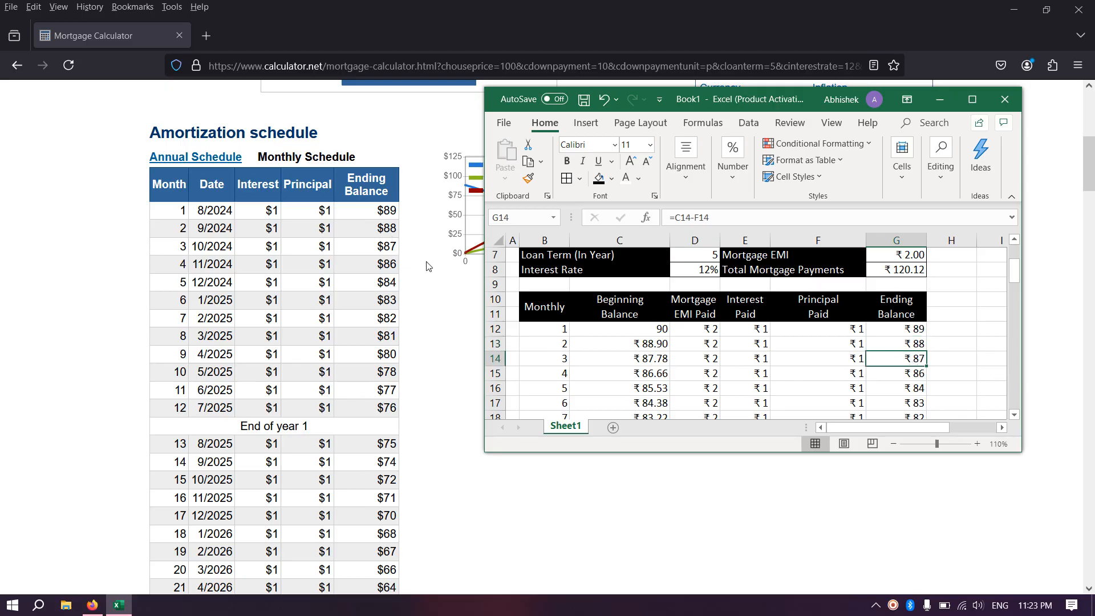
left_click(897, 374)
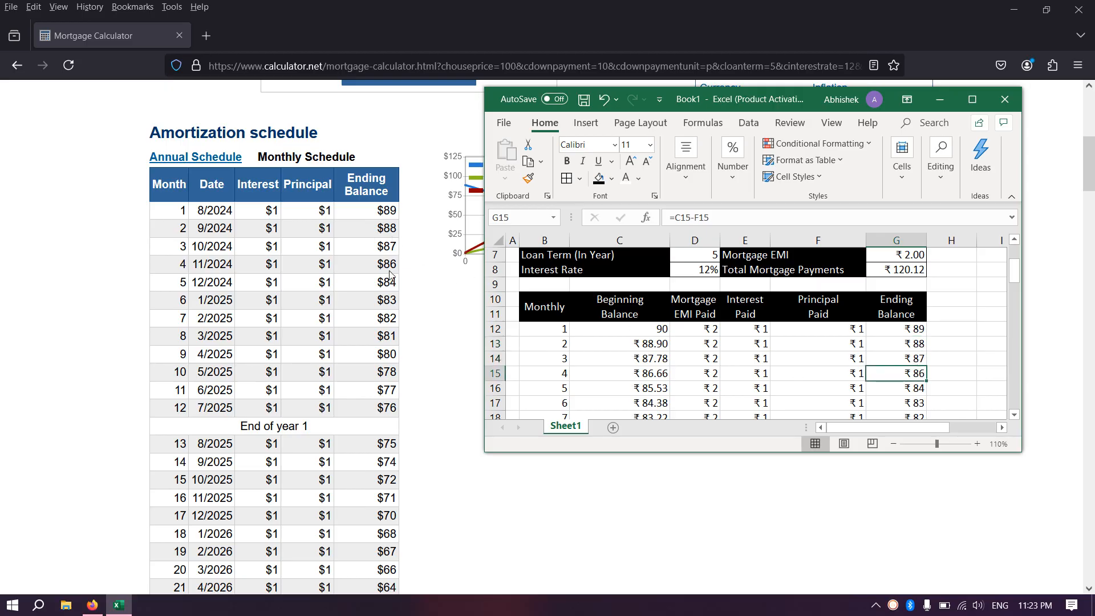
left_click(902, 389)
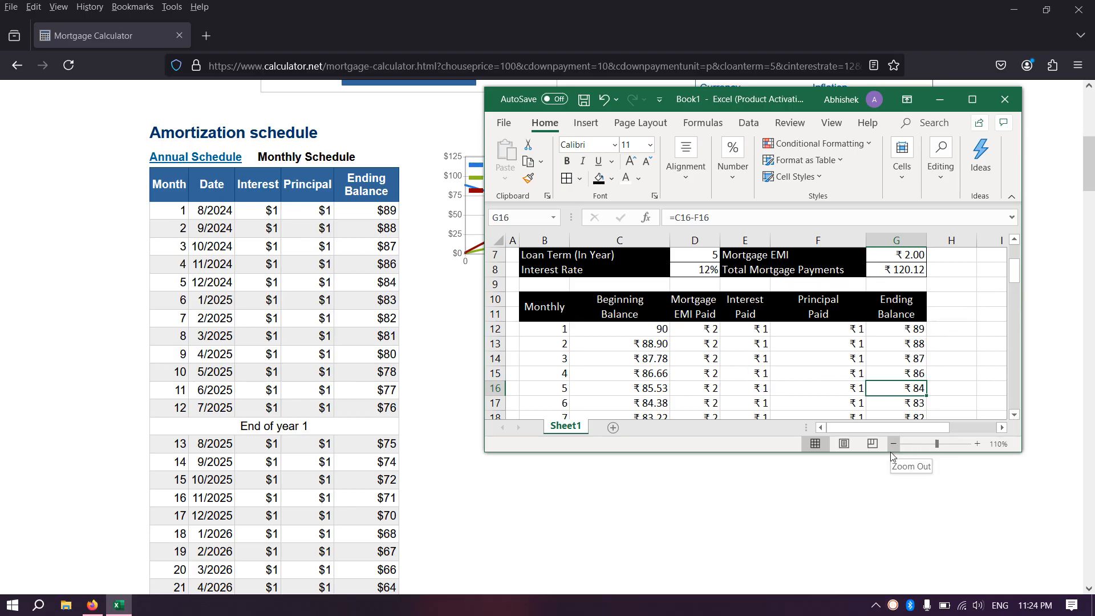
- Raise the Excel window and extend its height so more months show beside the website's schedule
left_click_drag(891, 452, 891, 552)
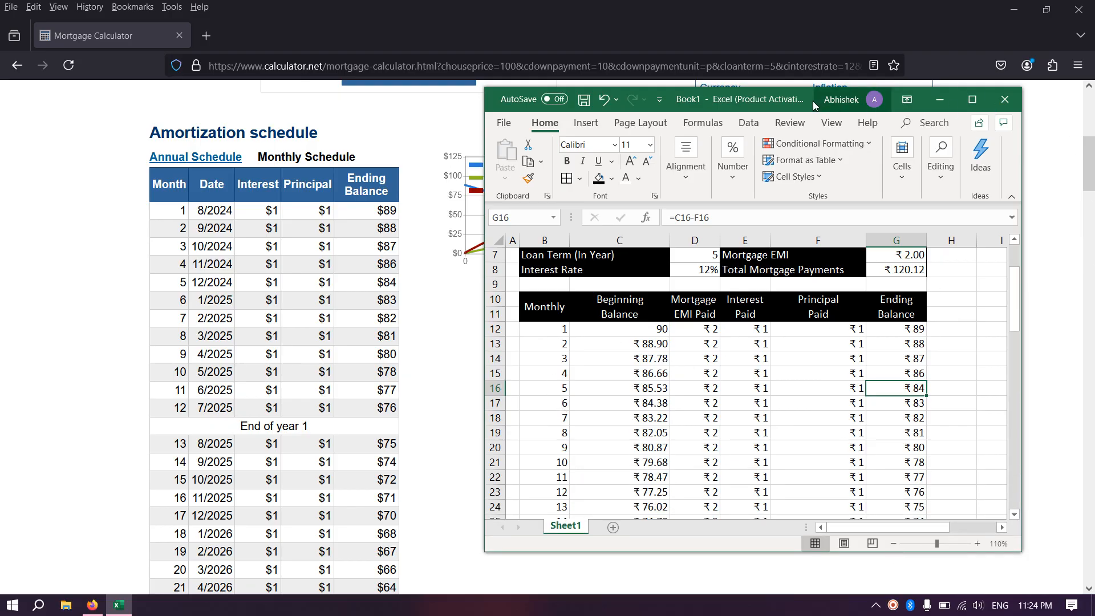
left_click_drag(814, 105, 800, 28)
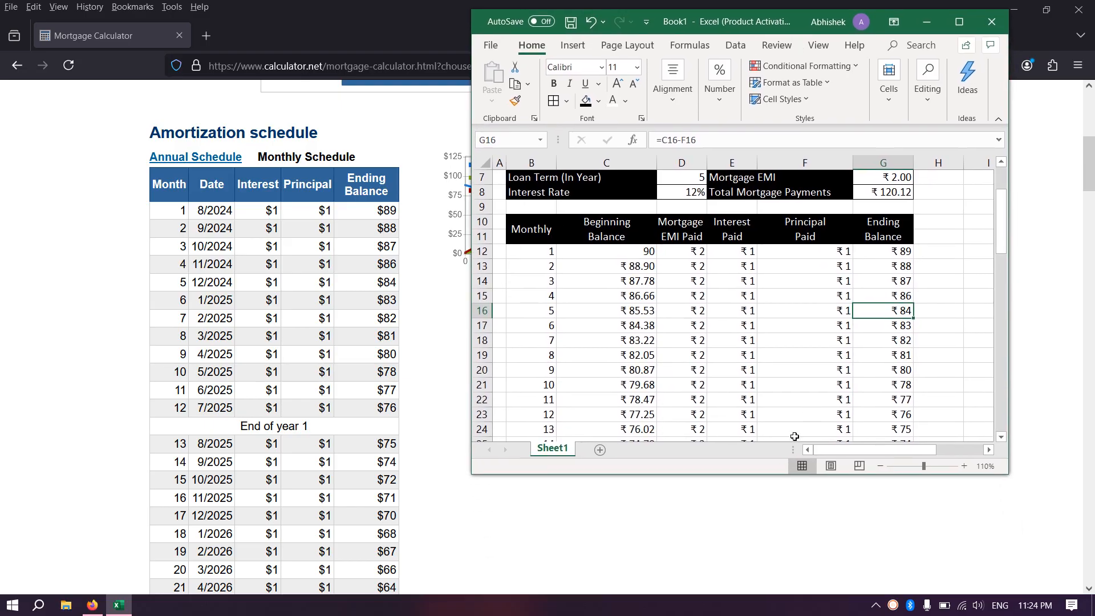
left_click_drag(744, 475, 754, 575)
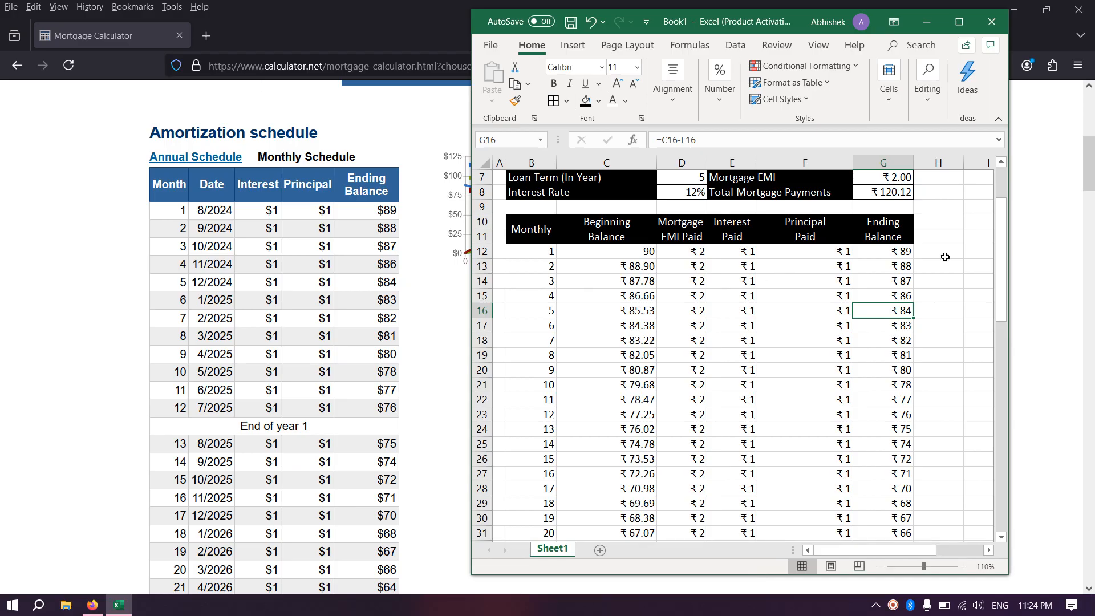
- Clear the surplus rows for months 61 and 62 in B72:G73 so the schedule ends at month 60
left_click_drag(999, 245, 1010, 505)
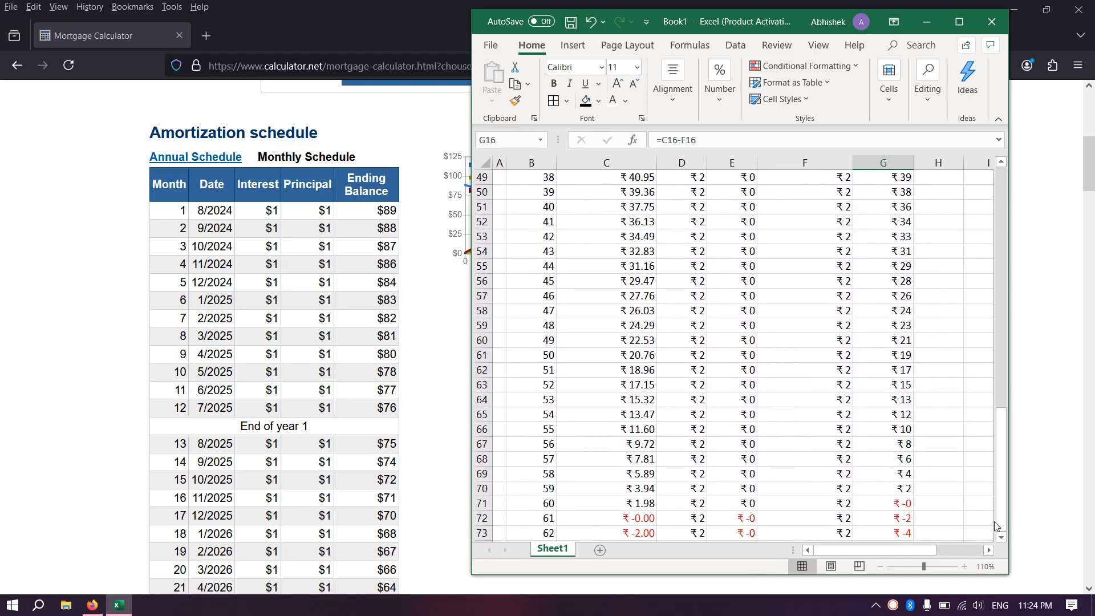
scroll(987, 546, "down", 2)
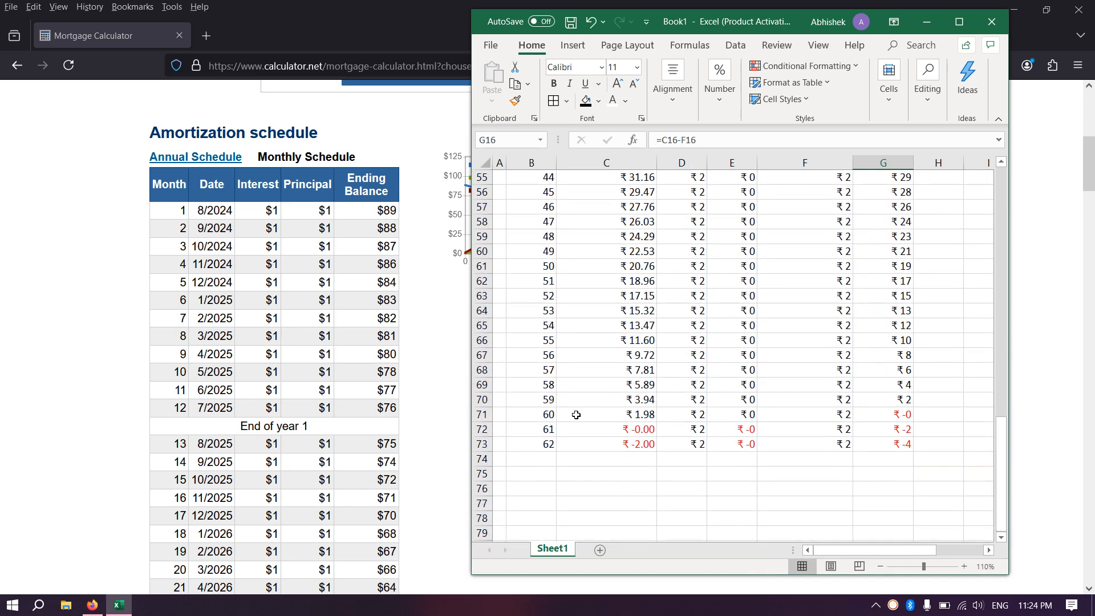
left_click_drag(540, 412, 904, 416)
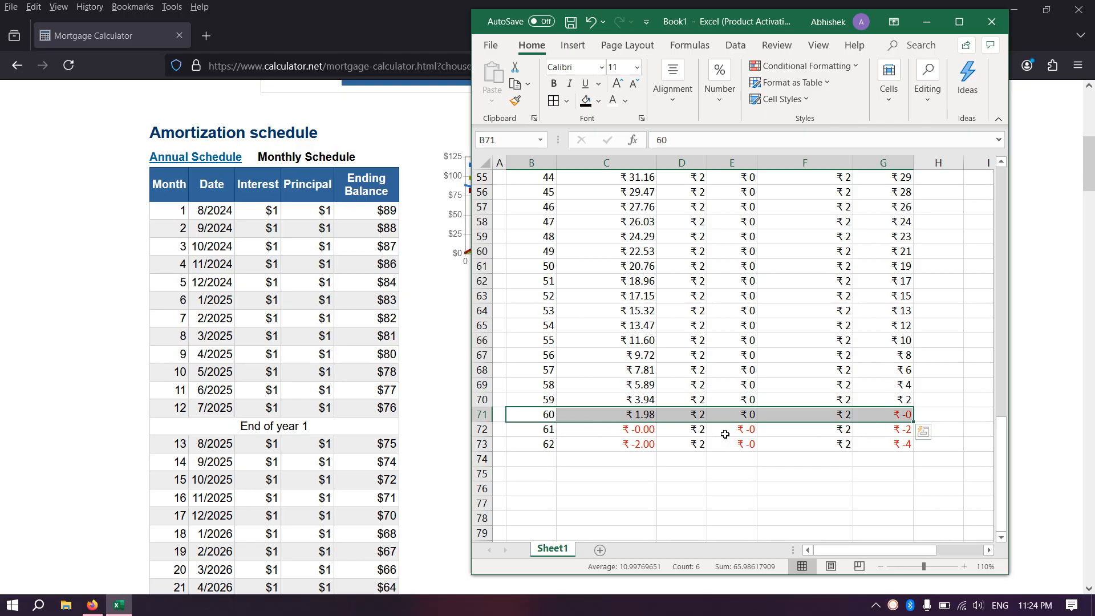
left_click_drag(553, 429, 878, 444)
key("Delete")
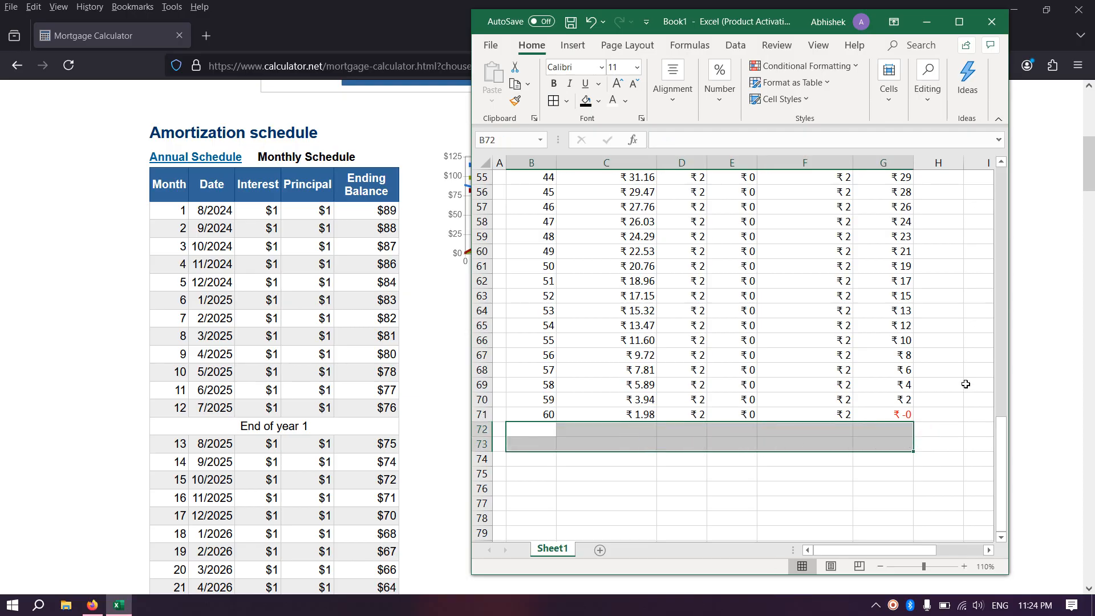
left_click(958, 386)
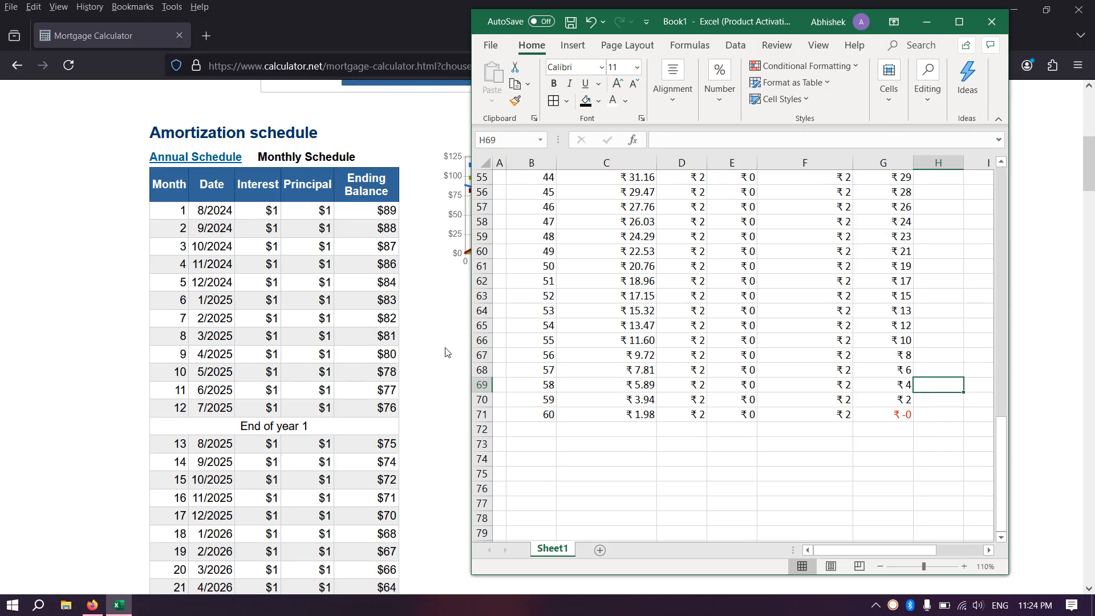
- Compare the Ending Balance values for months 60 back to 56 in G71:G67 with the end of the website's schedule
left_click_drag(1091, 182, 1092, 296)
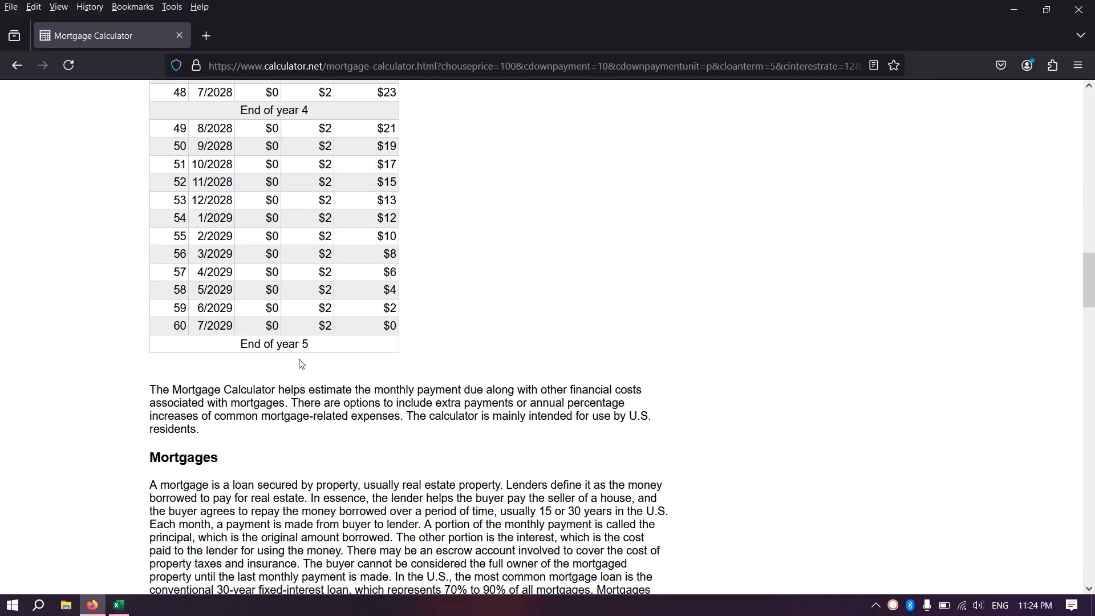
left_click(119, 605)
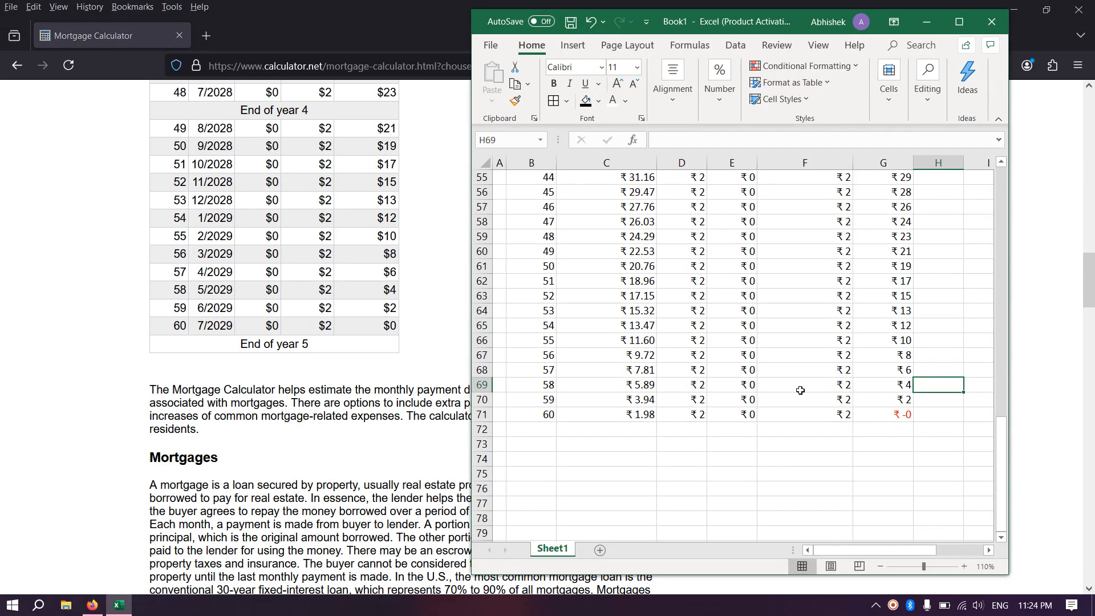
left_click(901, 413)
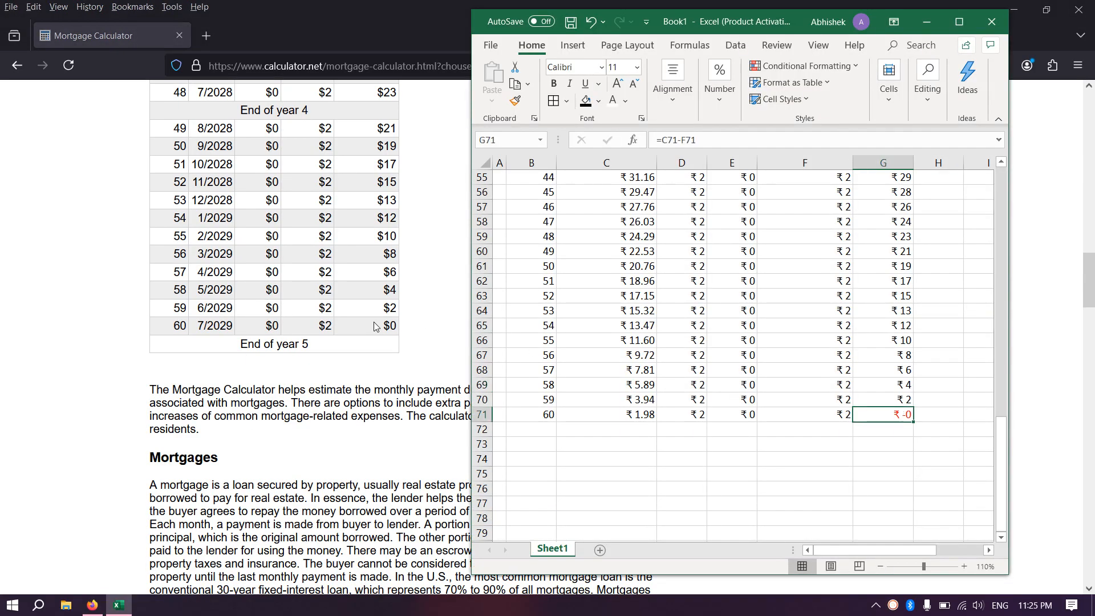
left_click(904, 400)
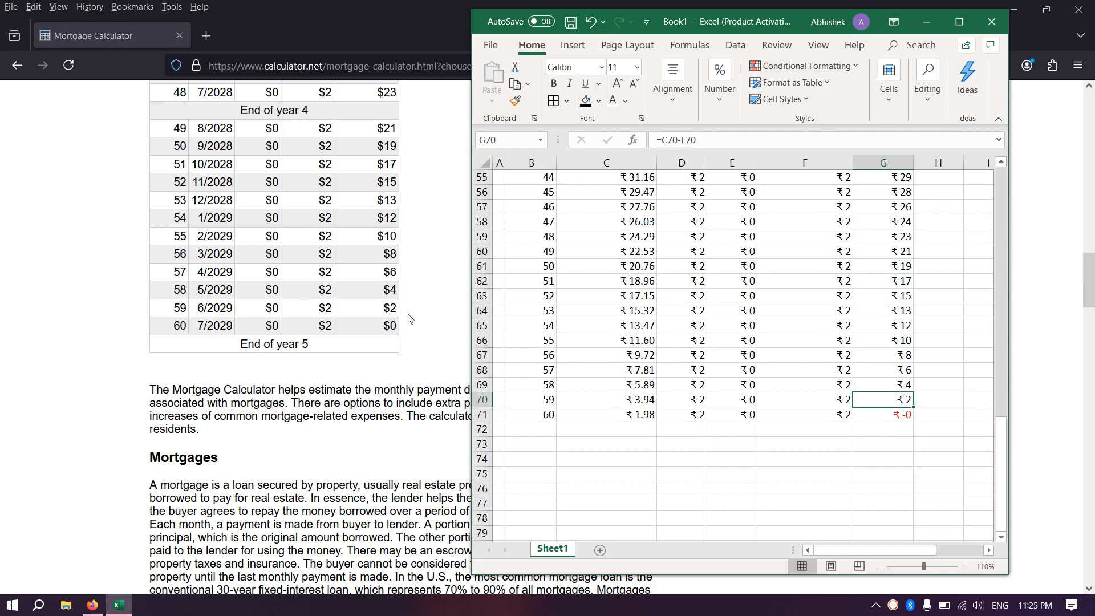
left_click(865, 387)
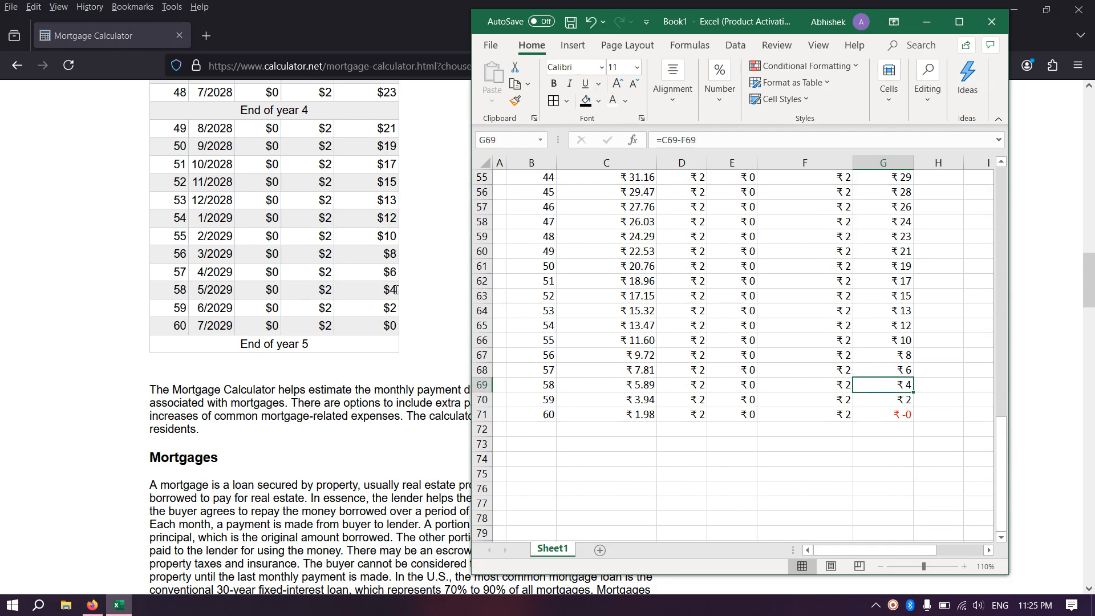
left_click(867, 366)
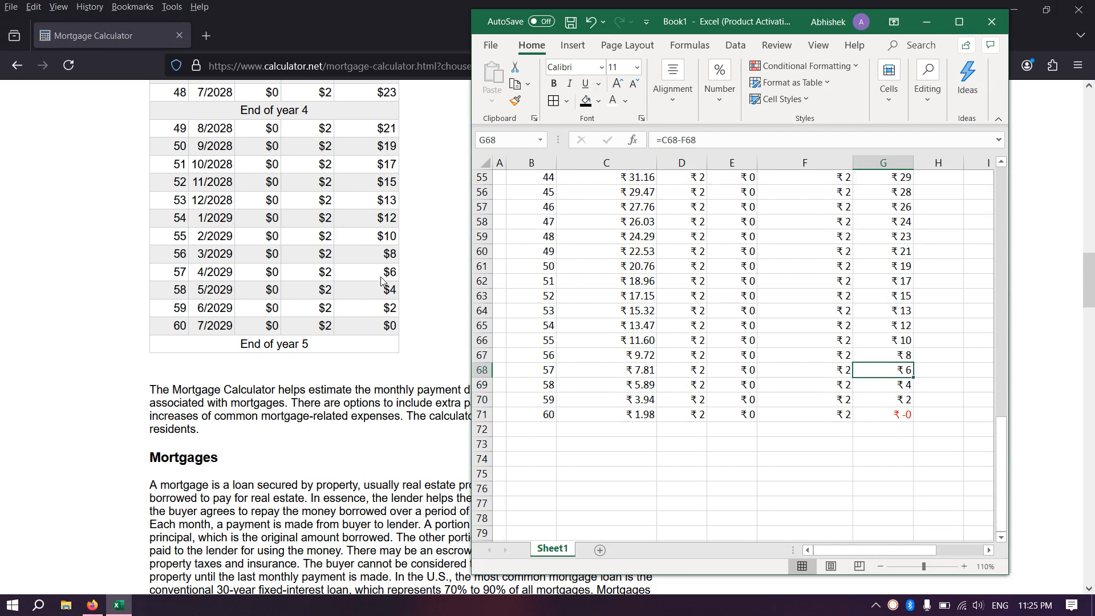
left_click(868, 350)
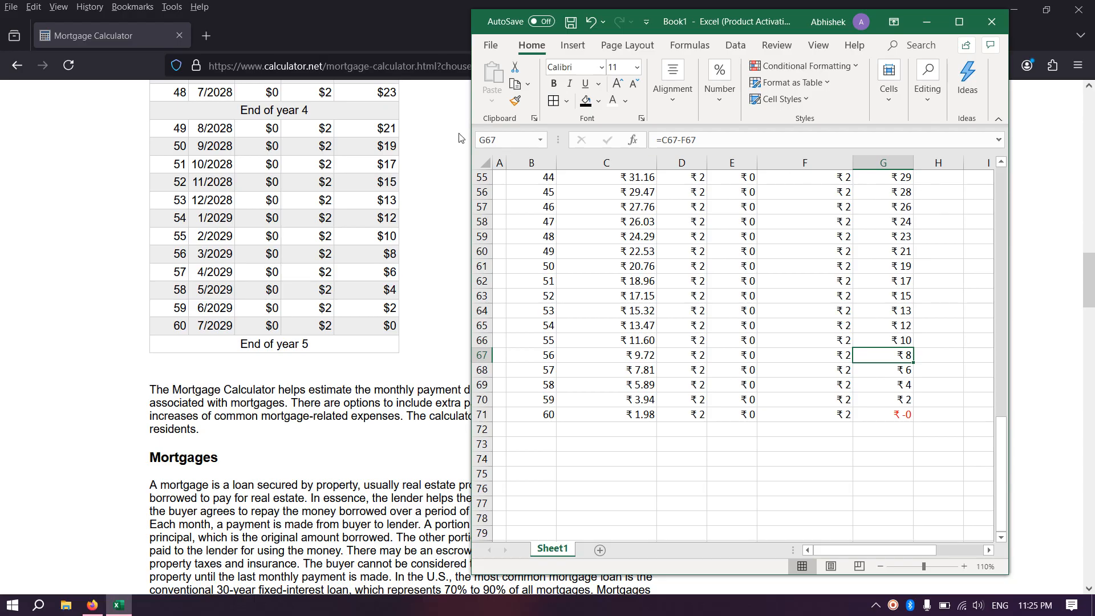
- Place the workbook beside the website's loan summary and compare the down payment, loan amount, EMI and total payments in G5:G8
left_click(413, 185)
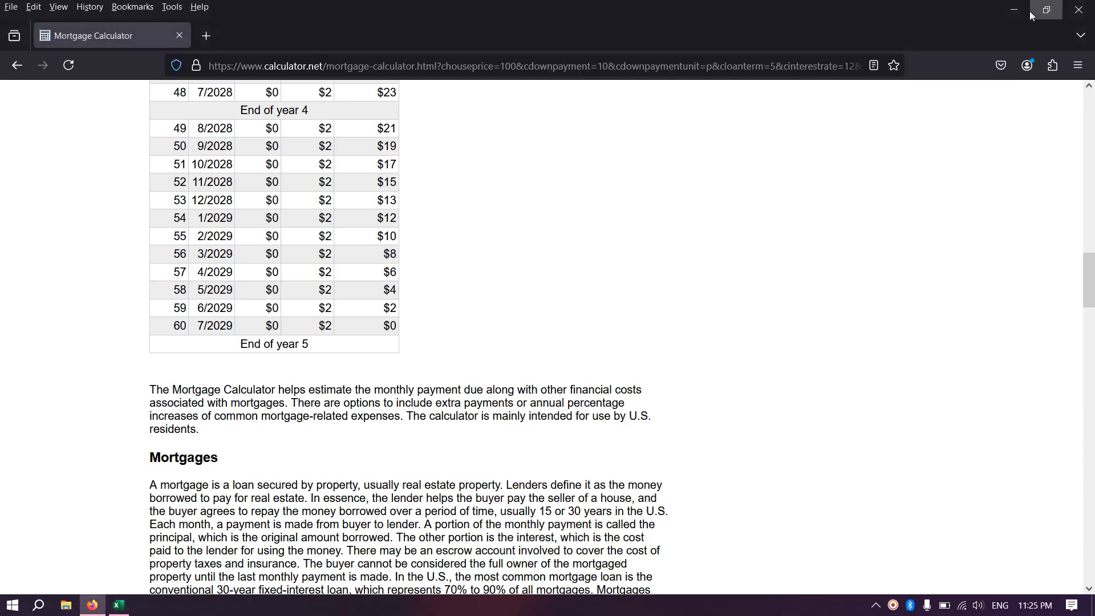
left_click_drag(1088, 298, 1090, 147)
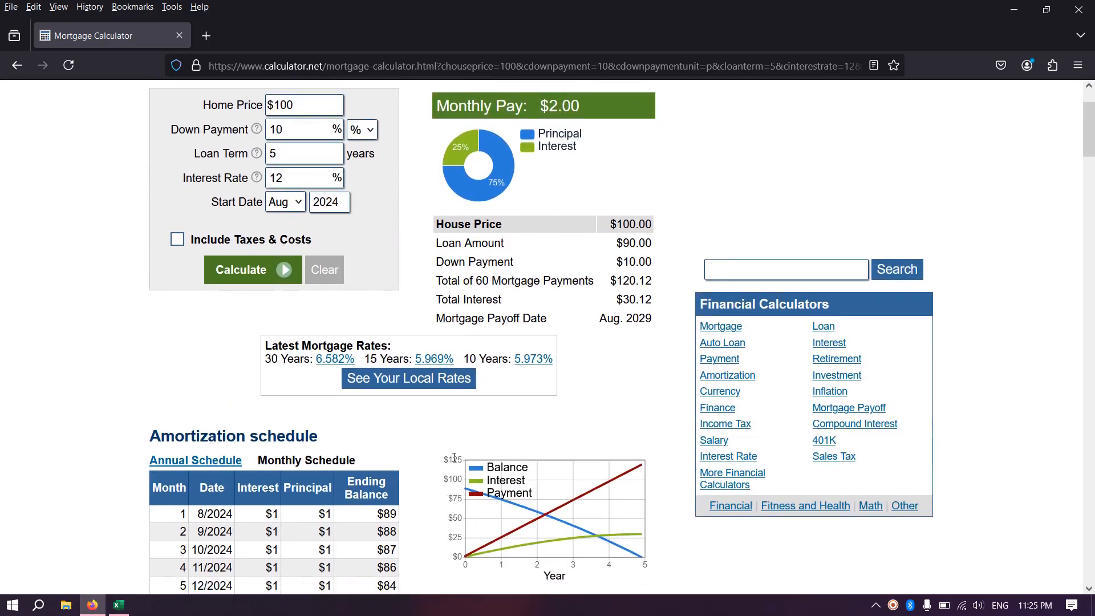
left_click(119, 605)
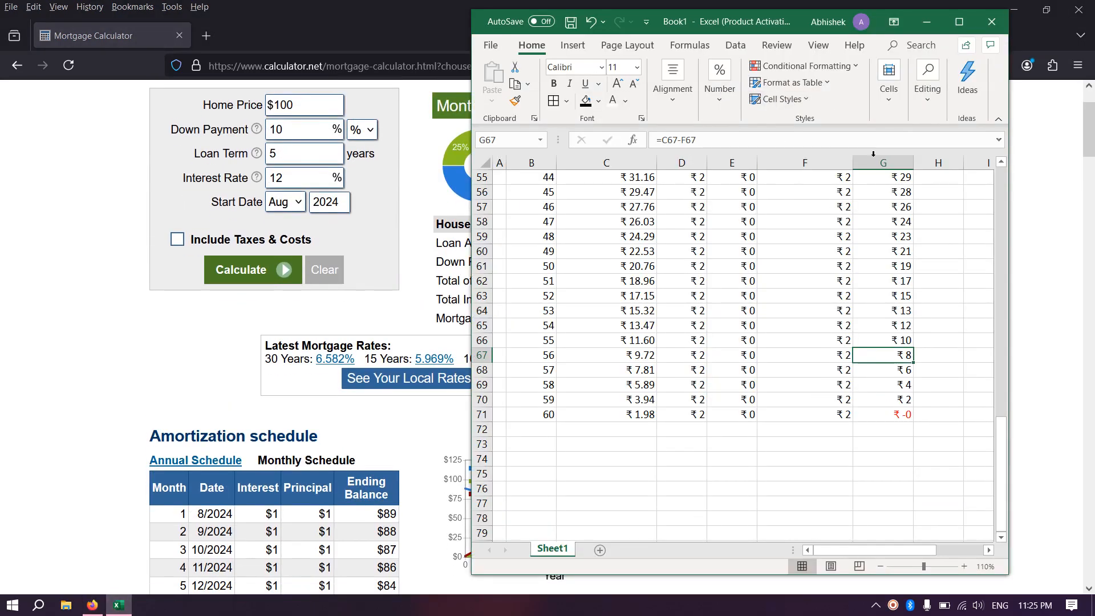
left_click_drag(1002, 425, 1004, 174)
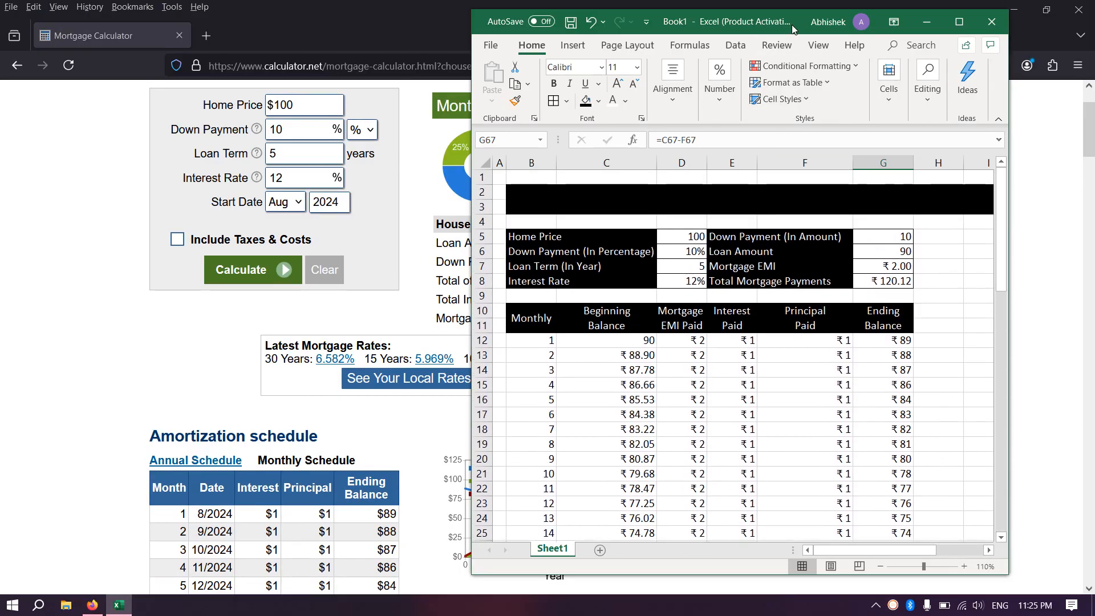
left_click_drag(792, 25, 251, 93)
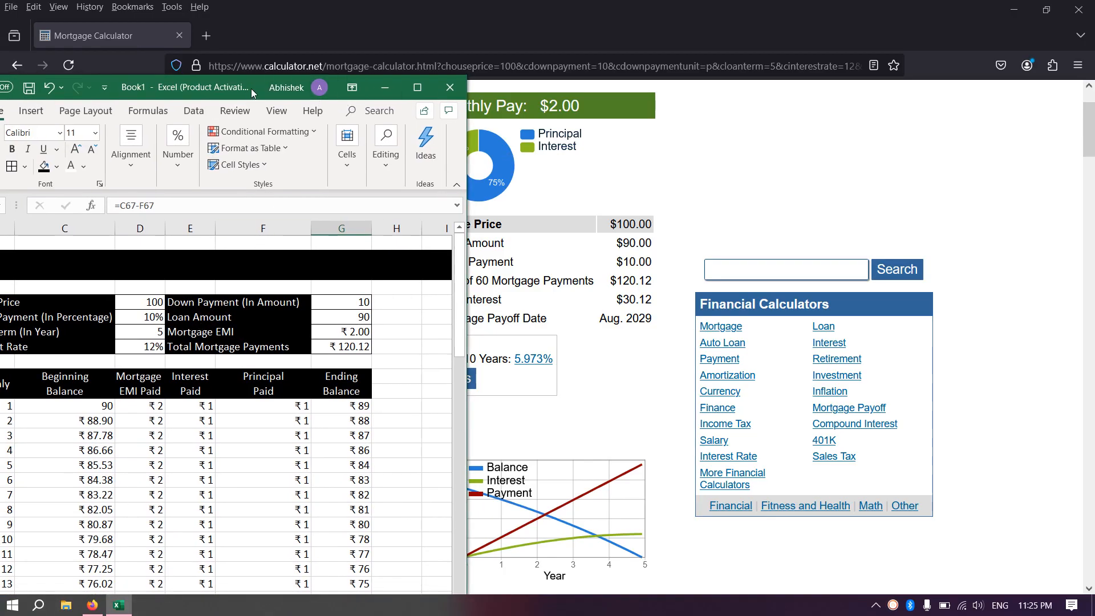
left_click_drag(251, 88, 204, 60)
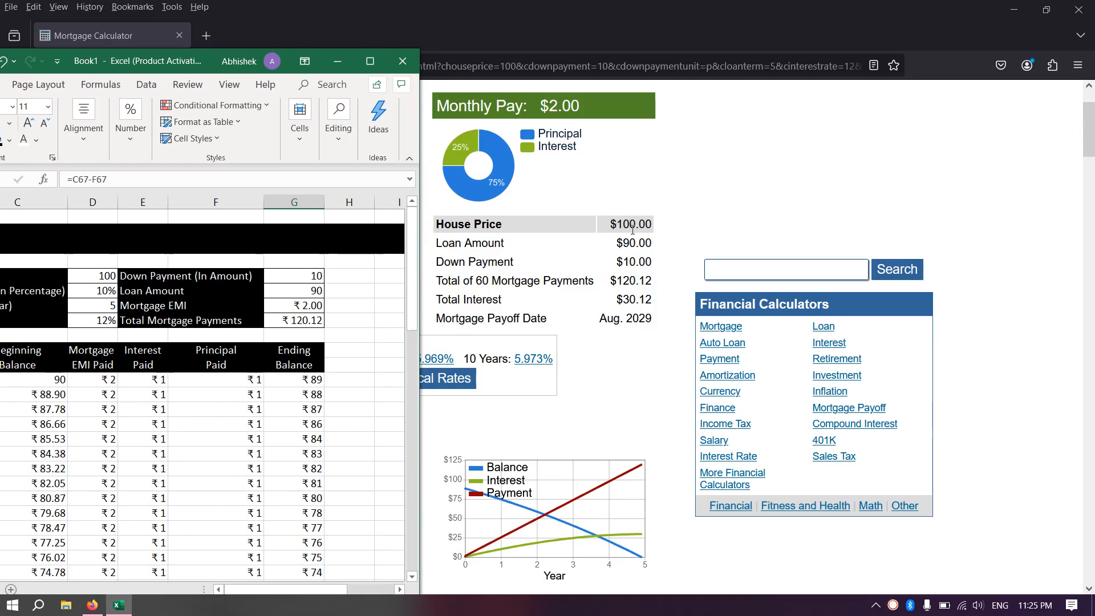
left_click(293, 290)
left_click_drag(320, 276, 297, 321)
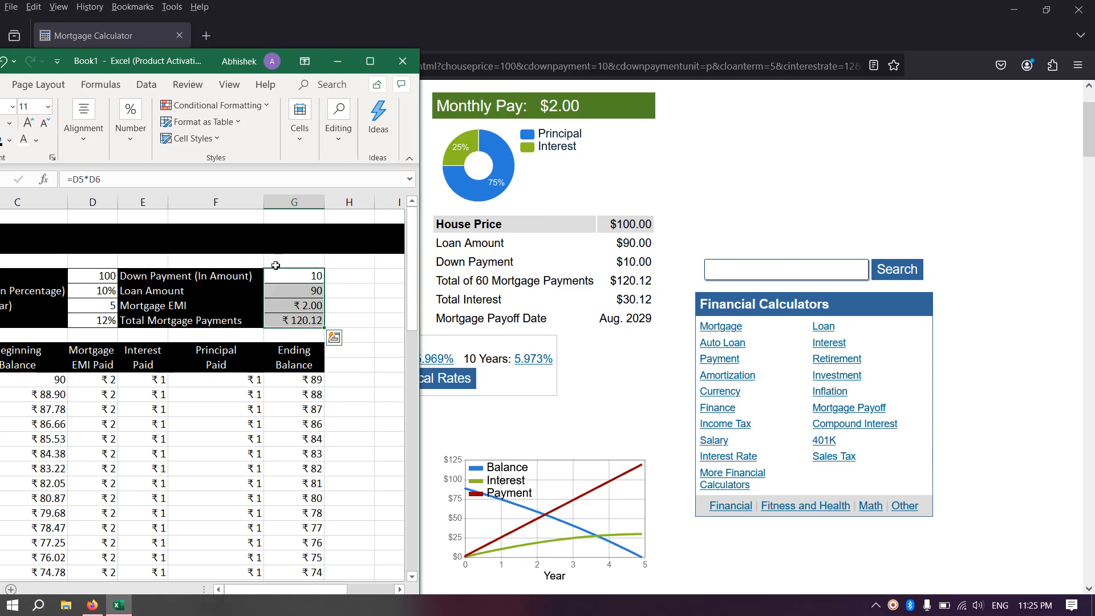
left_click(370, 61)
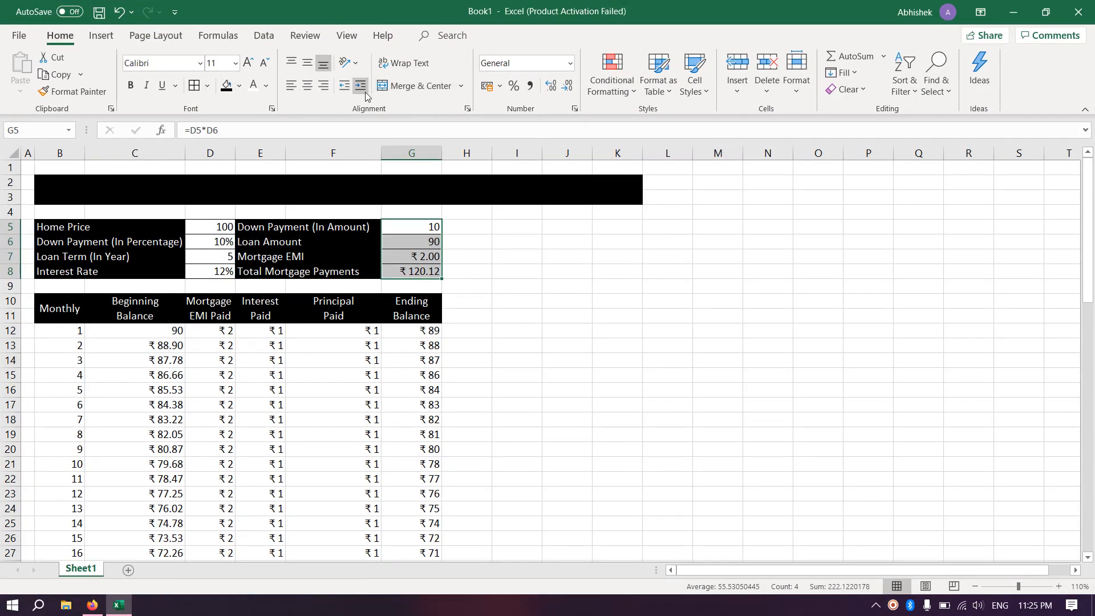
left_click(366, 92)
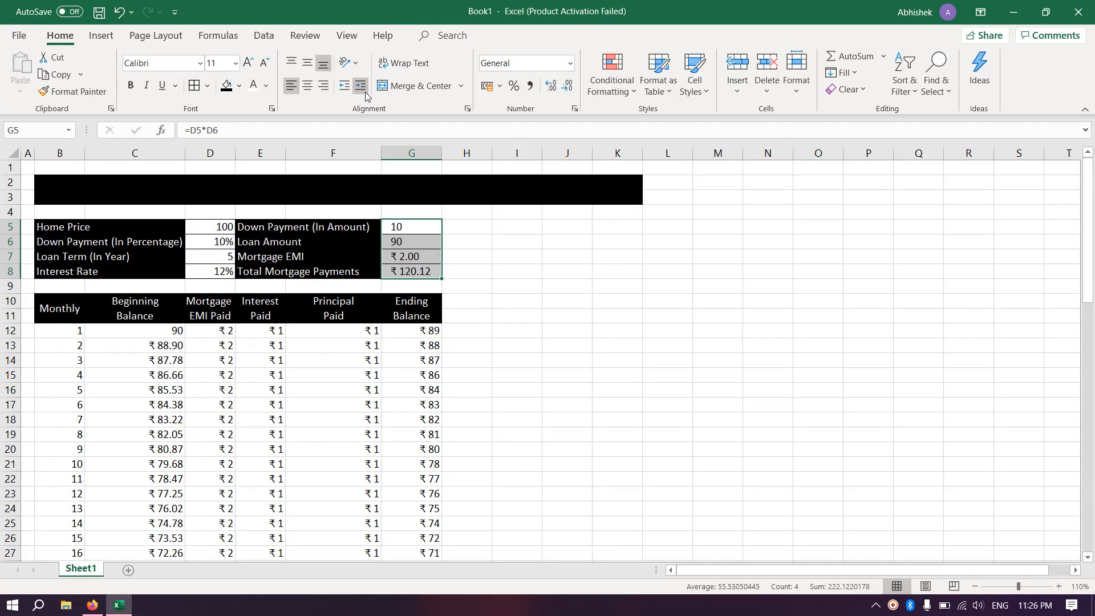
left_click(348, 88)
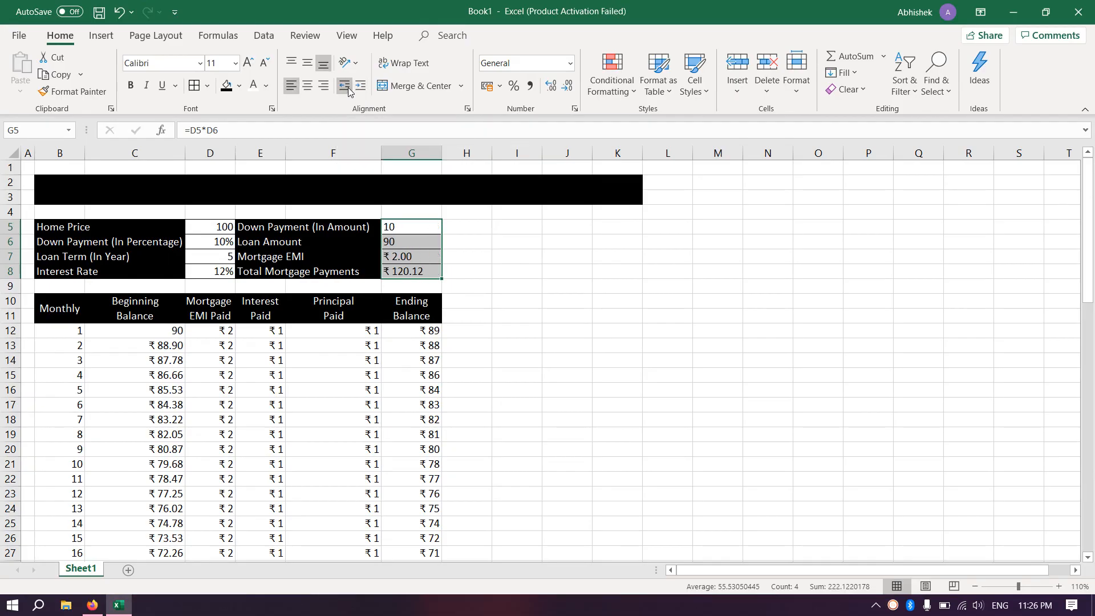
left_click(362, 90)
left_click(362, 90)
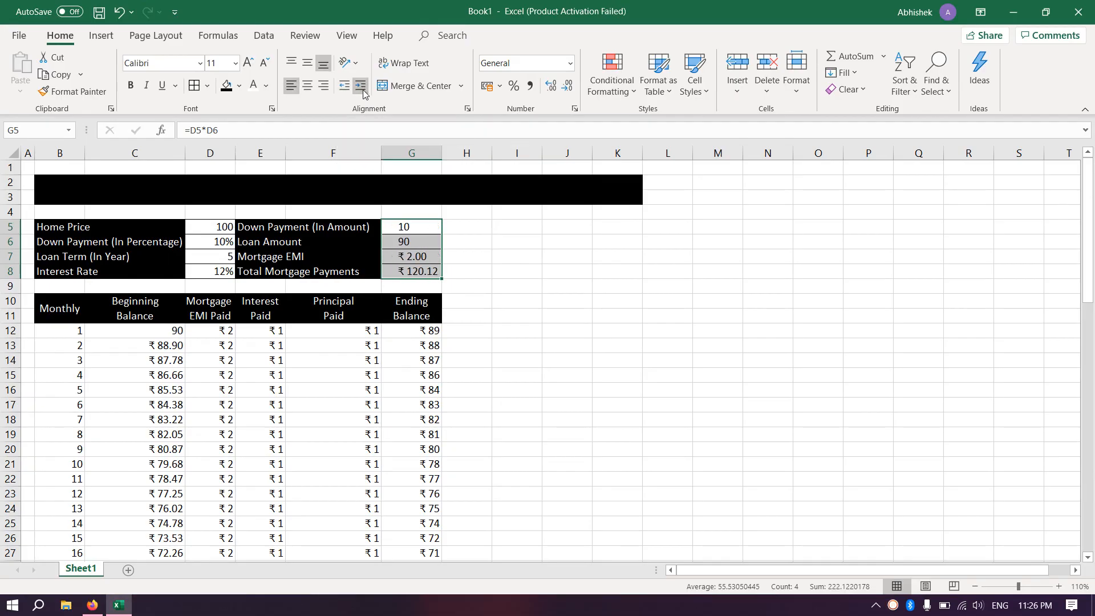
key("ctrl+z")
key("ctrl+z")
key("ctrl+z")
key("ctrl+z")
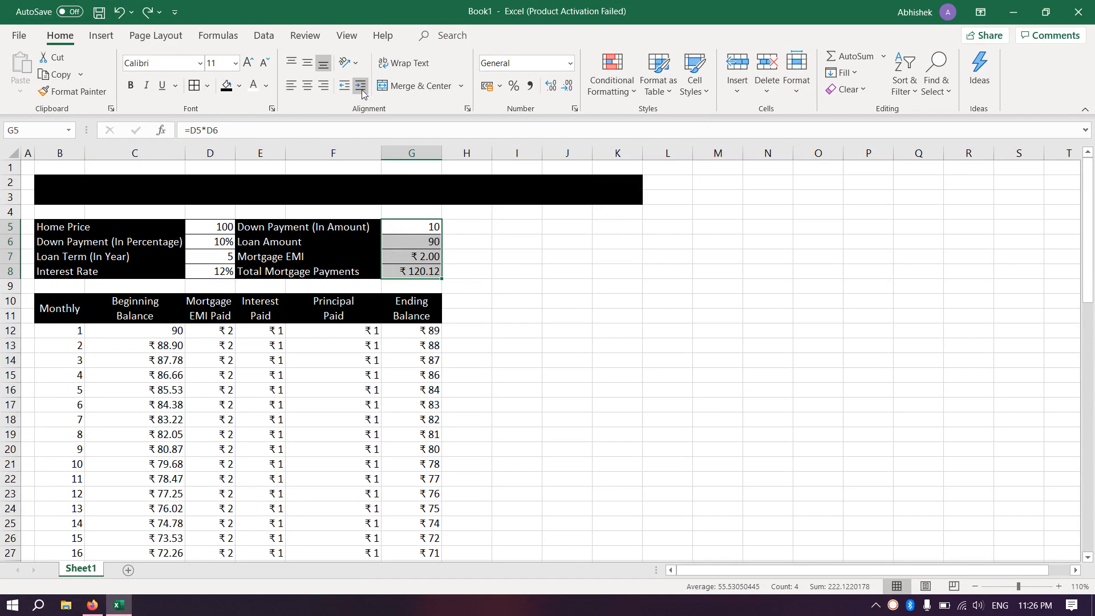
- Format the amounts in G5:G8 as numbers with two decimals and compare the total mortgage payments with the website's loan summary
left_click(548, 91)
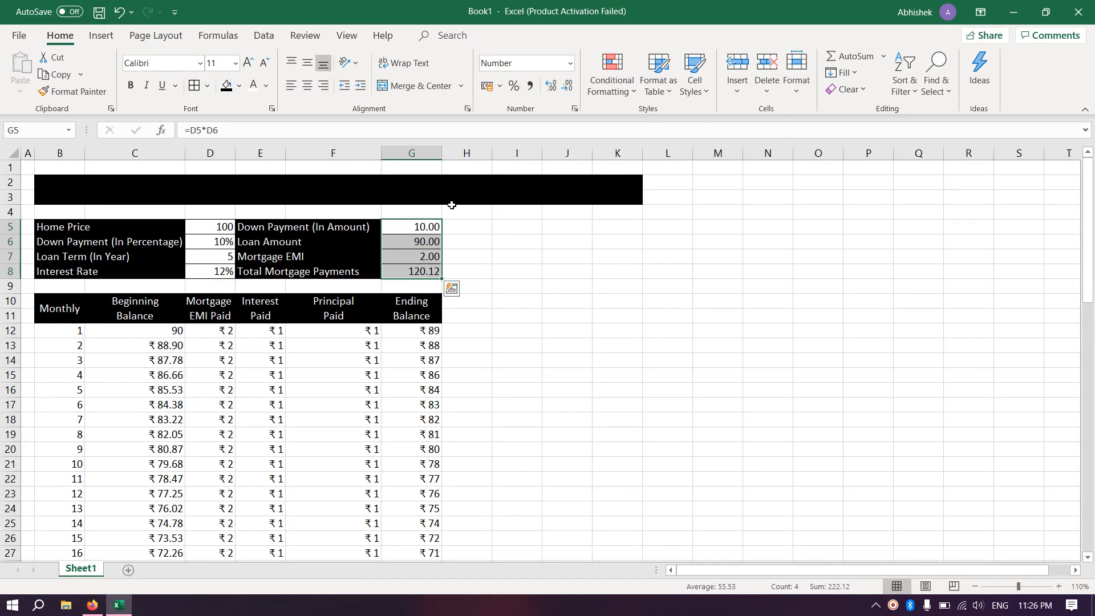
left_click(1047, 17)
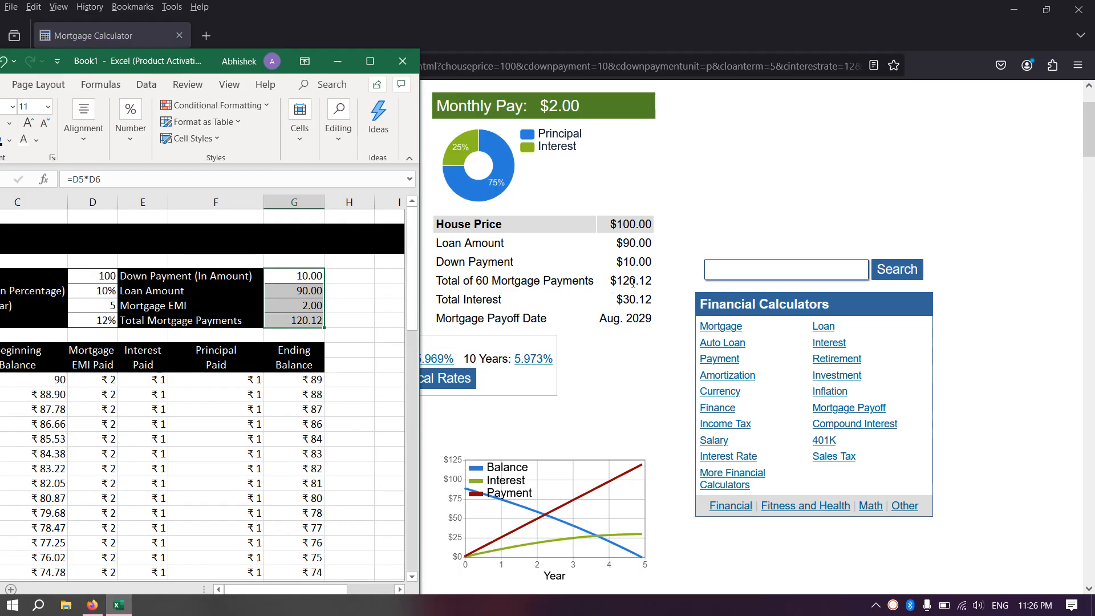
left_click(644, 282)
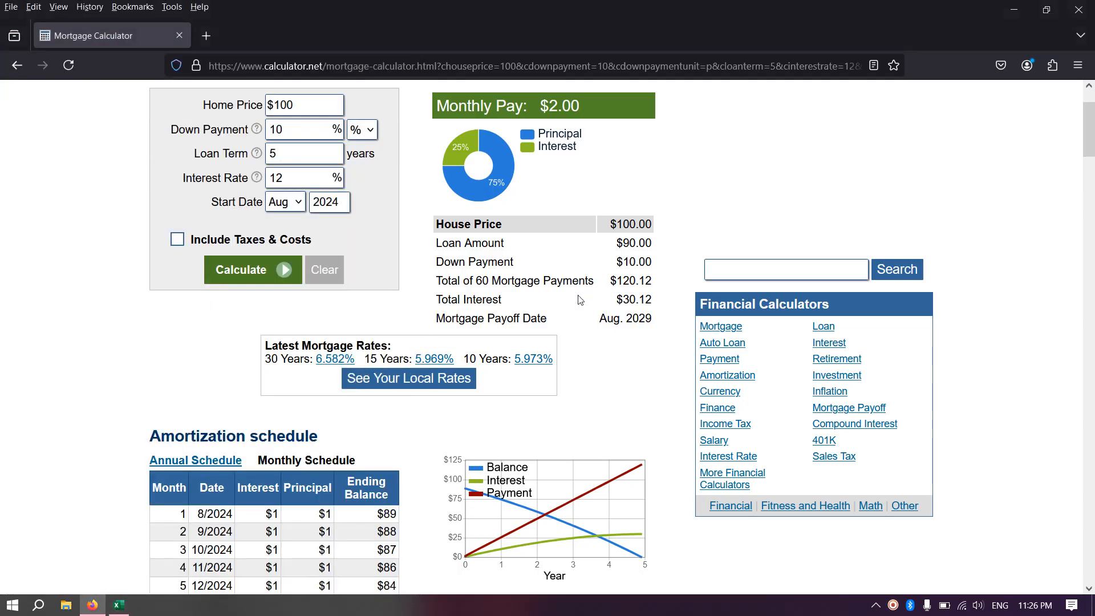
left_click(119, 605)
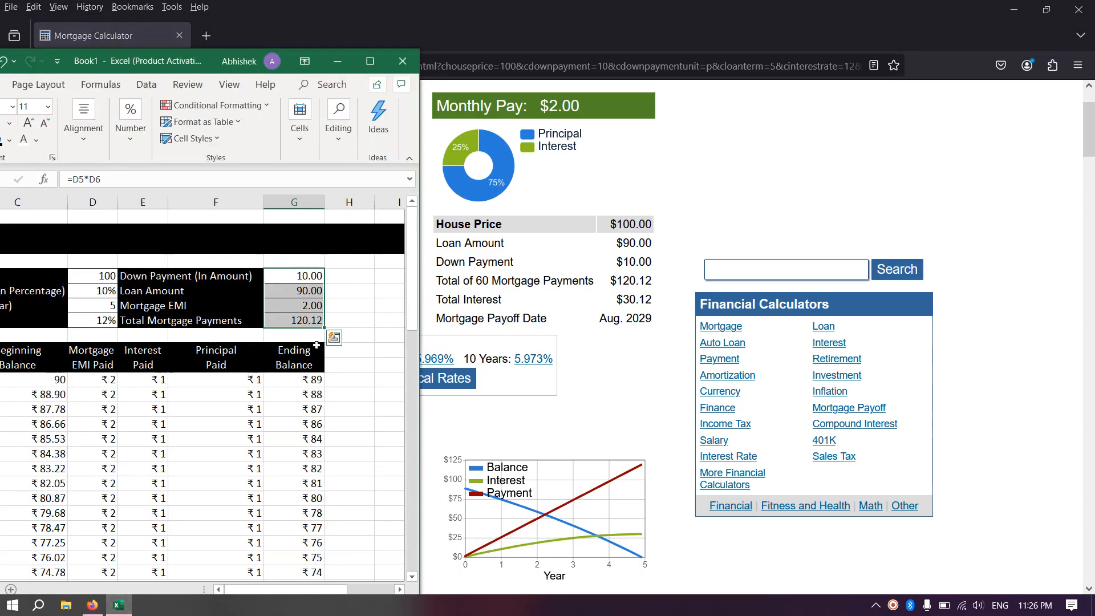
left_click(294, 321)
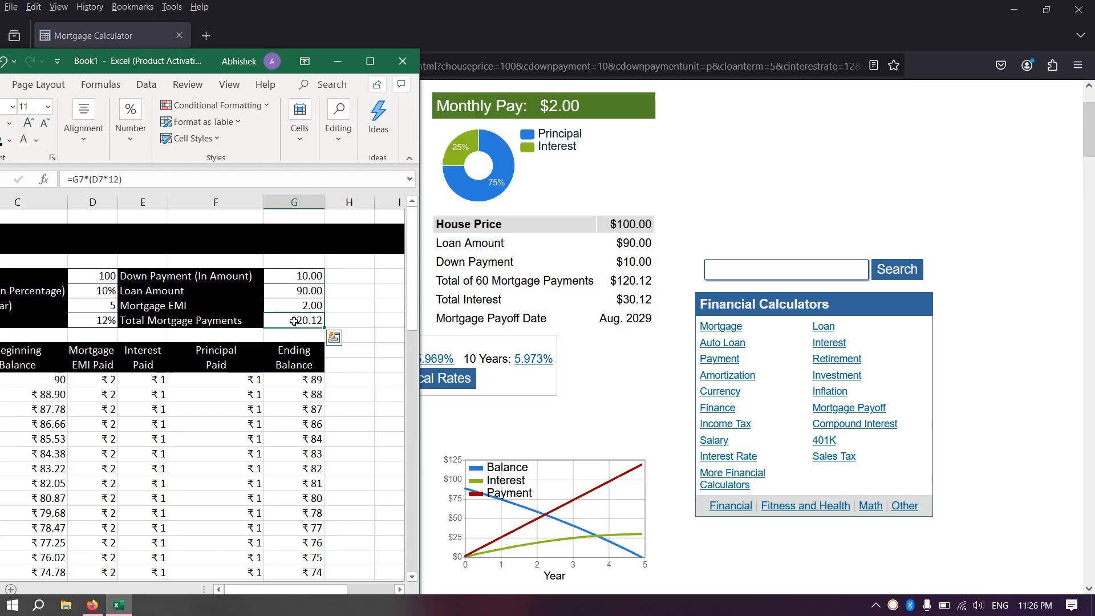
left_click(349, 326)
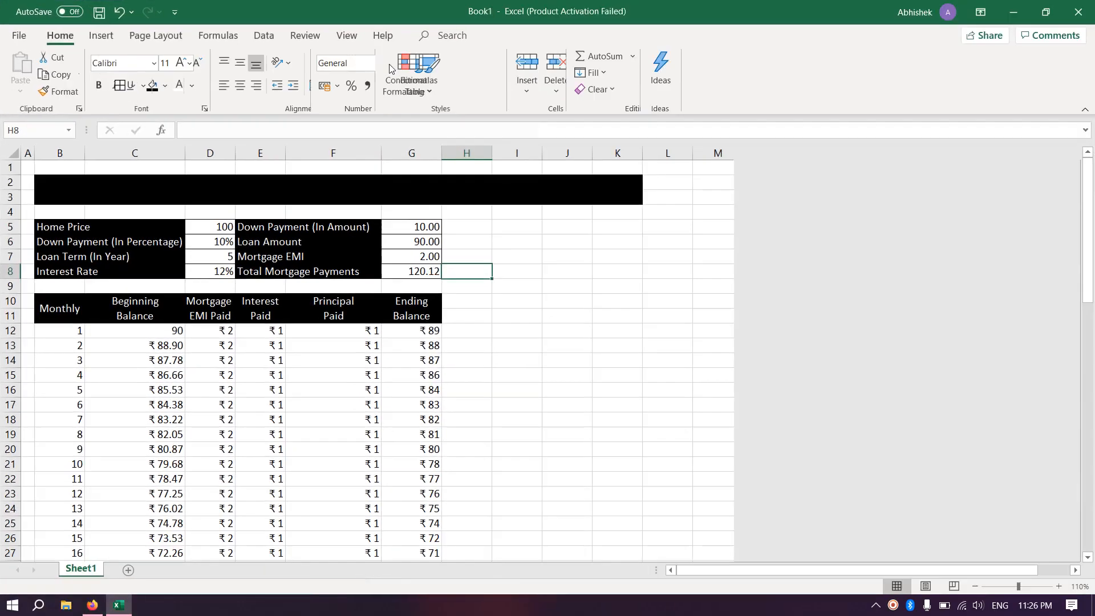
left_click(370, 61)
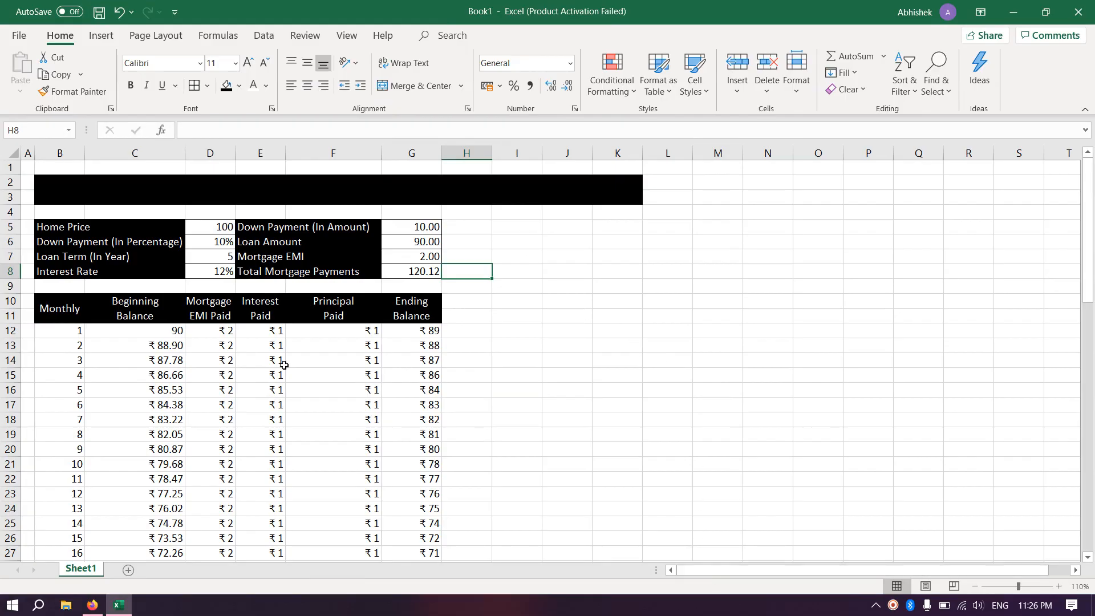
- On the Calculator.net page, set the home price to $2,500,000, keep the other loan terms, and recalculate the mortgage
left_click(198, 225)
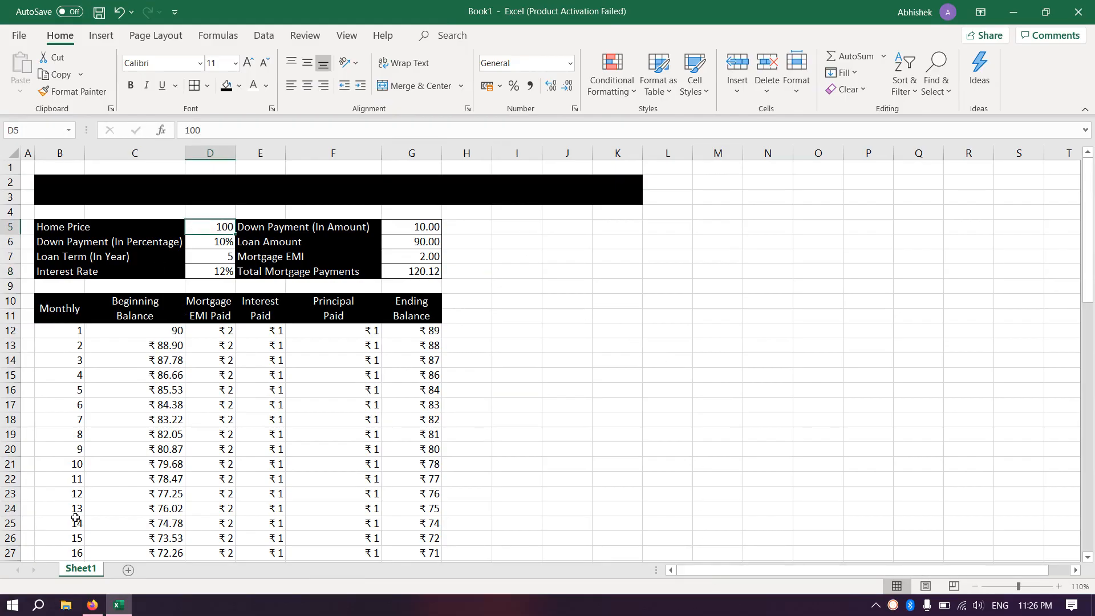
left_click(93, 605)
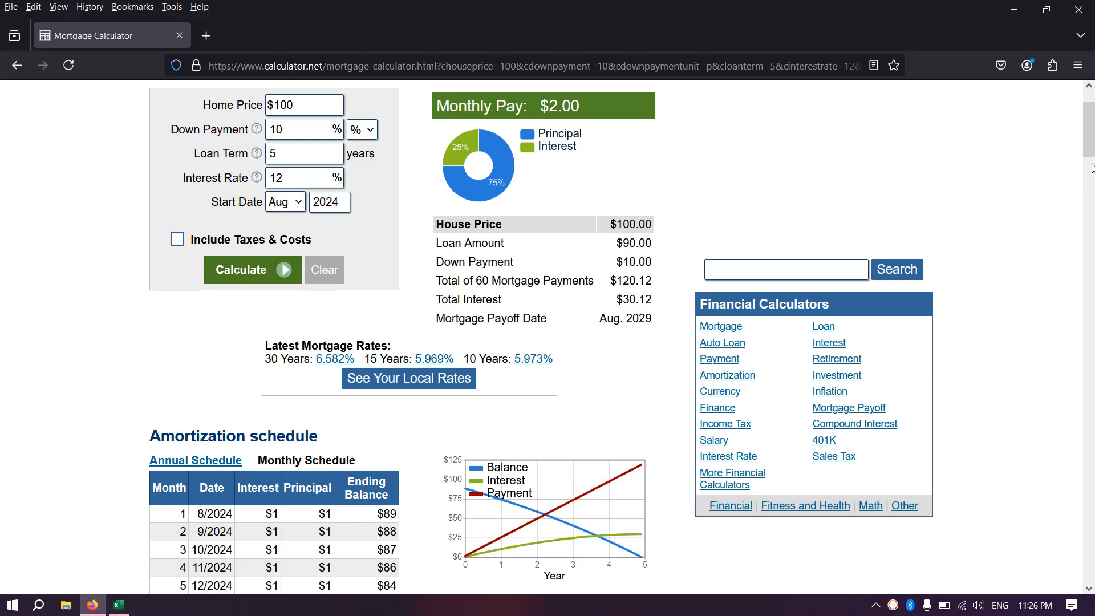
scroll(495, 196, "up", 3)
left_click_drag(304, 195, 262, 190)
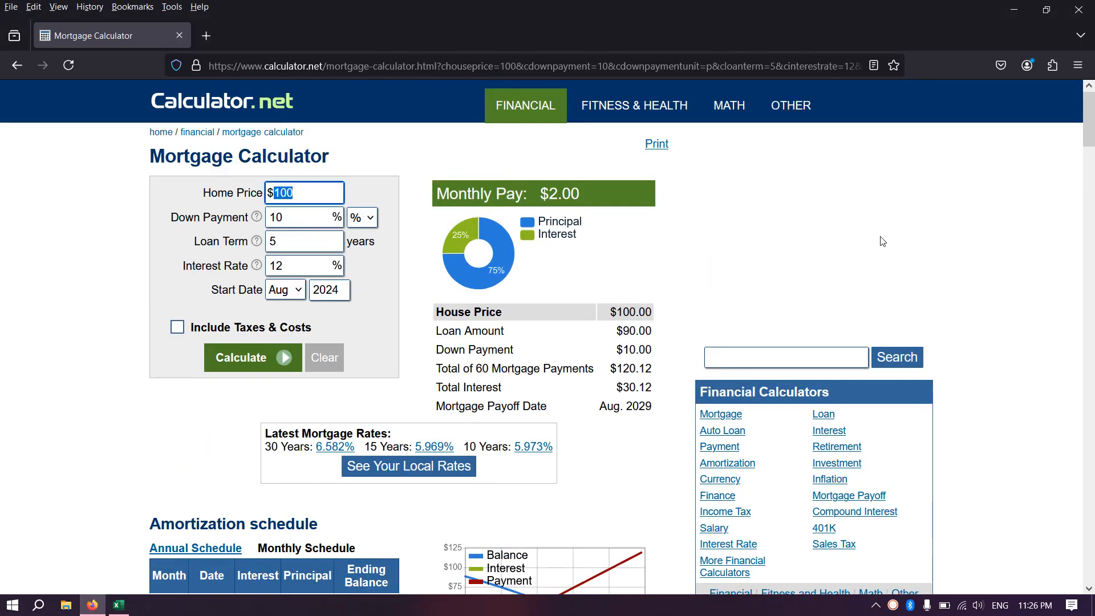
type("2,500,000")
left_click(291, 219)
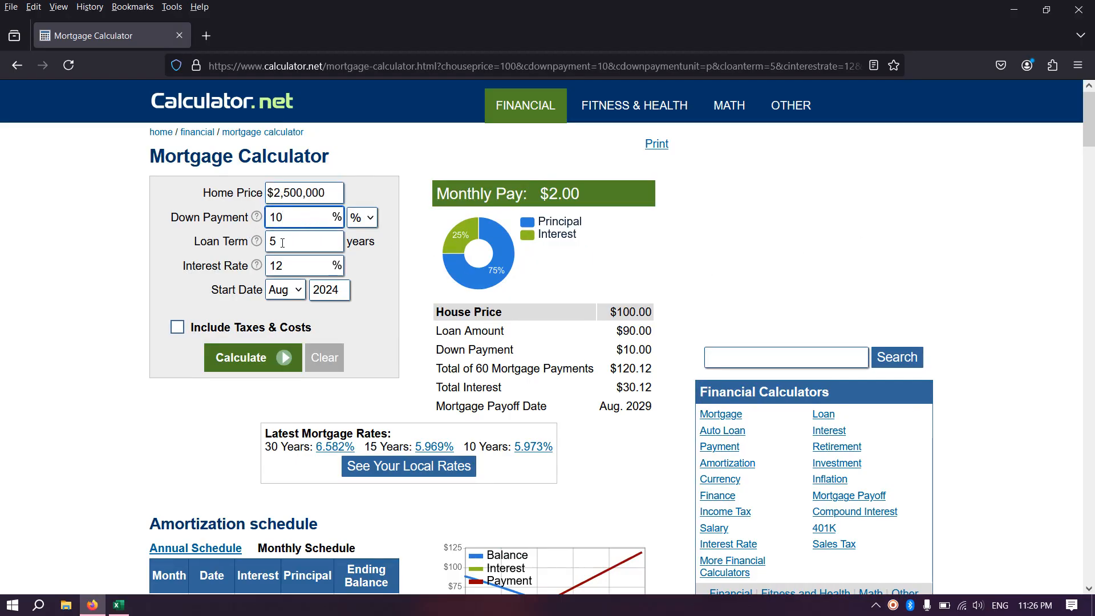
left_click(282, 243)
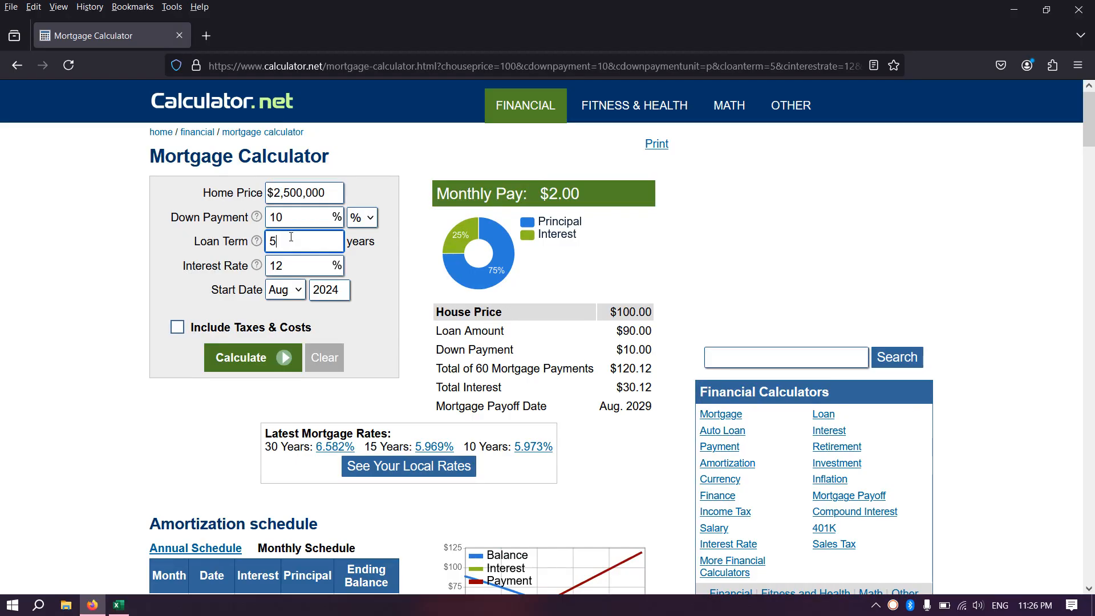
left_click(310, 264)
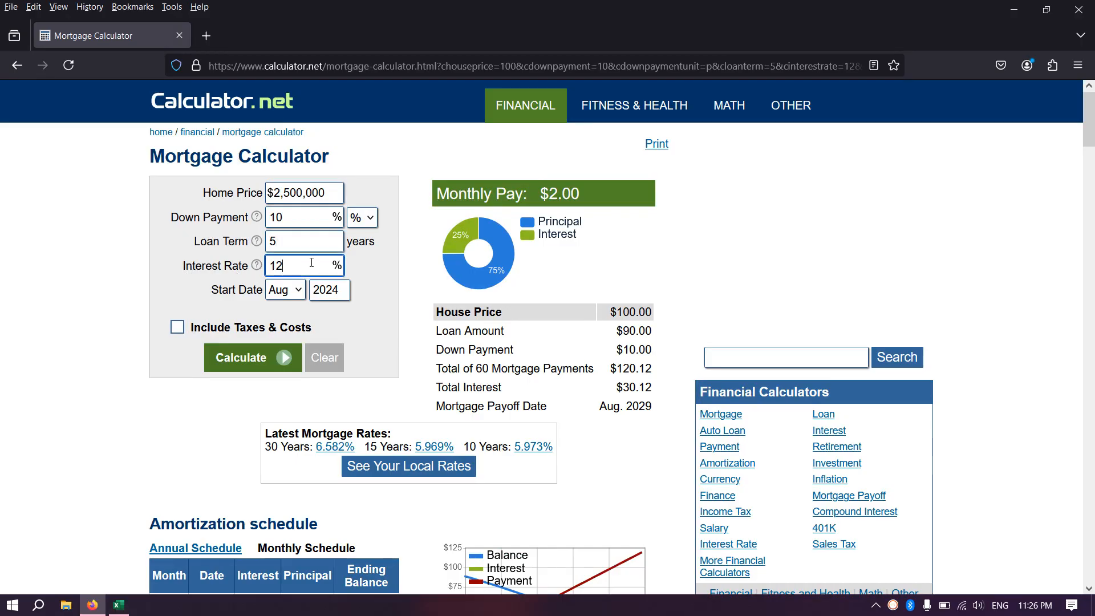
left_click(259, 358)
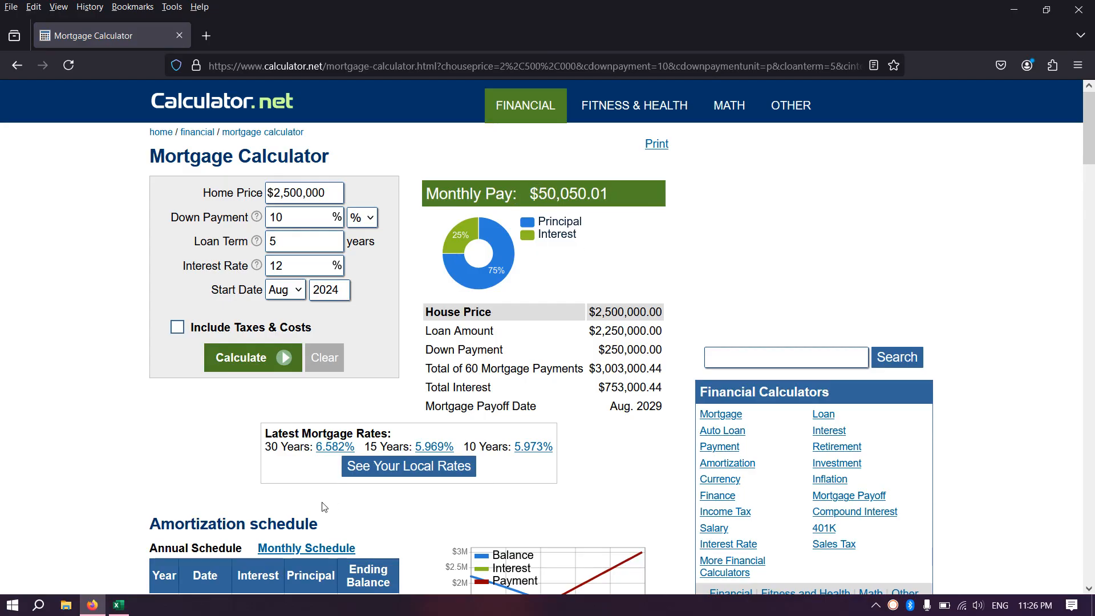
- Return to the Excel workbook and set the Home Price in D5 to 2500000
left_click(119, 605)
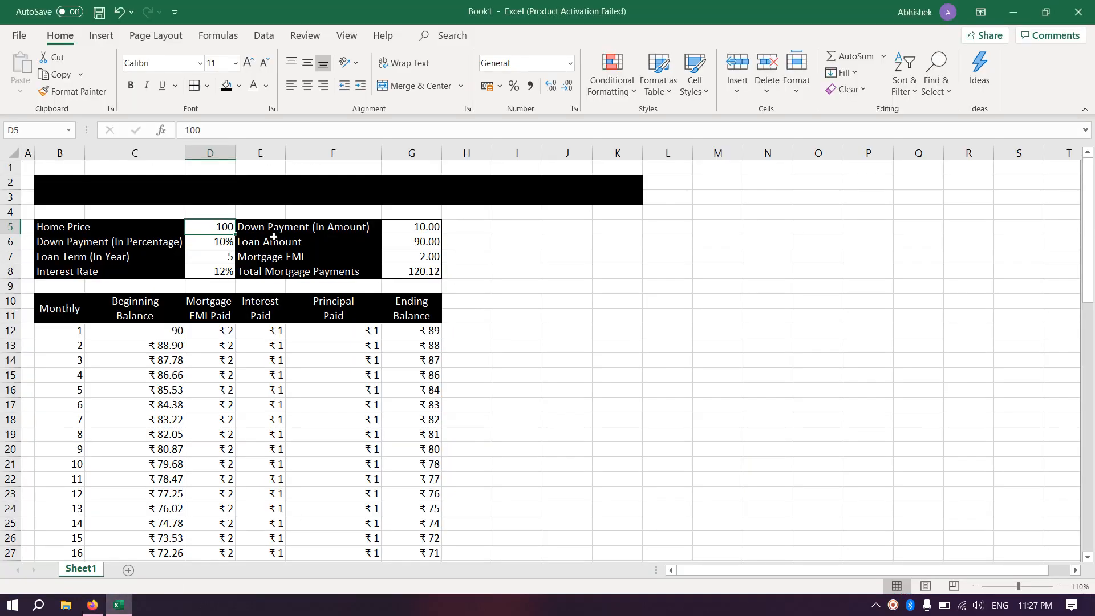
type("25")
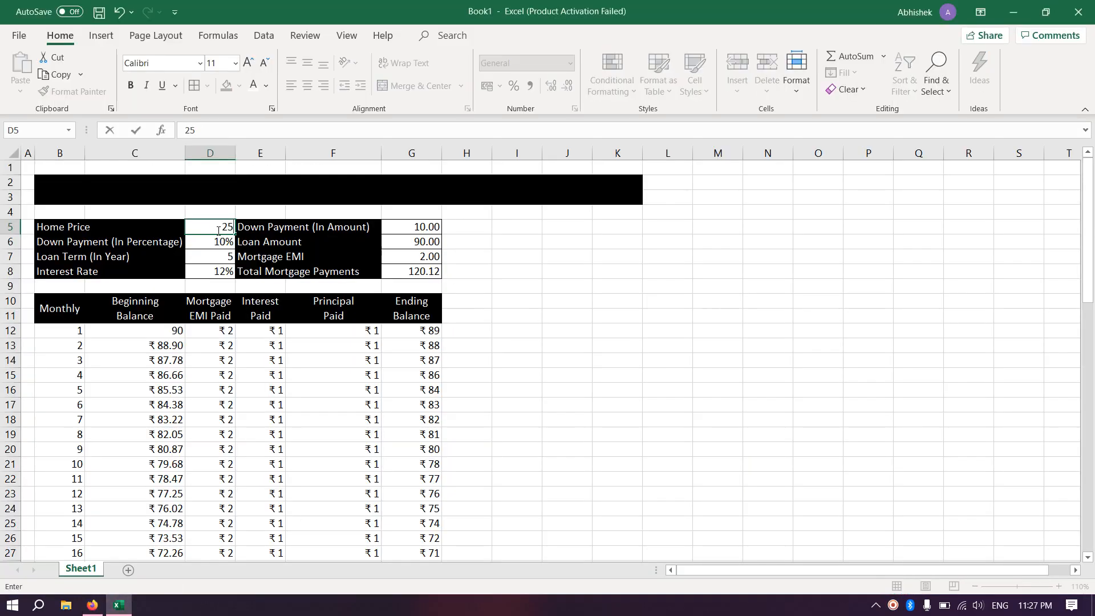
type("00000")
key("Return")
left_click(462, 240)
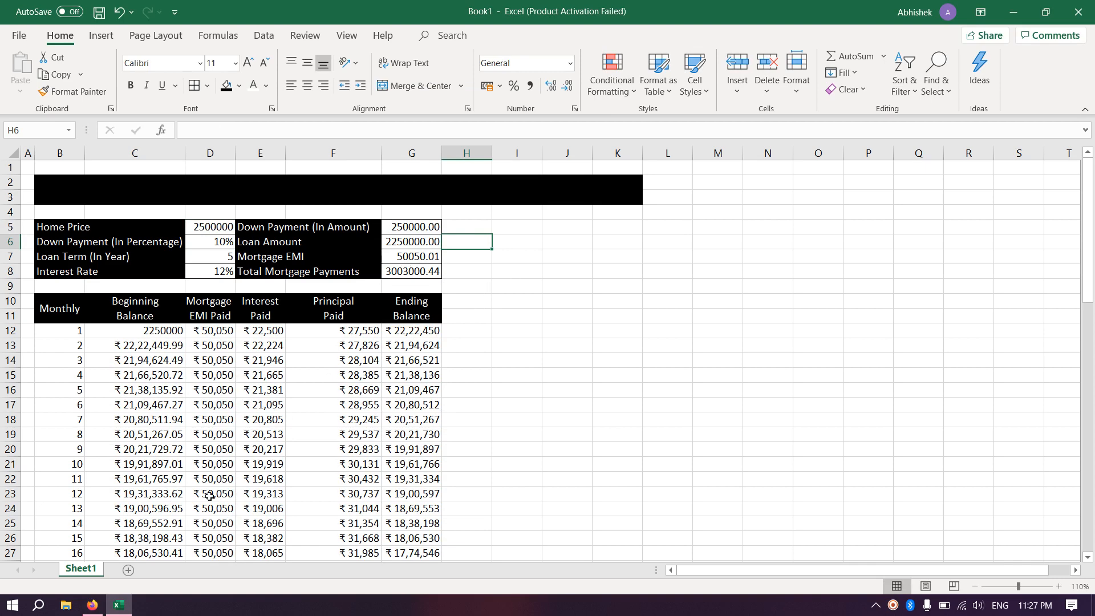
- Compare the EMI, loan amount, down payment and total payments in G5:G8 with the website's recalculated loan summary
left_click(93, 605)
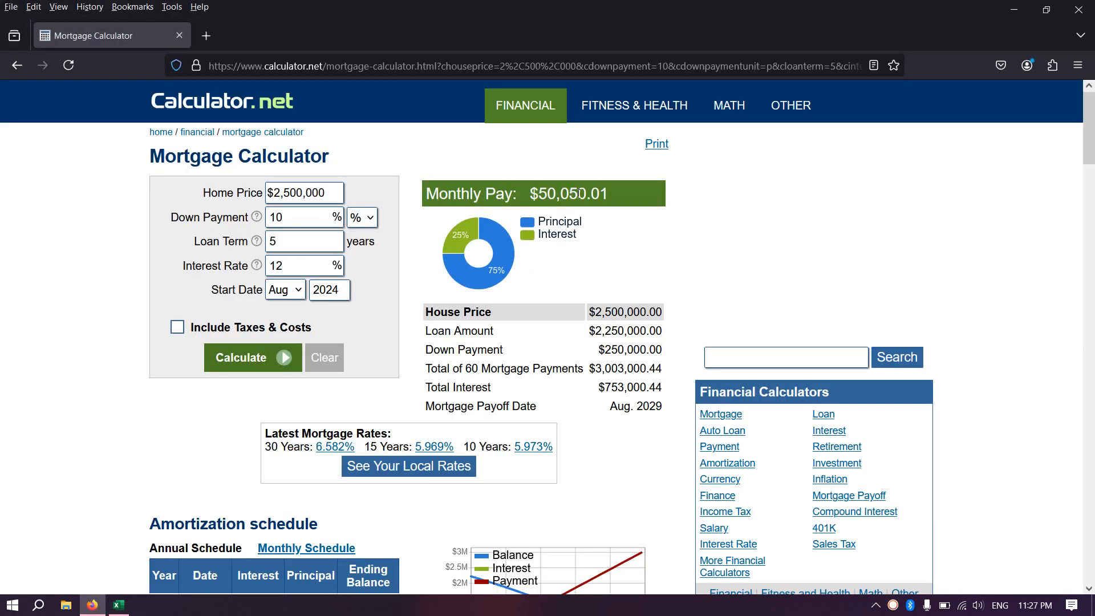
key("alt+Tab")
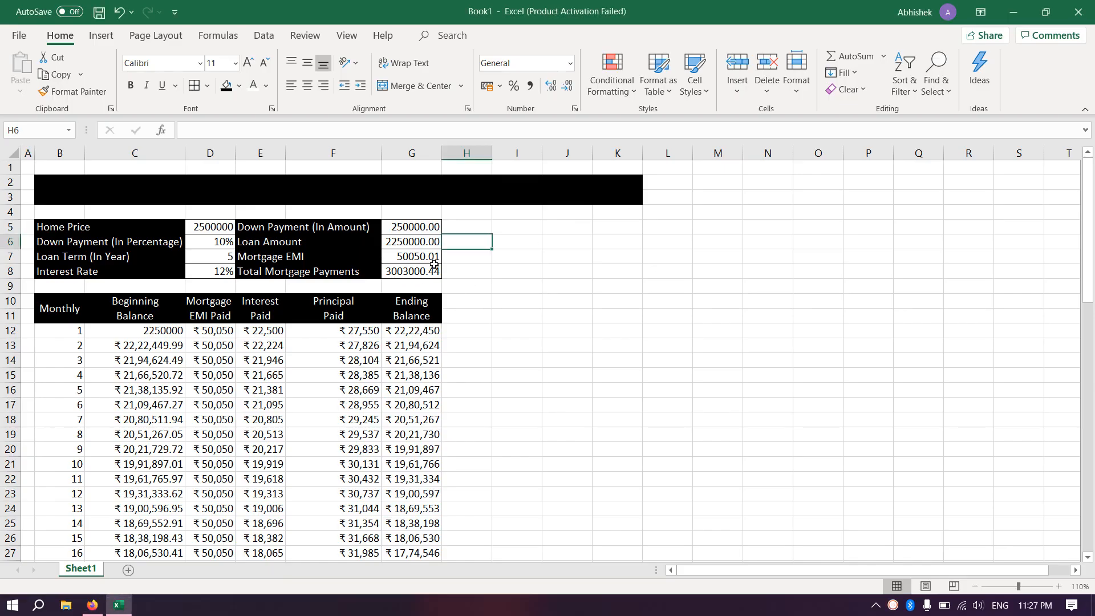
key("alt+Tab")
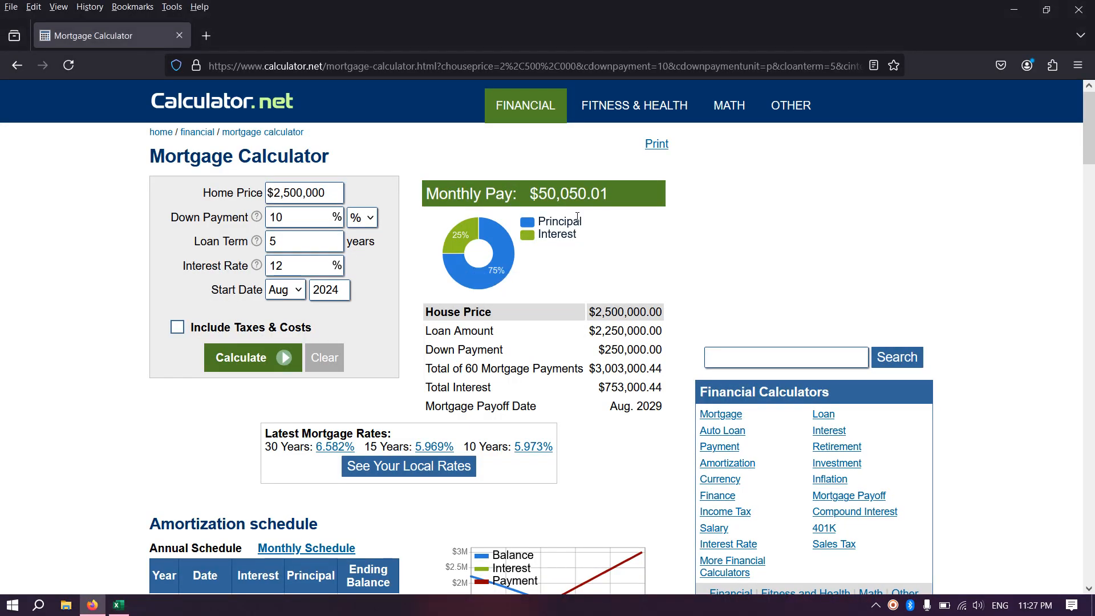
key("alt+Tab")
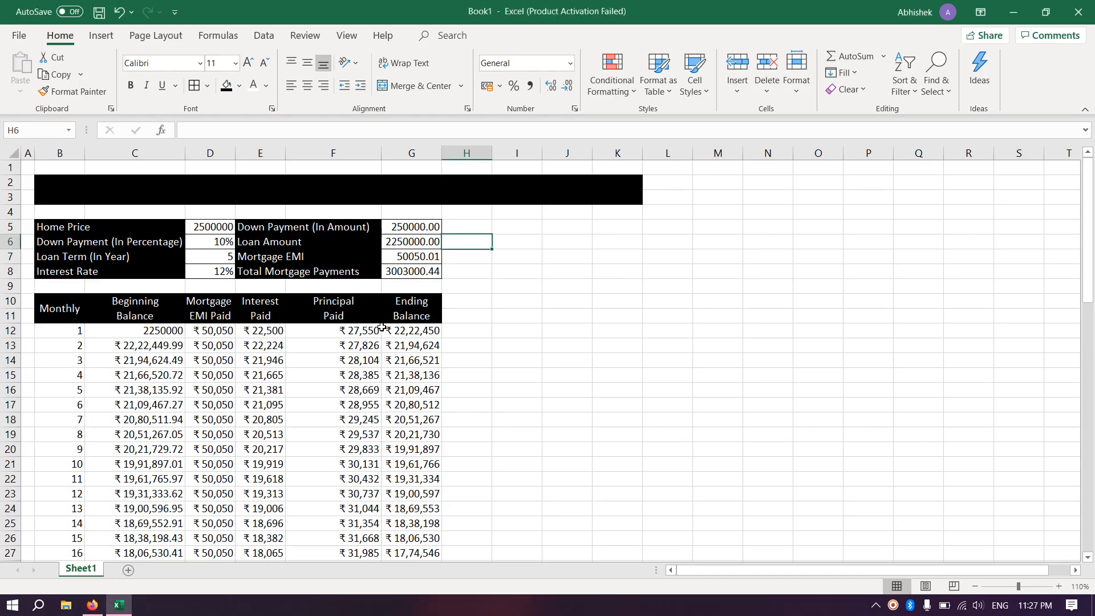
left_click(390, 246)
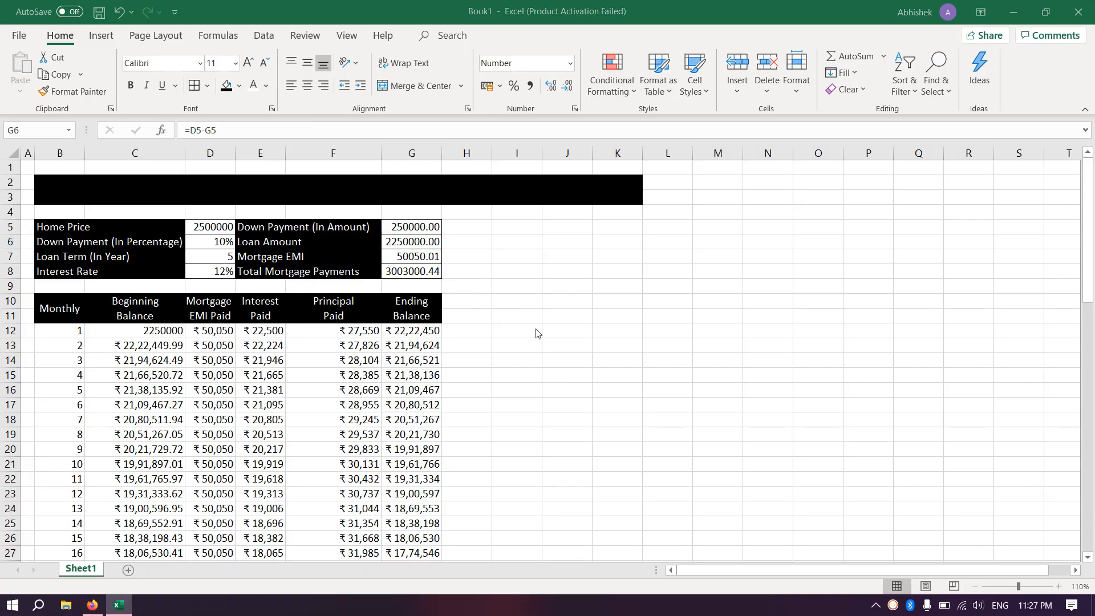
key("alt+Tab")
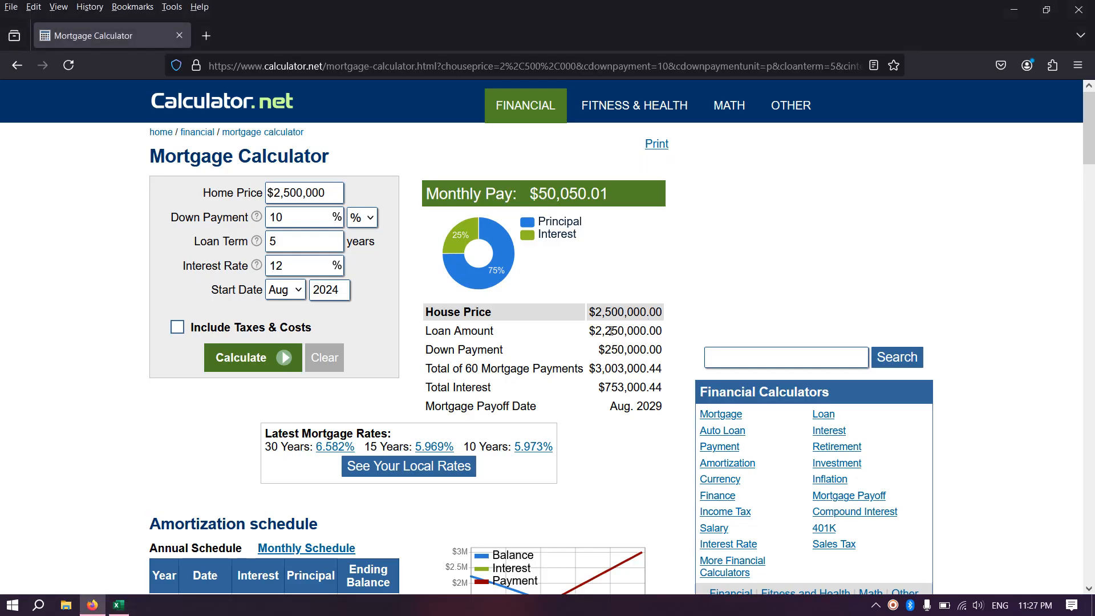
left_click_drag(588, 332, 647, 351)
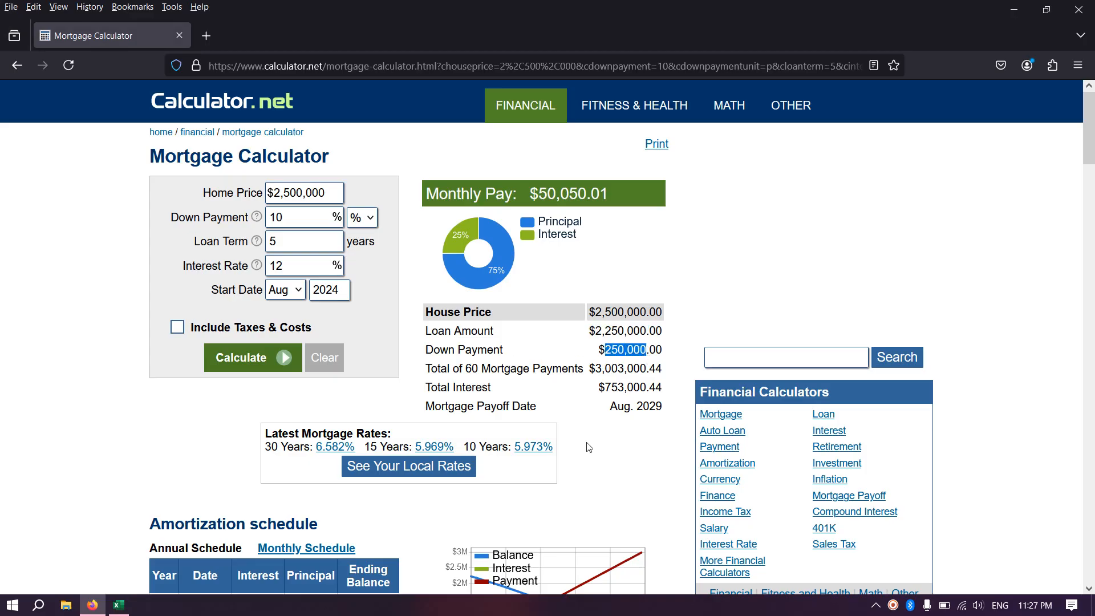
key("alt+Tab")
left_click(395, 225)
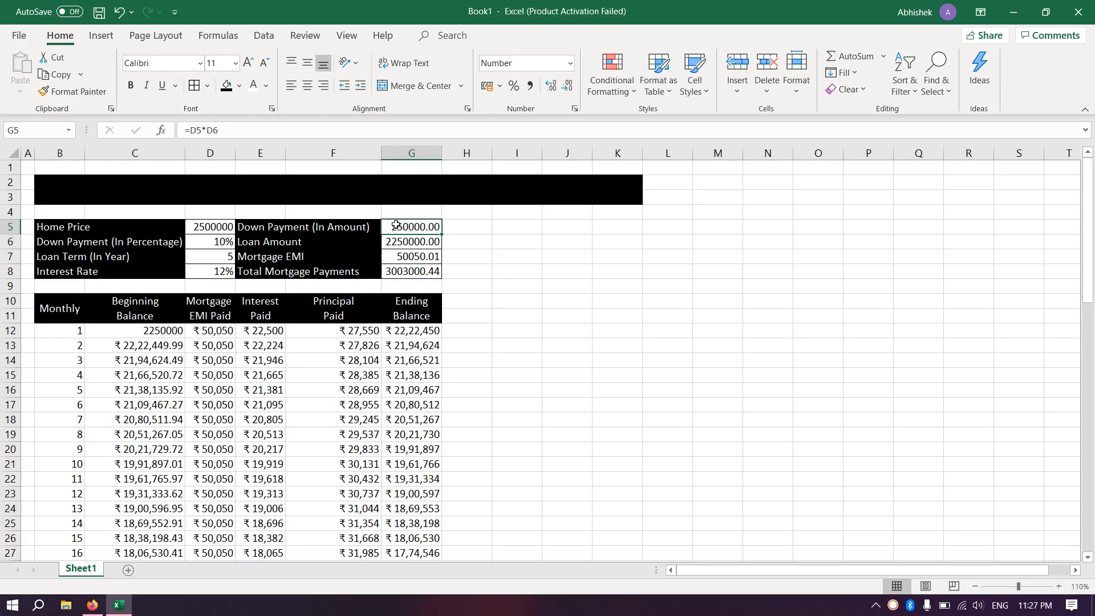
- Show the website's amortization schedule by month and compare its last ending balances with the workbook's rows up to month 60
left_click_drag(1089, 166, 1094, 504)
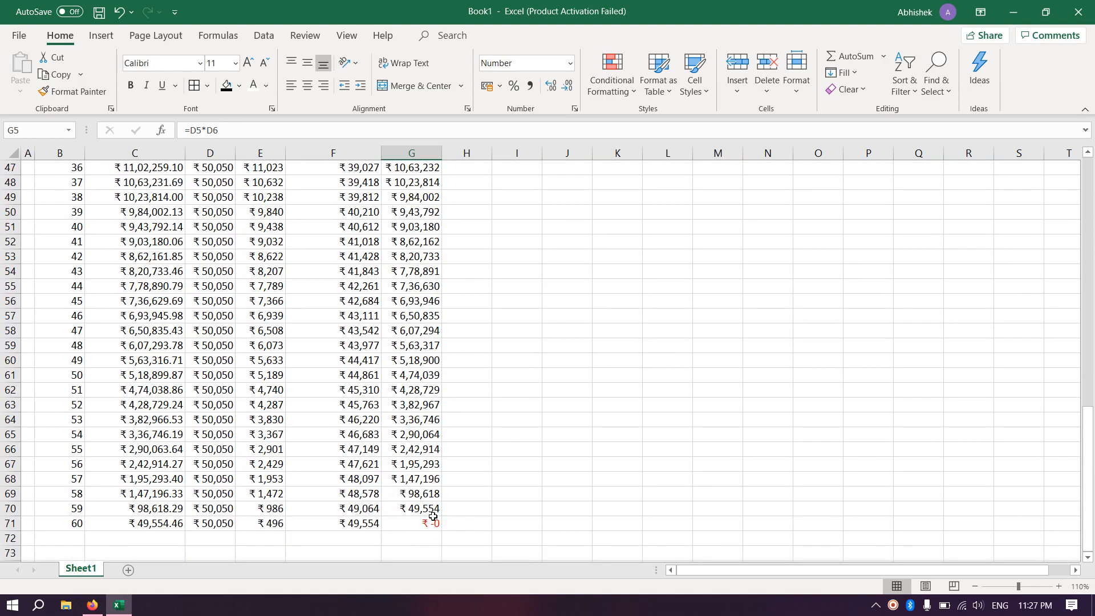
left_click(98, 604)
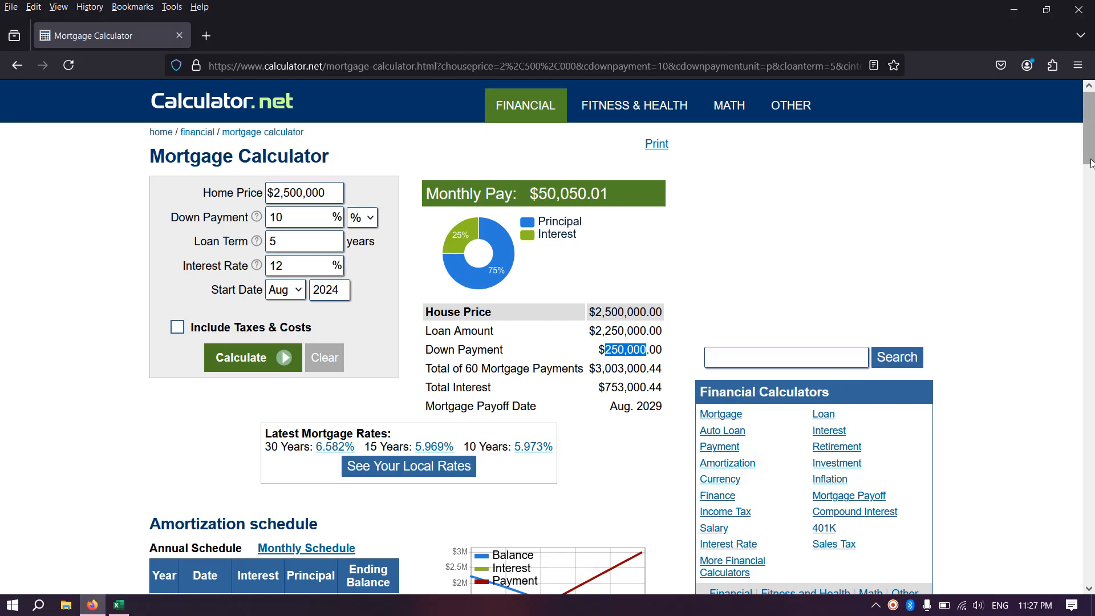
scroll(1027, 220, "down", 4)
left_click(307, 297)
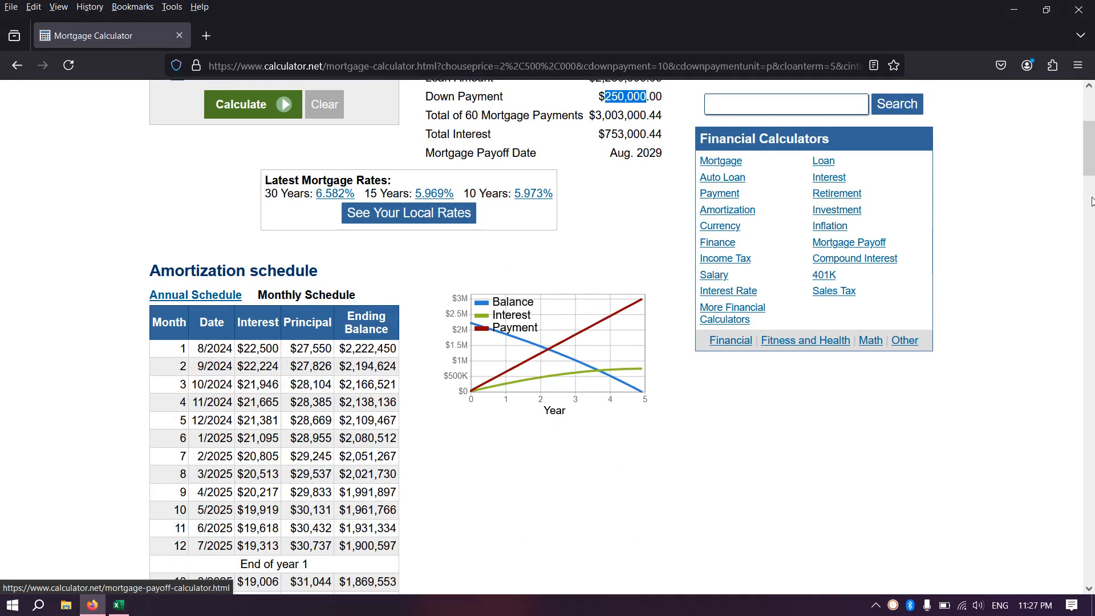
left_click_drag(1089, 165, 1091, 295)
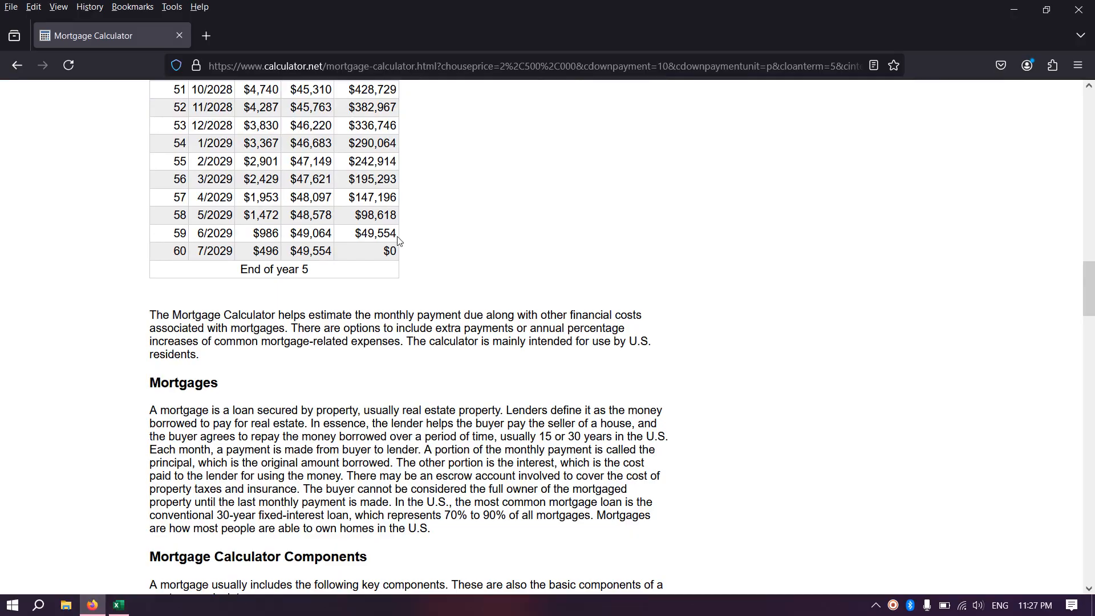
- Compare the first months' ending balances on the website with the workbook's schedule from G12 down, and review the remaining rows
left_click_drag(1091, 288, 1091, 158)
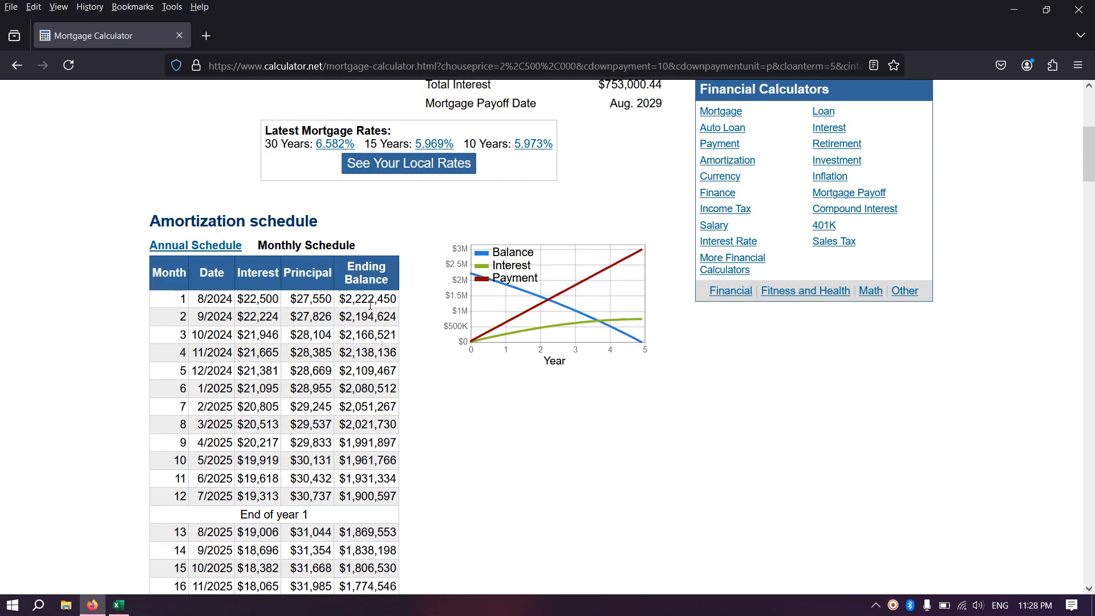
left_click(118, 605)
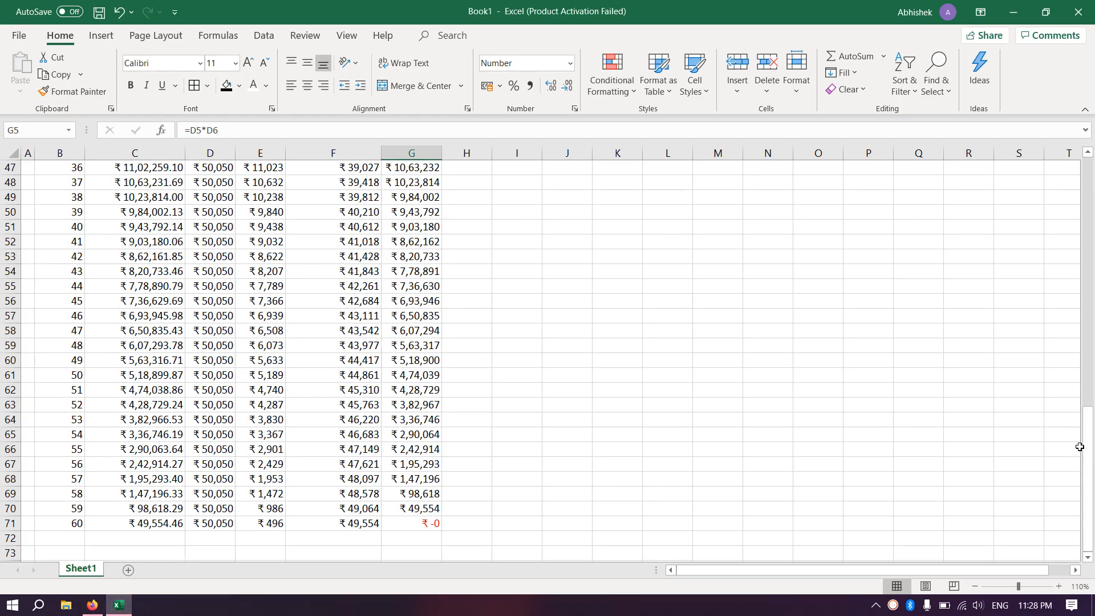
left_click_drag(1080, 446, 1087, 276)
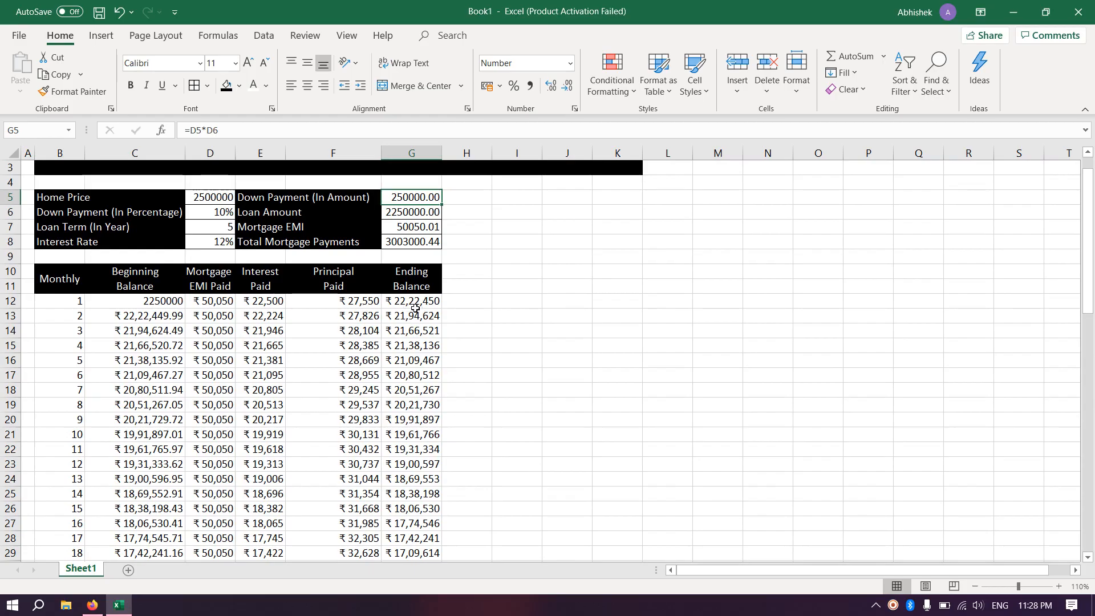
left_click(632, 390)
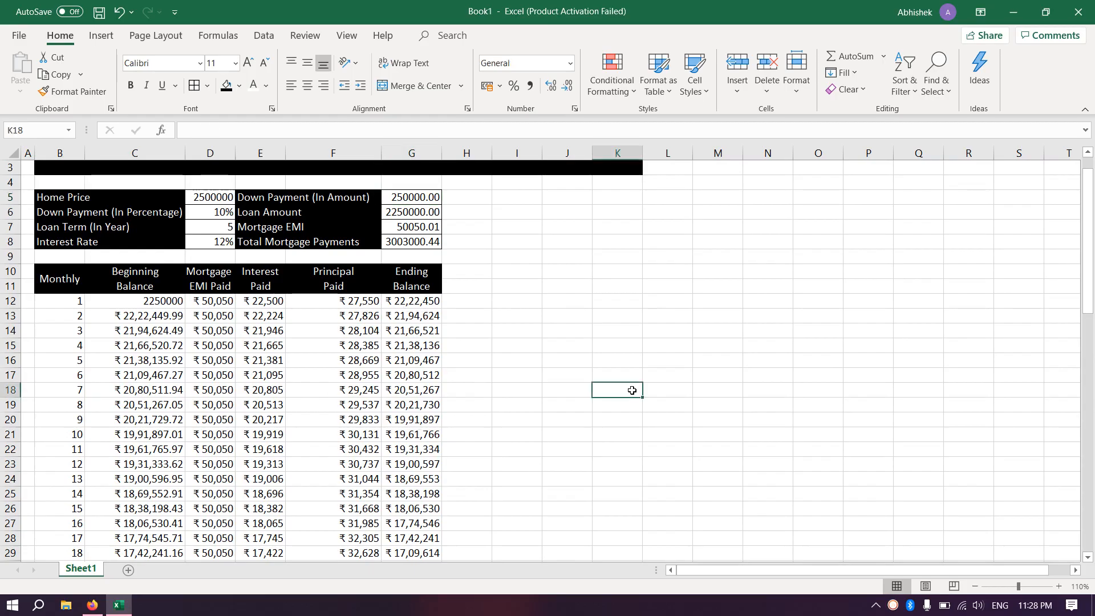
left_click_drag(1088, 308, 1091, 451)
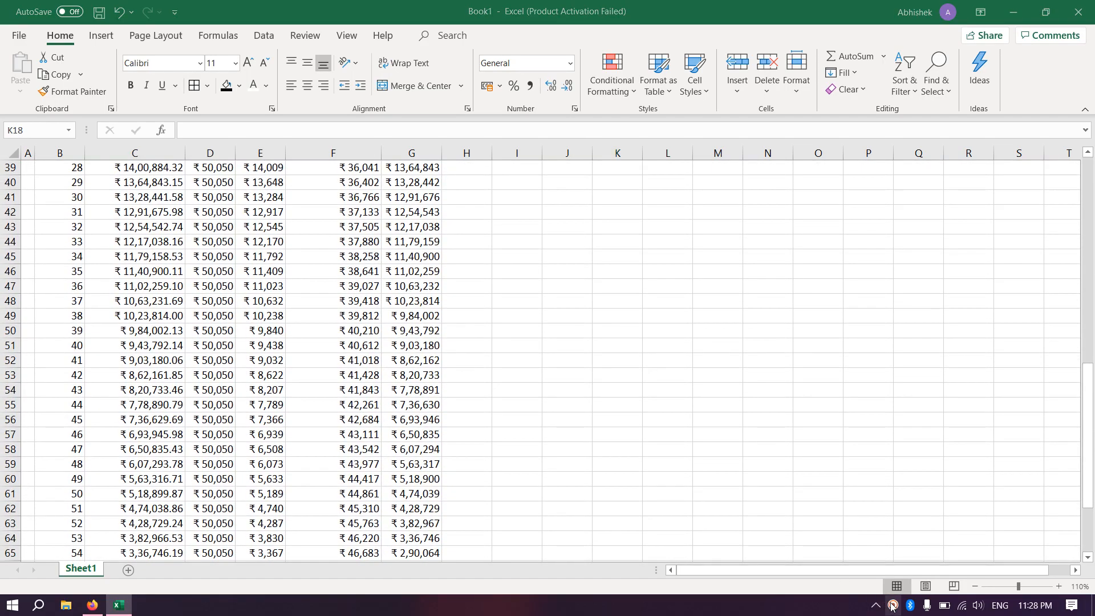